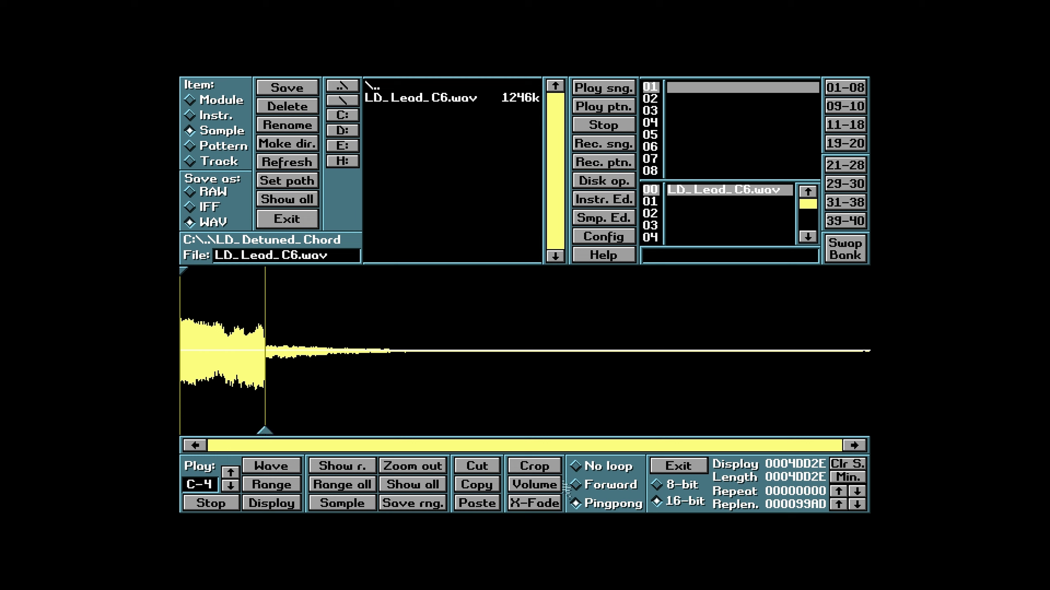
Amplify the LD_Lead_C6.wav sample by raising its start and end volume, and audition the resulting waveform
left_click(556, 489)
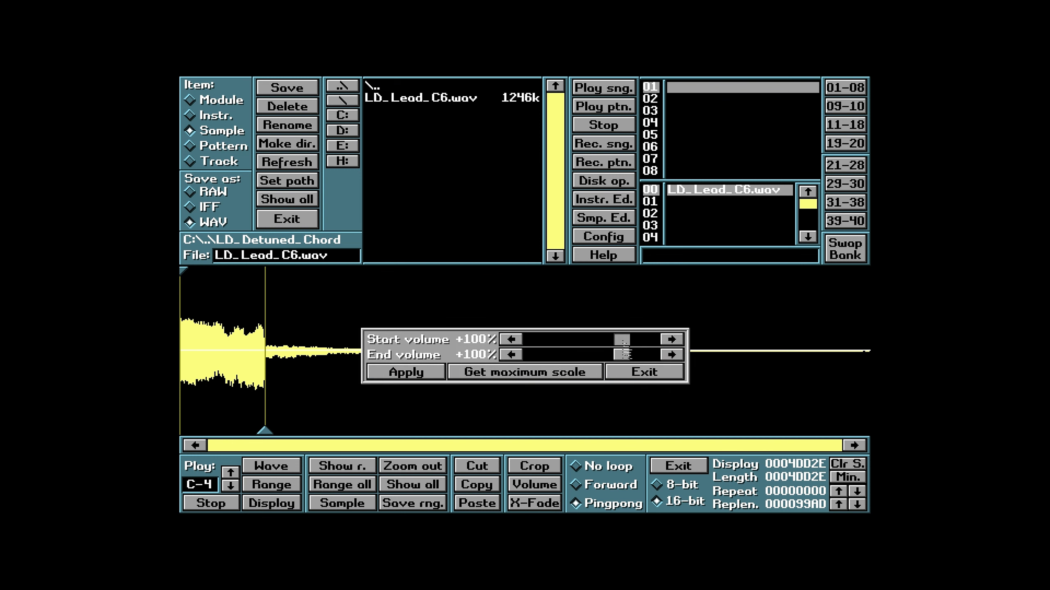
left_click_drag(624, 341, 653, 362)
left_click(429, 374)
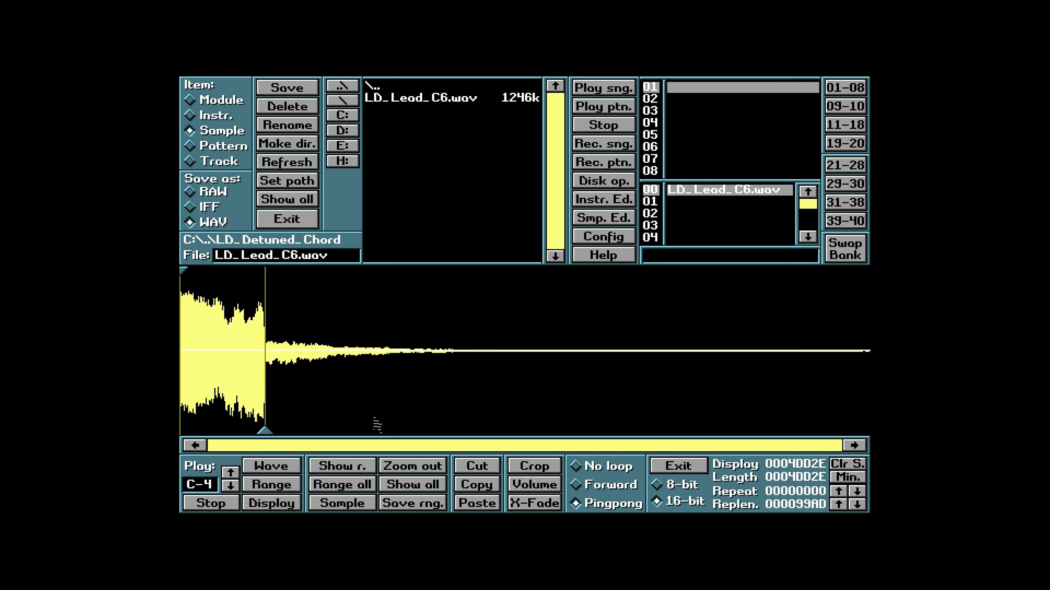
left_click(281, 467)
left_click(228, 505)
Close the sample editor and disk operations, and audition the lead sample as notes in the empty pattern
left_click(693, 468)
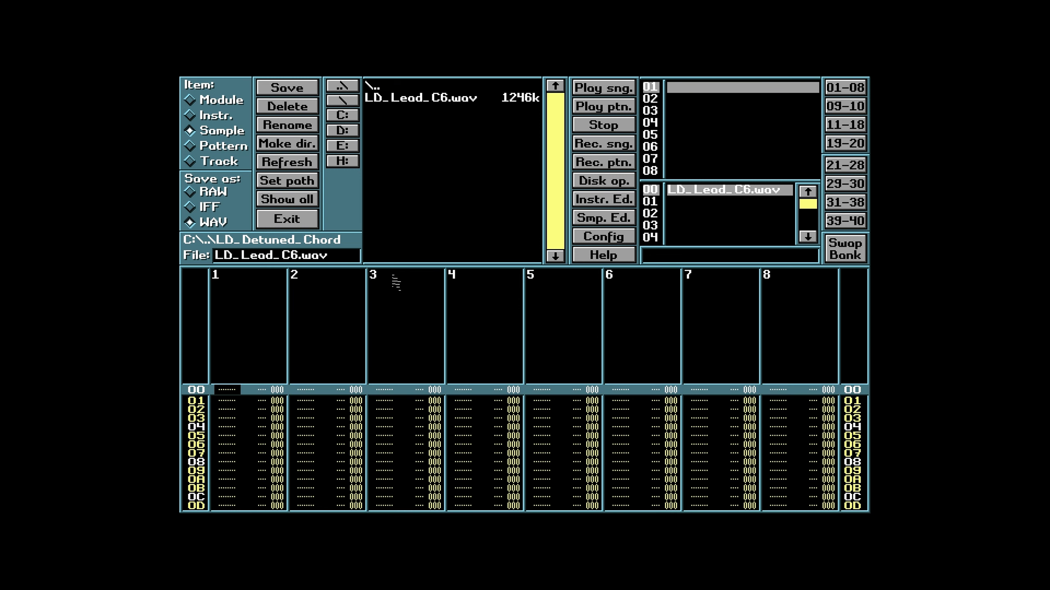
left_click(307, 223)
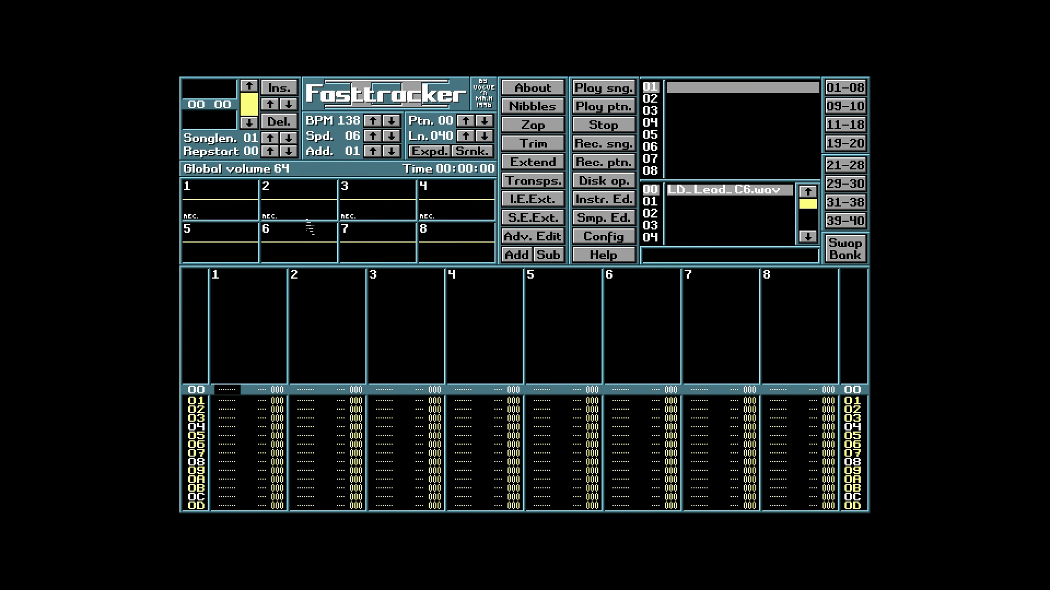
key("z")
key("z")
key("z")
key("z")
key("z")
Enable pattern editing and enter A#3 notes at rows 00, 04 and 08 of track 1
key("space")
key("j")
key("Down")
key("Down")
key("Down")
key("j")
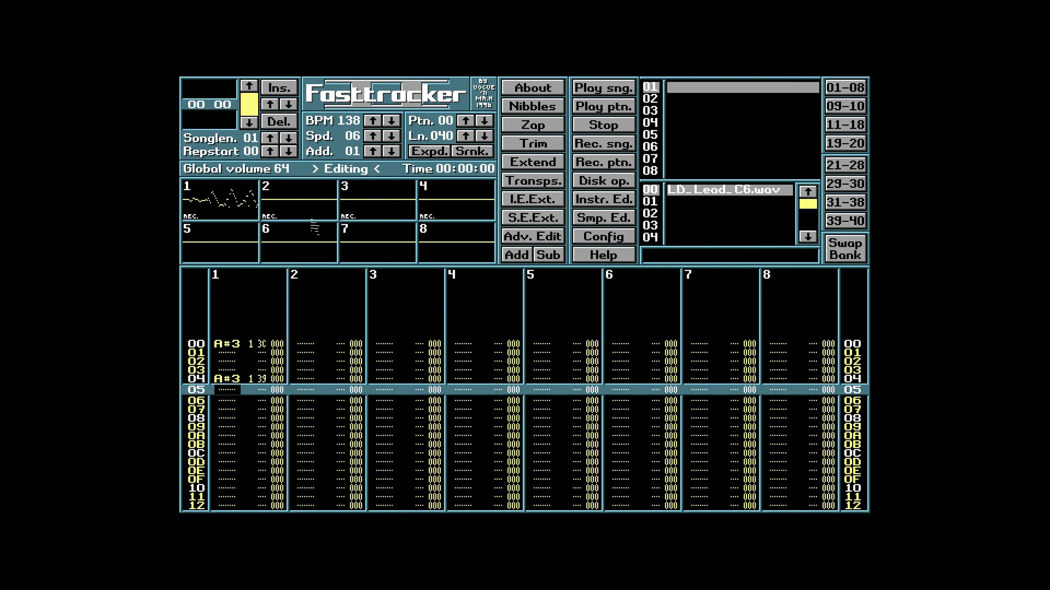
key("Down")
key("Down")
key("Down")
key("j")
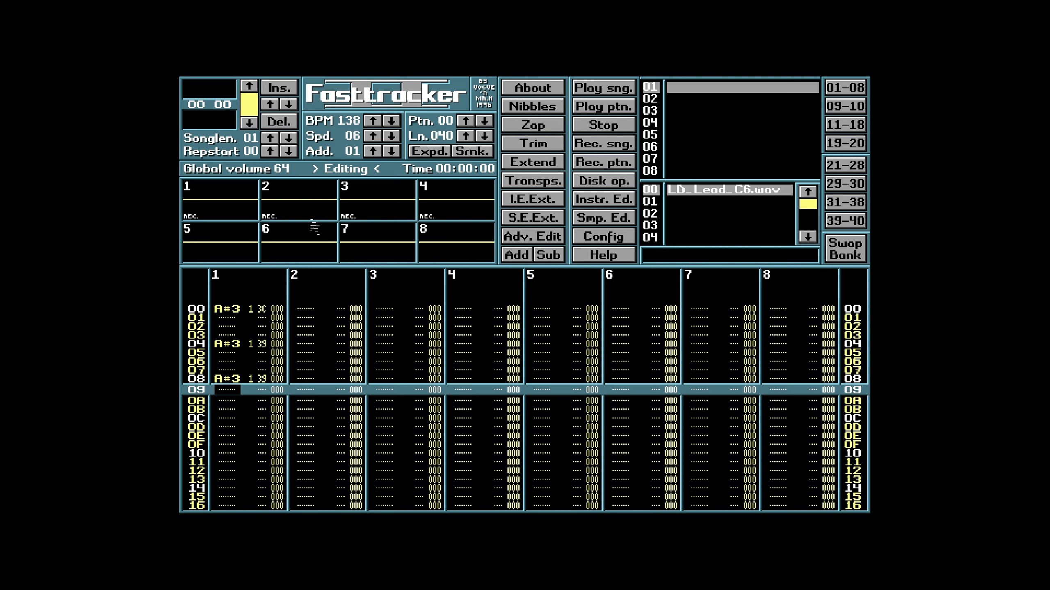
Enter a C#4 note at row 0C of track 1
key("Down")
key("Down")
key("Down")
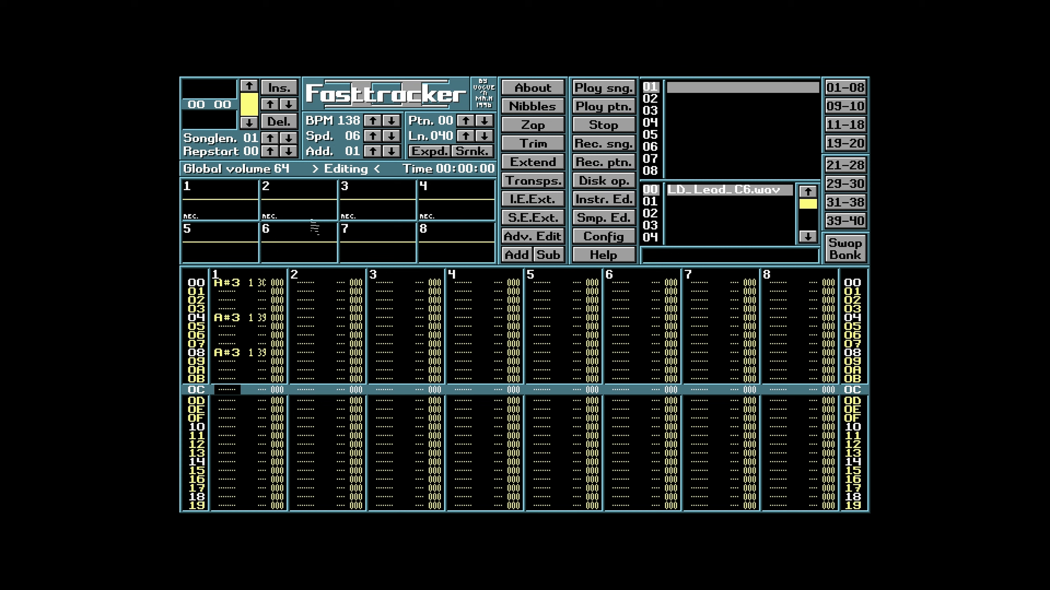
key("2")
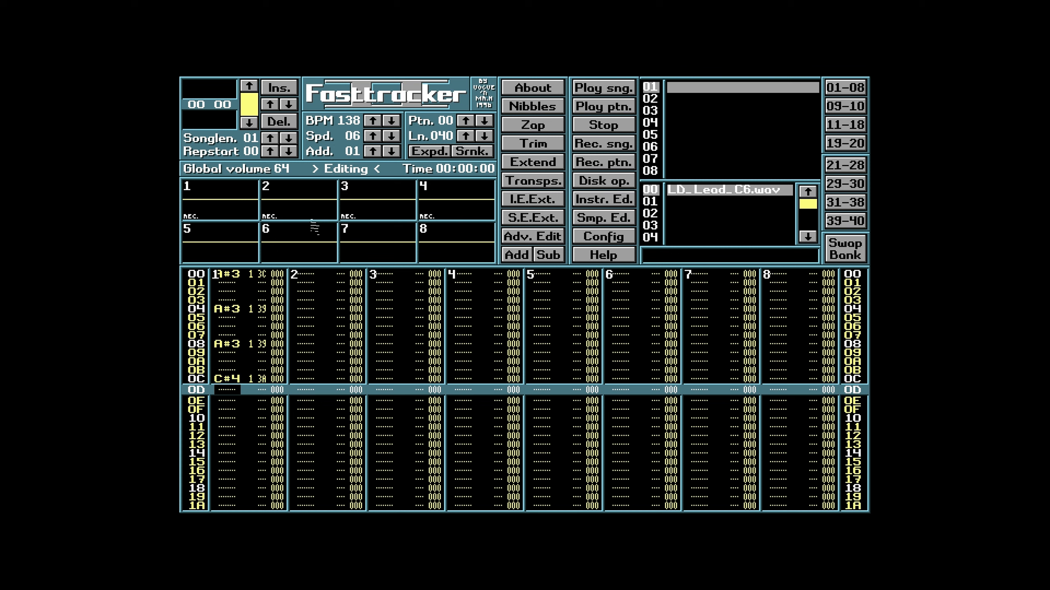
Enter C-4 notes at rows 10, 14 and 18 of track 1
key("Down")
key("Down")
key("Down")
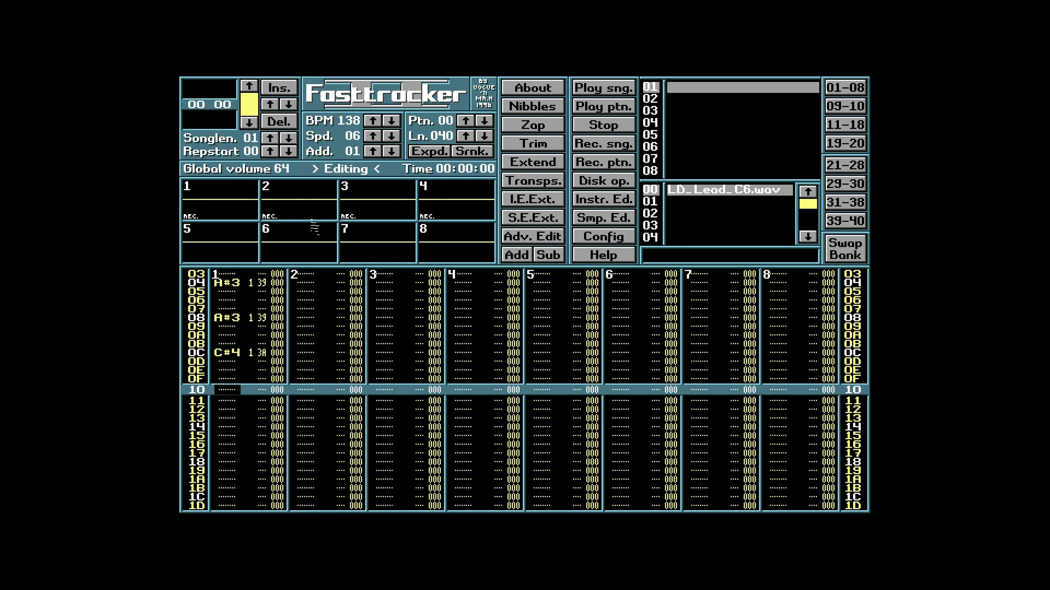
key("q")
key("Down")
key("Down")
key("Down")
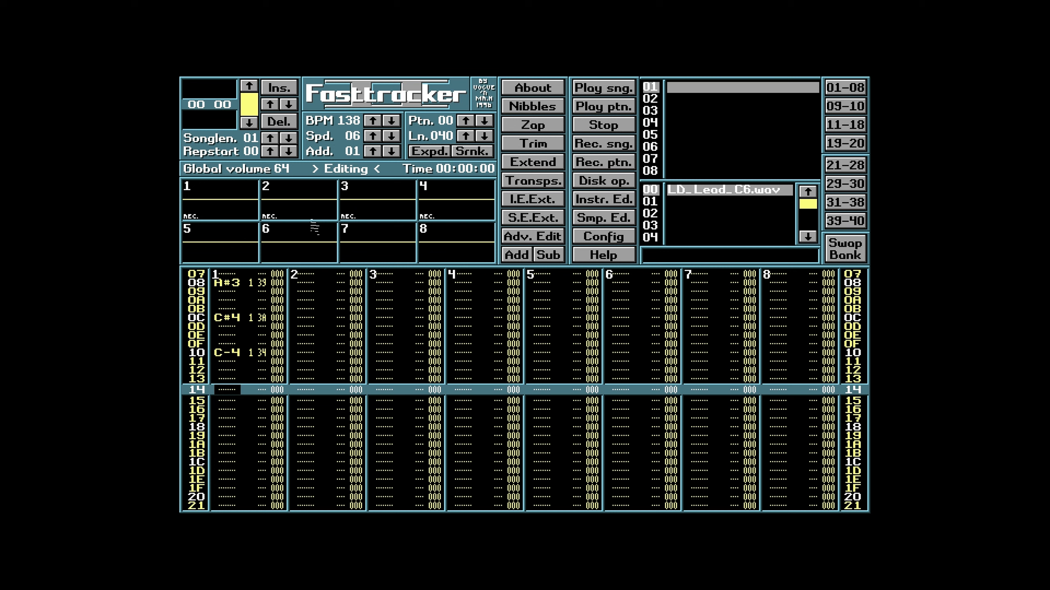
key("q")
key("Down")
key("Down")
key("Down")
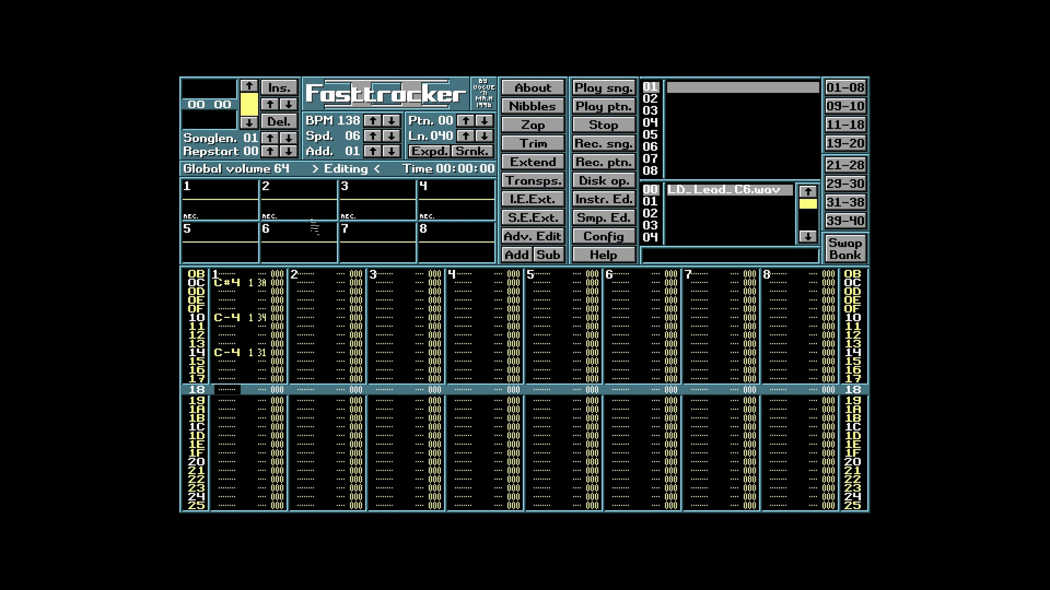
key("q")
Enter an A#3 note at row 1C of track 1
key("Down")
key("Down")
key("Down")
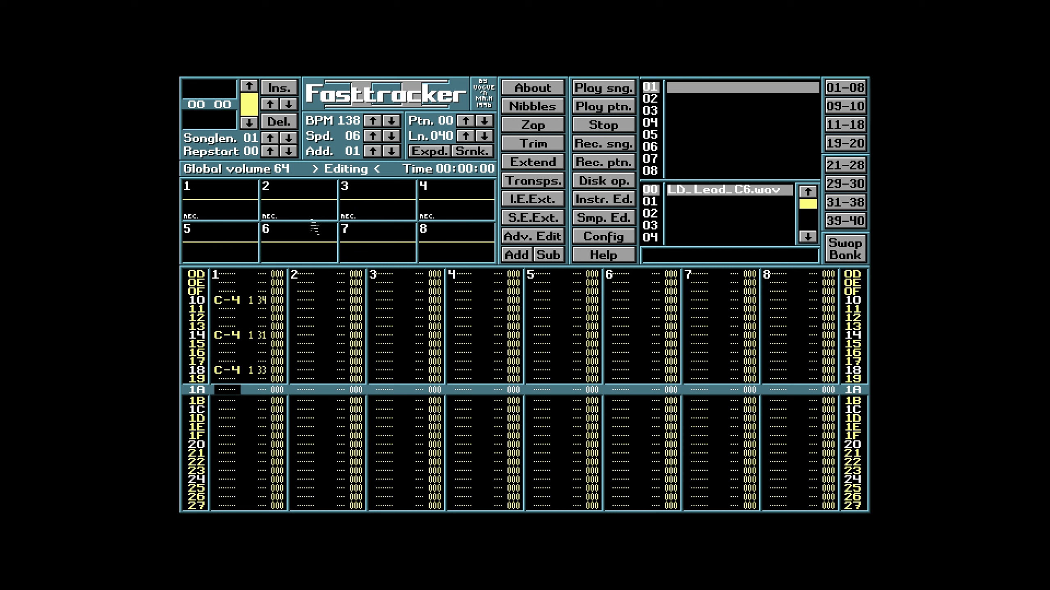
key("j")
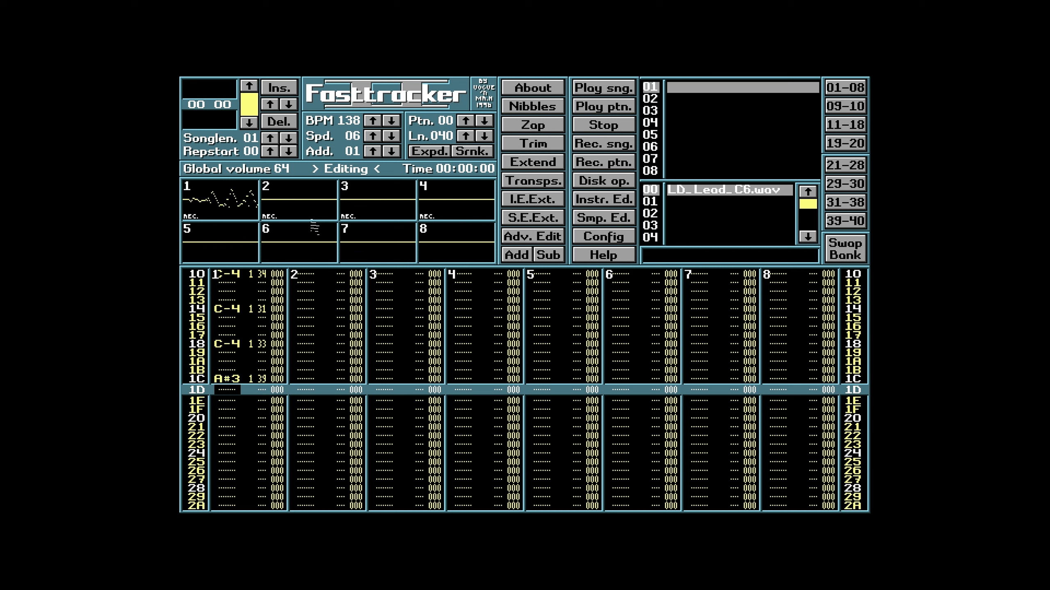
Enter G#3 notes at rows 20, 24, 28 and 2C of track 1
key("Down")
key("Down")
key("Down")
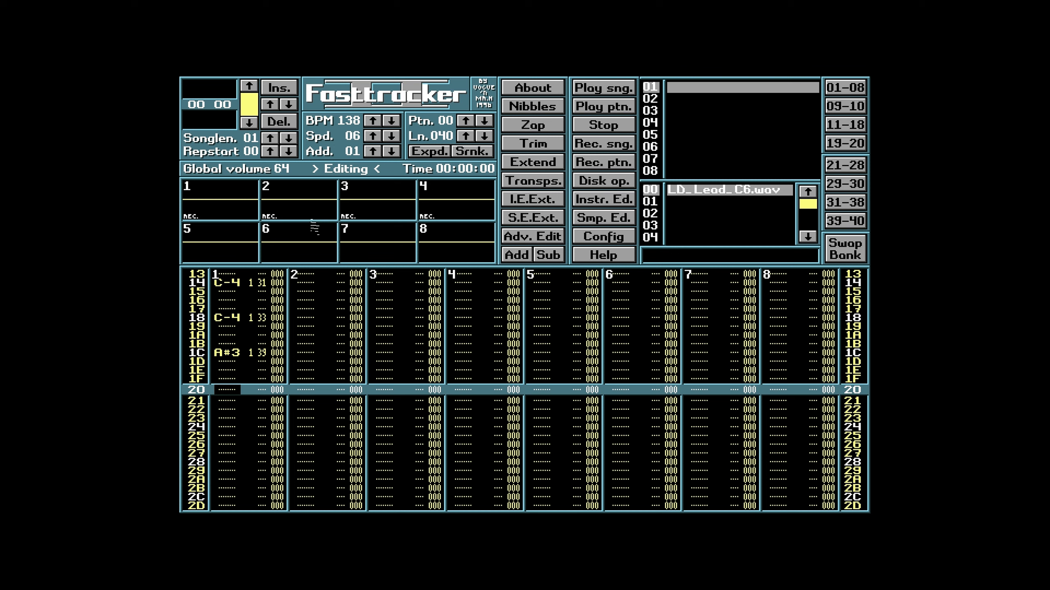
key("h")
key("Down")
key("Down")
key("Down")
key("h")
key("Down")
key("Down")
key("Down")
key("h")
key("Down")
key("Down")
key("Down")
key("h")
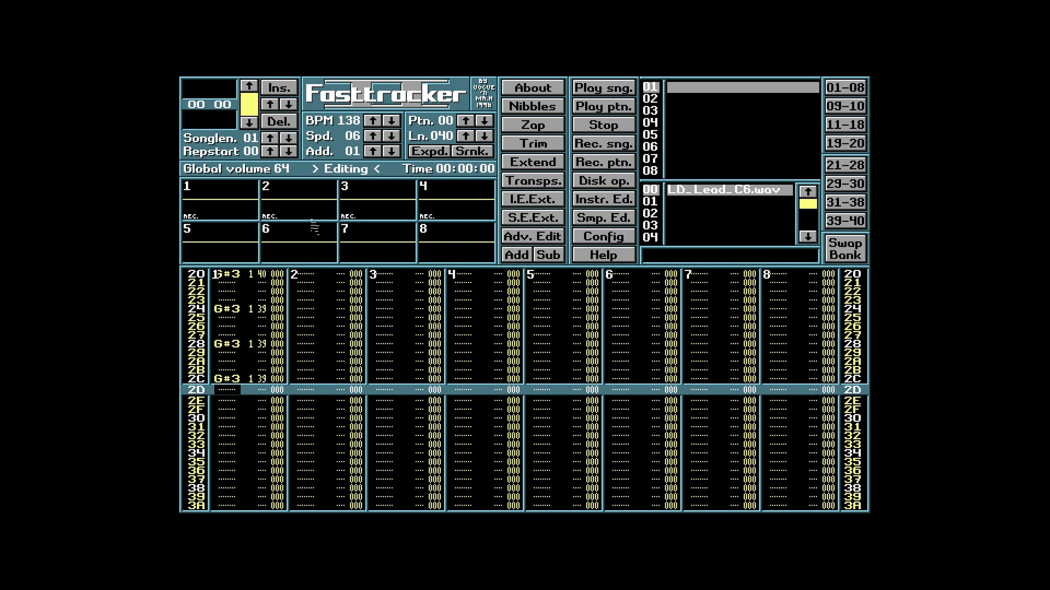
Enter F-3 notes at rows 30, 34 and 38 of track 1
key("Down")
key("Down")
key("Down")
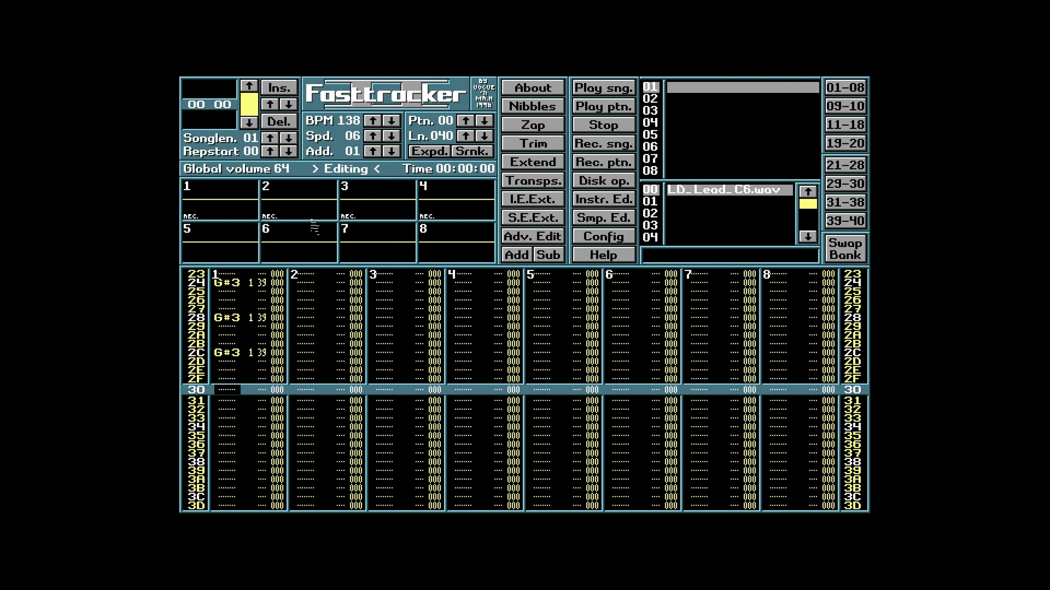
key("v")
key("Down")
key("Down")
key("Down")
key("v")
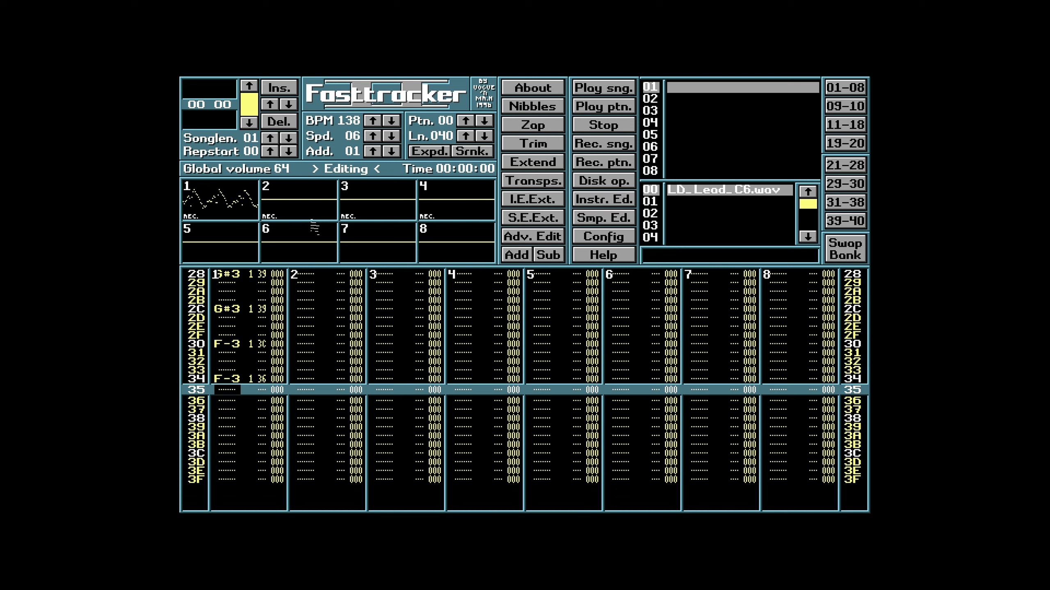
key("Down")
key("Down")
key("Down")
key("v")
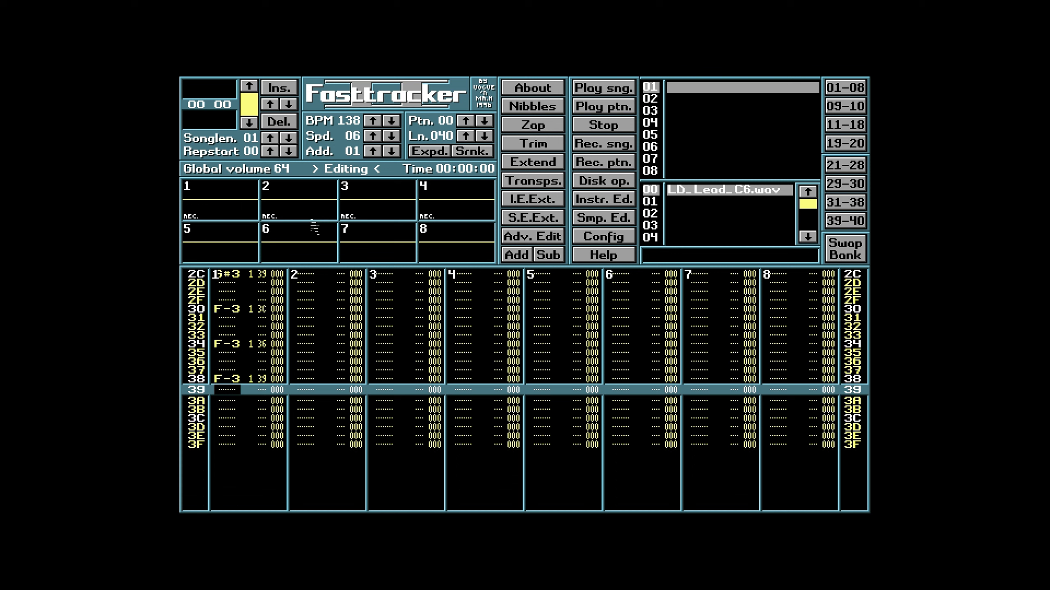
Enter a G#3 note at row 3C of track 1
key("Down")
key("Down")
key("Down")
key("h")
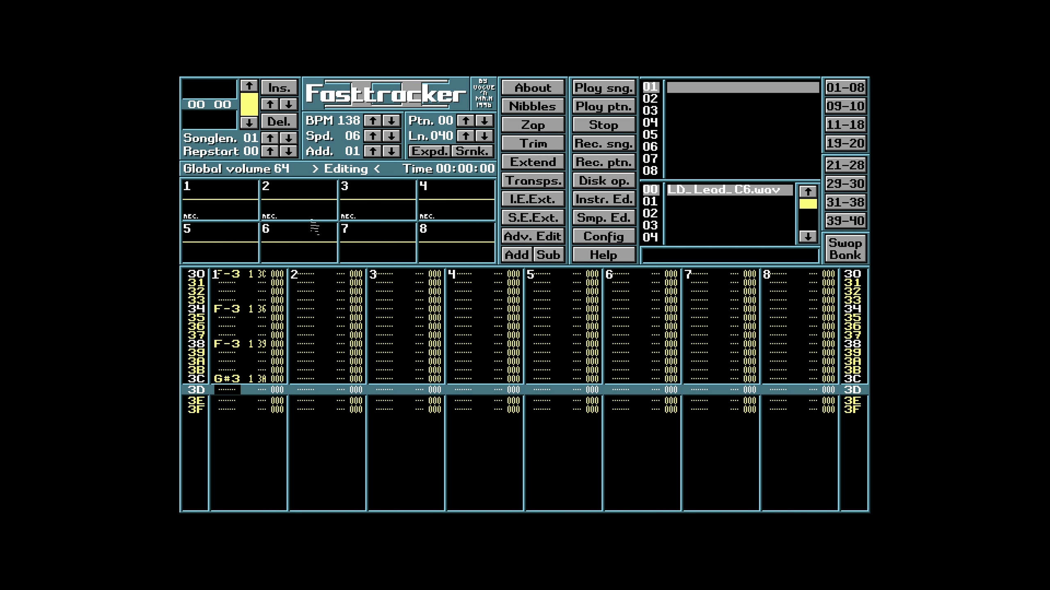
Play pattern 00 from row 00 to hear the entered melody, and stop playback at its end
key("Down")
key("Down")
key("Down")
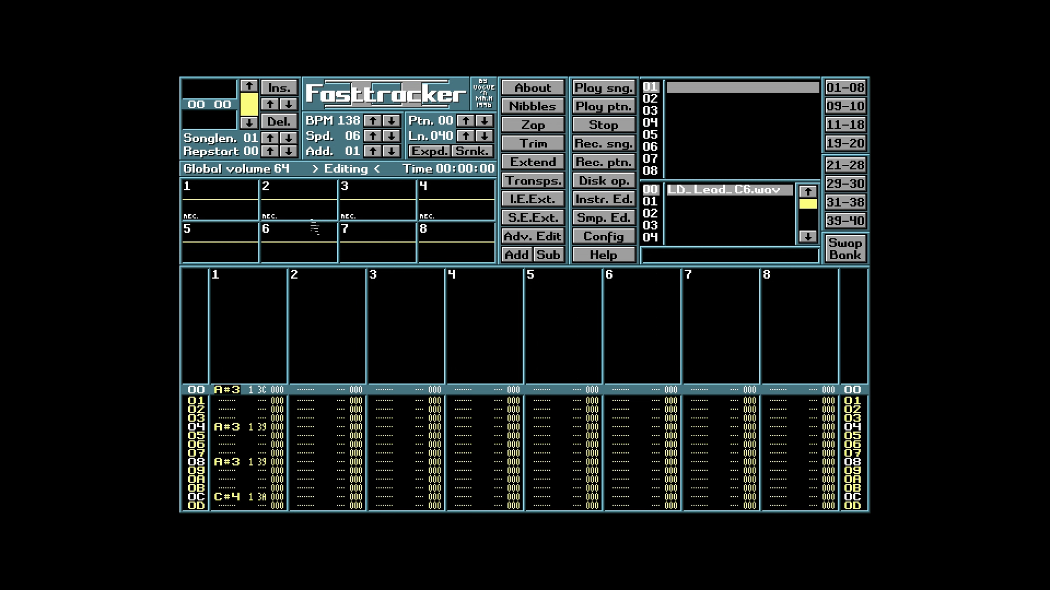
key("Alt_R")
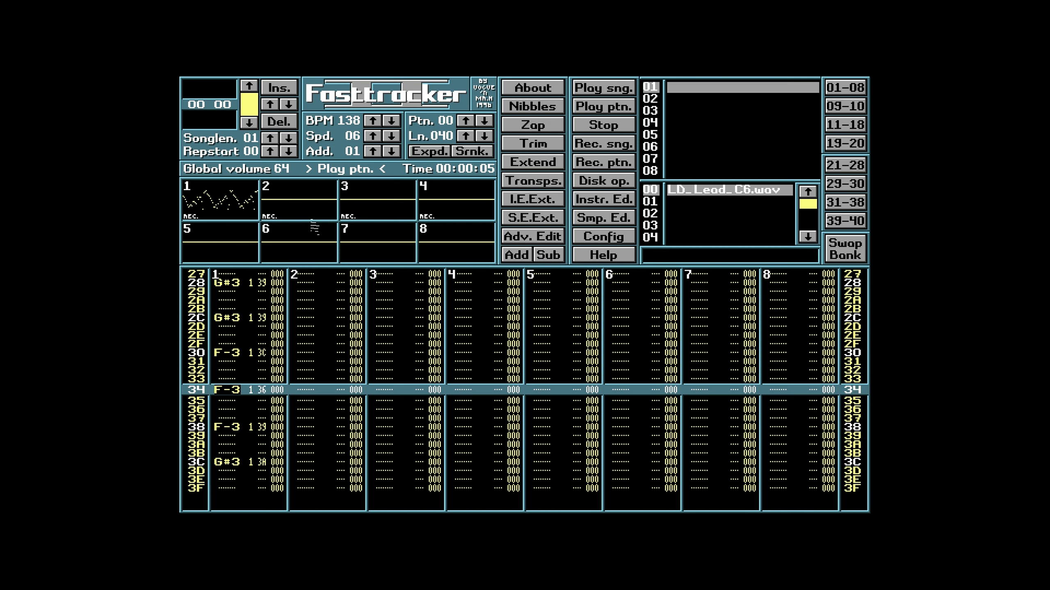
key("space")
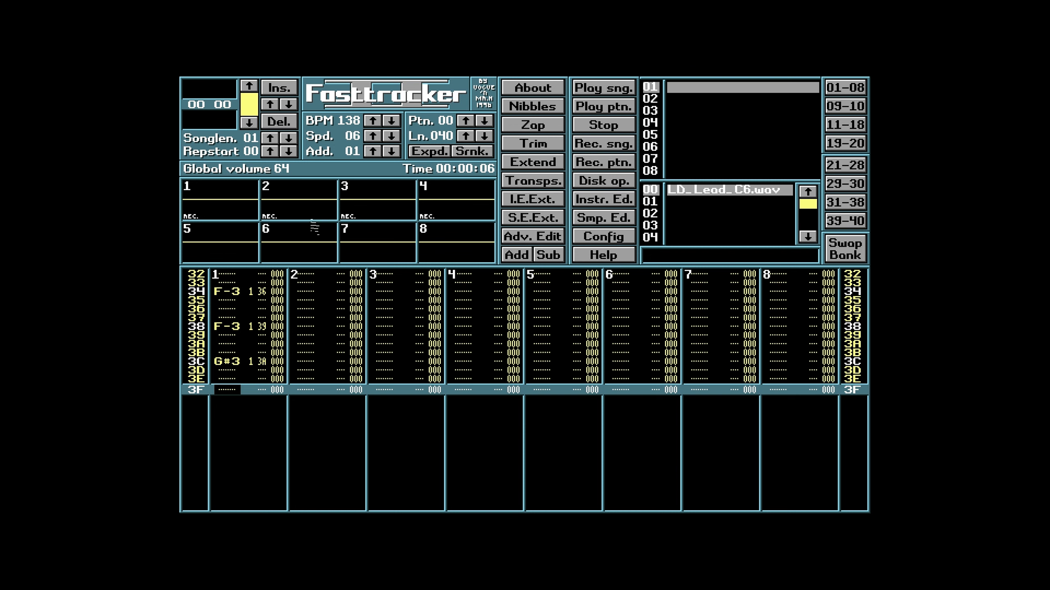
Go to row 02 of track 1 and audition the lead sample one octave lower
key("Down")
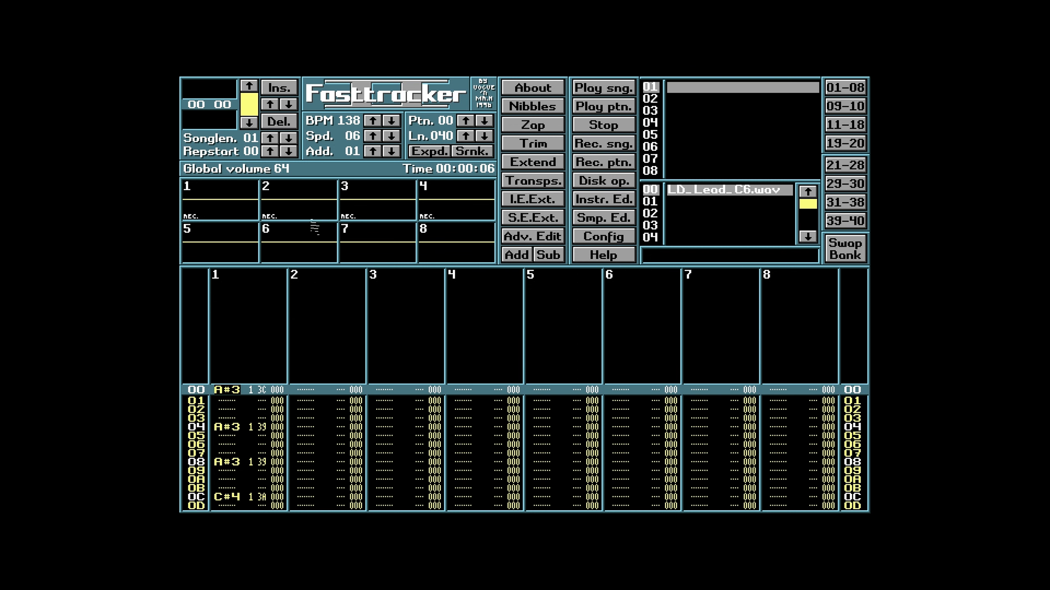
key("Down")
key("Down")
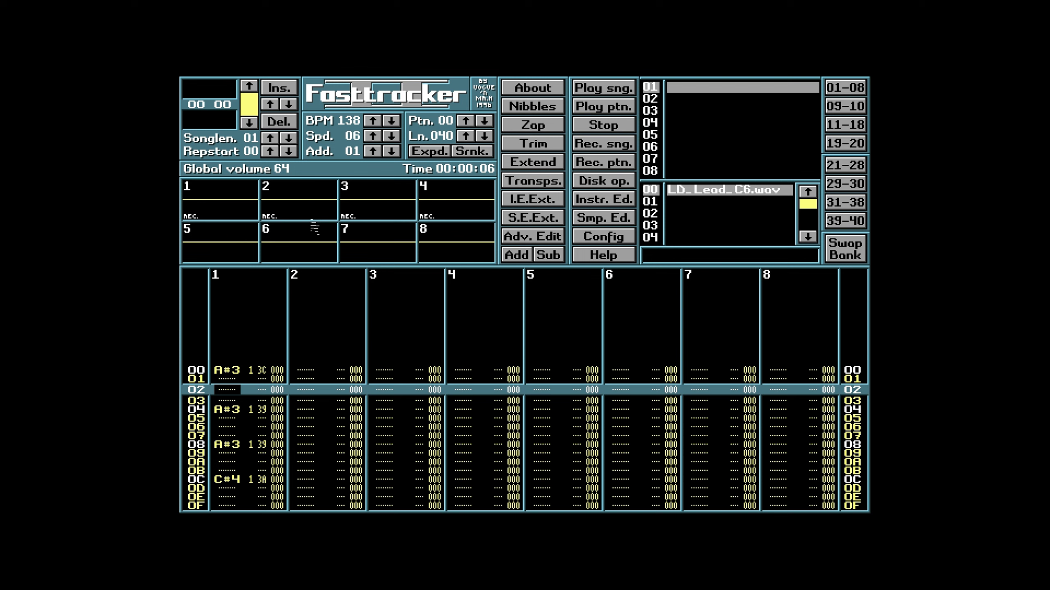
key("z")
key("z")
key("z")
key("z")
Enable pattern editing and enter A#2 notes at rows 02, 06, 0A and 0E of track 1
key("space")
key("j")
key("Down")
key("Down")
key("Down")
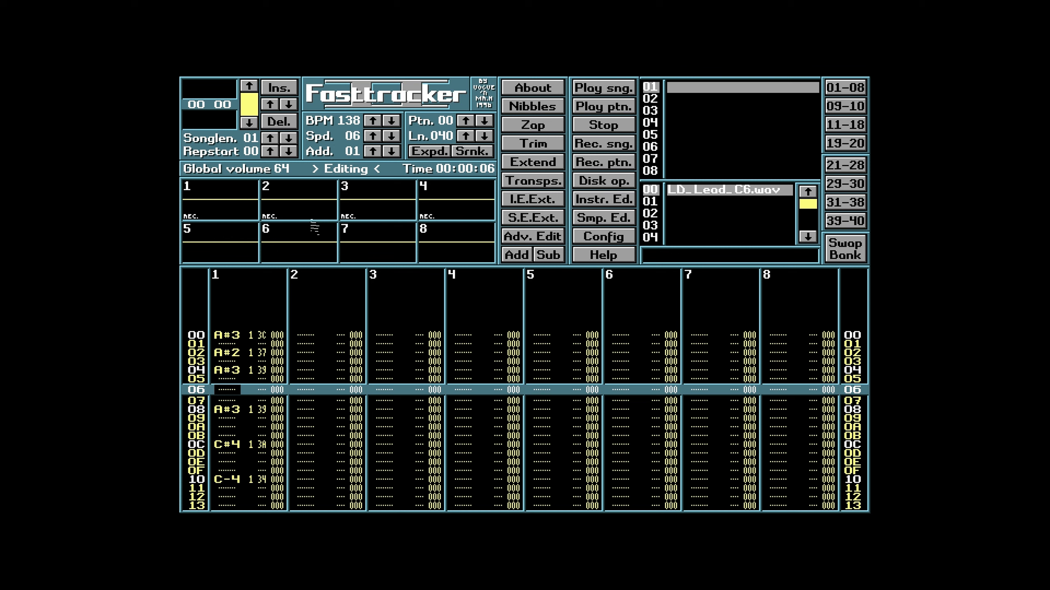
key("j")
key("Down")
key("Down")
key("Down")
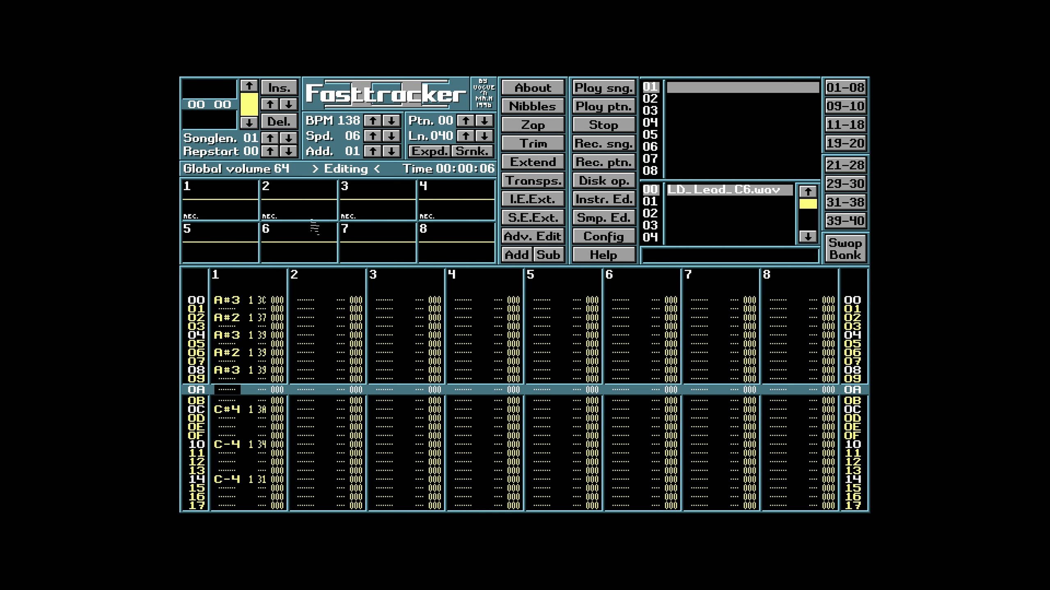
key("j")
key("Down")
key("Down")
key("Down")
key("j")
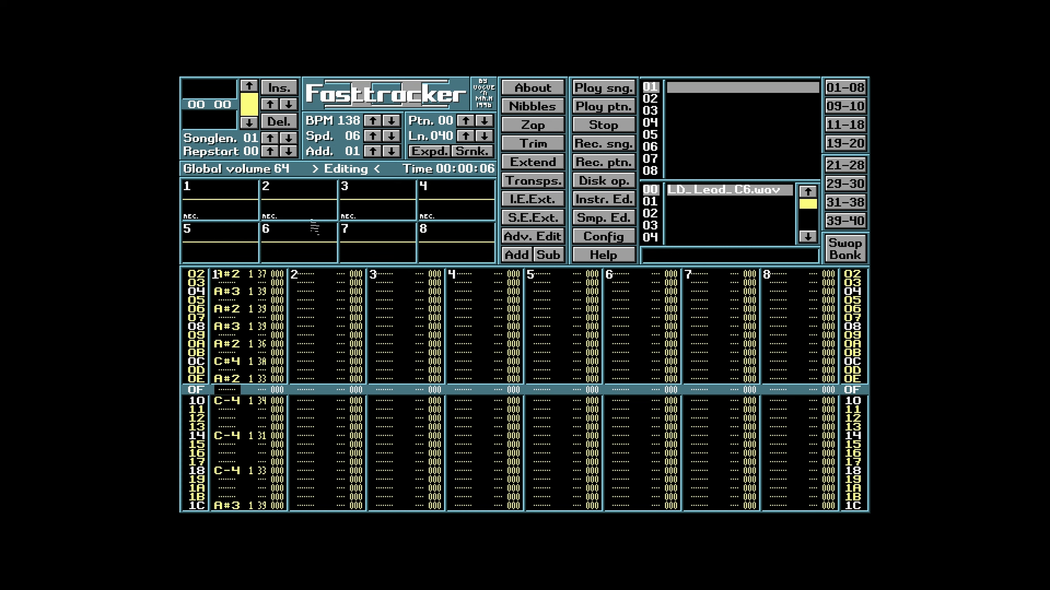
Enter C-3 notes at rows 12, 16, 1A and 1E of track 1
key("Down")
key("Down")
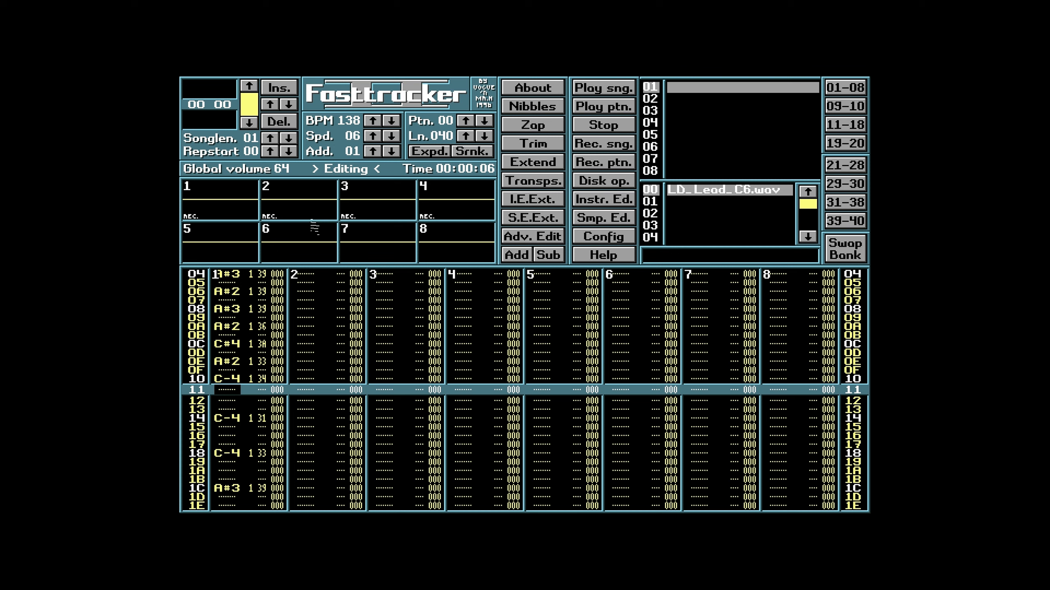
key("Down")
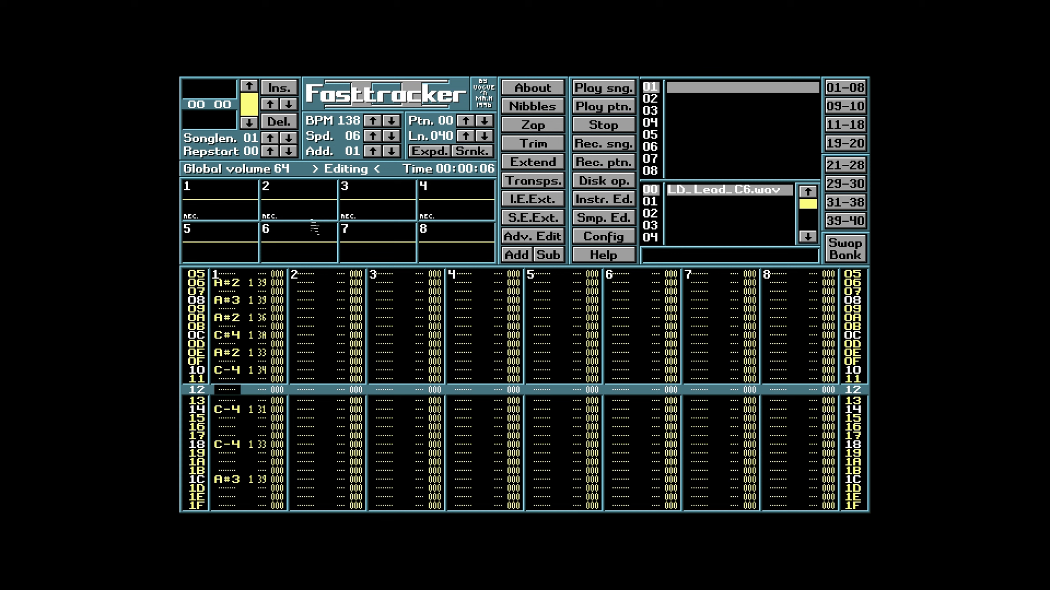
key("q")
key("Down")
key("Down")
key("Down")
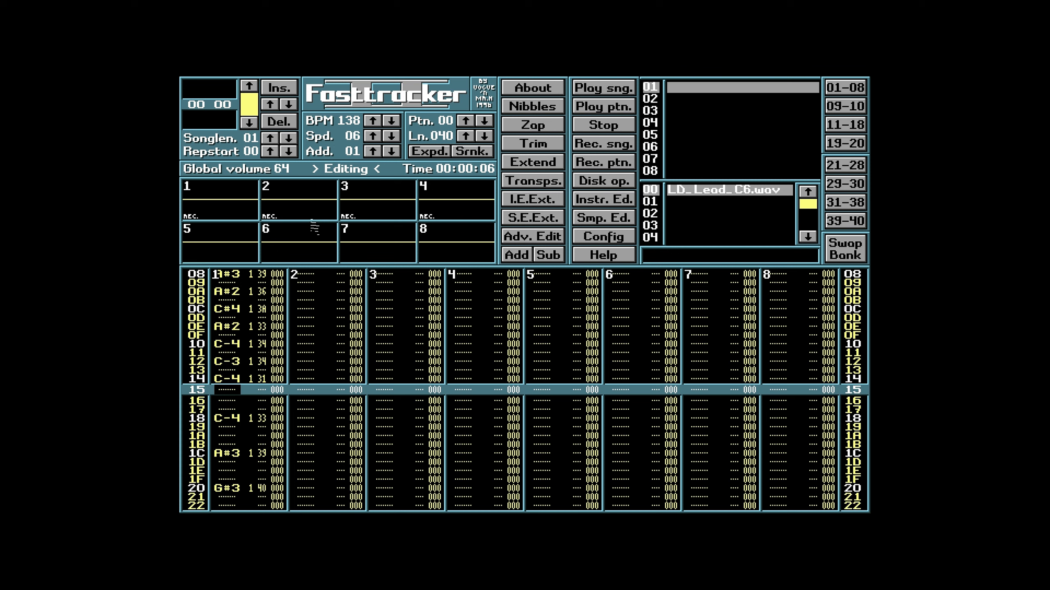
key("q")
key("Down")
key("Down")
key("Down")
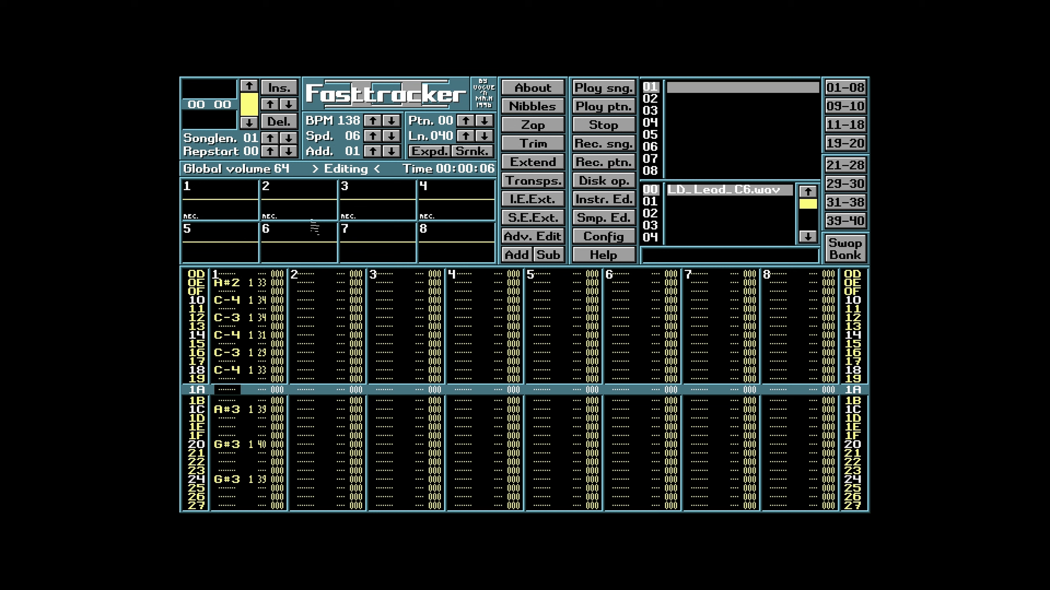
key("q")
key("Down")
key("Down")
key("Down")
key("q")
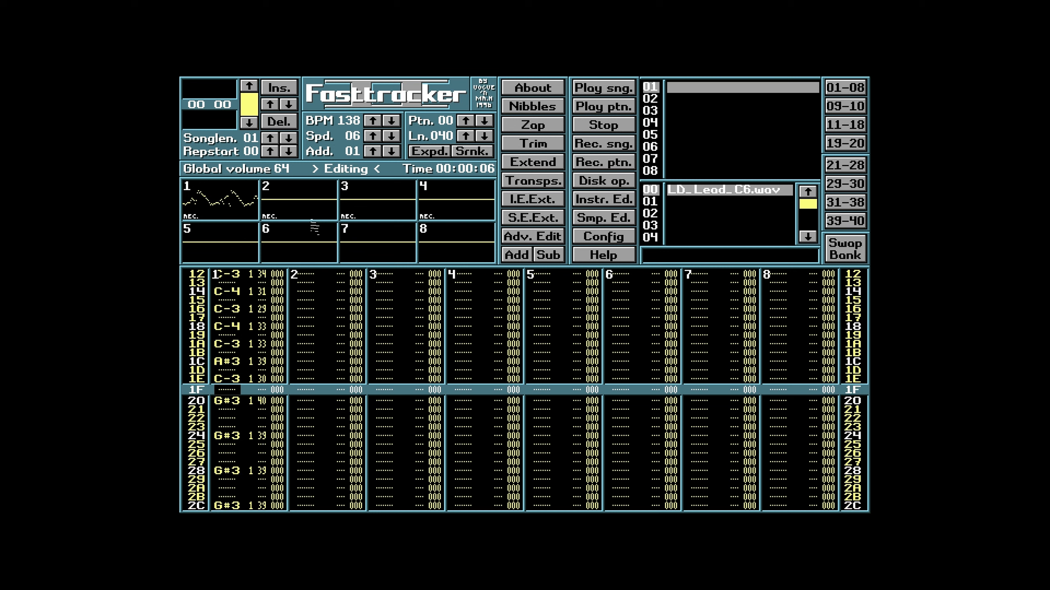
Enter G#2 notes at rows 22, 26, 2A and 2E of track 1
key("Down")
key("Down")
key("Down")
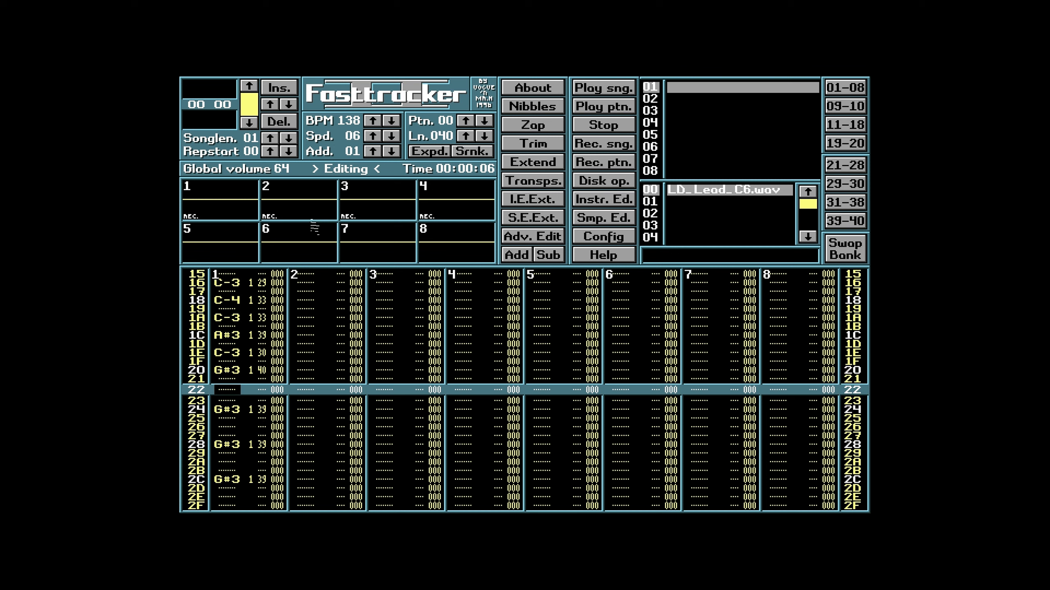
key("h")
key("Down")
key("Down")
key("Down")
key("h")
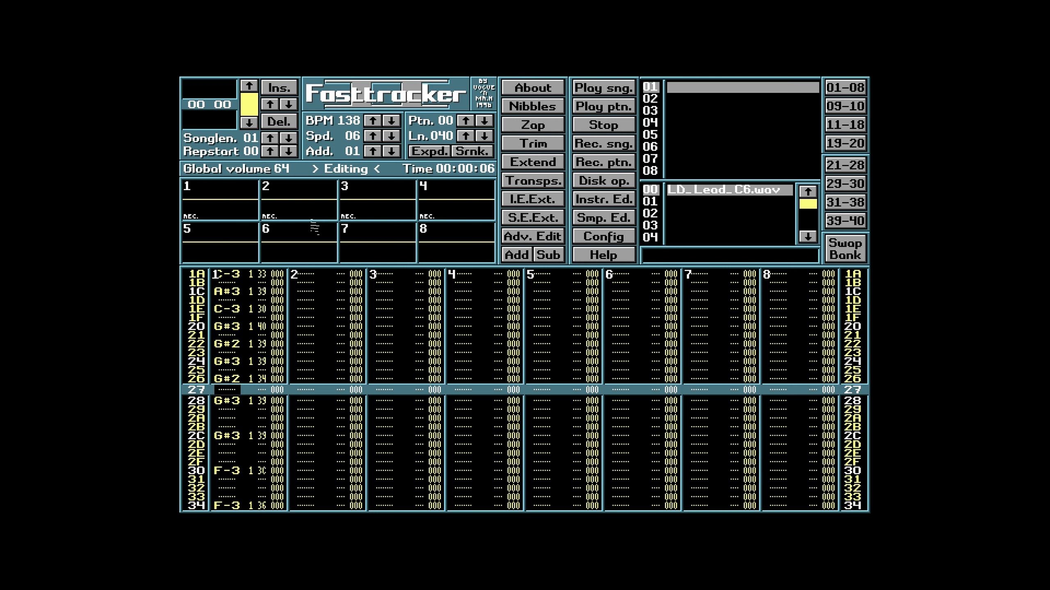
key("Down")
key("Down")
key("Down")
key("h")
key("Down")
key("Down")
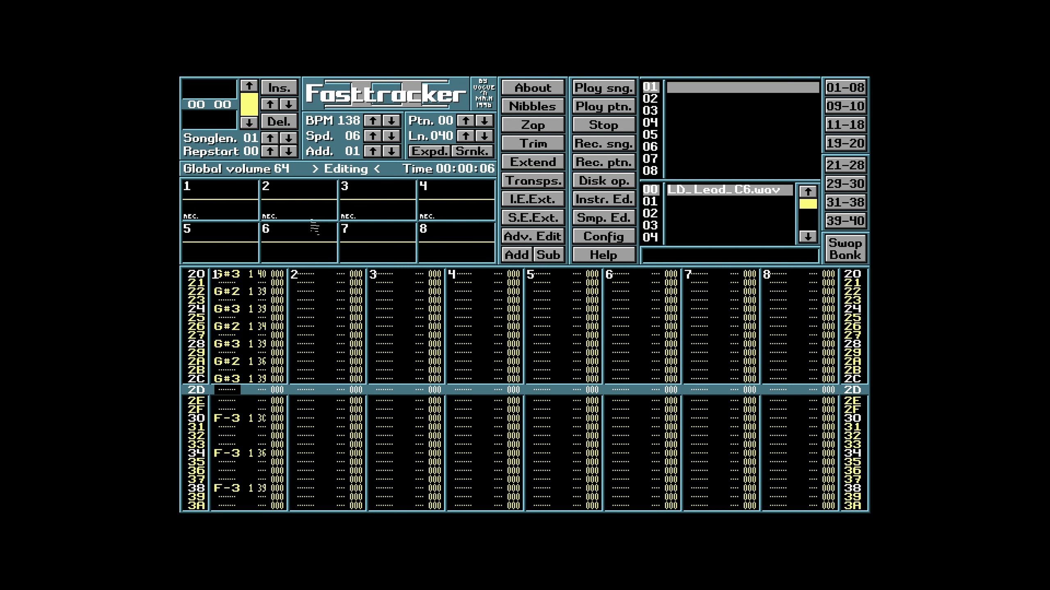
key("Down")
key("h")
Enter F-2 notes at rows 32, 36, 3A and 3E of track 1
key("Down")
key("Down")
key("Down")
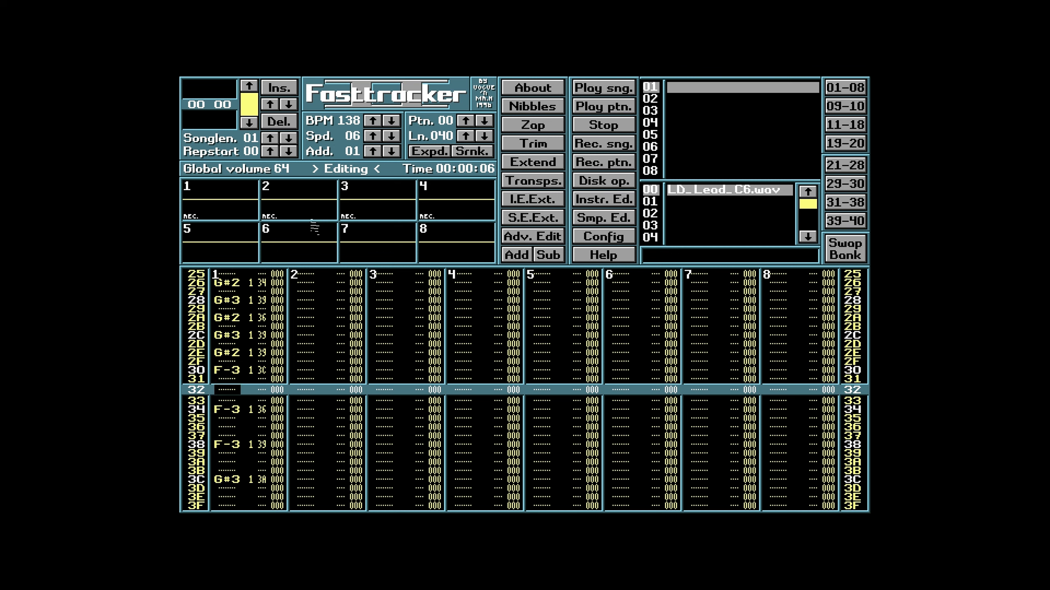
key("v")
key("Down")
key("Down")
key("Down")
key("v")
key("Down")
key("Down")
key("Down")
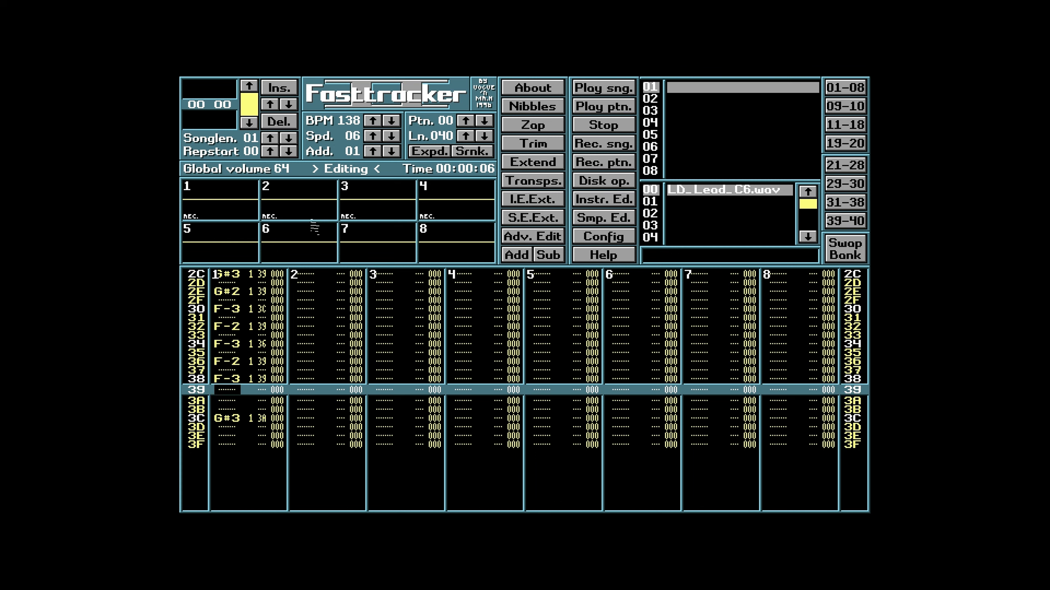
key("v")
key("Down")
key("Down")
key("Down")
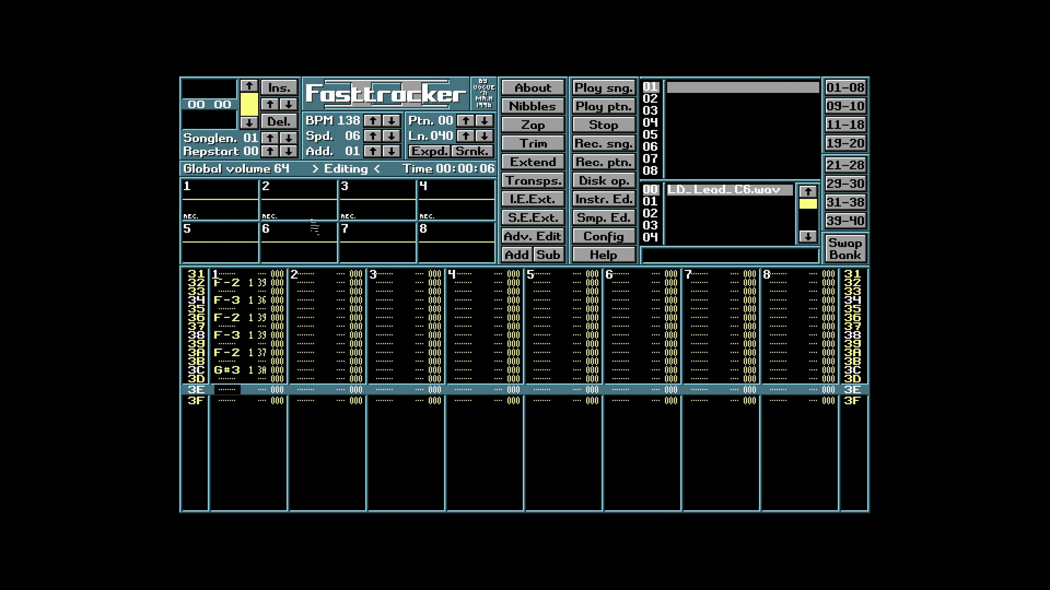
key("v")
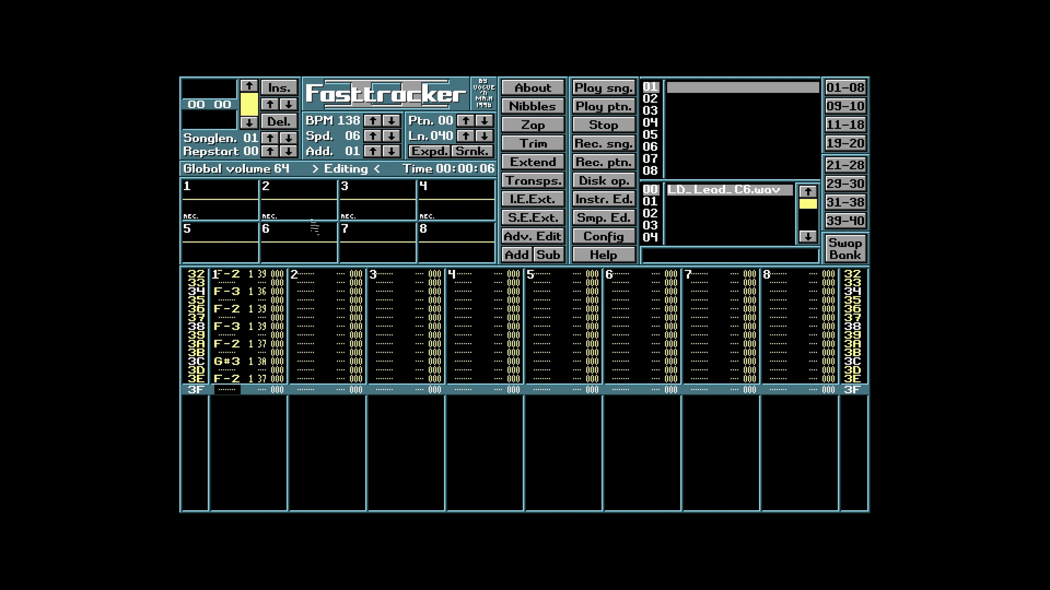
Play pattern 00 from its start to hear the full melody, stop playback near the end, and return to row 00
key("Down")
key("ctrl+Return")
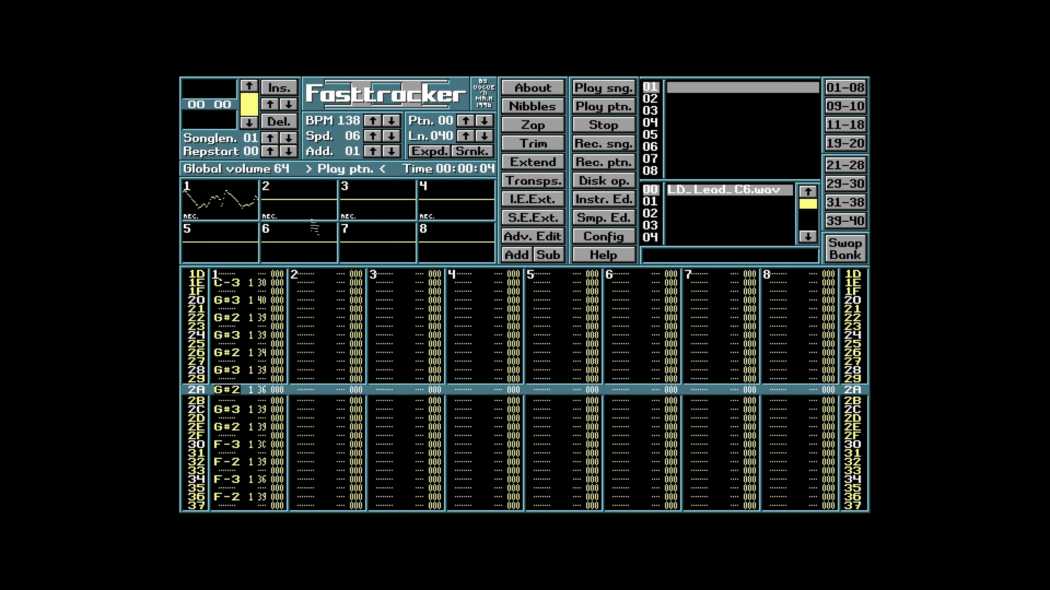
key("space")
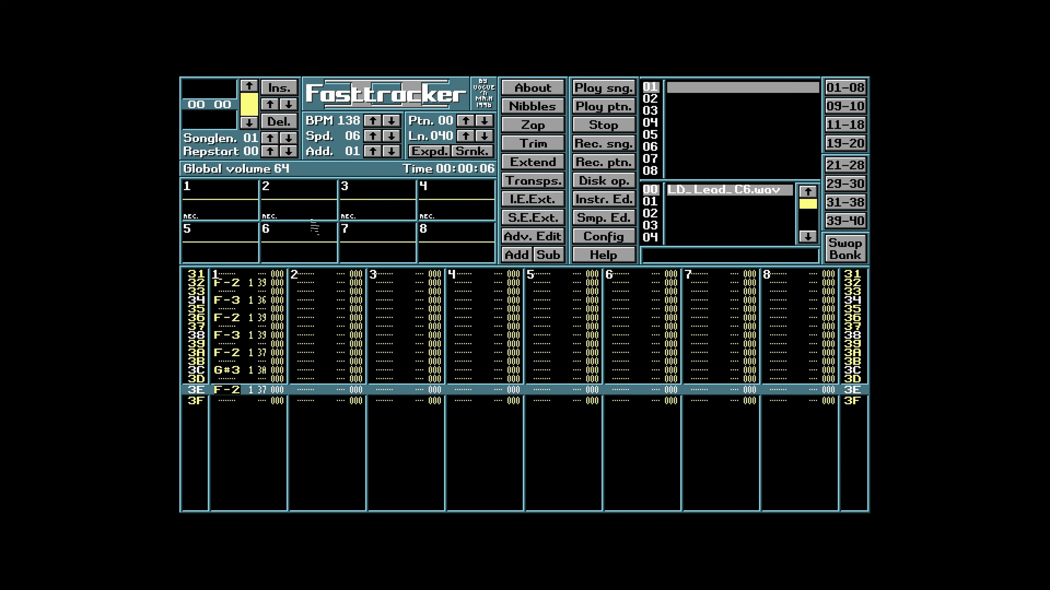
key("Home")
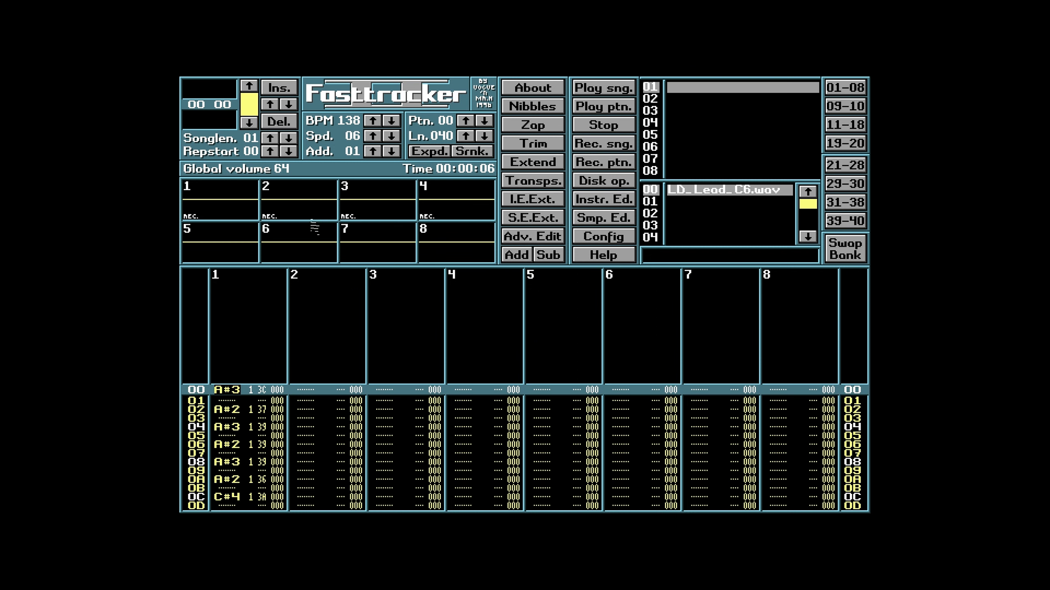
Insert a second song position, assign pattern 01 to it, and go to that empty pattern
left_click(285, 93)
left_click(249, 122)
left_click(270, 104)
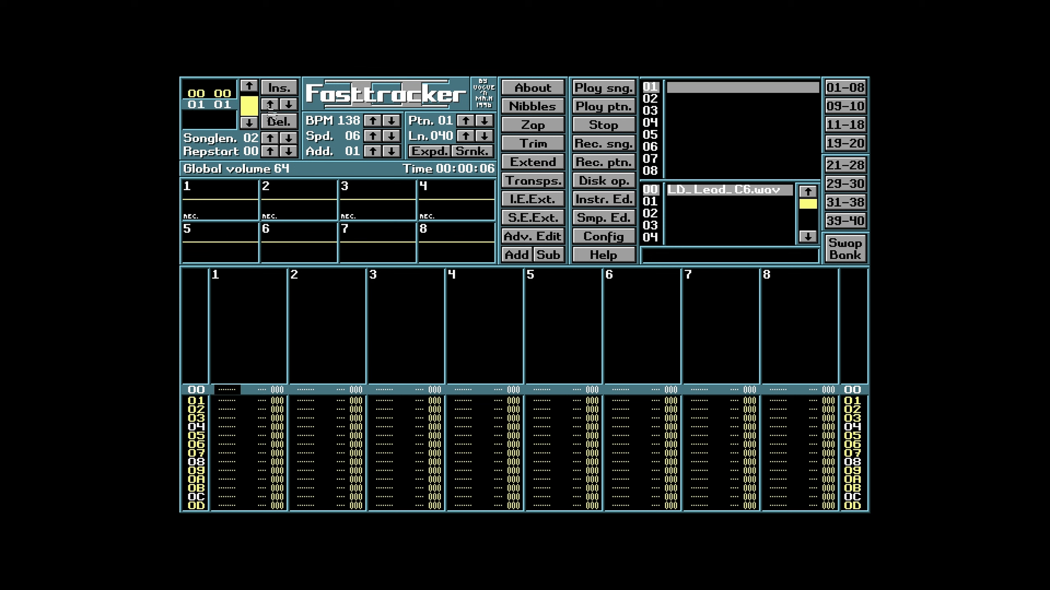
left_click(250, 86)
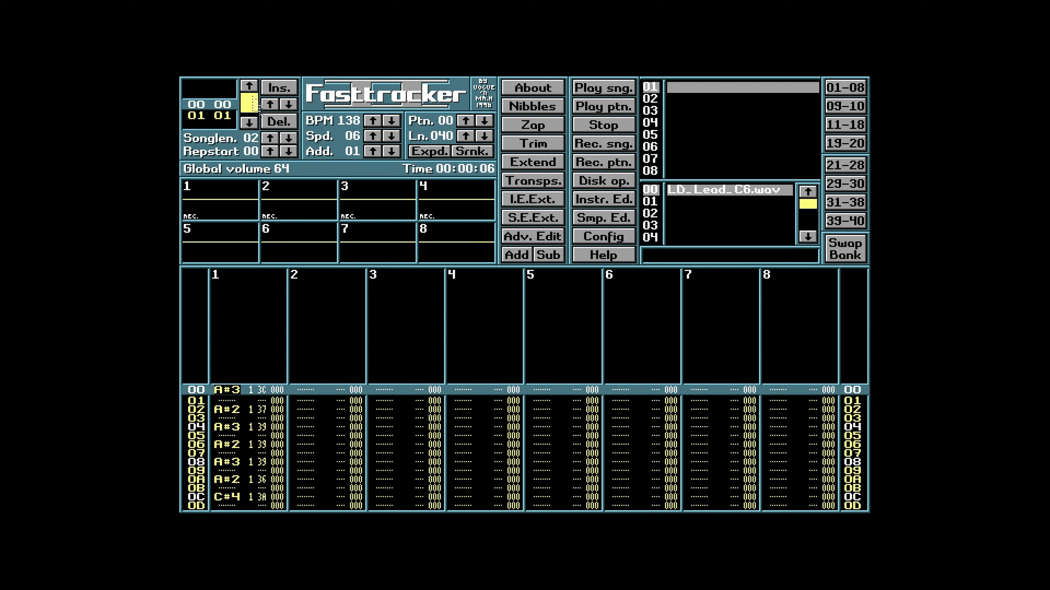
left_click(249, 122)
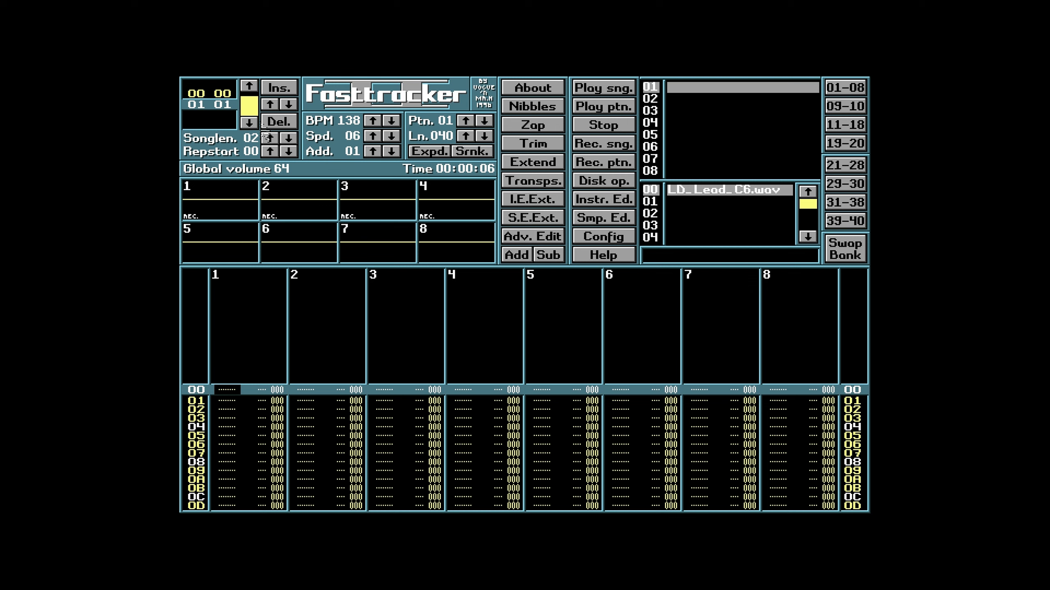
Enable pattern editing and enter an A#3 note at row 00 of track 1 in pattern 01
key("space")
key("j")
key("Down")
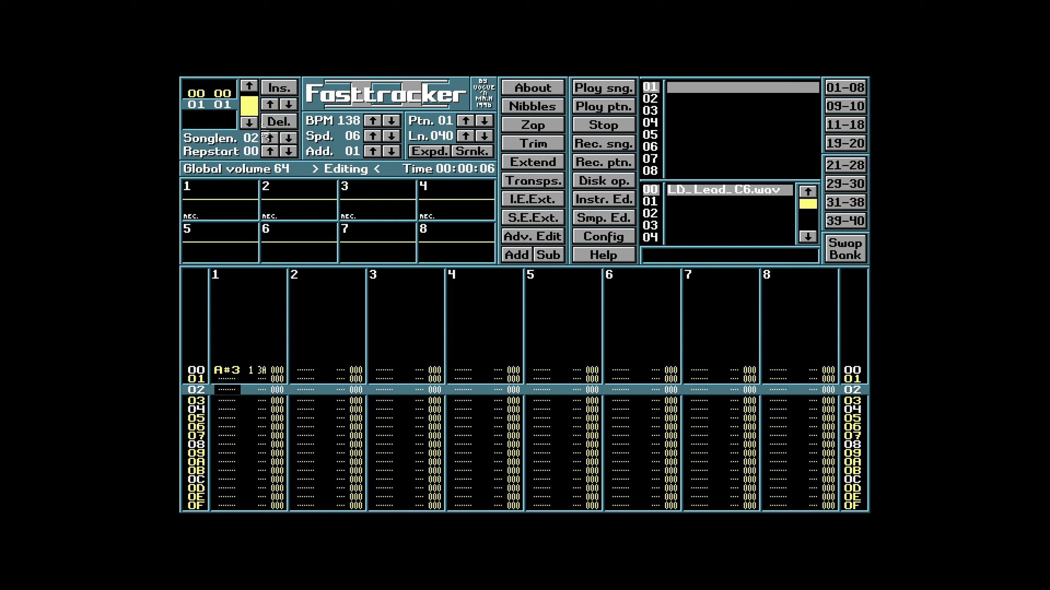
Enter A#3 notes at rows 03 and 07 of track 1
key("Down")
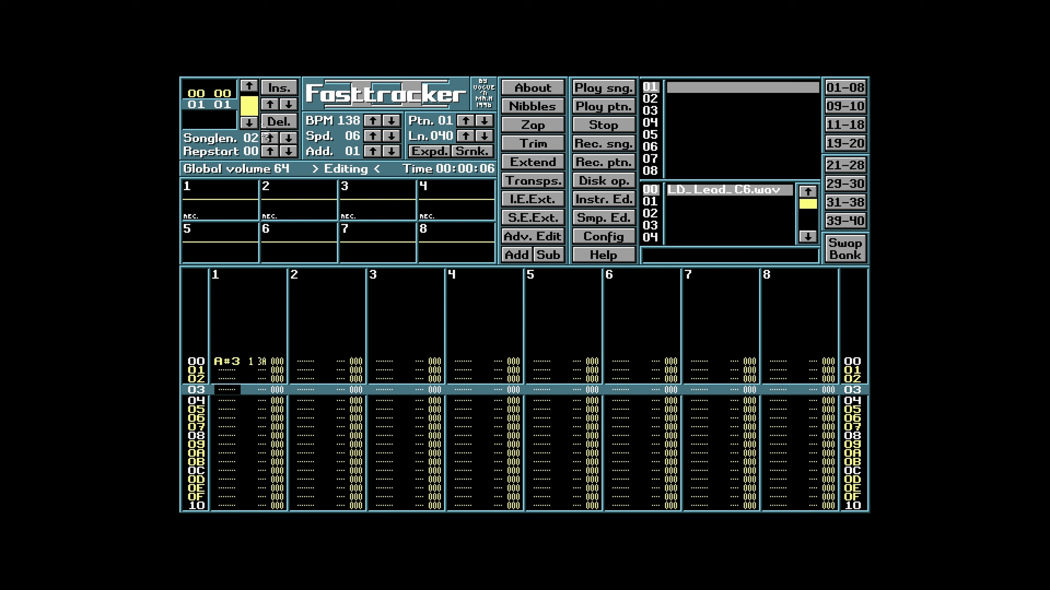
key("j")
key("Down")
key("Down")
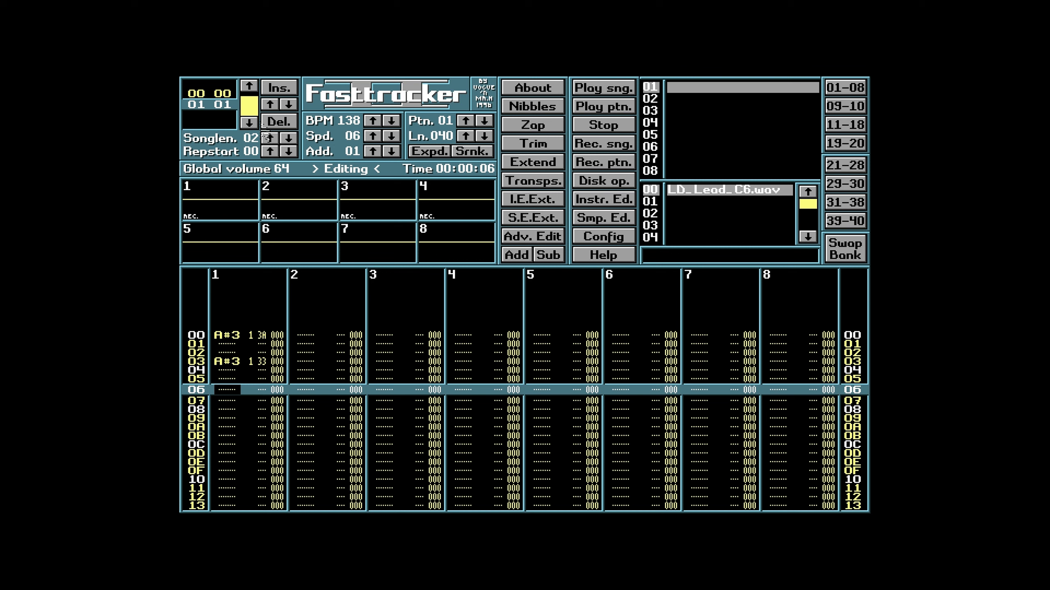
key("Down")
key("j")
key("Down")
key("Down")
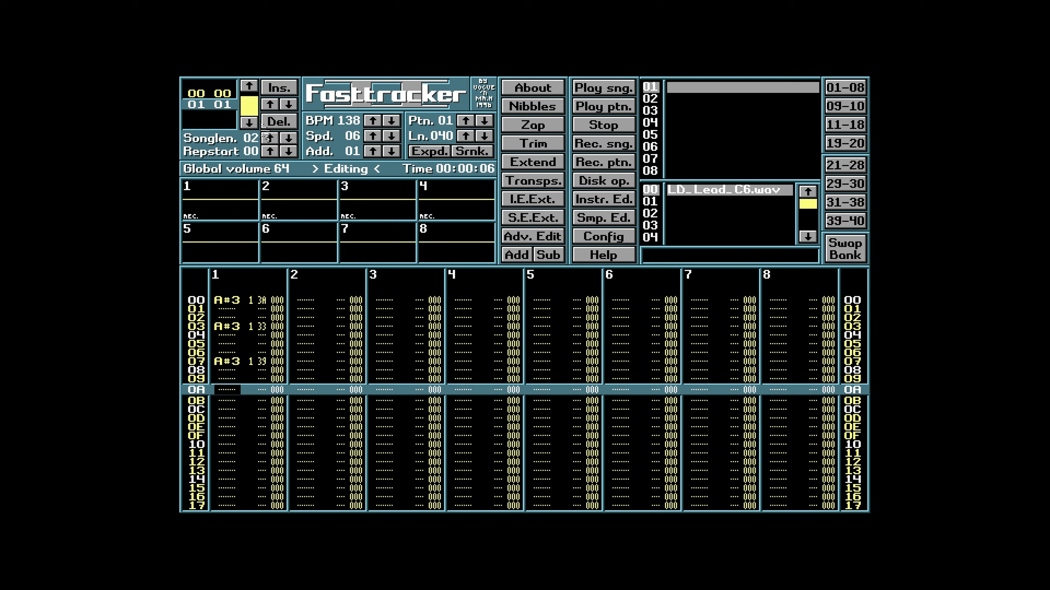
Delete the A#3 note at row 03 of track 1 together with its volume value
key("Up")
key("Up")
key("Up")
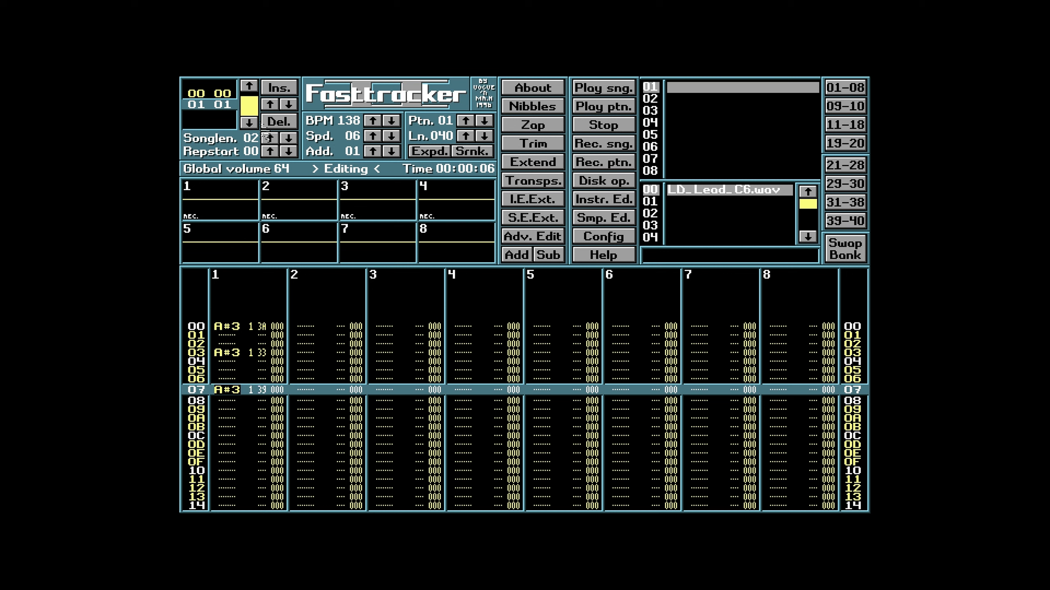
key("Down")
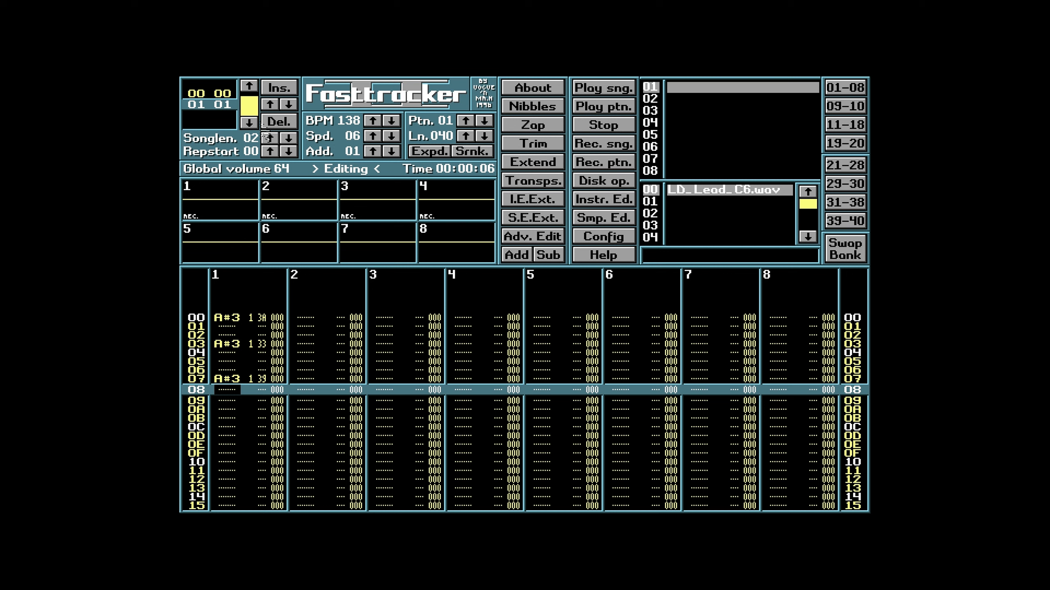
key("Up")
key("Up")
key("Up")
key("Up")
key("Up")
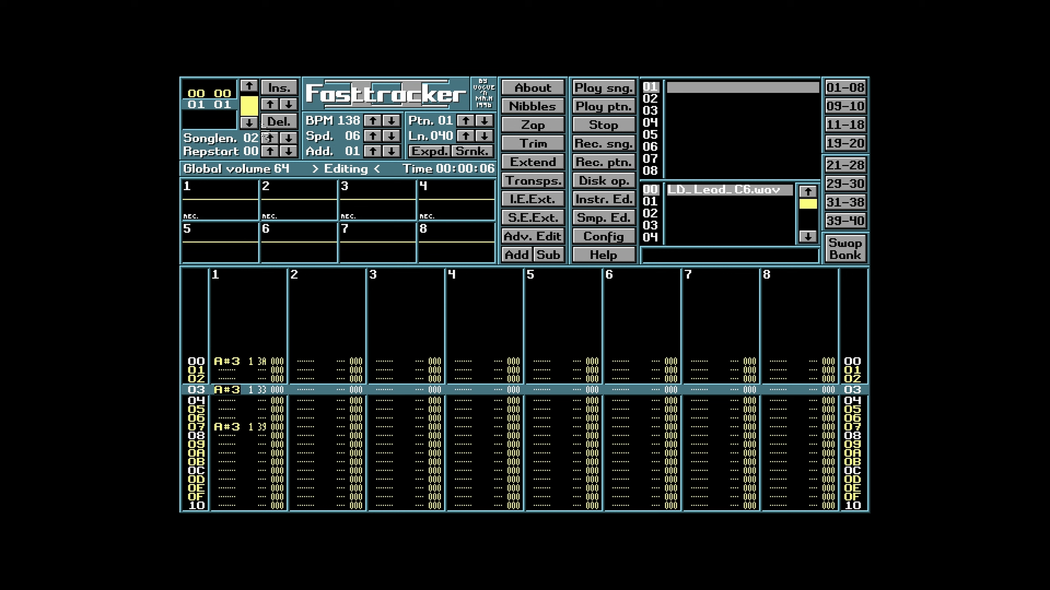
key("Delete")
key("Right")
key("Right")
key("Right")
key("Delete")
Enter an A#3 note at row 04 of track 1
key("Left")
key("Left")
key("Left")
key("Left")
key("Right")
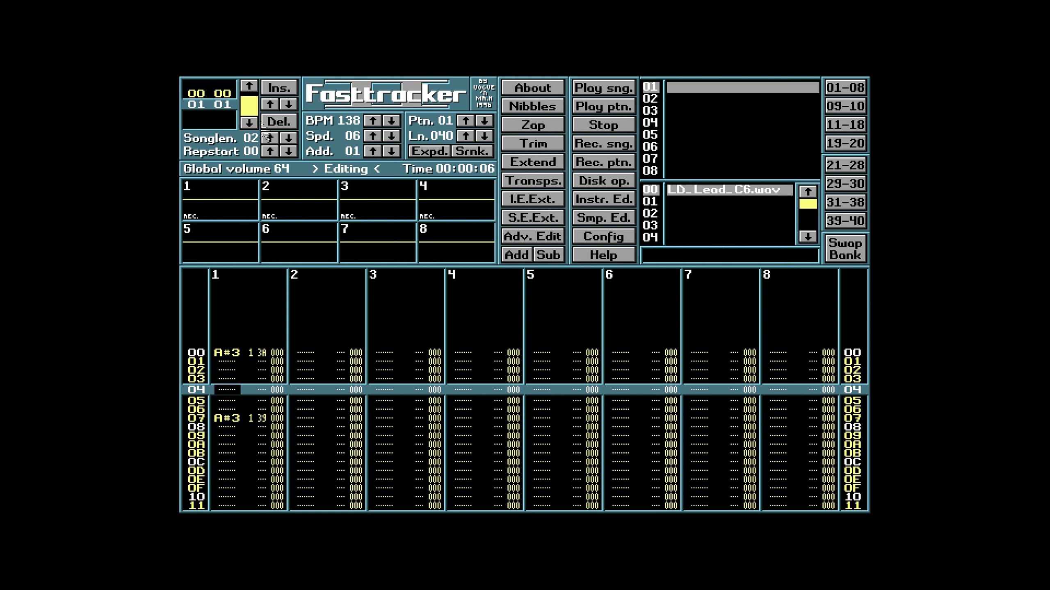
key("j")
Delete the A#3 note at row 07 of track 1 together with its volume value
key("Down")
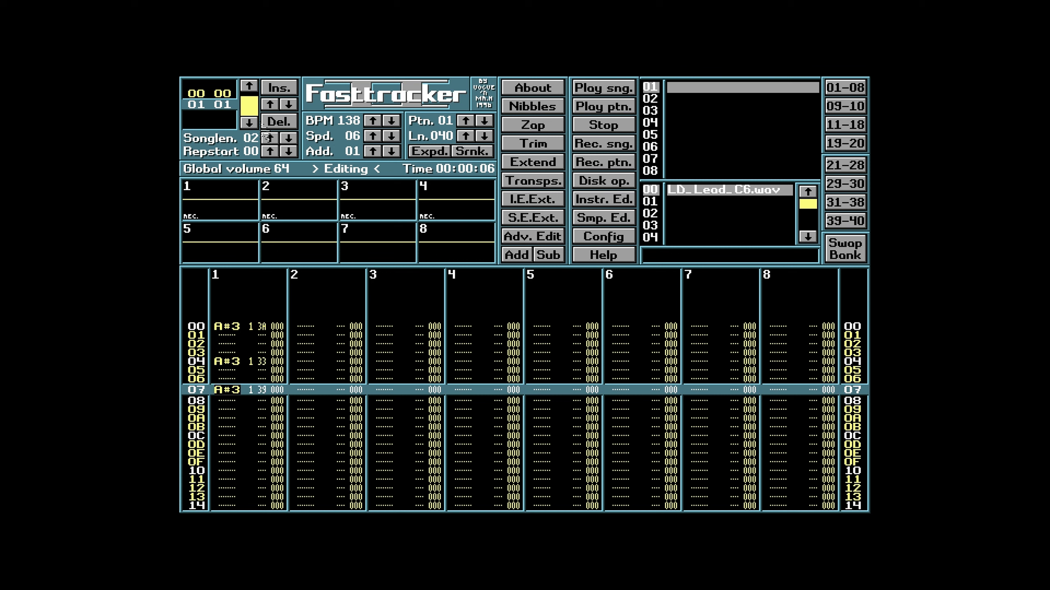
key("Delete")
key("Up")
key("Right")
key("Right")
key("Right")
key("Down")
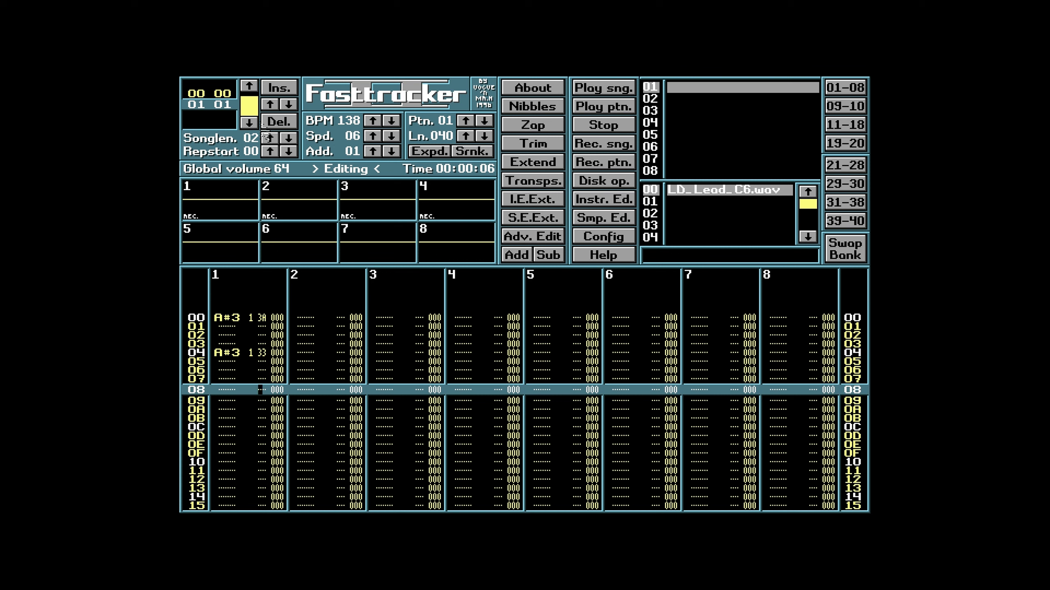
Enter an A#3 note at row 08 and a C#4 note at row 0C of track 1
key("Left")
key("Left")
key("Left")
key("j")
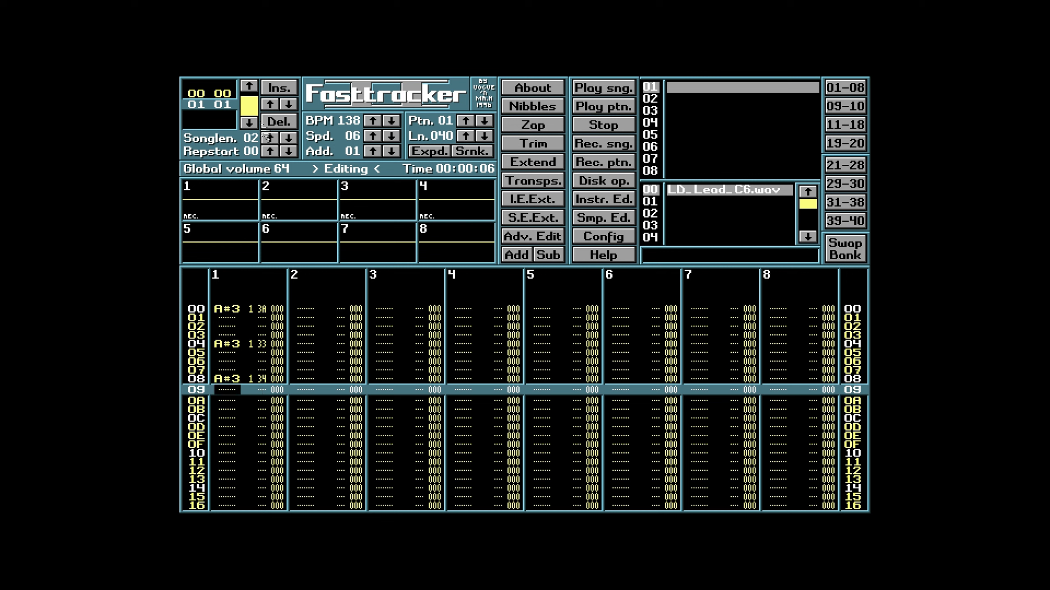
key("Down")
key("Down")
key("Down")
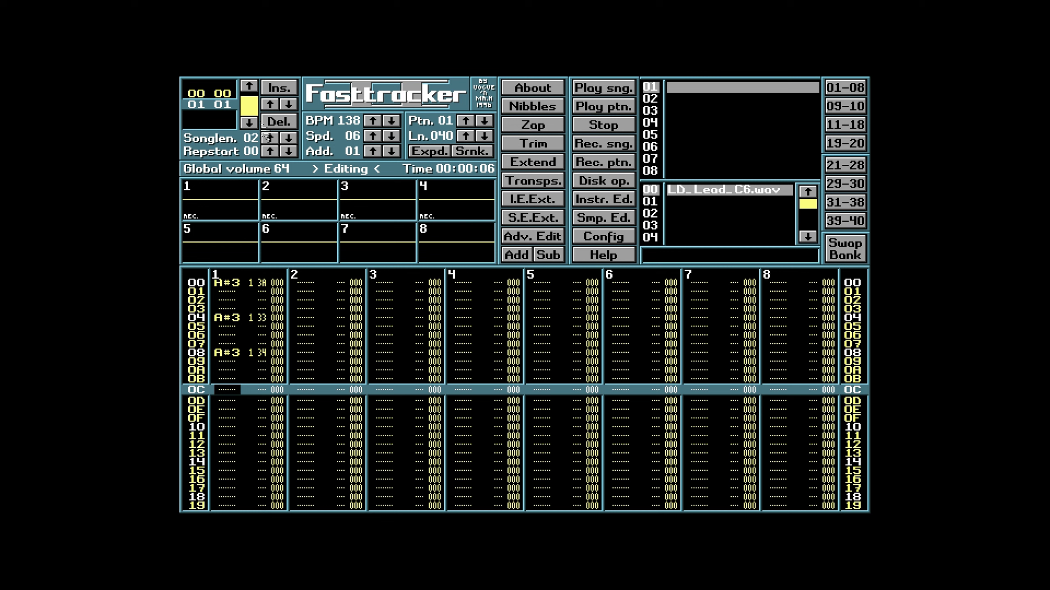
key("2")
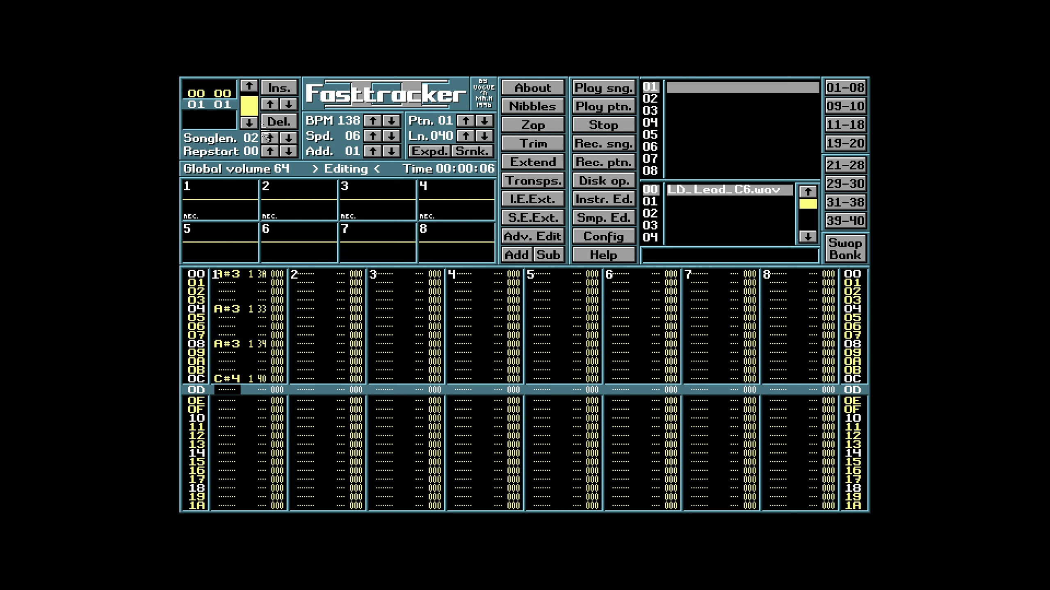
Enter C-4 notes at rows 10, 14 and 18 of track 1
key("Down")
key("Down")
key("Down")
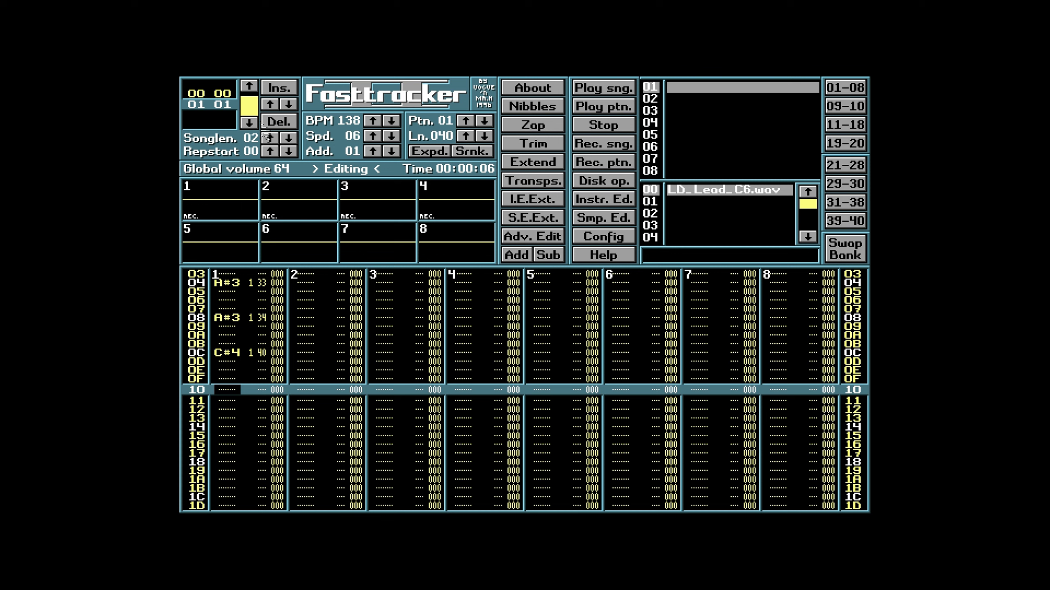
key("q")
key("Down")
key("Down")
key("Down")
key("q")
key("Down")
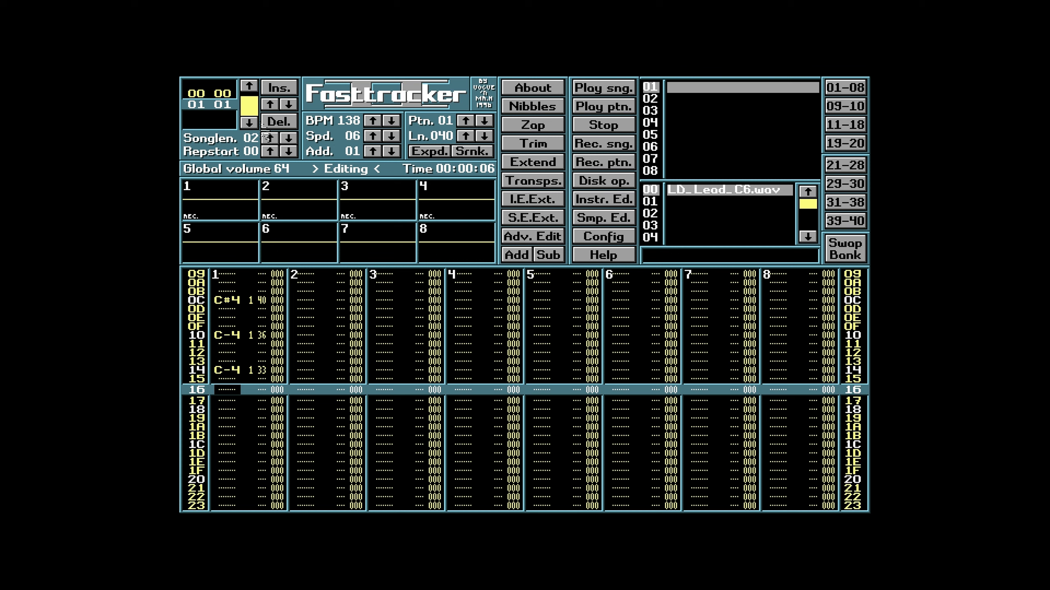
key("Down")
key("Down")
key("q")
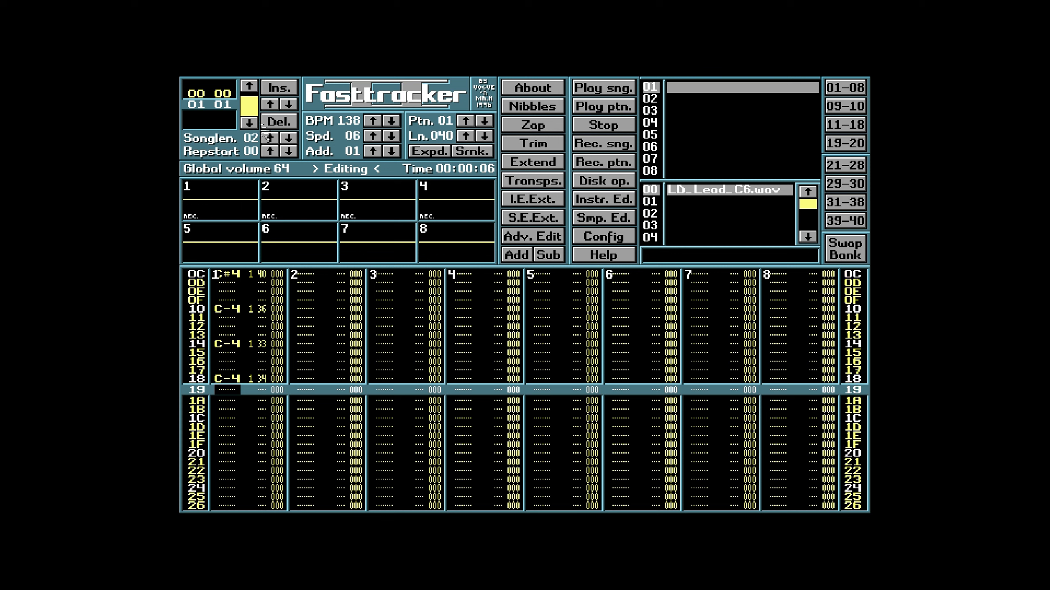
Enter a D#4 note at row 1C of track 1
key("Down")
key("Down")
key("Down")
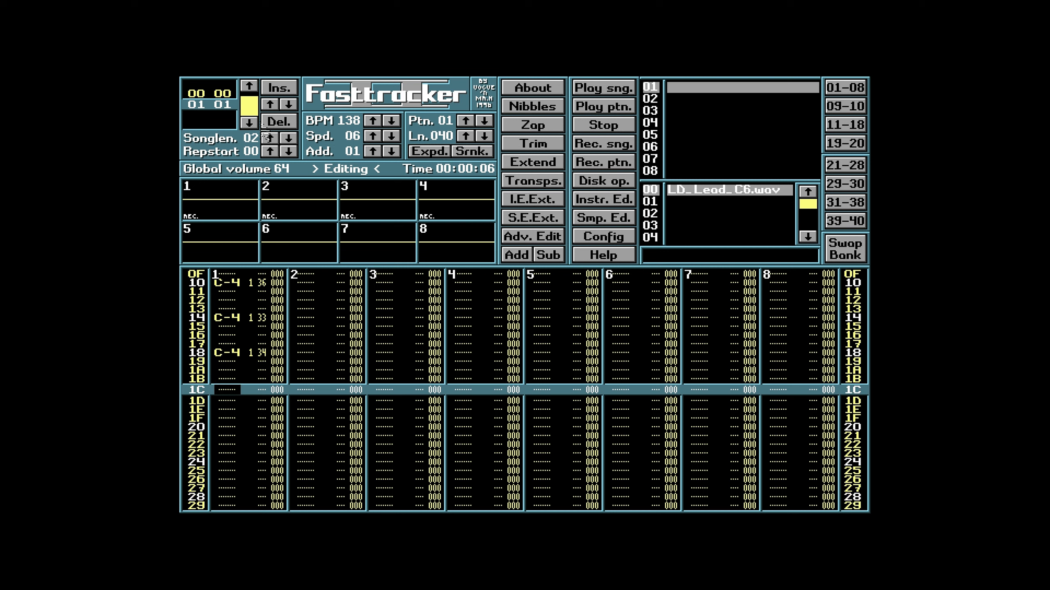
key("3")
Enter G#3 notes at rows 20, 24 and 28 of track 1
key("Down")
key("Down")
key("Down")
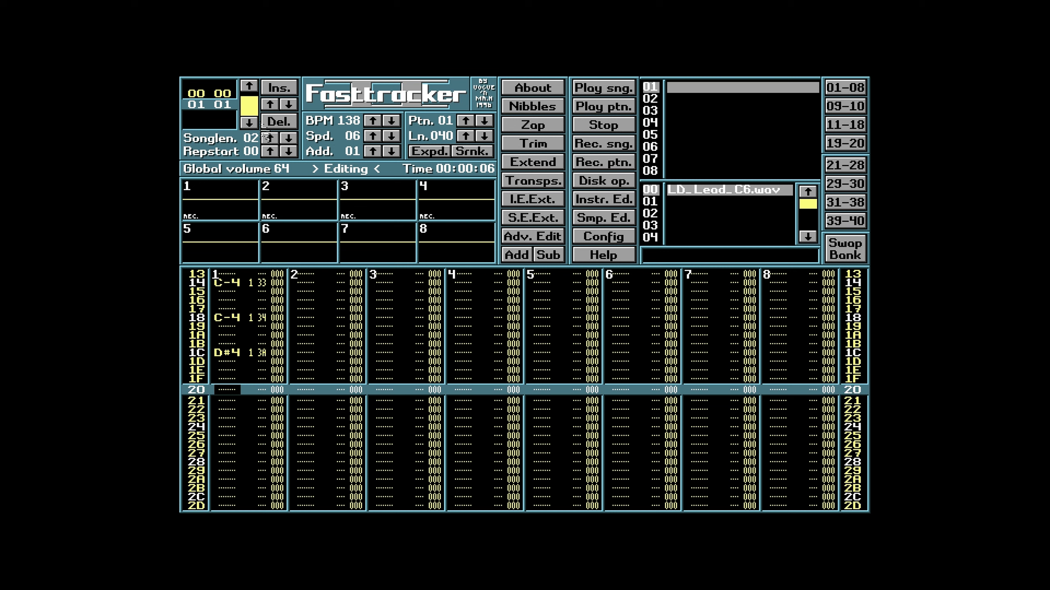
key("h")
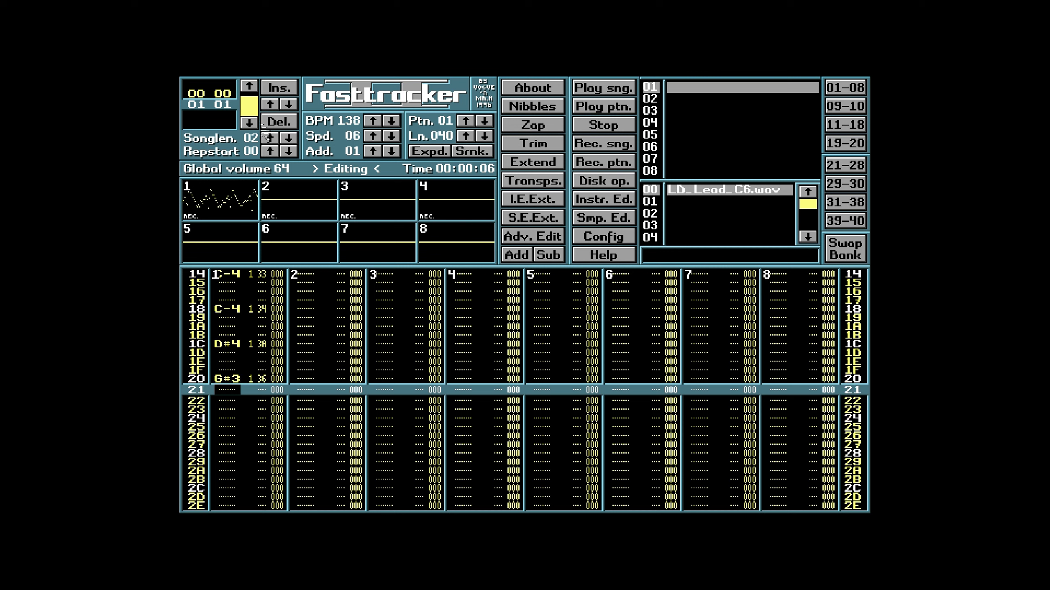
key("Down")
key("Down")
key("Down")
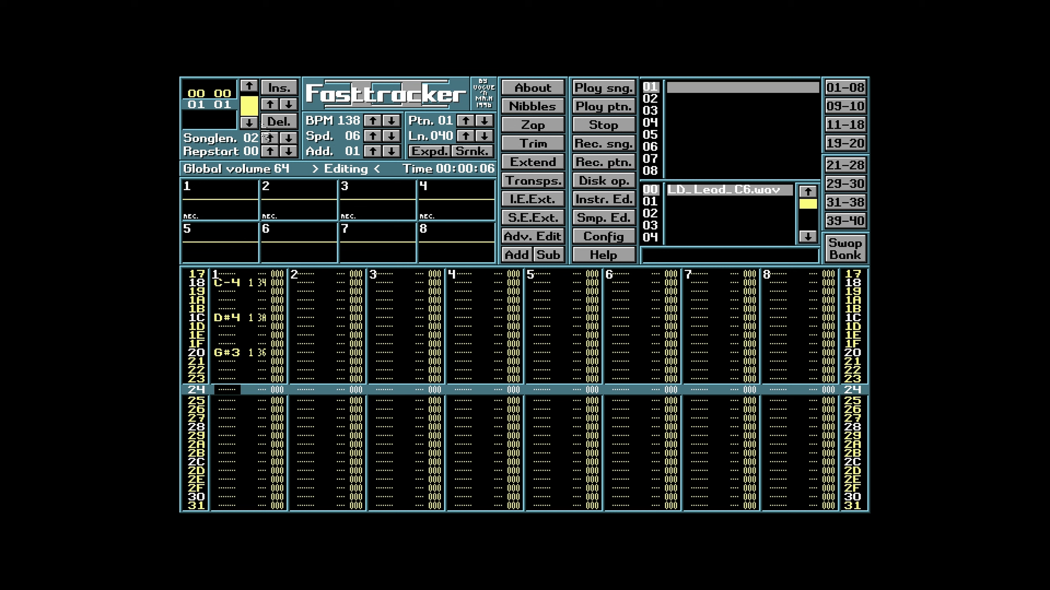
key("h")
key("Down")
key("Down")
key("Down")
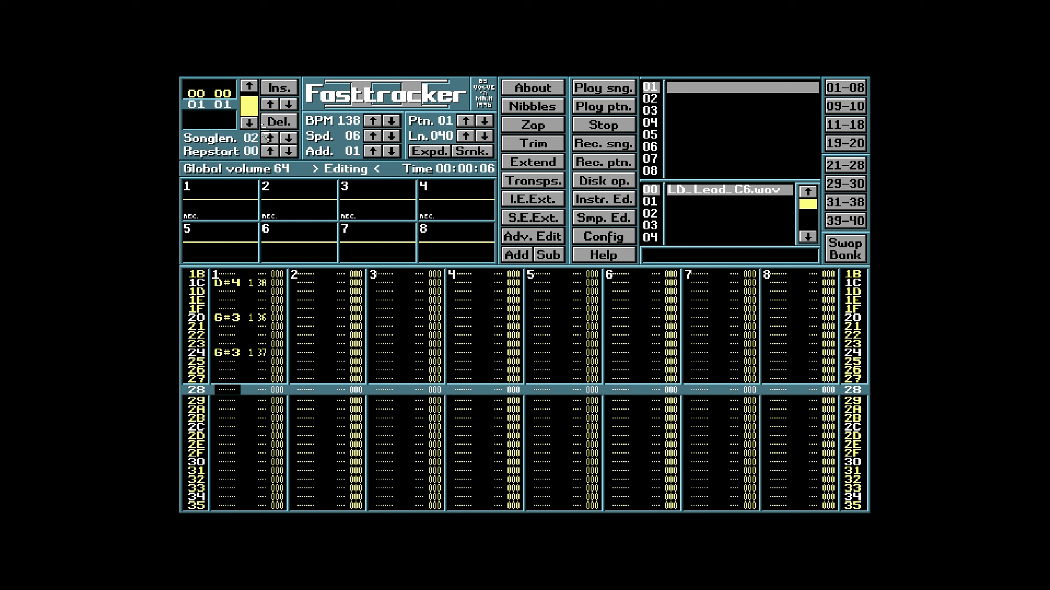
key("h")
Enter C-4 notes at rows 2C and 30 of track 1
key("Down")
key("Down")
key("Down")
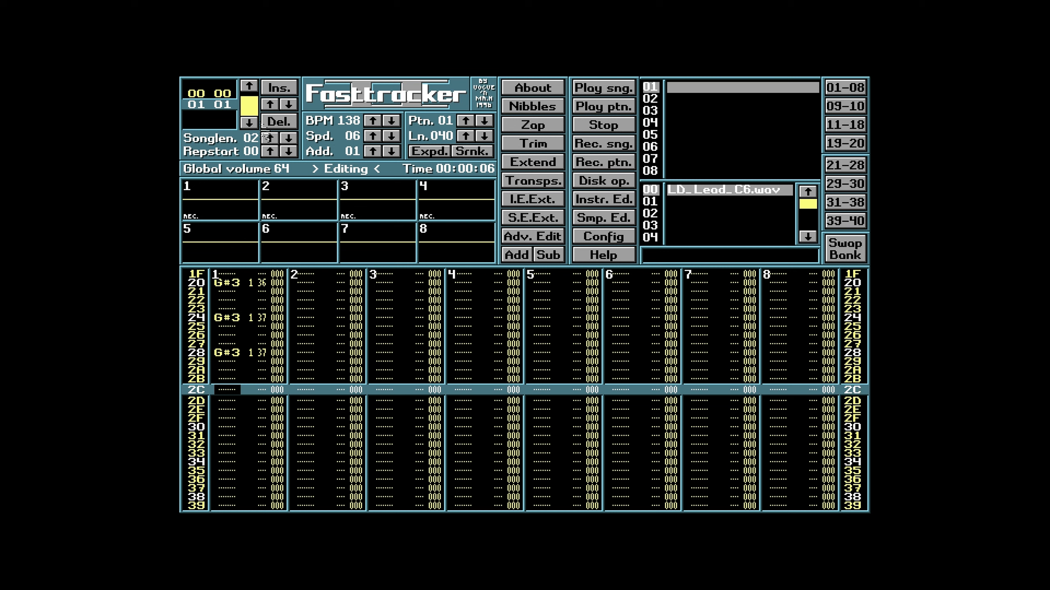
key("q")
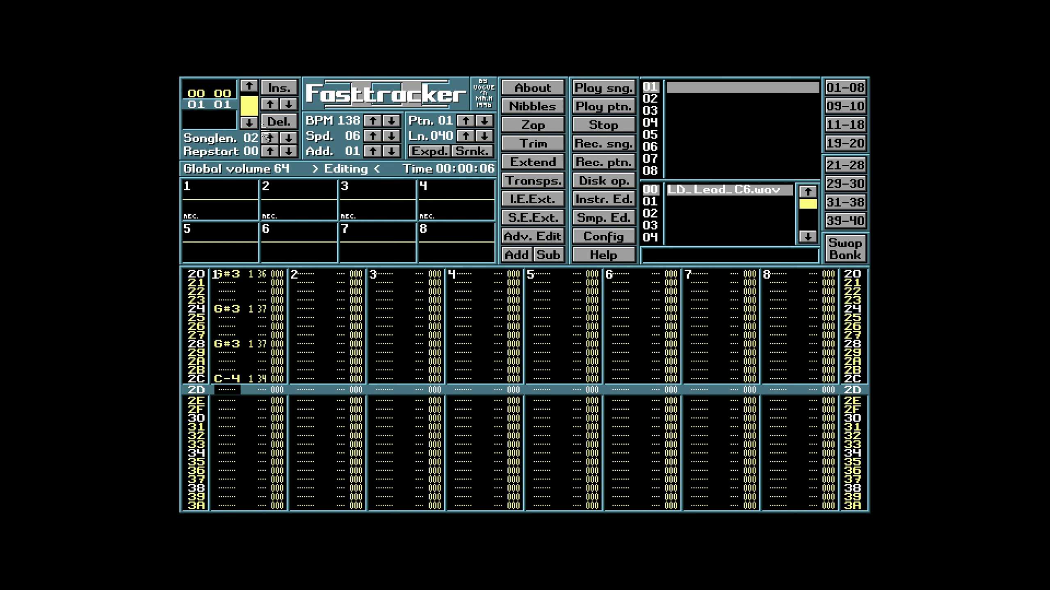
key("Down")
key("Down")
key("Down")
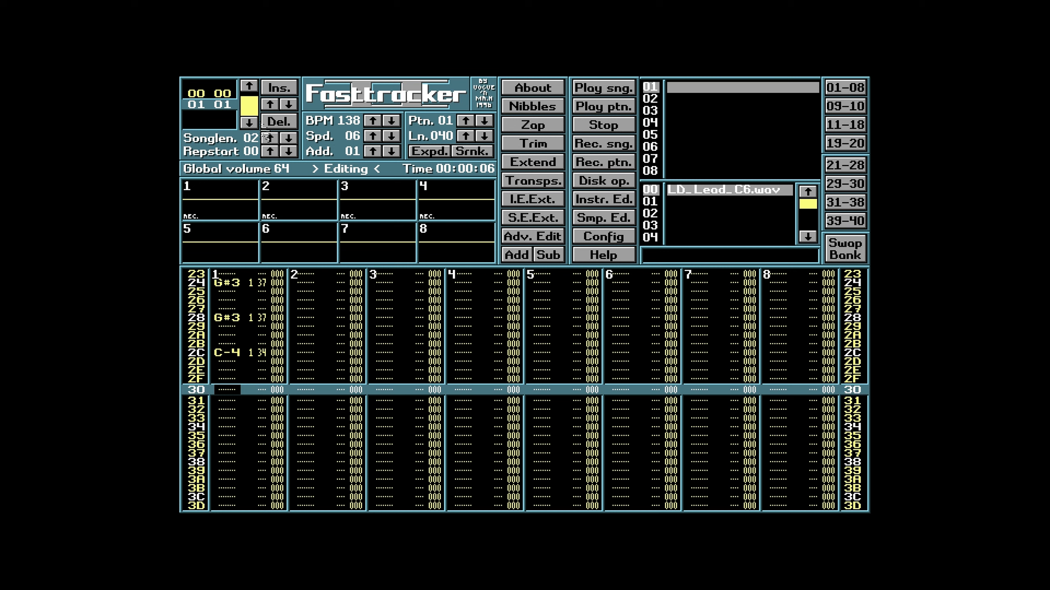
key("q")
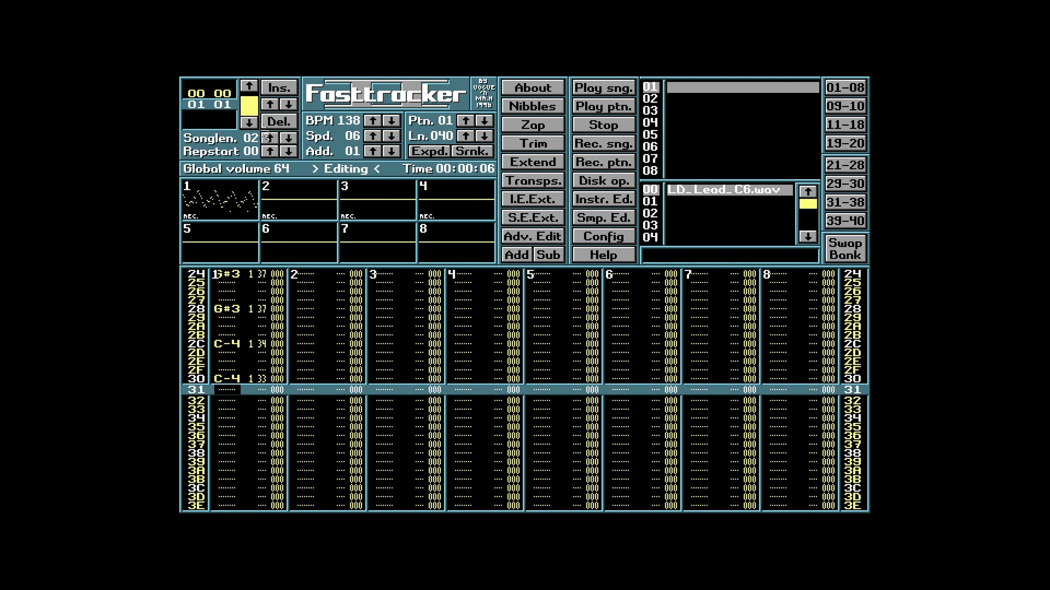
Look back over the track 1 notes between rows 24 and 30
key("Up")
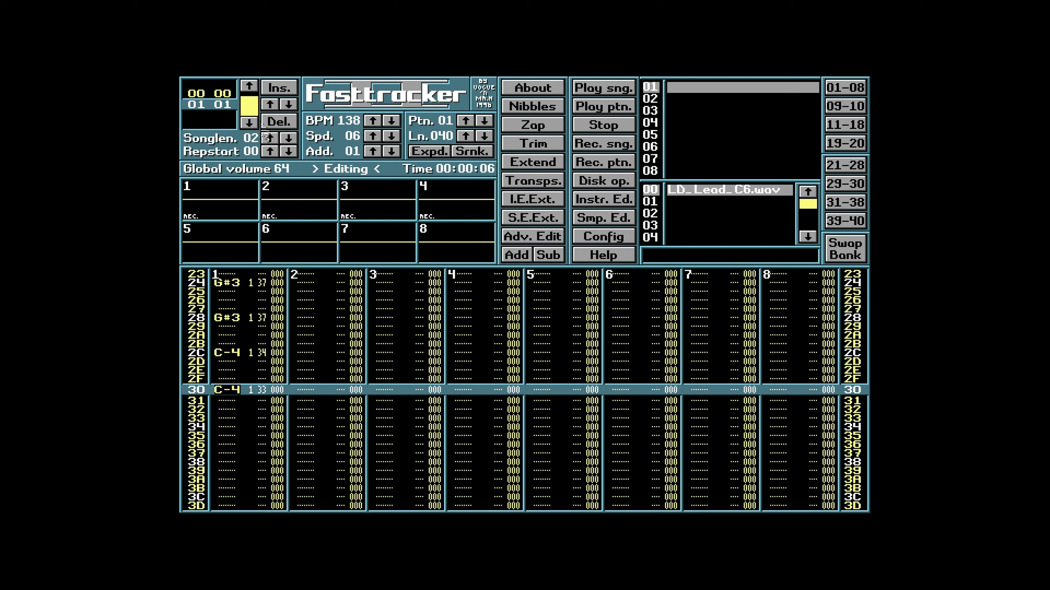
key("Up")
key("Up")
key("Up")
key("Down")
key("Down")
key("Down")
key("Up")
key("Up")
key("Up")
key("Up")
key("Up")
key("Up")
key("Up")
key("Up")
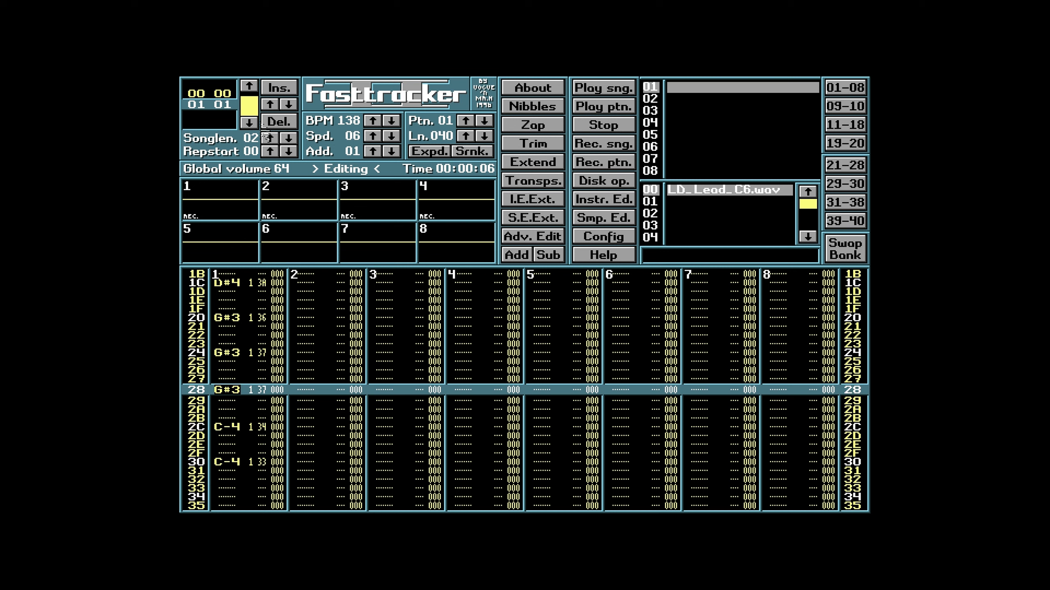
key("Up")
key("Up")
key("Up")
key("Up")
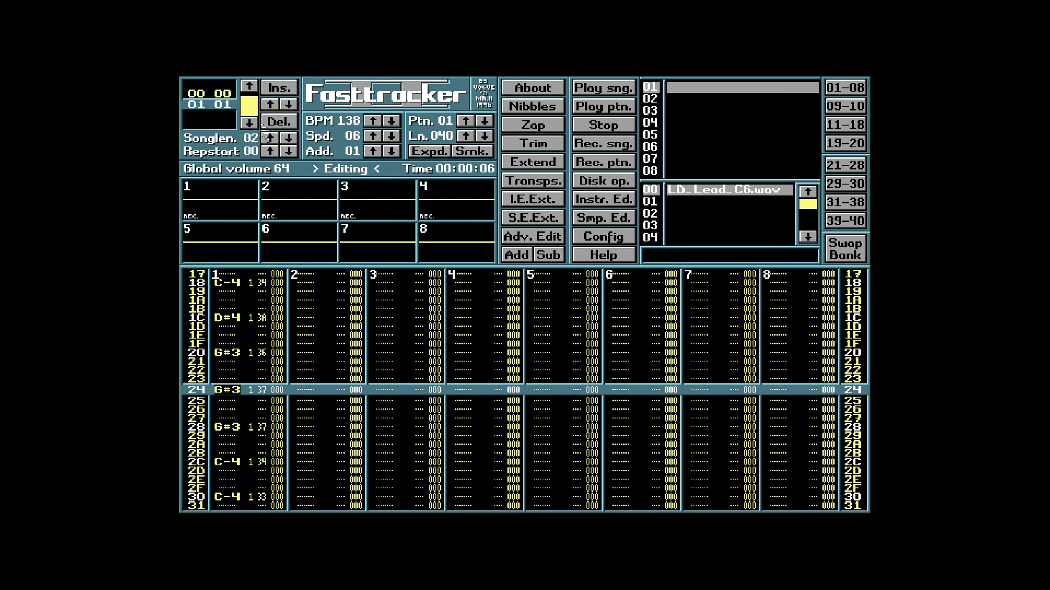
key("Down")
key("Down")
key("Down")
key("Down")
key("Down")
key("Down")
key("Down")
key("Down")
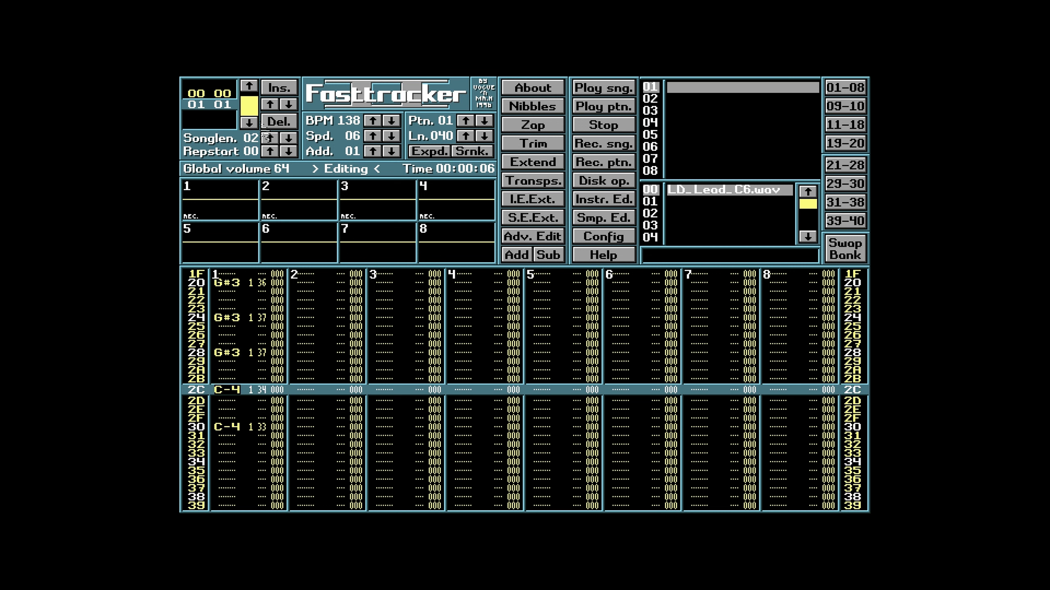
Replace the note at row 30 of track 1 with F-4 and enter F-4 notes at rows 34 and 38
key("Down")
key("Down")
key("Down")
key("Down")
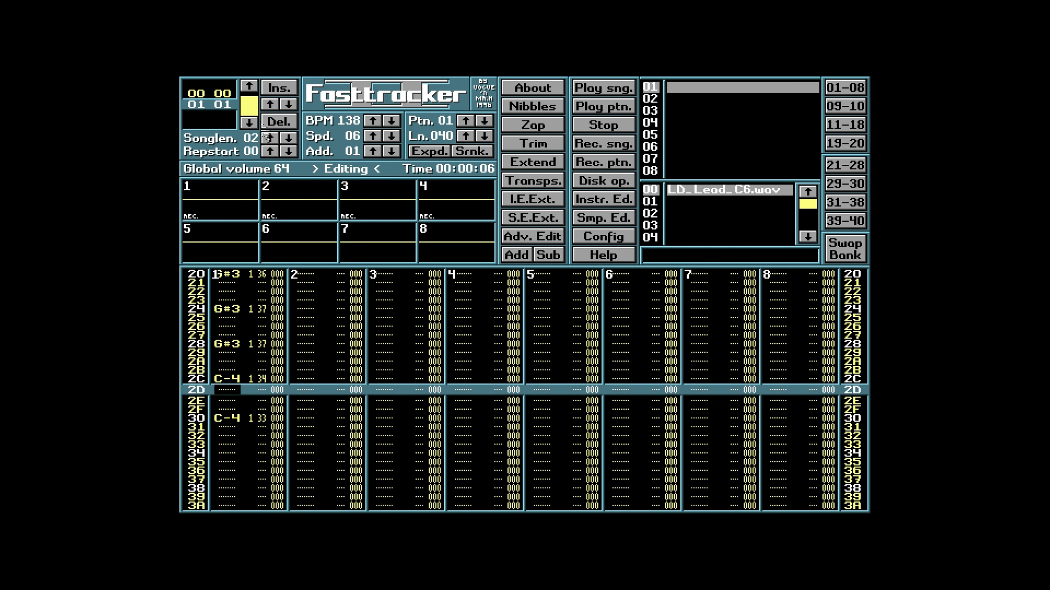
key("r")
key("Down")
key("Down")
key("Down")
key("r")
key("Down")
key("Down")
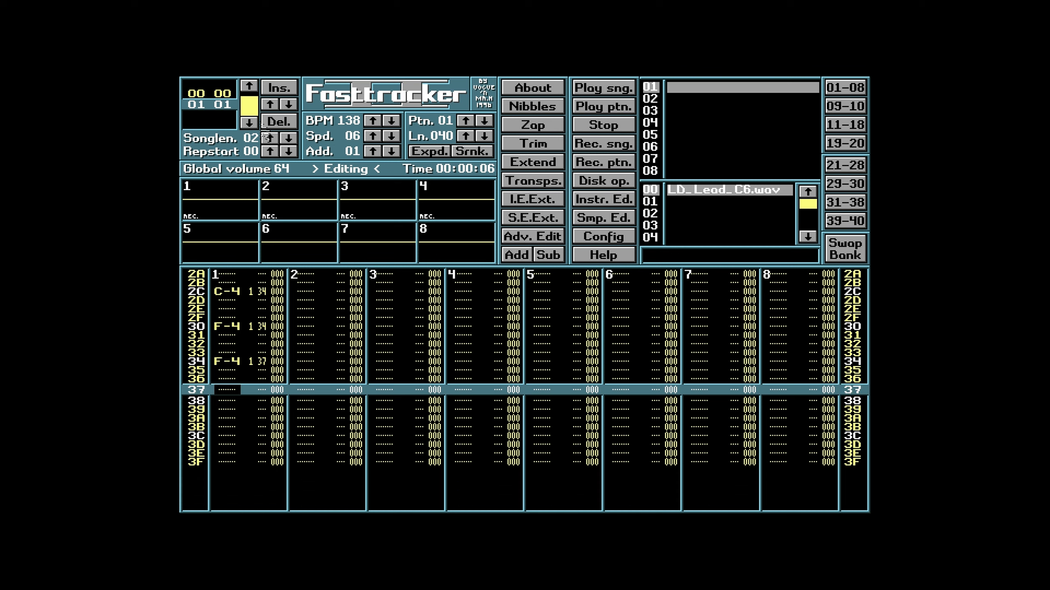
key("Down")
key("r")
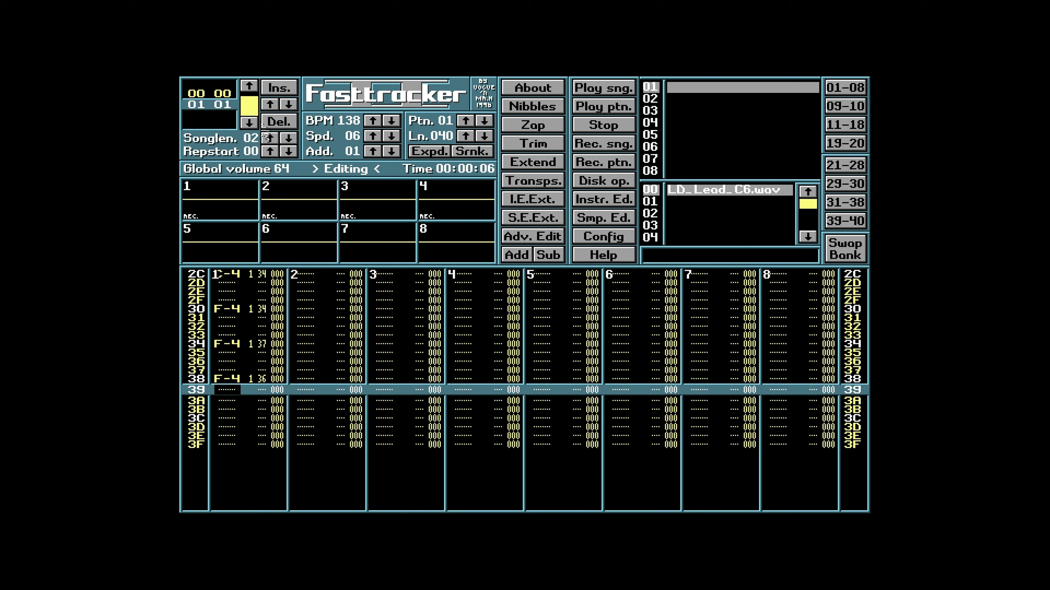
Enter a C#4 note at row 3C of track 1
key("Down")
key("Down")
key("Down")
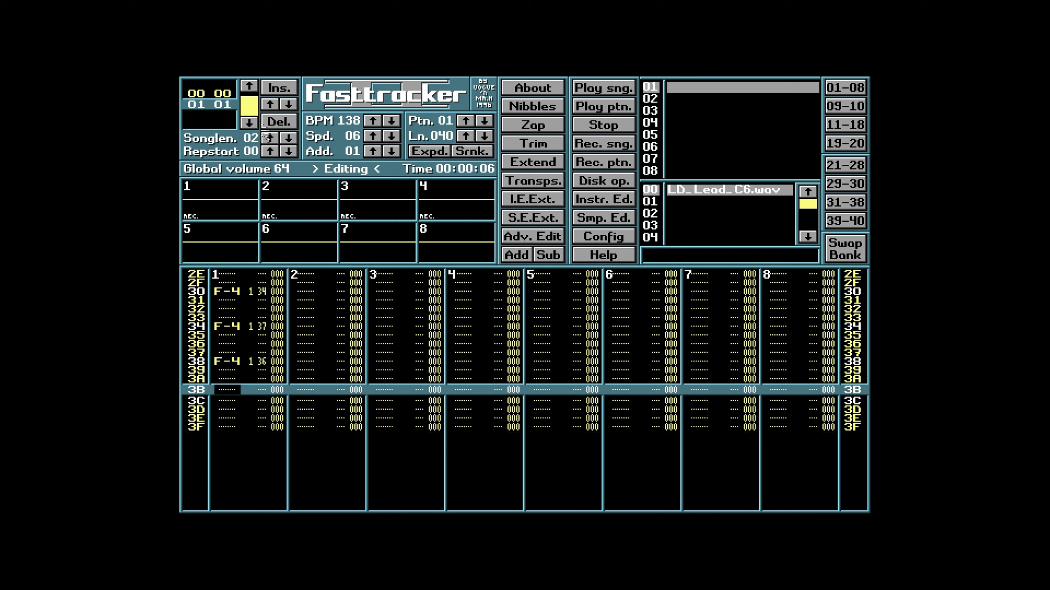
key("2")
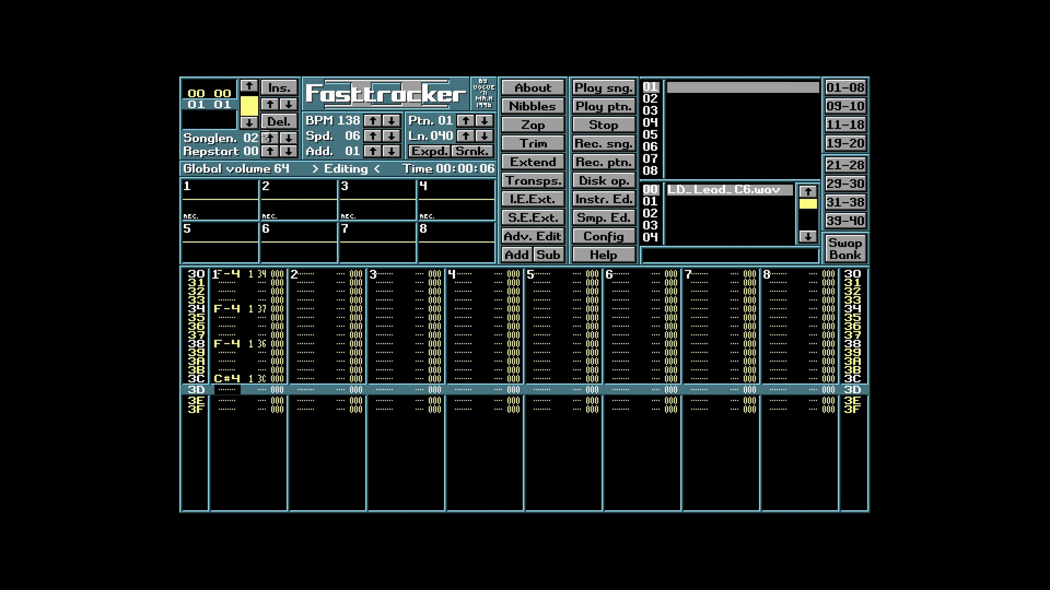
Play pattern 01 from its first row to hear the melody, stop playback and return to row 00
key("Down")
key("Down")
key("Down")
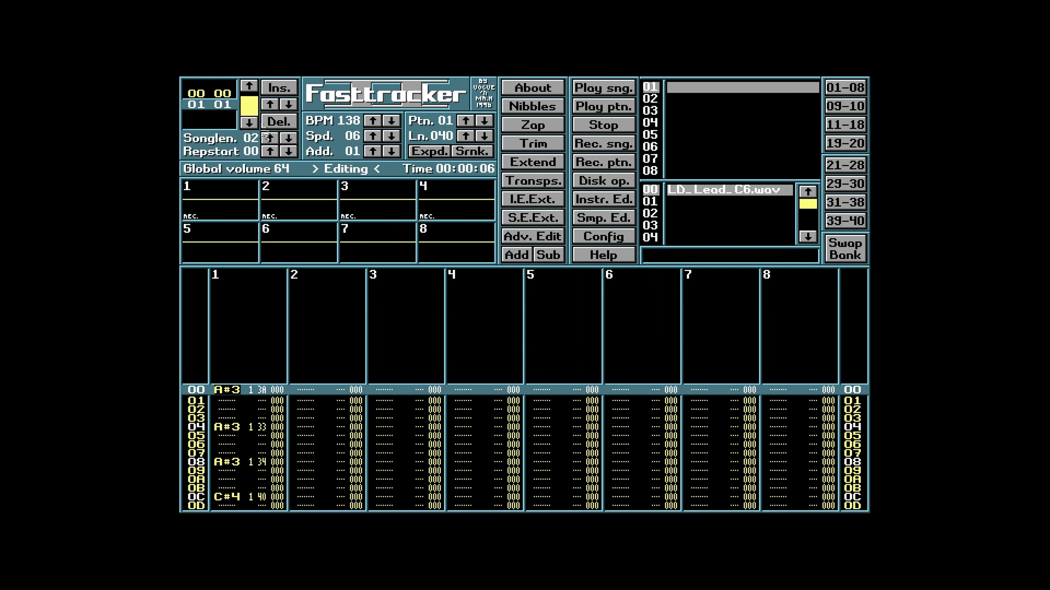
key("ctrl+Return")
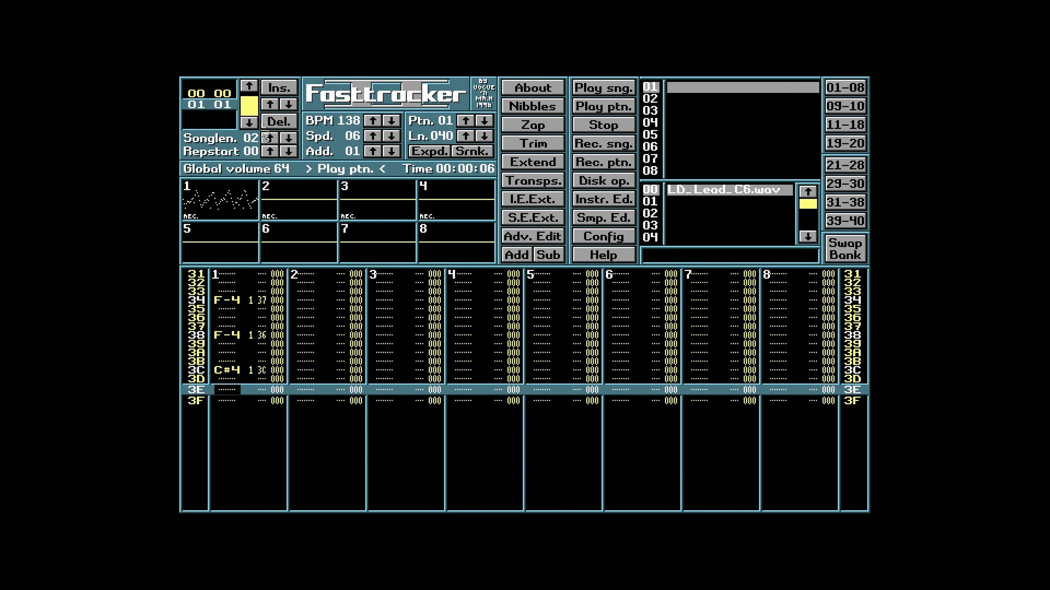
key("space")
key("Home")
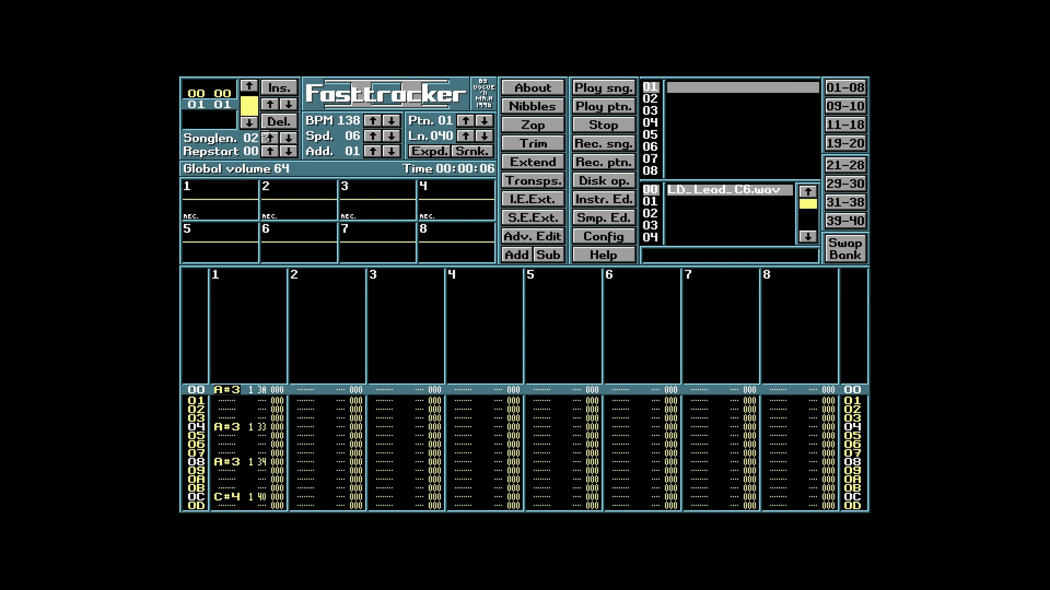
Turn editing mode back on and enter an A#2 note at row 02 of track 1
key("Down")
key("Down")
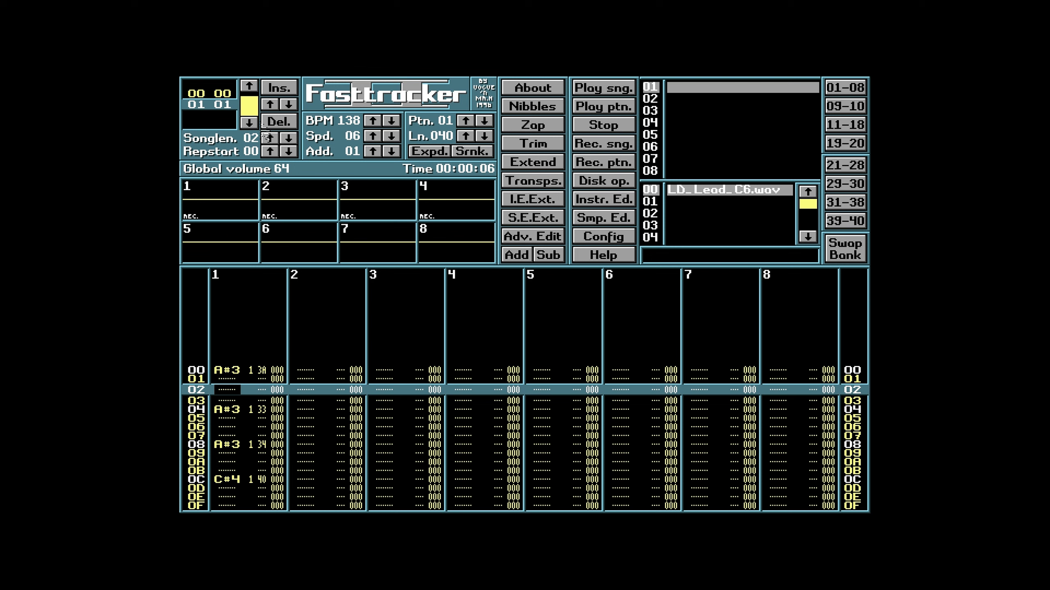
key("space")
key("h")
key("Up")
key("j")
Enter A#2 notes at rows 06, 0A and 0E of track 1
key("Down")
key("Down")
key("Down")
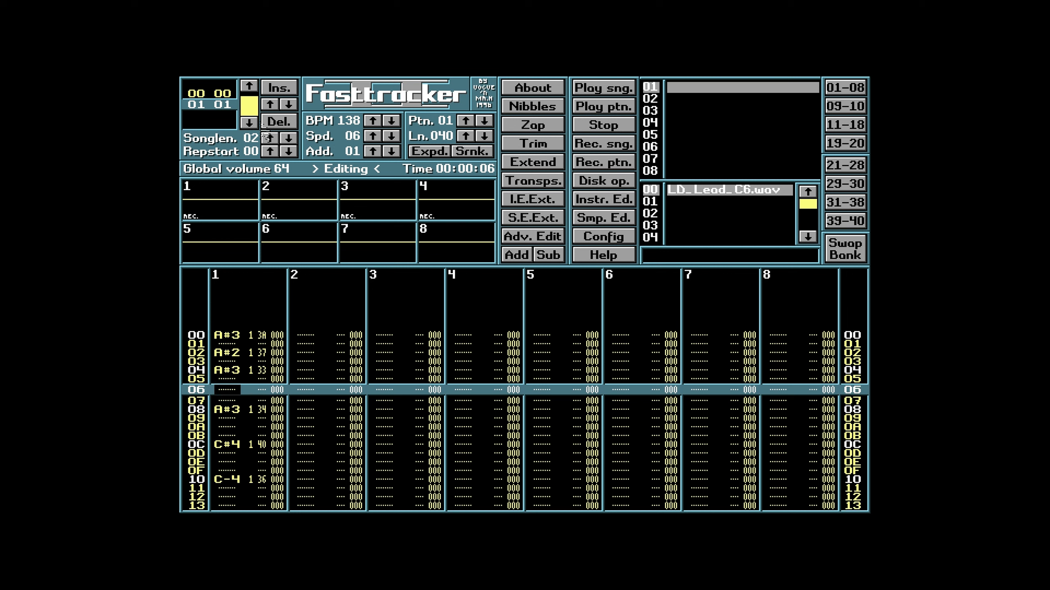
key("j")
key("Down")
key("Down")
key("Down")
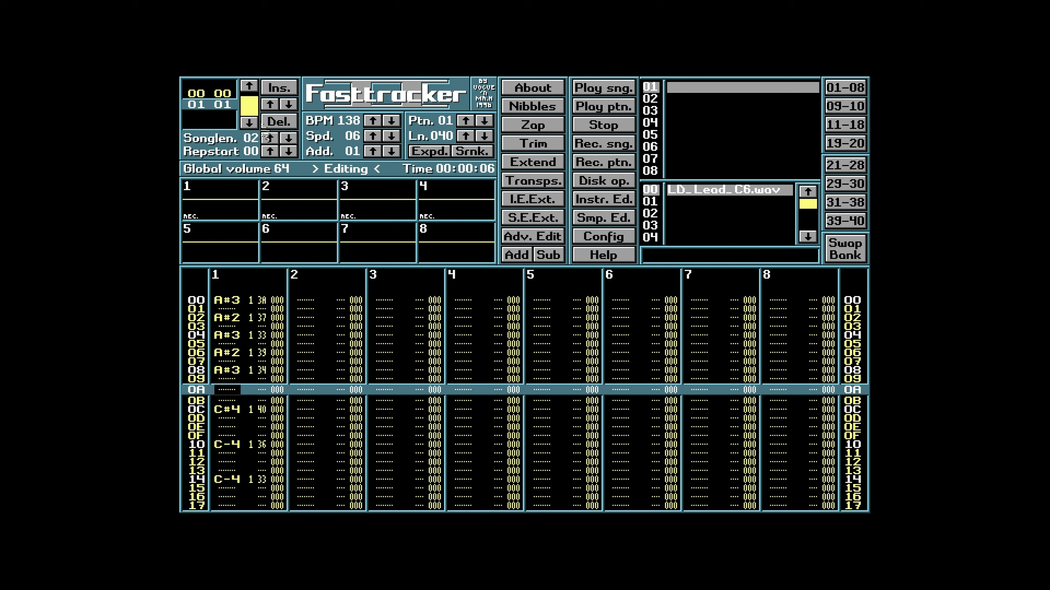
key("j")
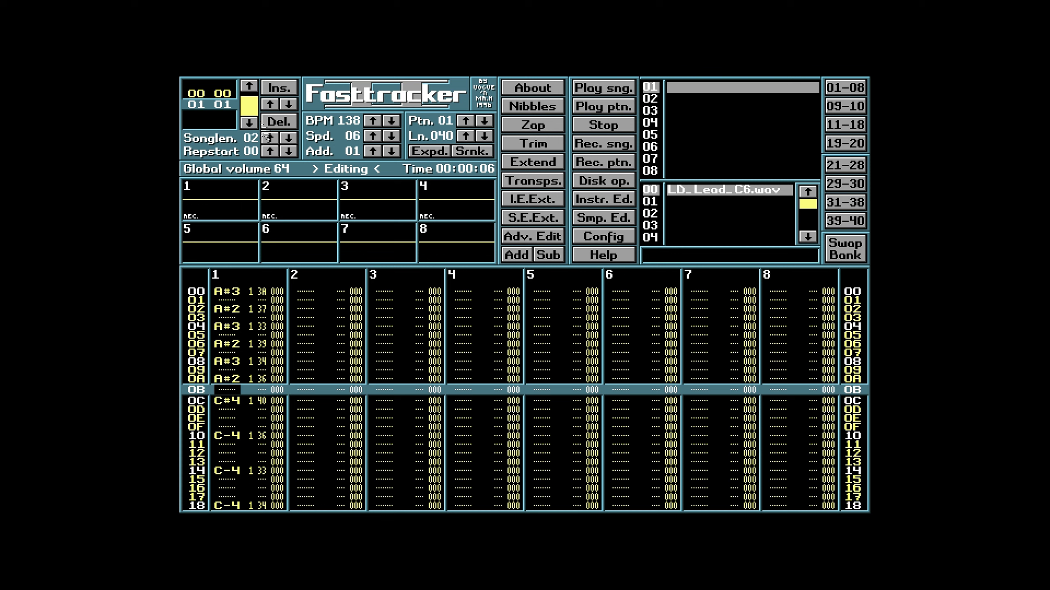
key("Down")
key("Down")
key("Down")
key("j")
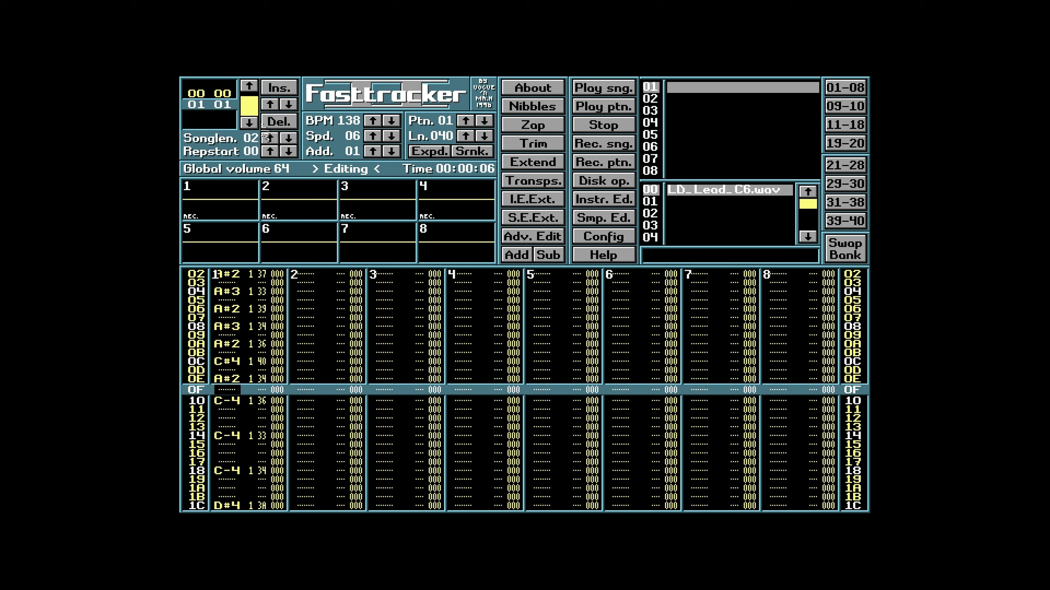
Enter C-3 notes at rows 12 and 16 of track 1
key("Down")
key("Down")
key("Down")
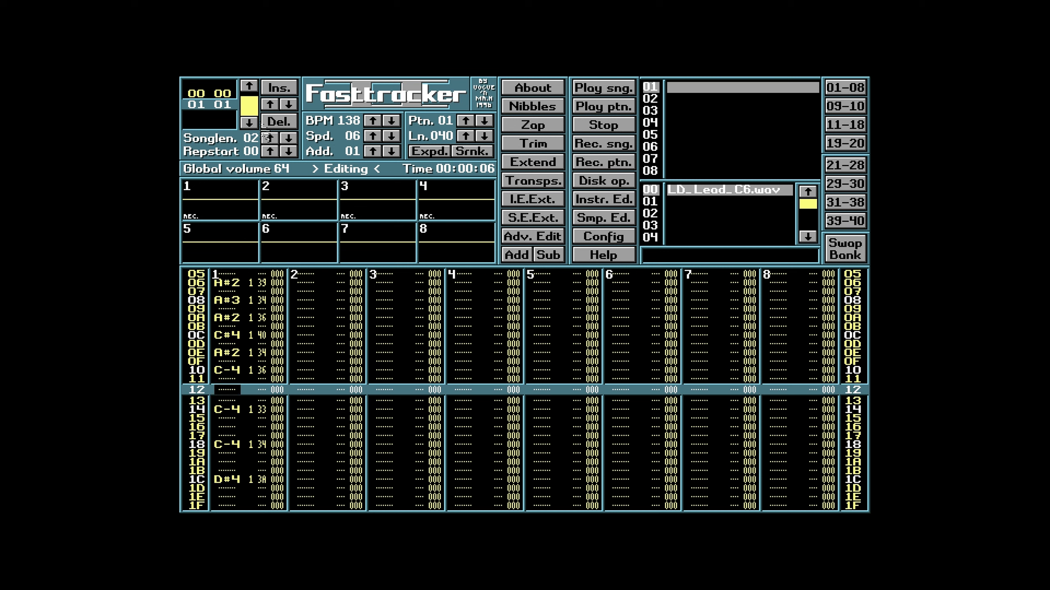
key("q")
key("Down")
key("Down")
key("Down")
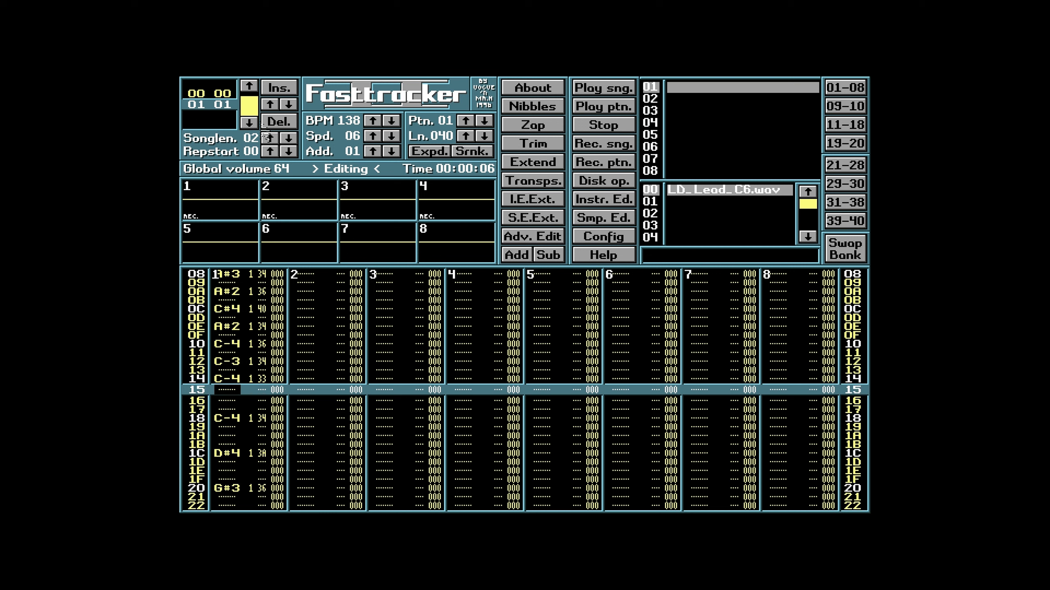
key("q")
Enter C-3 notes at rows 1A and 1E of track 1
key("Down")
key("Down")
key("Down")
key("q")
key("Down")
key("Down")
key("Down")
key("q")
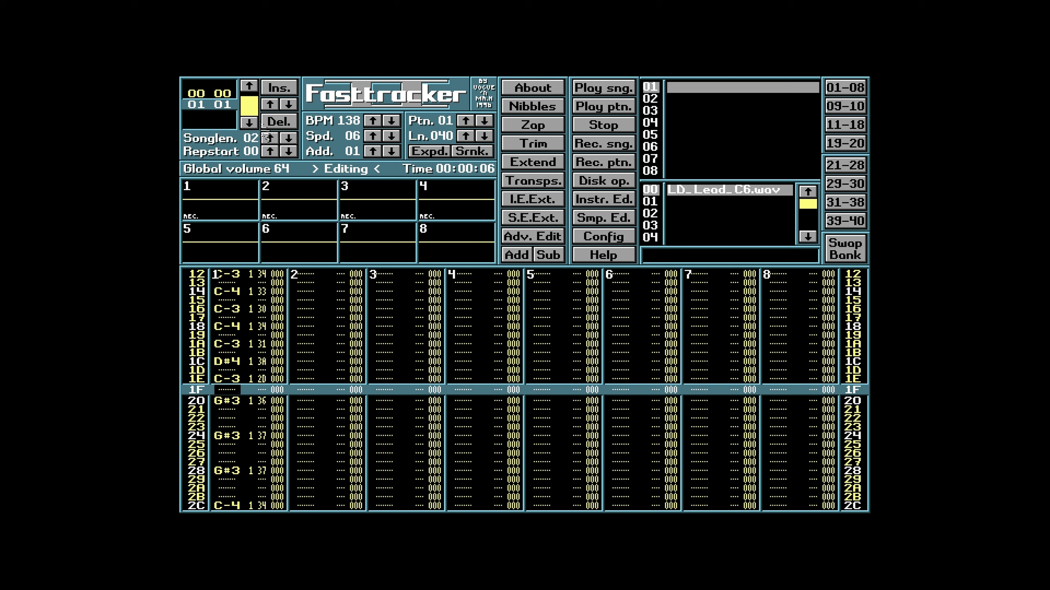
Enter G#2 notes at rows 22 and 26 of track 1
key("Down")
key("Down")
key("Down")
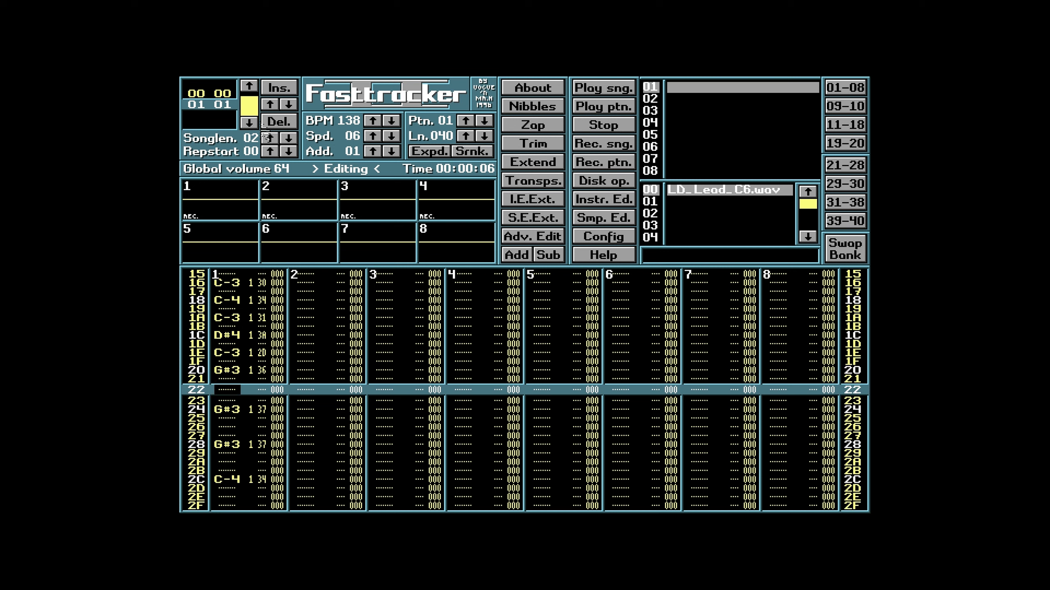
key("h")
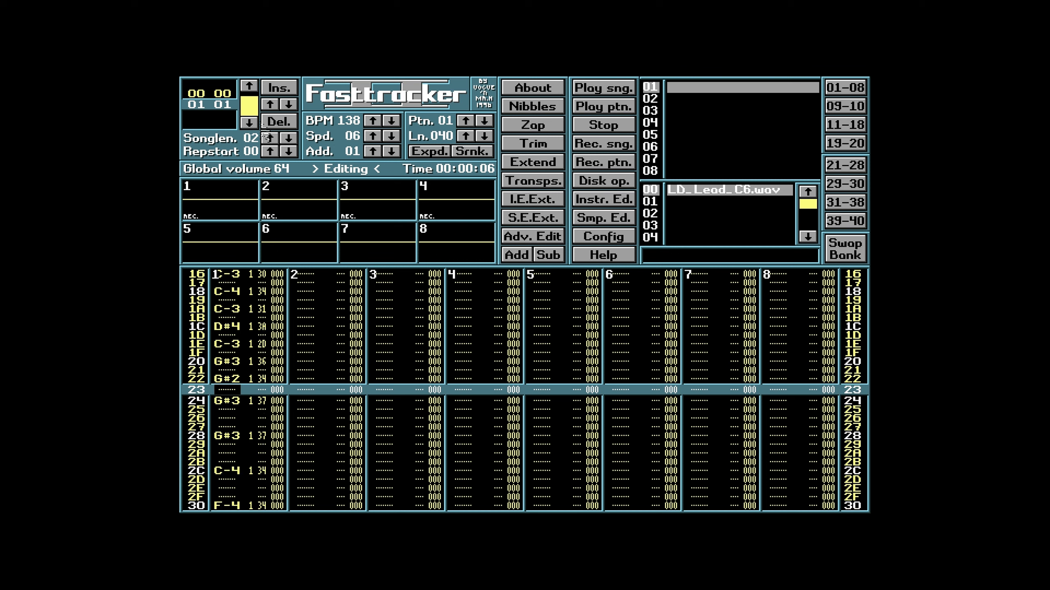
key("Down")
key("Down")
key("Down")
key("h")
Enter G#2 notes at rows 2A and 2E of track 1
key("Down")
key("Down")
key("Down")
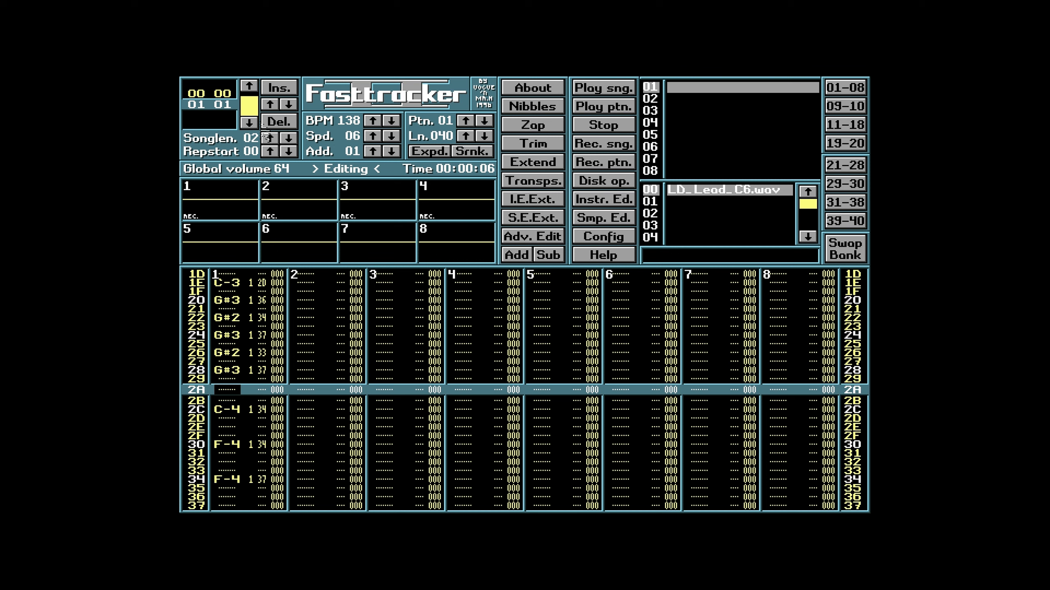
key("h")
key("Down")
key("Down")
key("Down")
key("h")
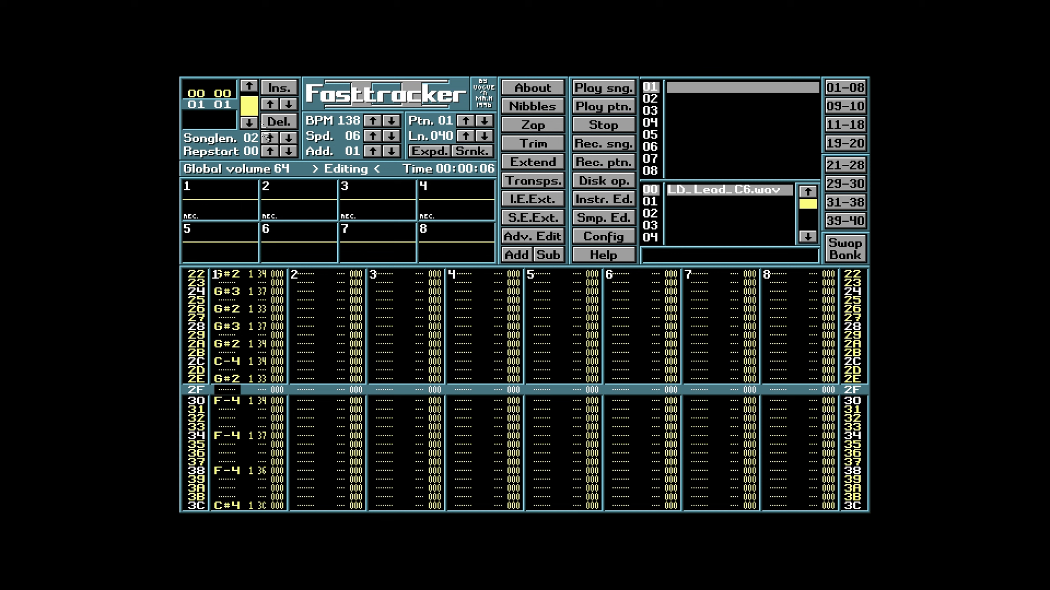
Enter a C-3 note at row 32 of track 1
key("Down")
key("Down")
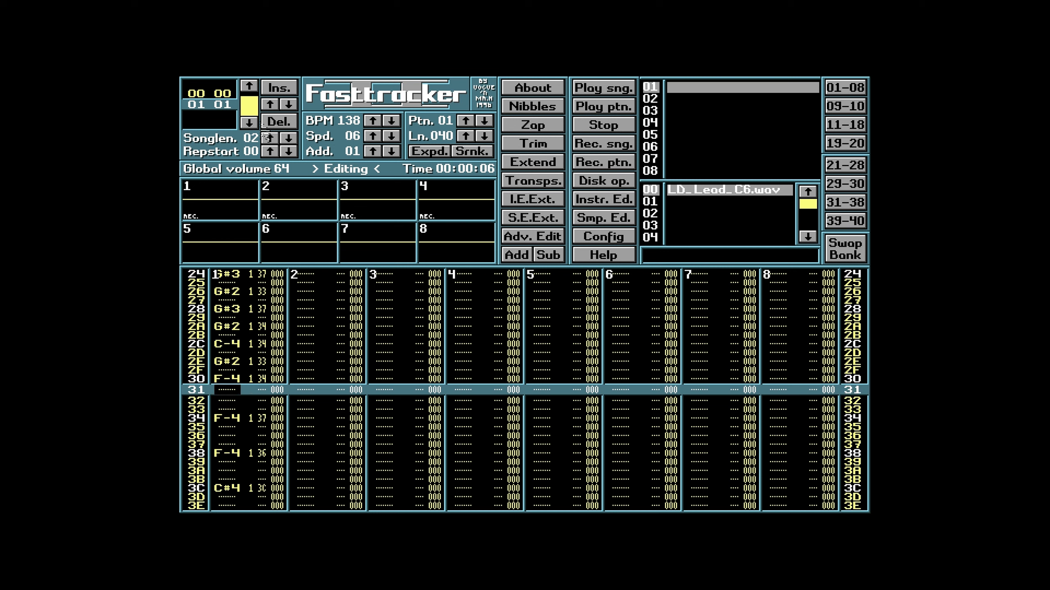
key("Down")
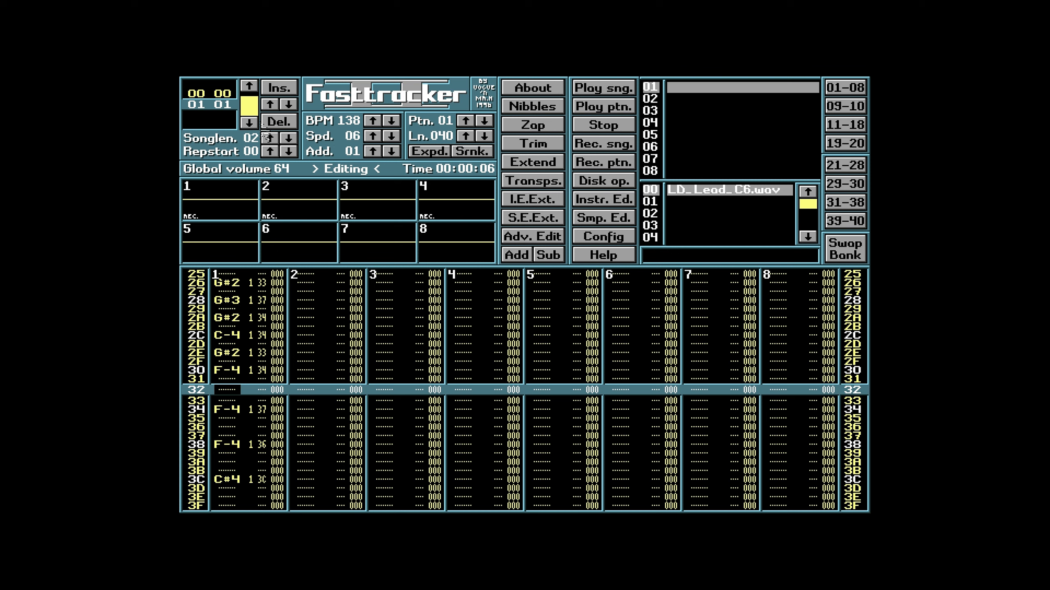
key("q")
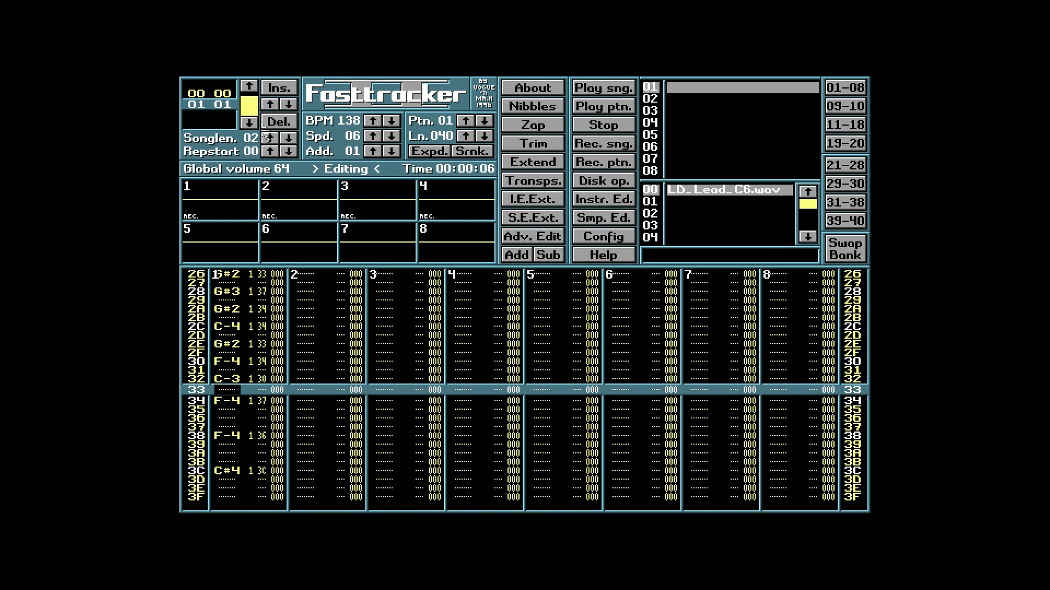
Replace the note at row 32 of track 1 with F-3
key("Up")
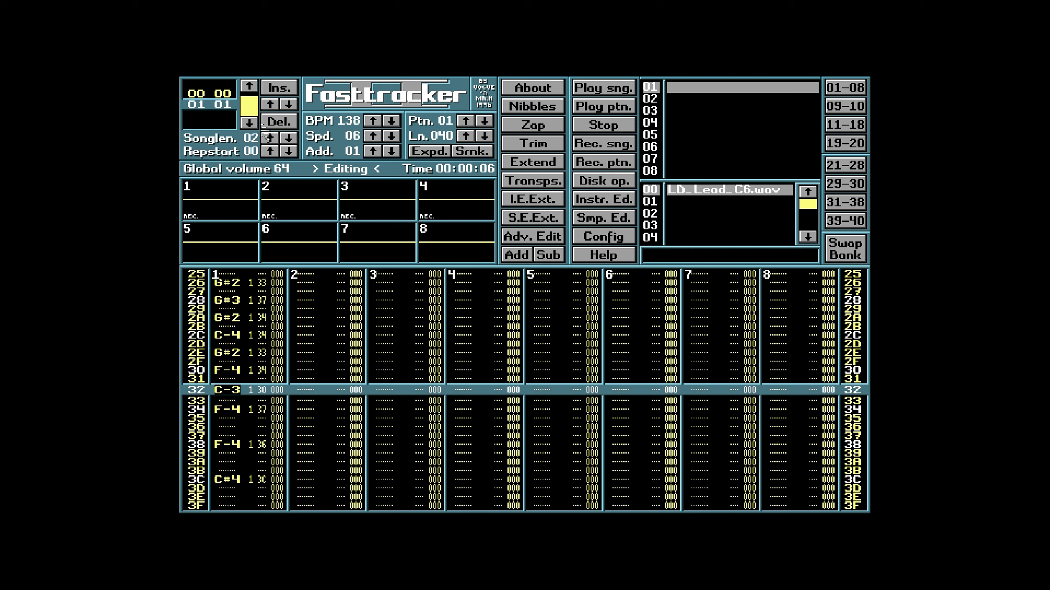
key("r")
key("Down")
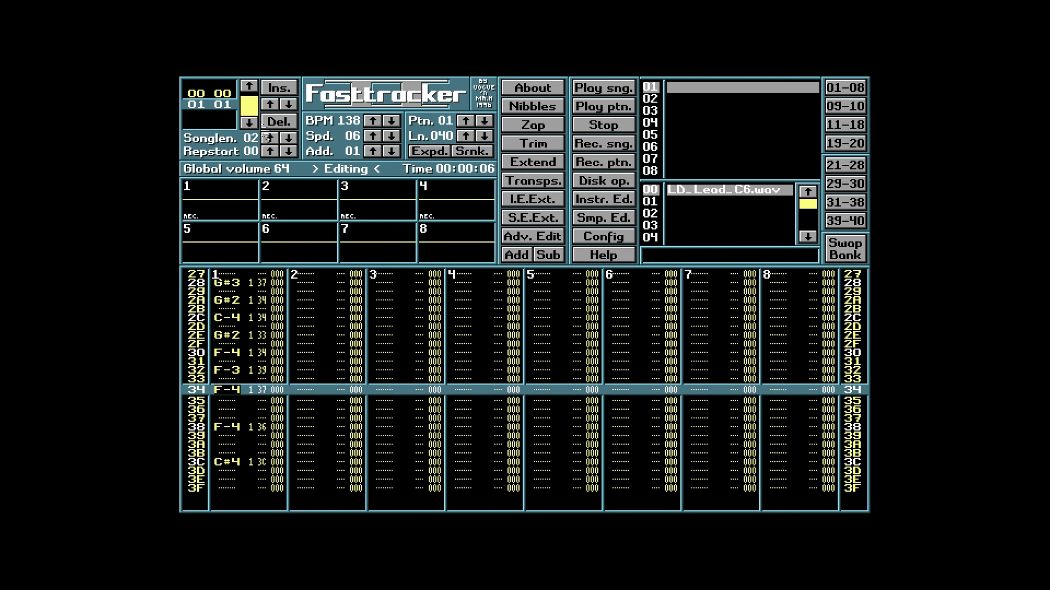
Enter F-3 notes at rows 36, 3A and 3E of track 1
key("Down")
key("Down")
key("r")
key("Down")
key("Down")
key("Down")
key("r")
key("Down")
key("Down")
key("Down")
key("r")
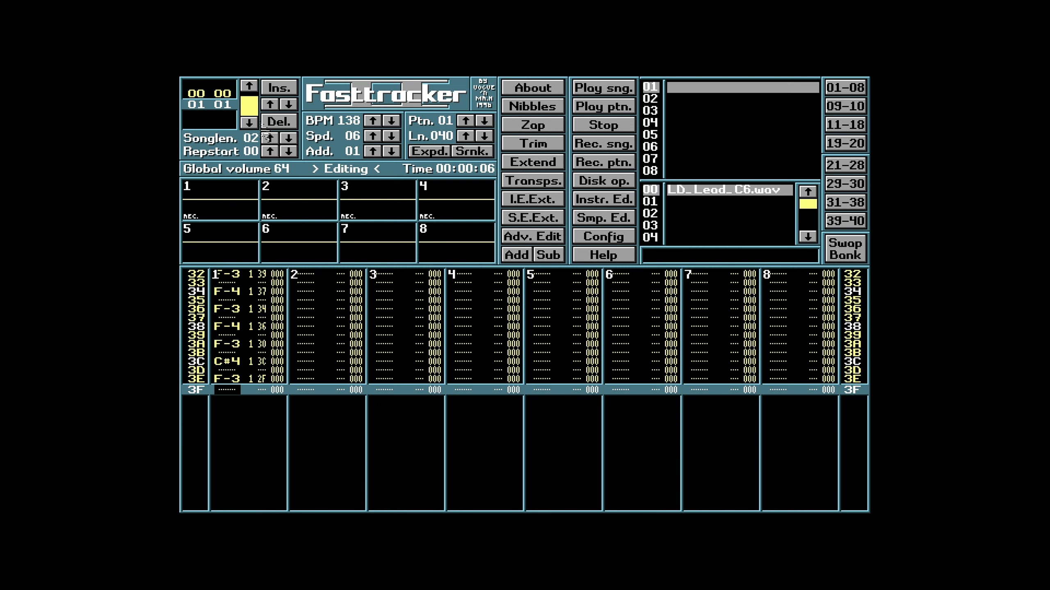
Play pattern 01 to listen to the filled-in lead melody, and stop playback
key("Down")
key("Alt_R")
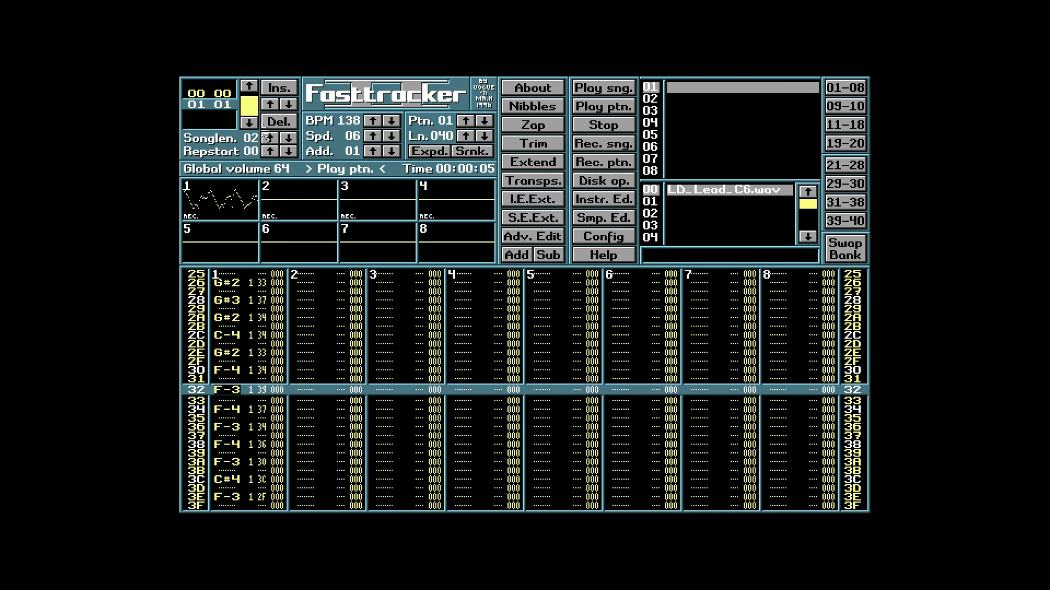
key("space")
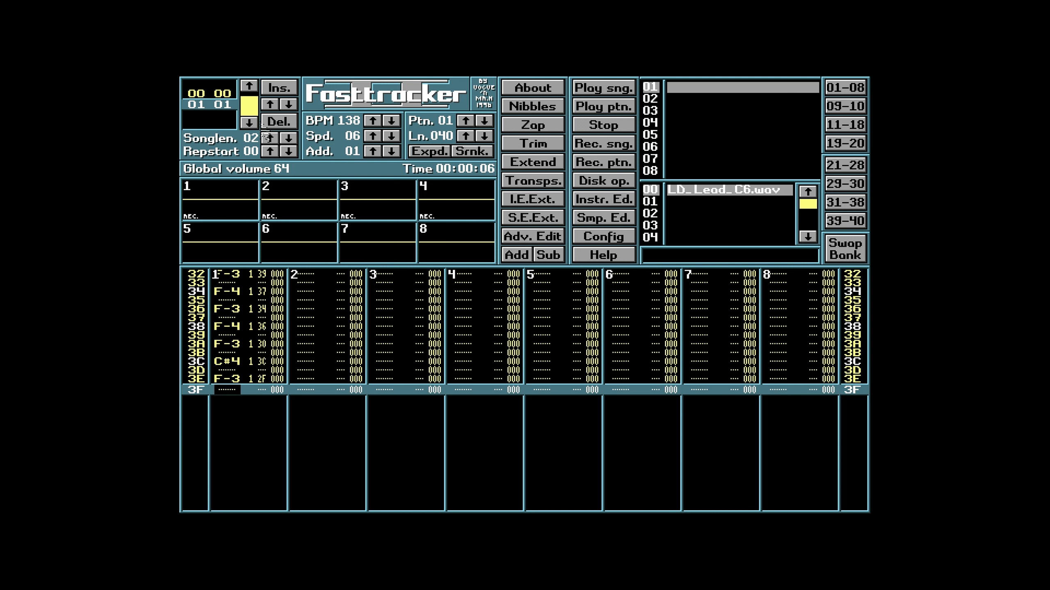
Return to song position 00 and name instrument 01 "Lead"
key("Down")
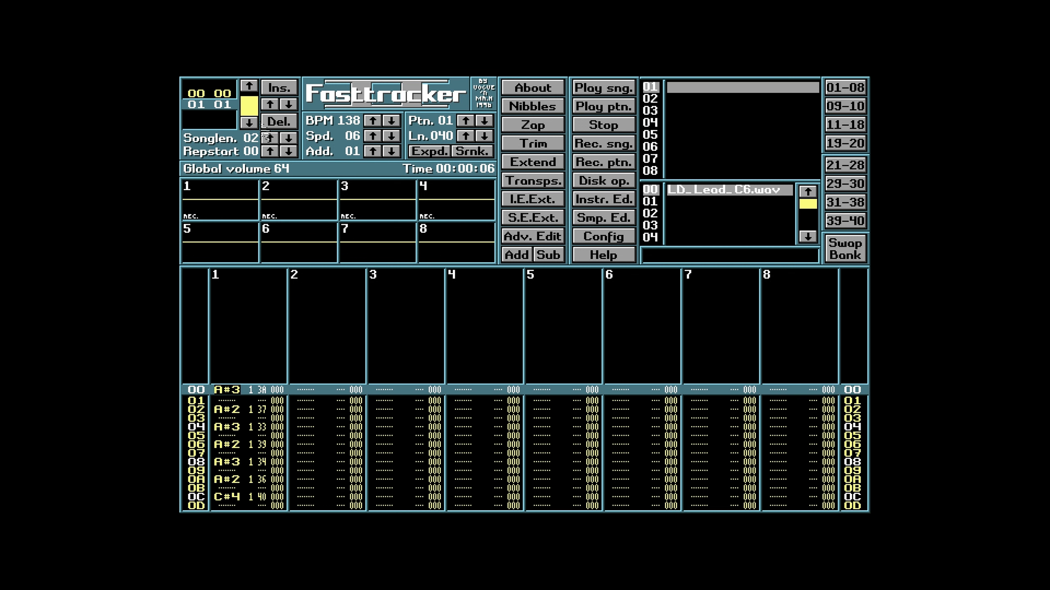
left_click(249, 86)
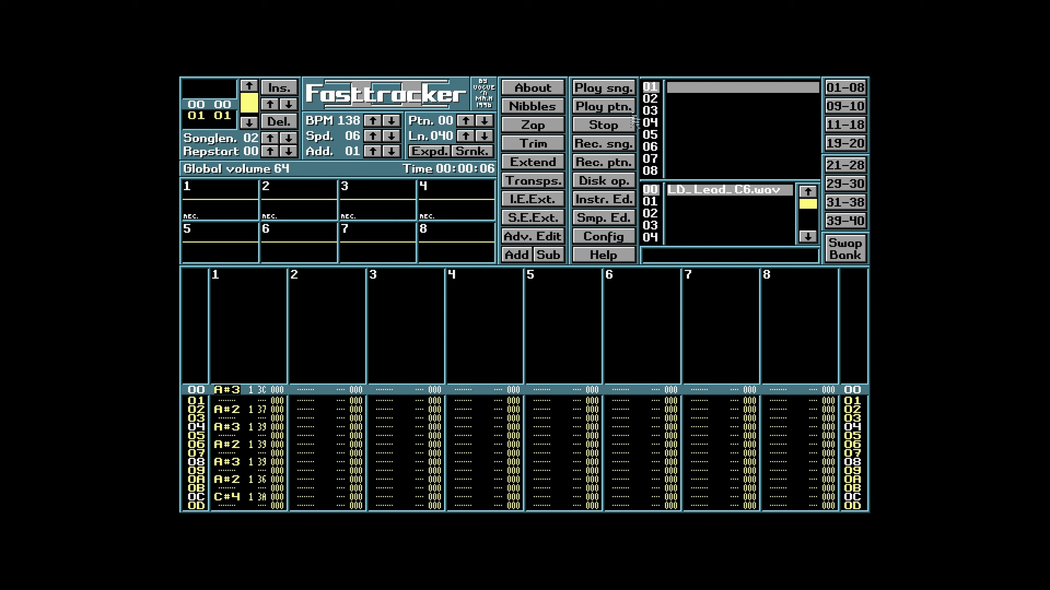
left_click(684, 86)
type("Lead")
Load Bass_C5.wav from the BA_Trancebass folder into instrument 02, converting the stereo sample, with track 2 as the current track
left_click(669, 99)
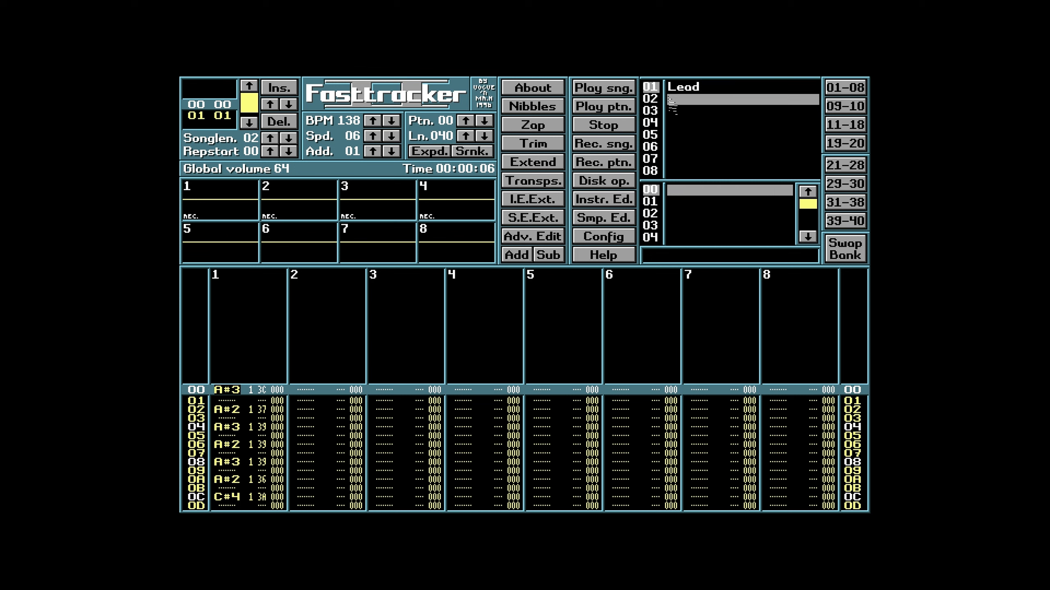
key("Tab")
left_click(617, 188)
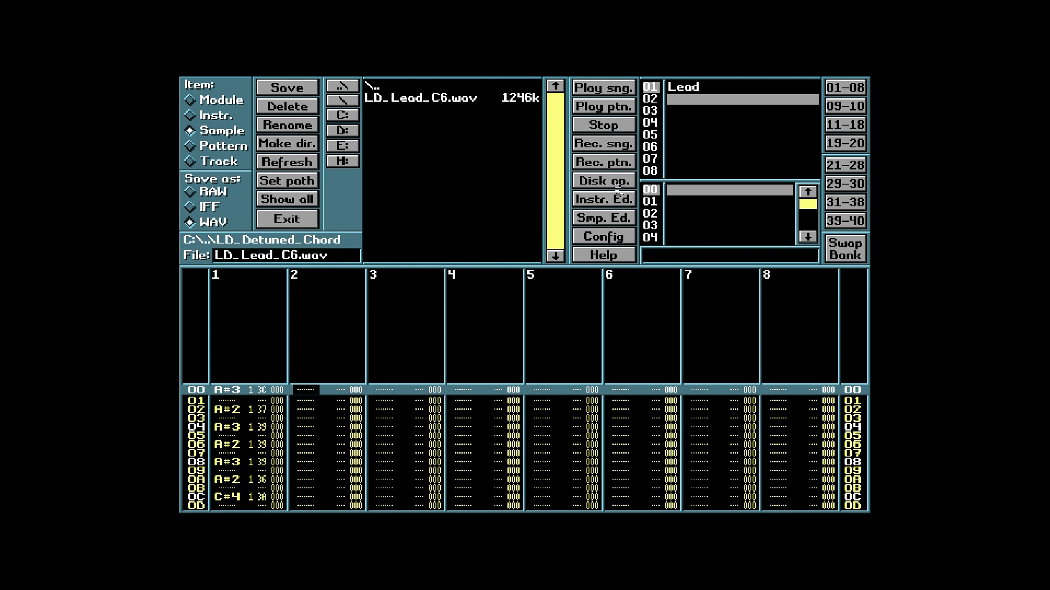
key("BackSpace")
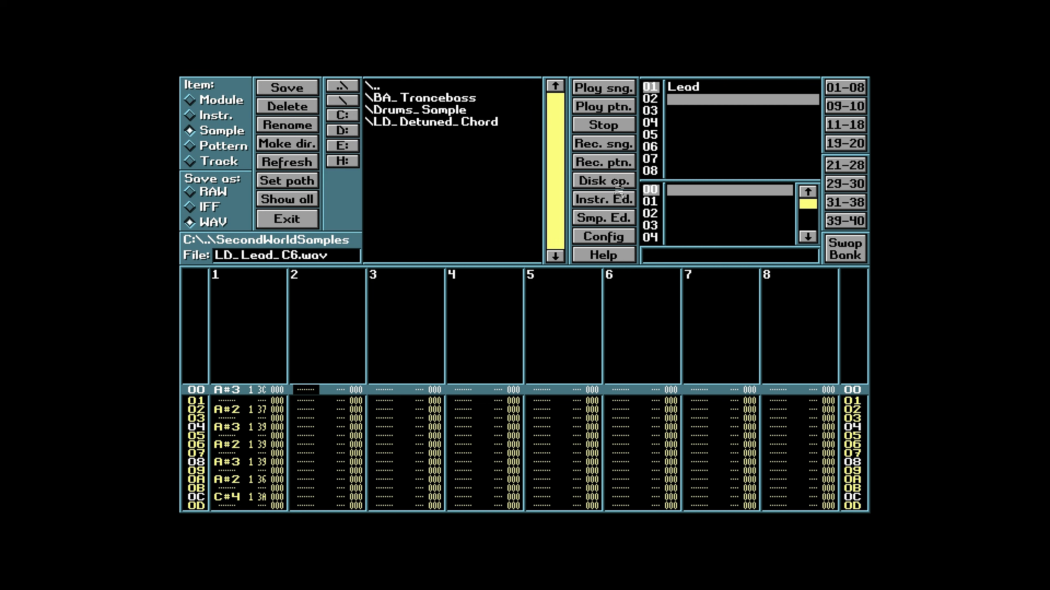
left_click(467, 101)
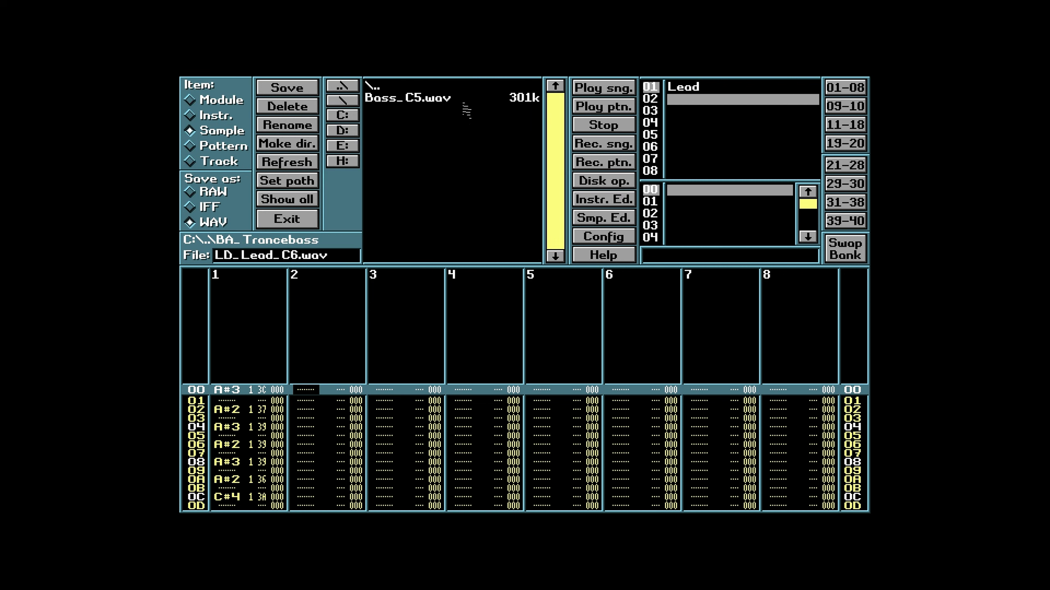
left_click(443, 101)
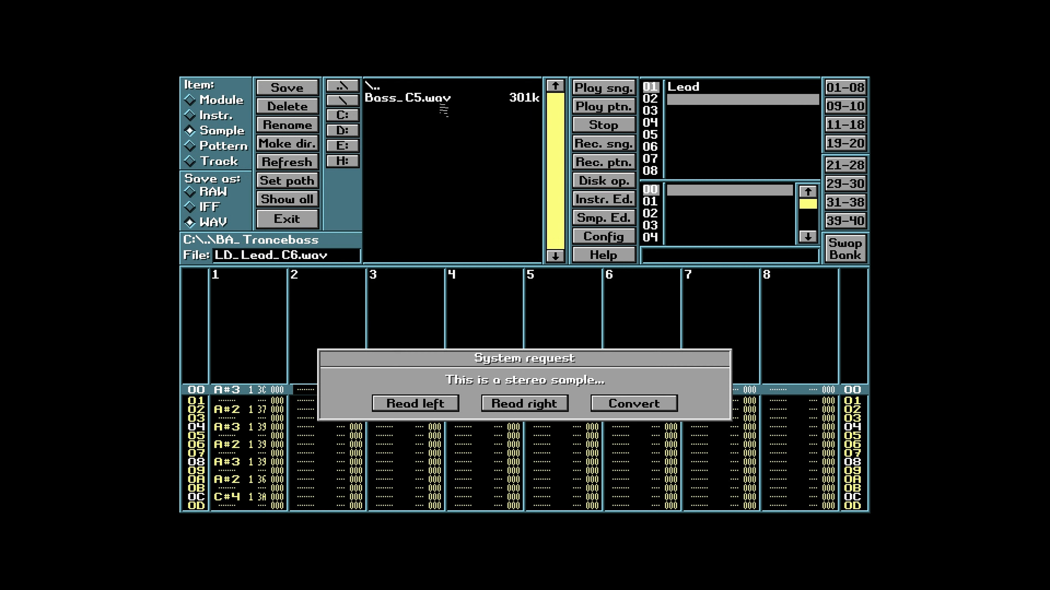
left_click(627, 407)
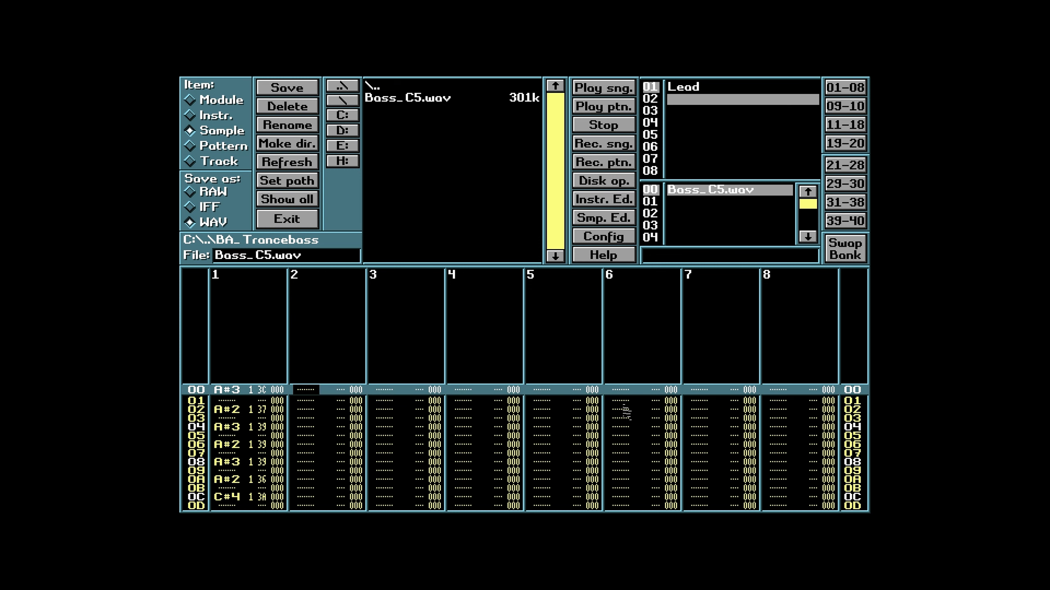
left_click(305, 221)
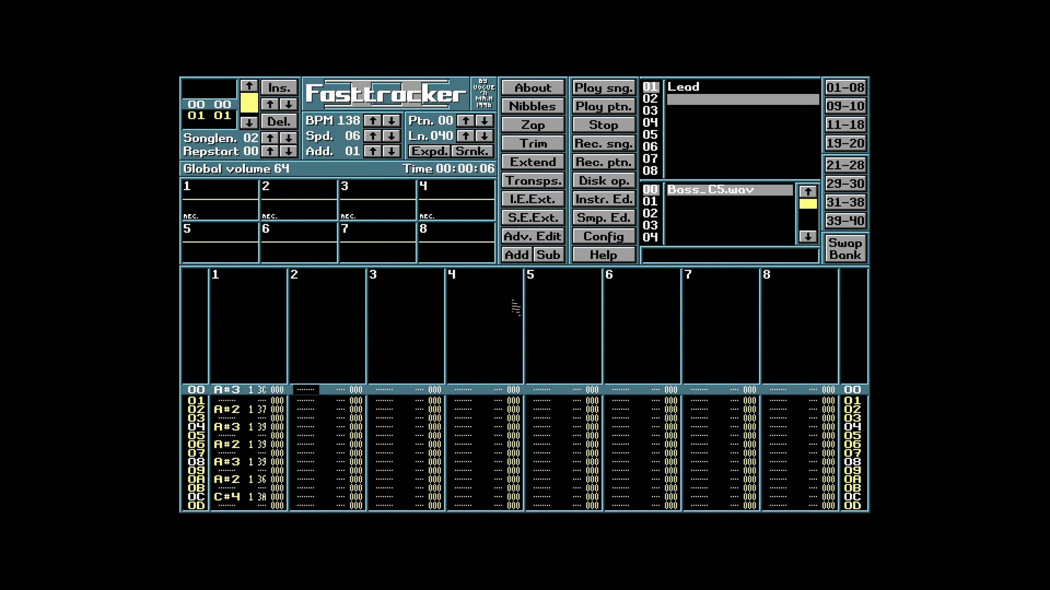
View the Bass_C5.wav waveform in the sample editor and play it several times at C-4
key("ctrl+s")
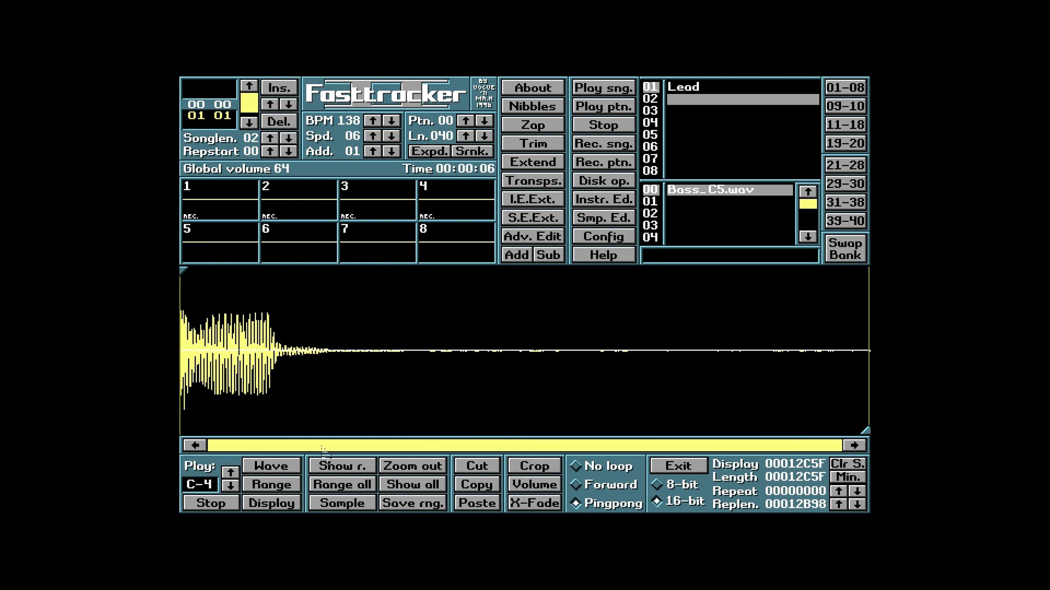
left_click(270, 469)
left_click(271, 467)
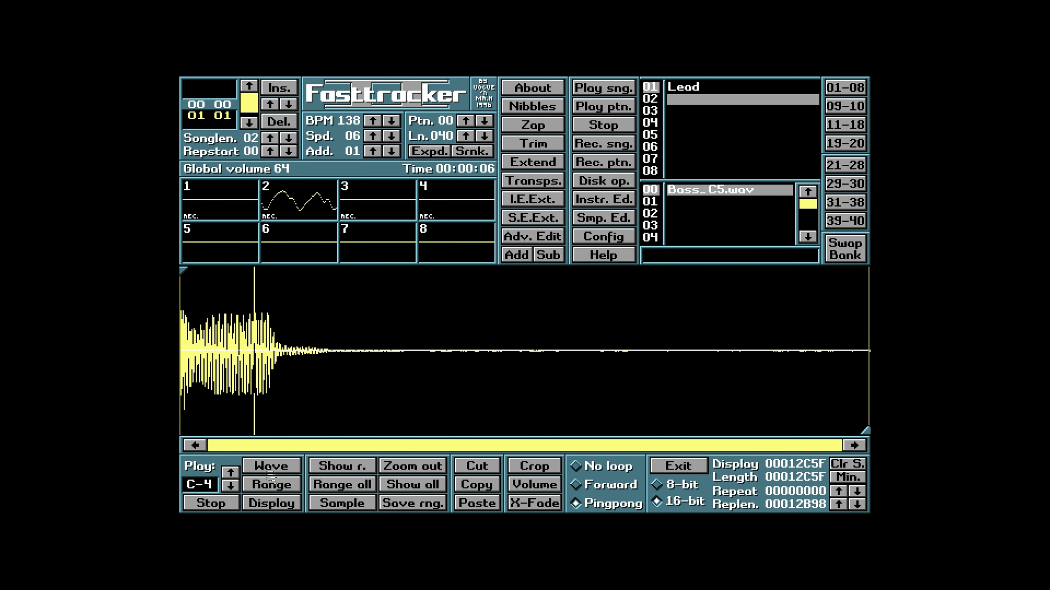
left_click(271, 467)
left_click(271, 467)
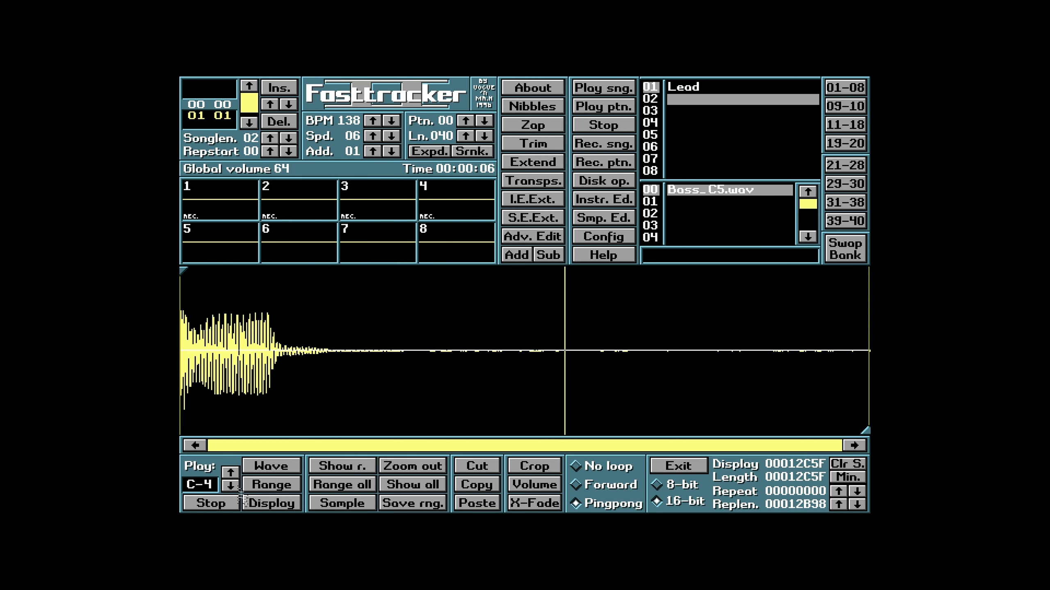
left_click(229, 504)
Amplify the whole Bass_C5.wav sample with start and end volume both at +158%
left_click(533, 485)
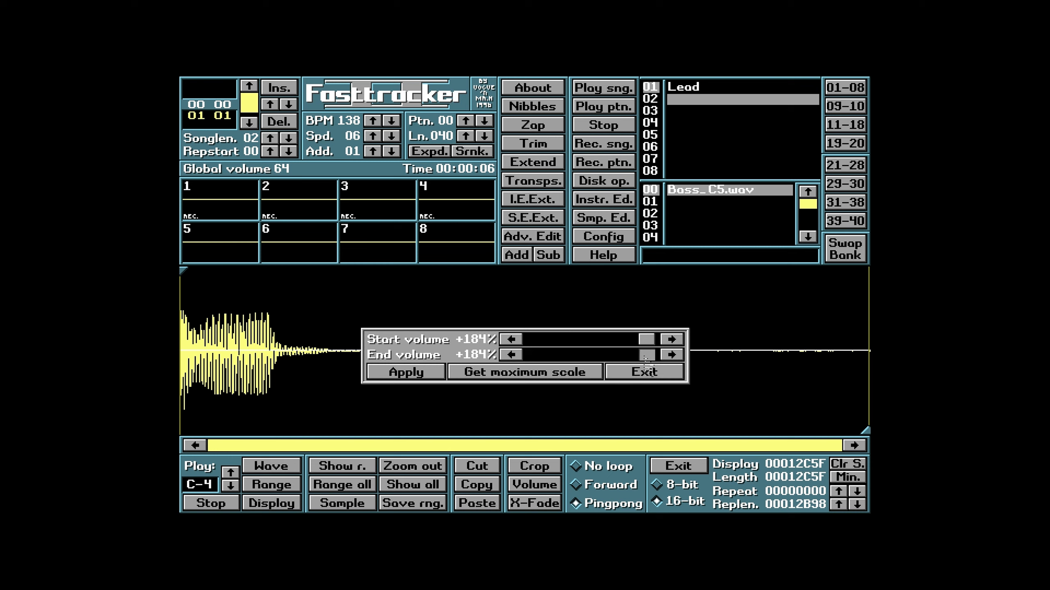
left_click(644, 374)
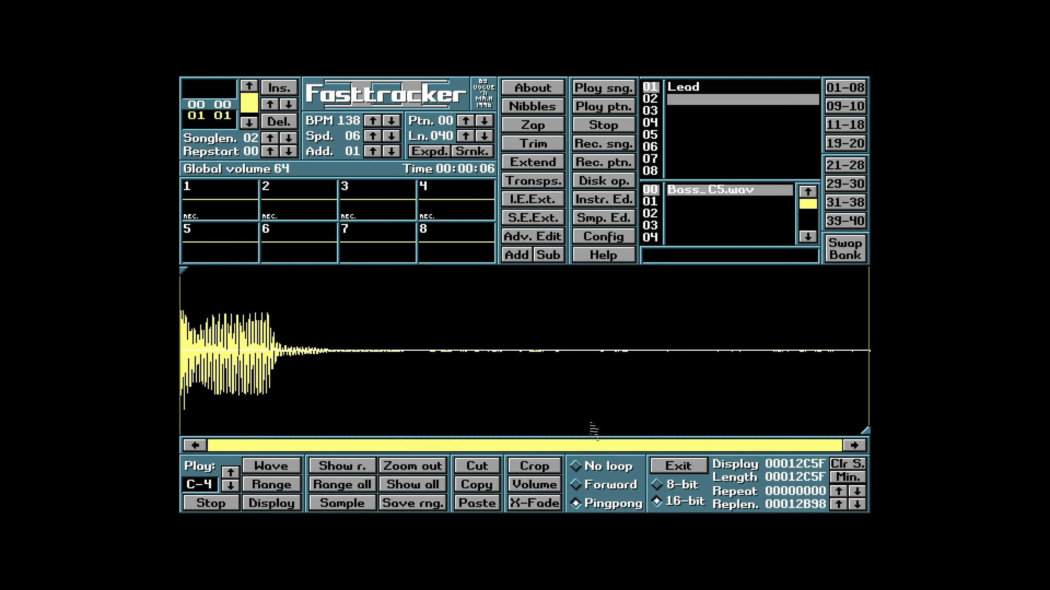
left_click(534, 484)
left_click_drag(645, 341, 642, 355)
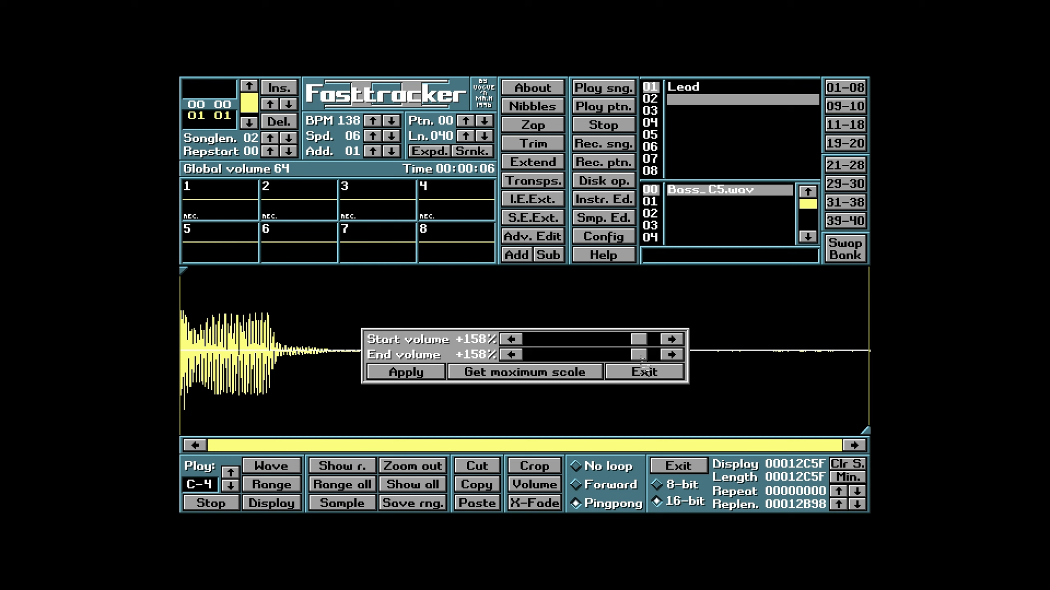
left_click(413, 376)
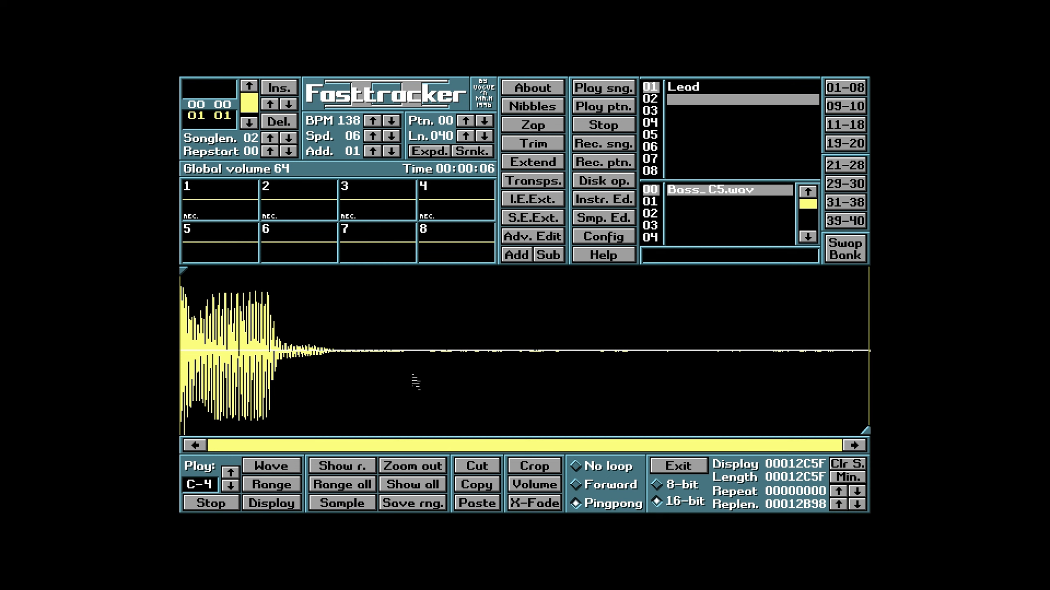
Audition the amplified bass sample with repeated notes, and return to the pattern editor
key("z")
key("z")
key("z")
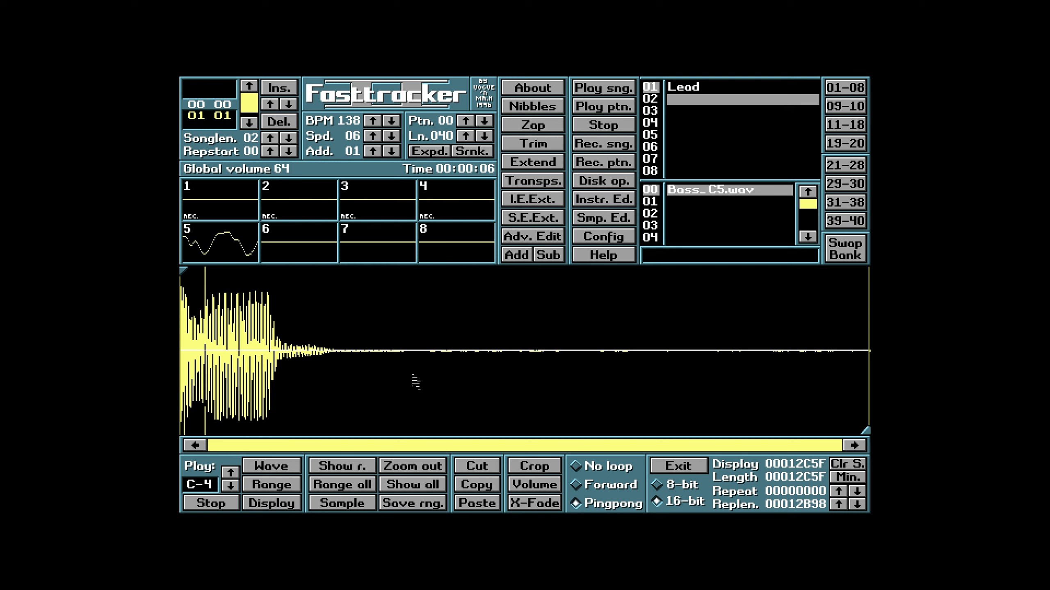
key("z")
key("z")
key("z")
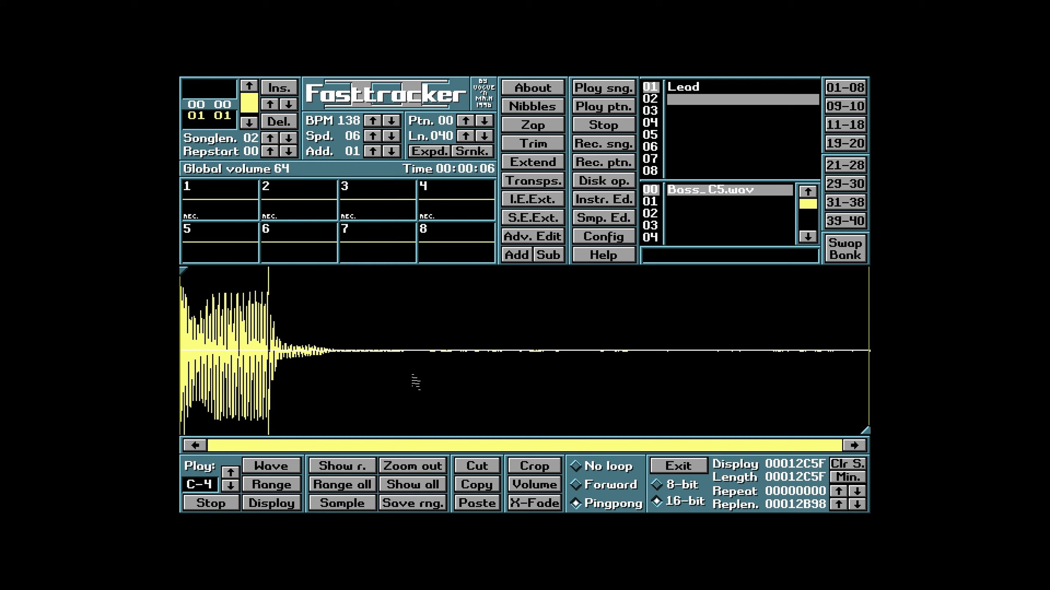
key("z")
key("z")
key("z")
left_click(237, 504)
left_click(677, 472)
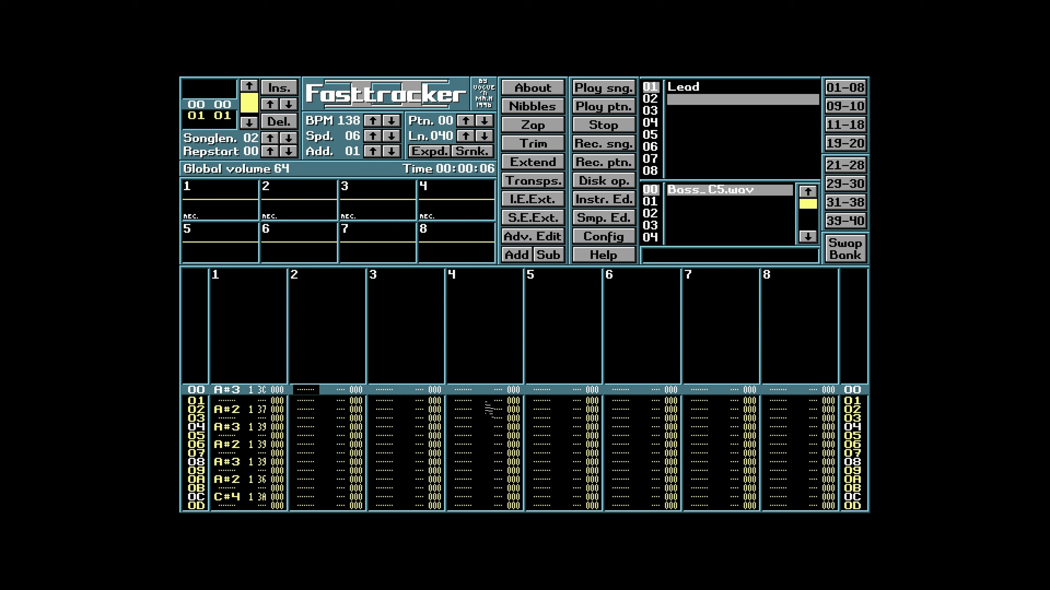
Enter A#2 bass notes with instrument 02 at rows 02, 03, 06 and 07 of track 2 in pattern 00
scroll(490, 410, "down", 2)
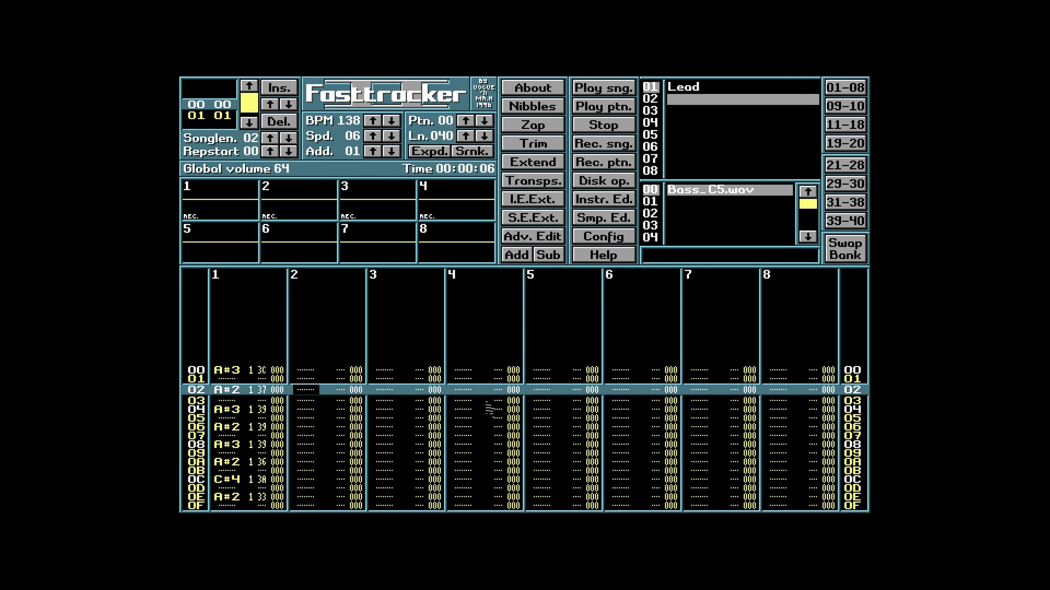
key("j")
key("j")
key("space")
key("j")
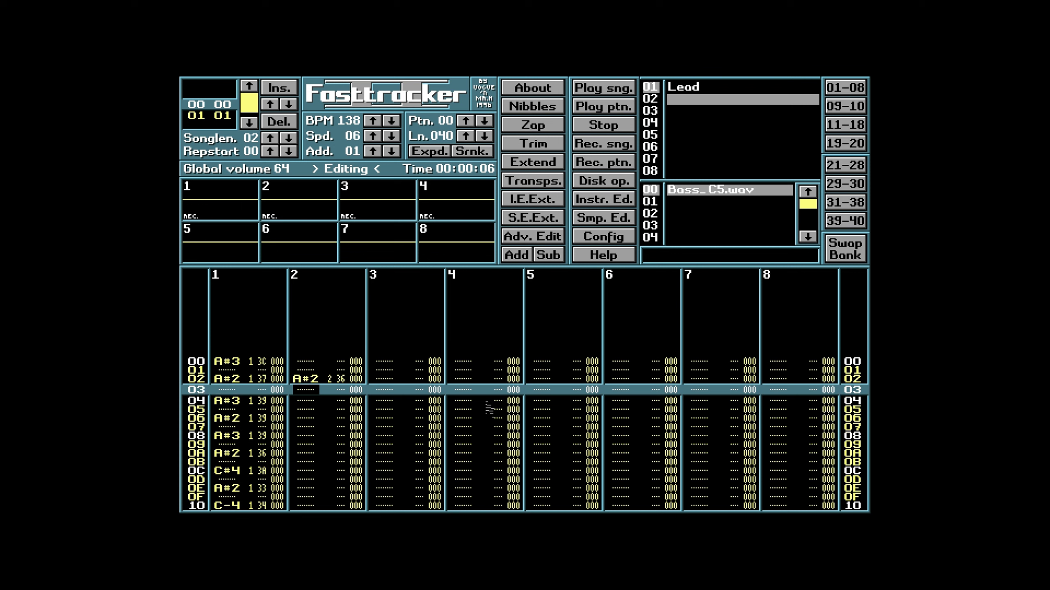
key("j")
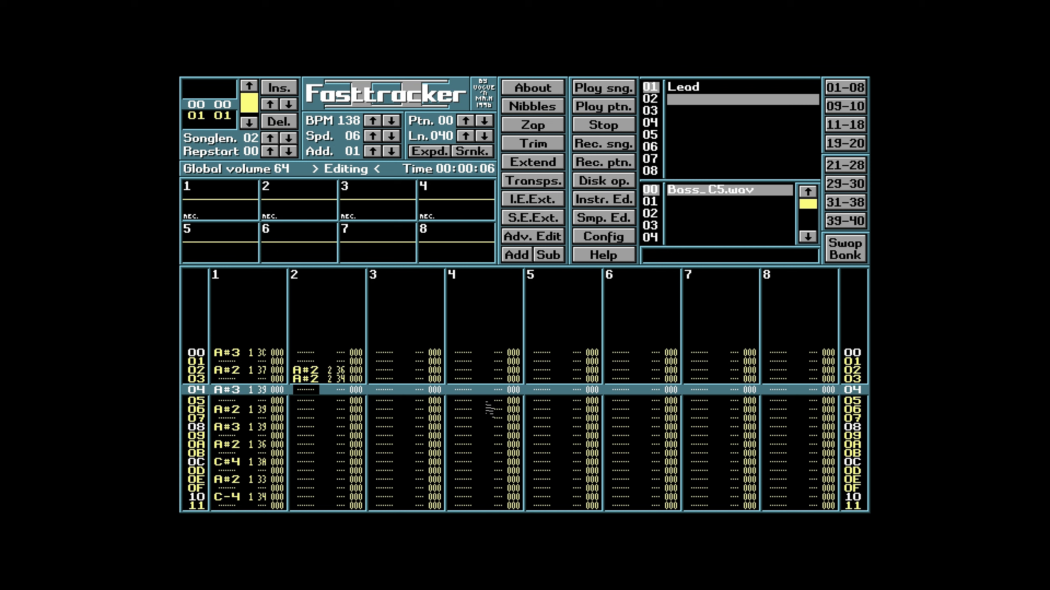
key("Down")
key("Down")
key("j")
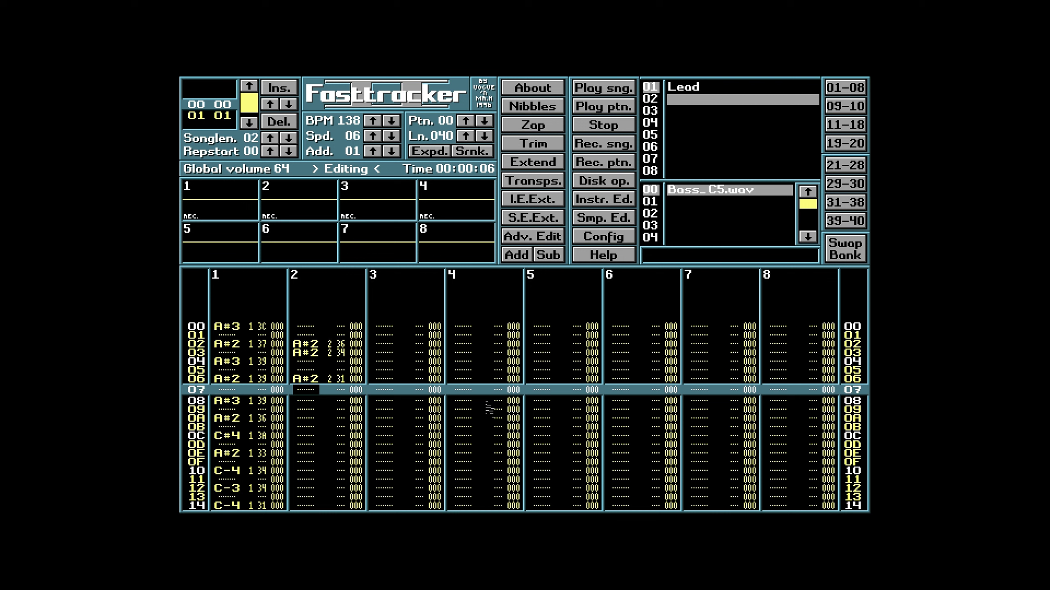
key("j")
Enter A#2 bass notes at rows 0A, 0B, 0E and 0F of track 2
key("Down")
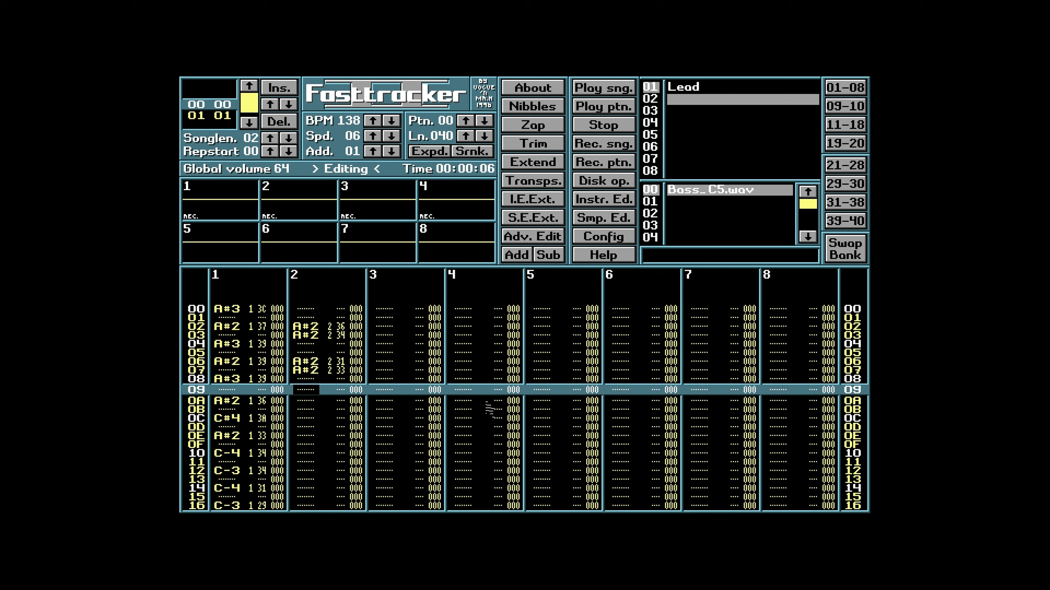
key("Down")
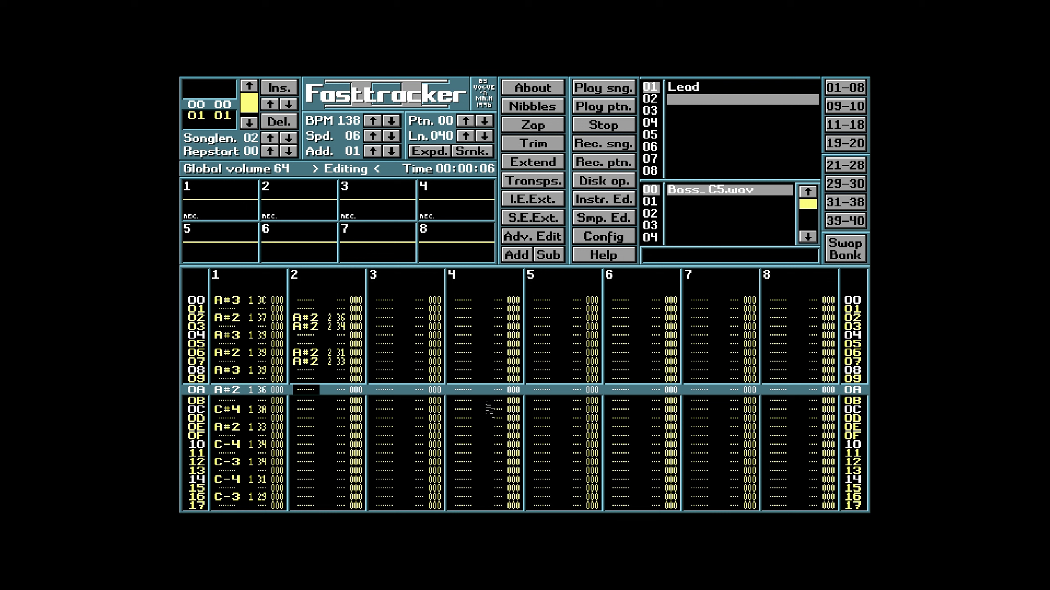
key("j")
key("j")
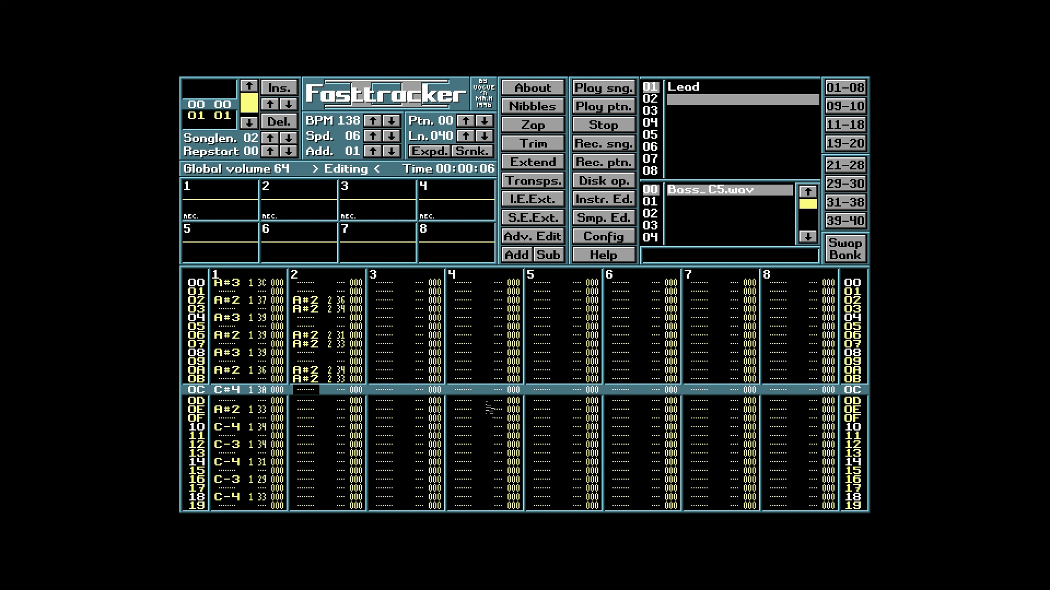
key("Down")
key("Down")
key("j")
key("j")
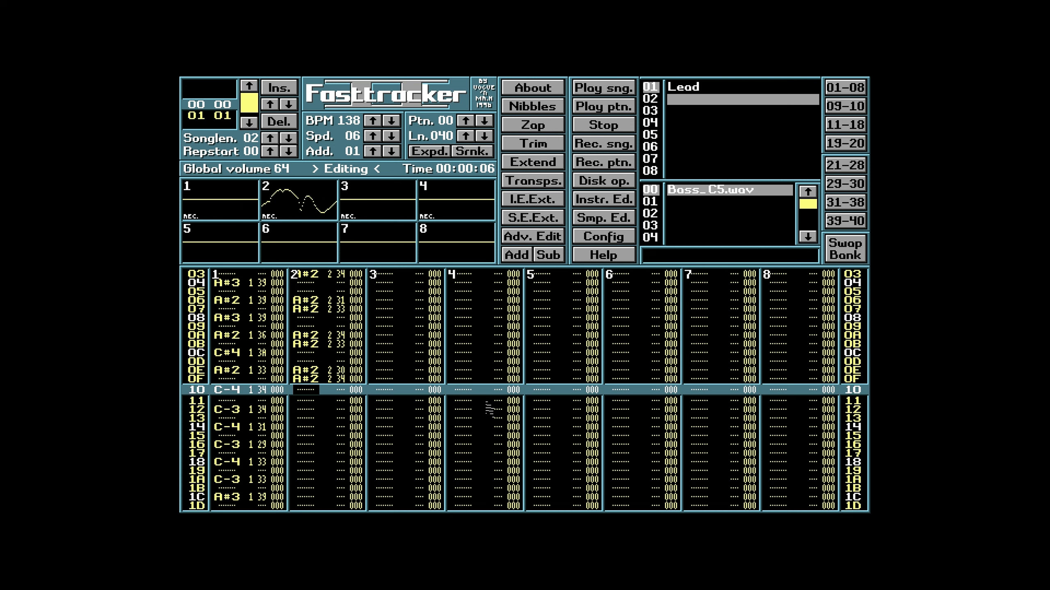
Enter C-3 bass notes at rows 12 and 13 of track 2
key("Down")
key("Down")
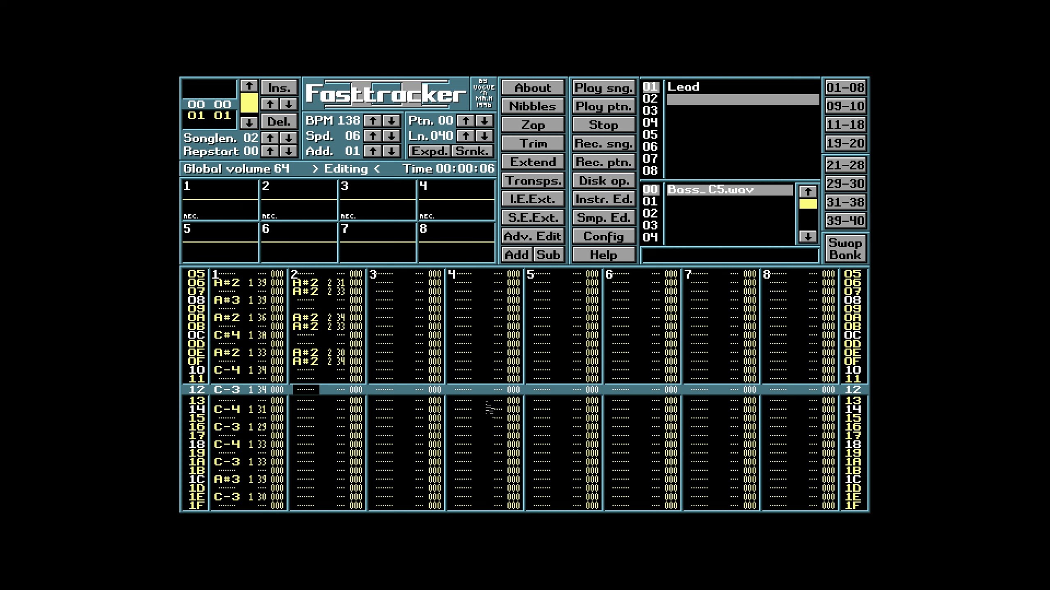
key("q")
key("q")
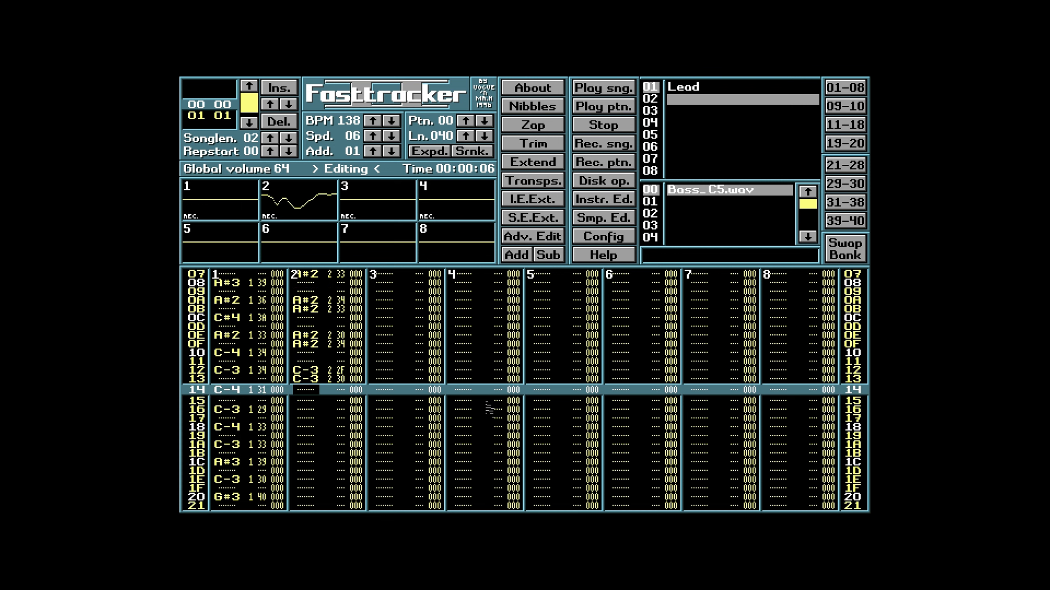
Enter C-3 bass notes at rows 16, 17, 1A, 1B, 1E and 1F of track 2
key("Down")
key("Down")
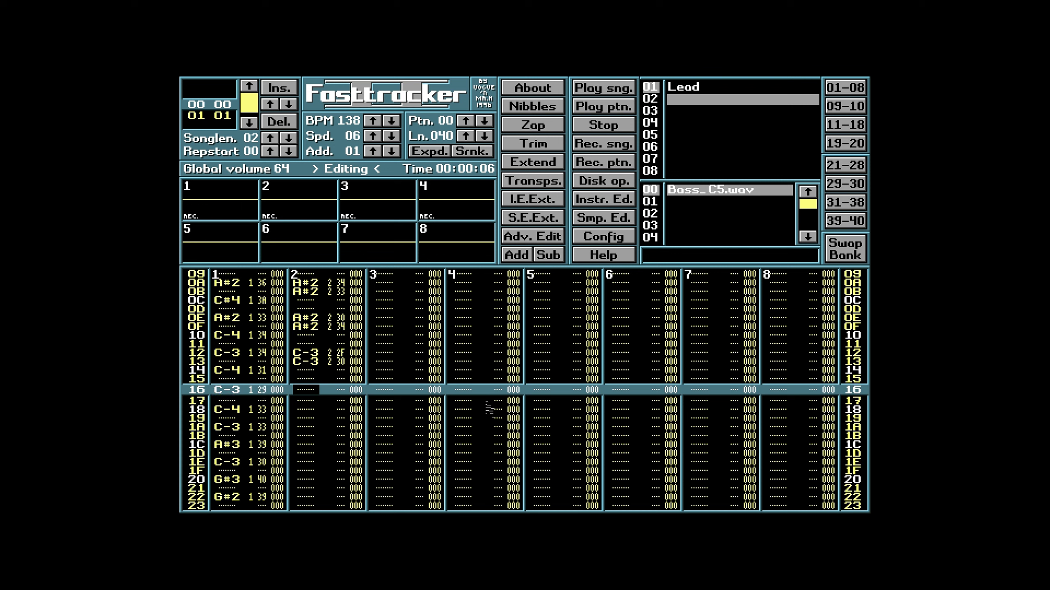
key("q")
key("q")
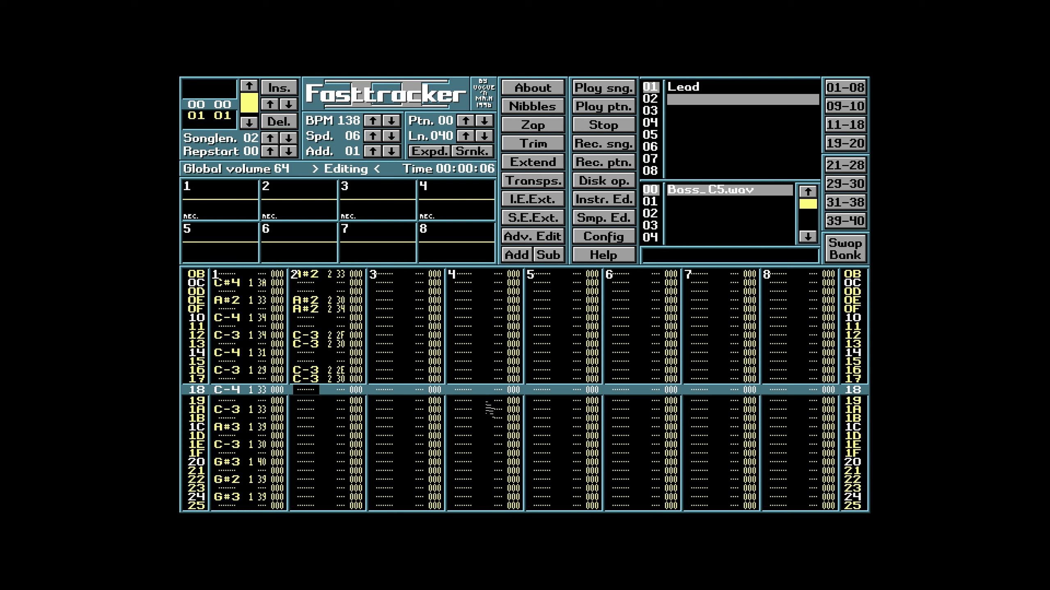
key("Down")
key("Down")
key("q")
key("q")
key("Down")
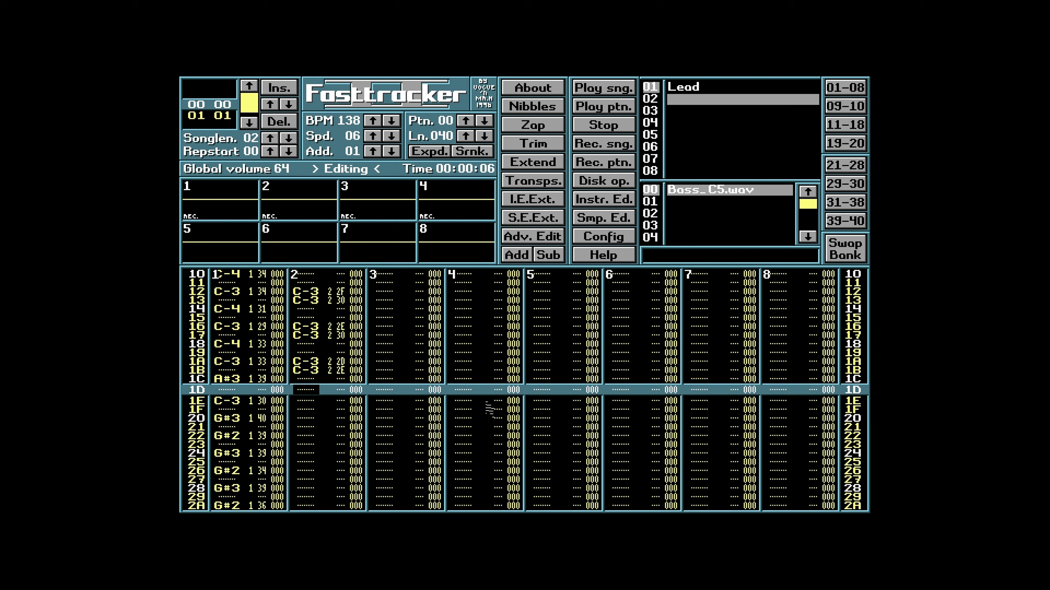
key("Down")
key("q")
key("q")
Enter G#2 bass notes at rows 22, 23, 26 and 27 of track 2
key("Down")
key("Down")
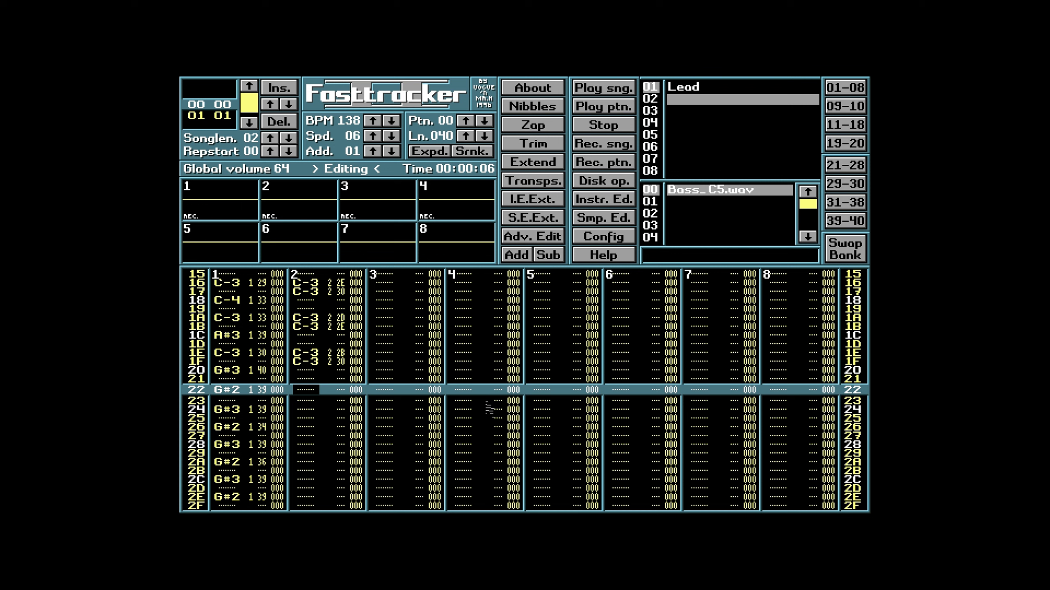
key("h")
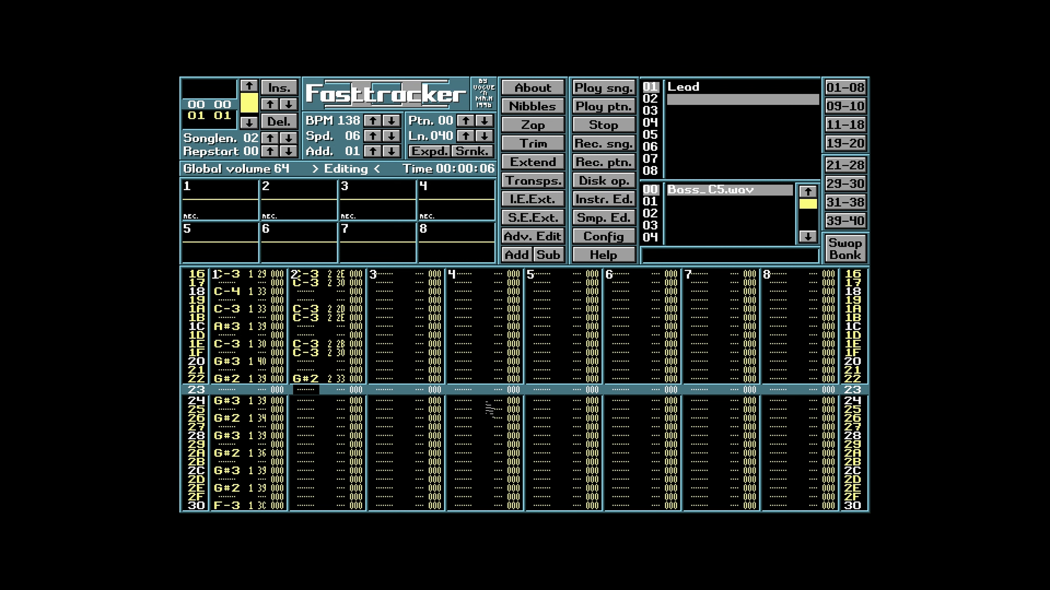
key("h")
key("Down")
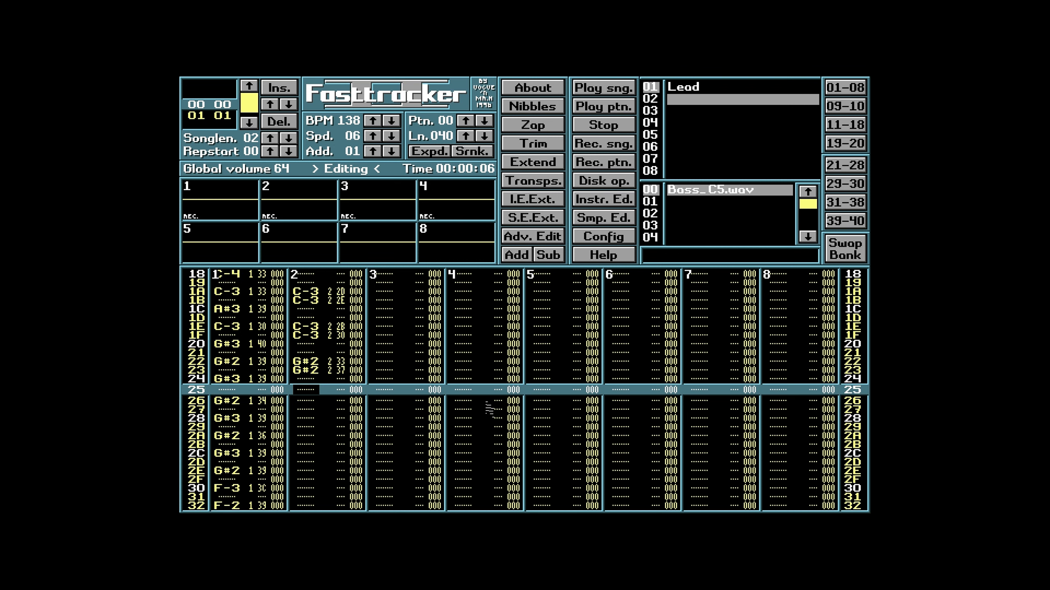
key("Down")
key("h")
key("h")
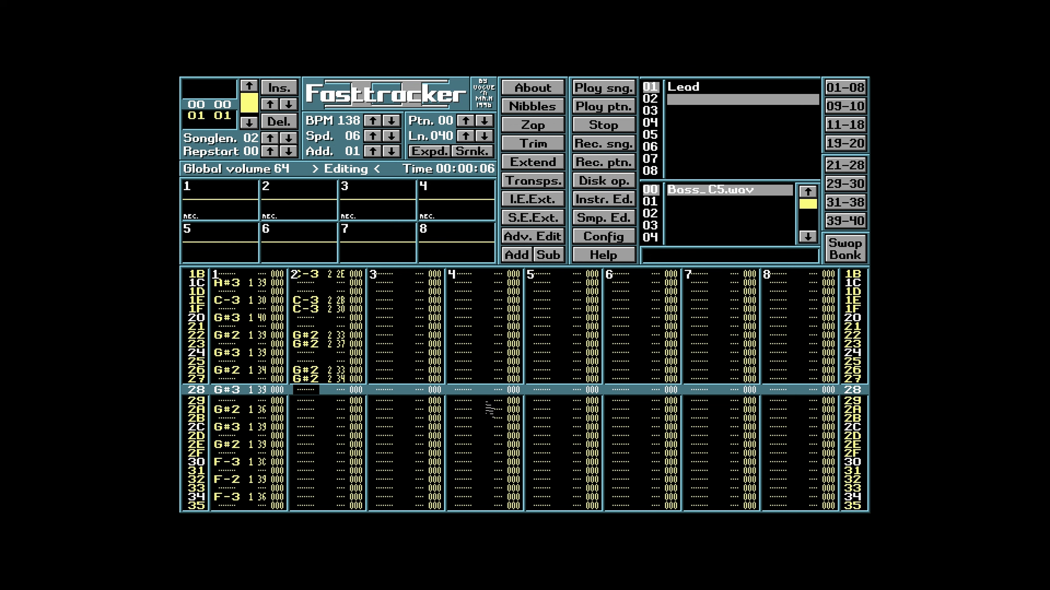
Enter G#2 bass notes at rows 2A, 2B, 2E and 2F of track 2
key("Down")
key("Down")
key("h")
key("h")
key("Down")
key("Down")
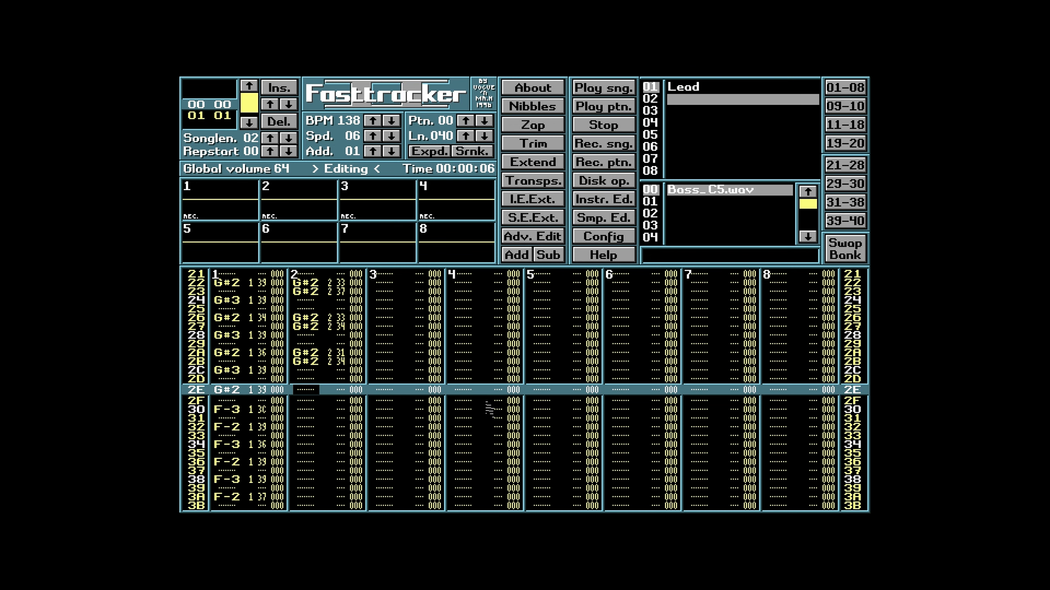
key("h")
key("h")
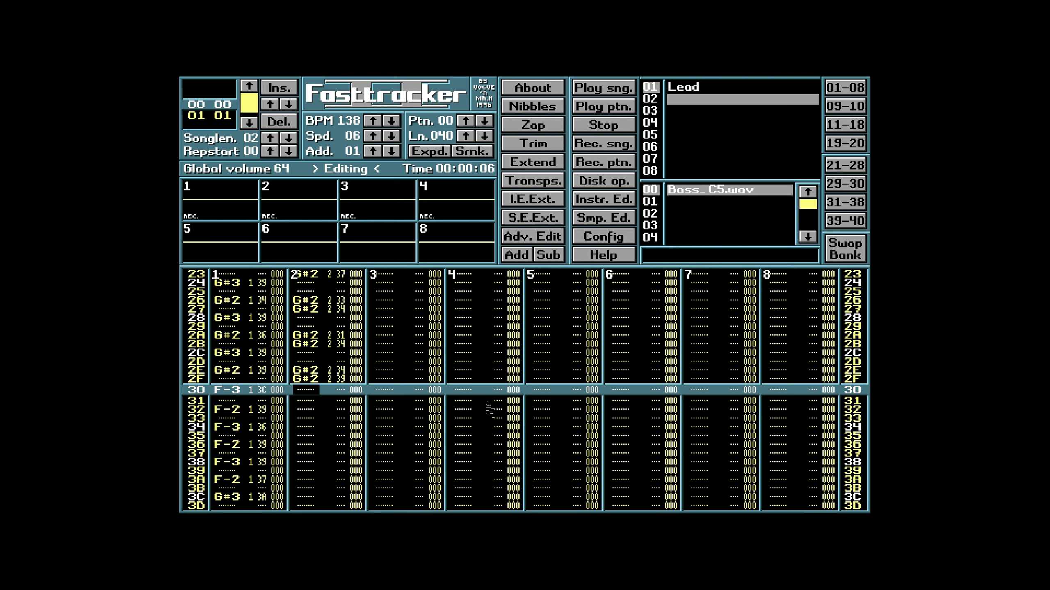
Enter F-2 bass notes at rows 32, 33, 36 and 37 of track 2
key("Down")
key("Down")
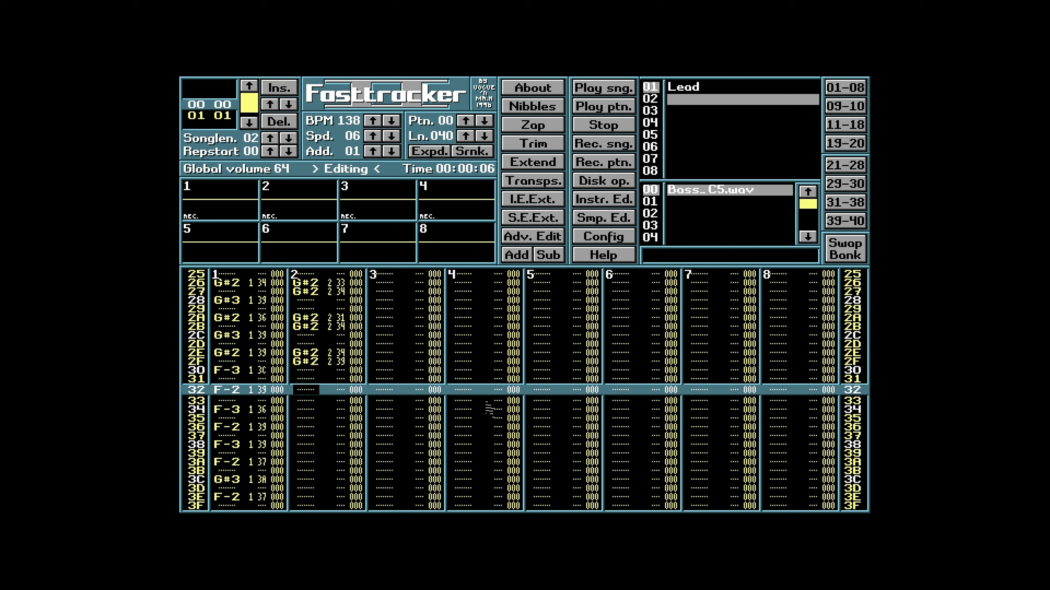
key("v")
key("v")
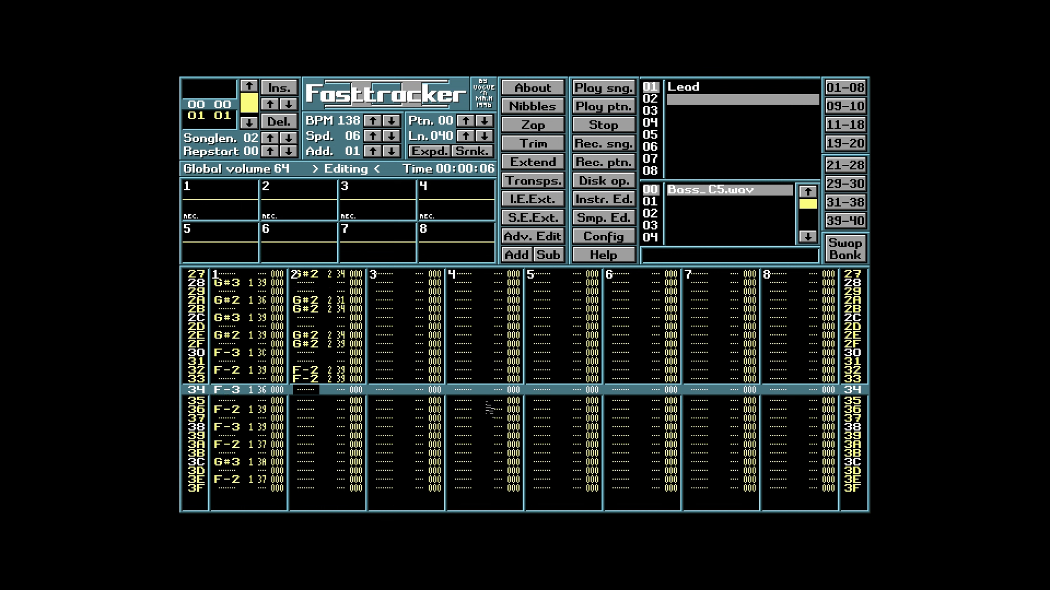
key("Down")
key("Down")
key("v")
key("v")
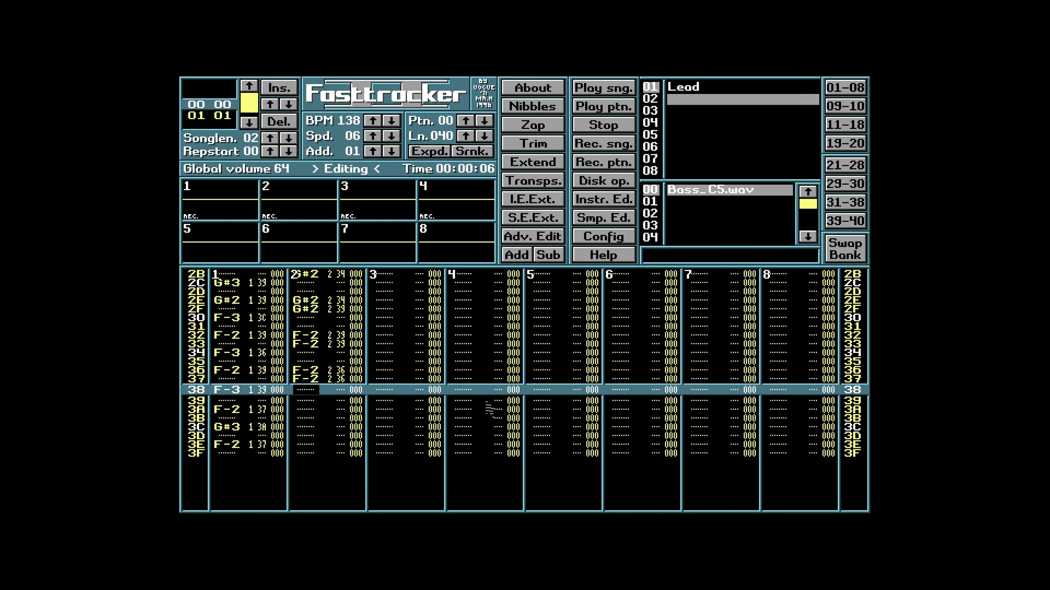
Enter F-2 bass notes at rows 3A, 3B, 3E and 3F of track 2 to complete pattern 00
key("Down")
key("Down")
key("v")
key("v")
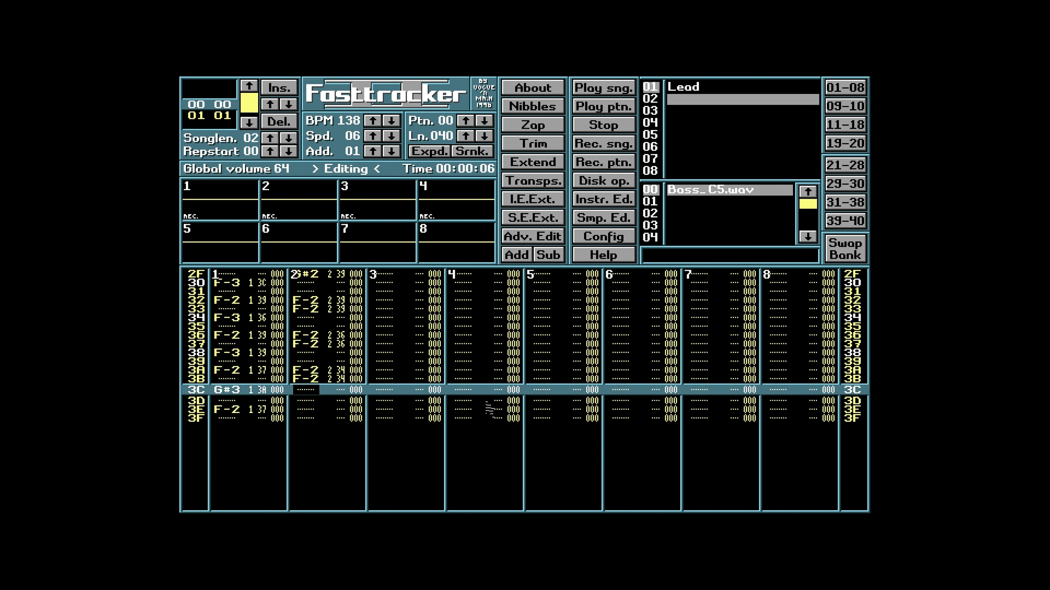
key("Down")
key("Down")
key("Down")
key("Down")
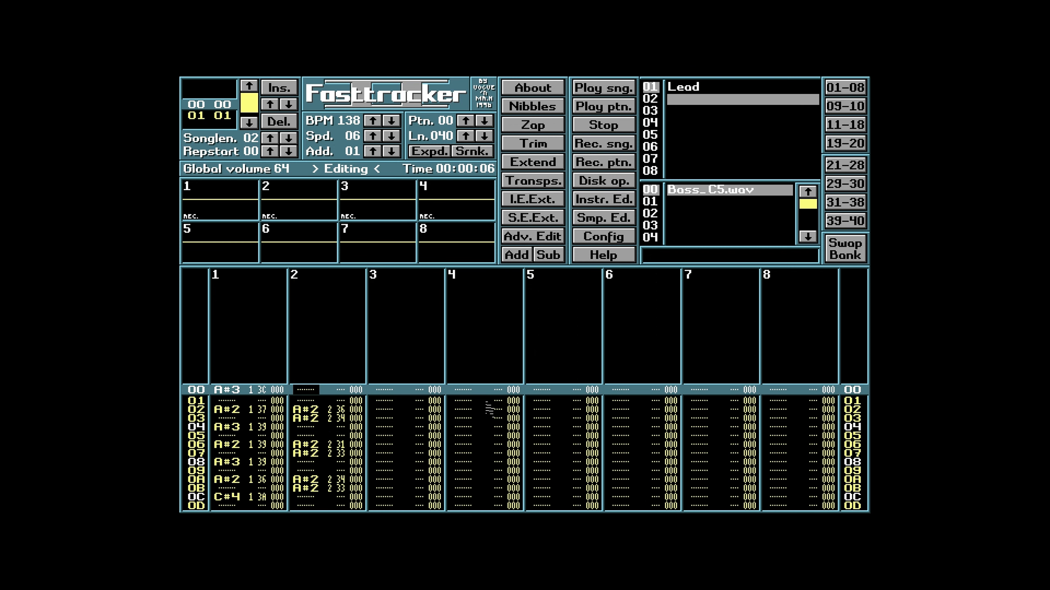
Play pattern 00 from the start to check the lead and bass together, and stop playback
key("ctrl+Return")
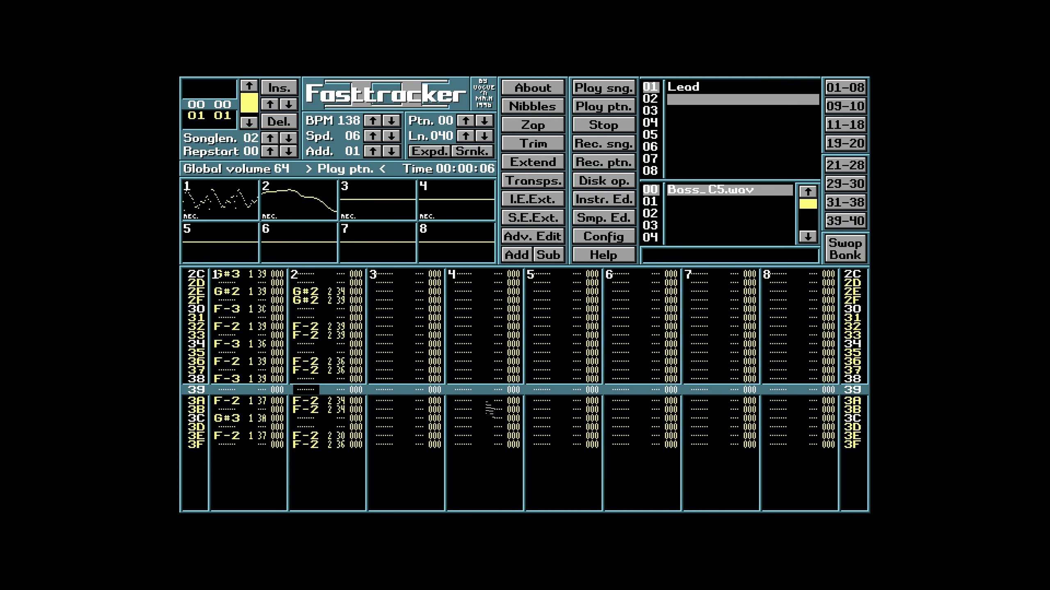
key("ctrl+Return")
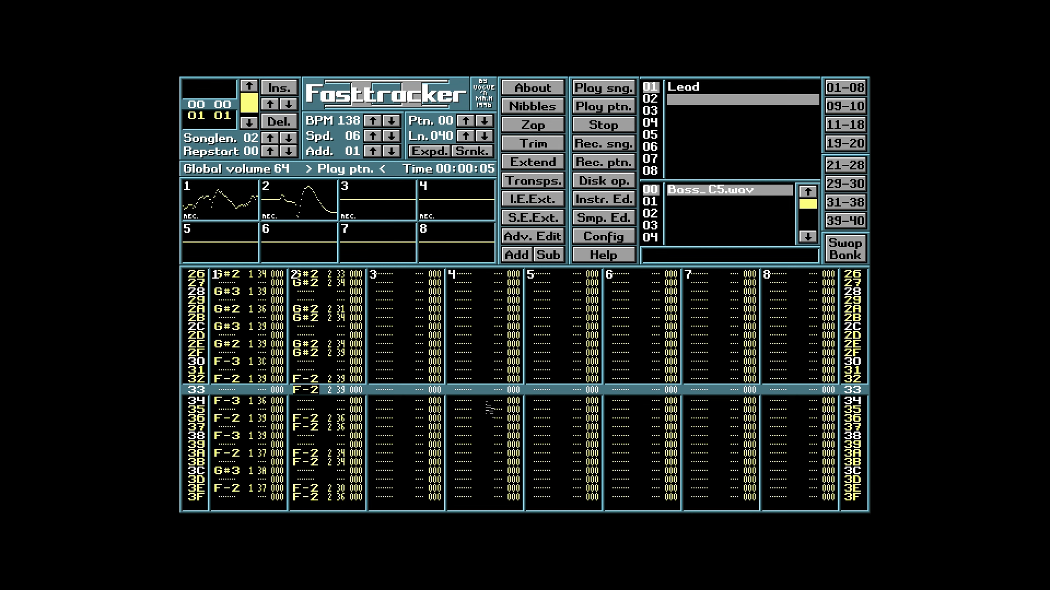
key("space")
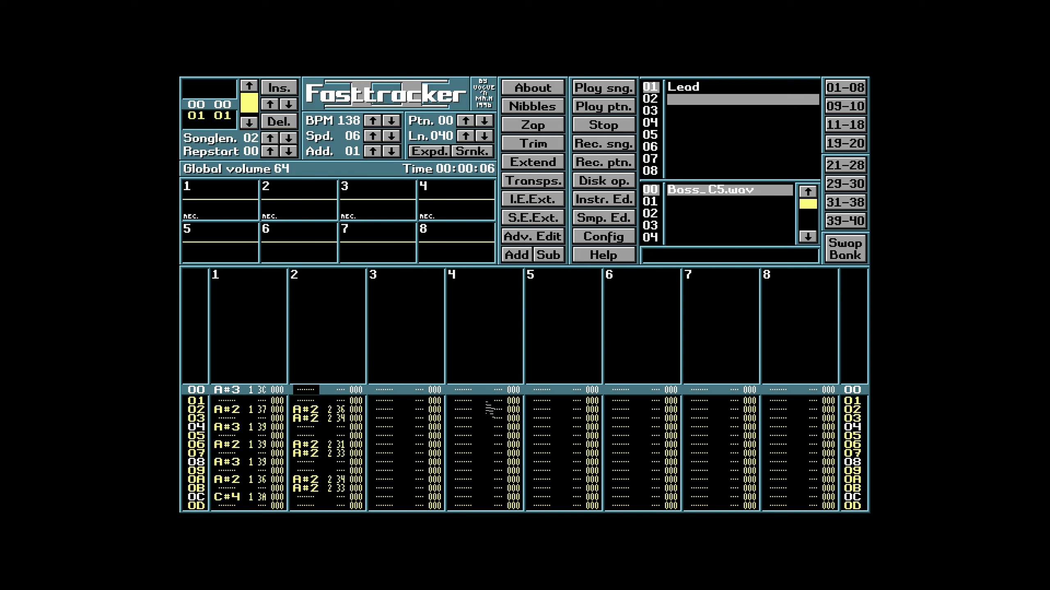
Switch to pattern 01 and enter A#2 bass notes with instrument 02 at rows 02 and 03 of track 2
left_click(248, 122)
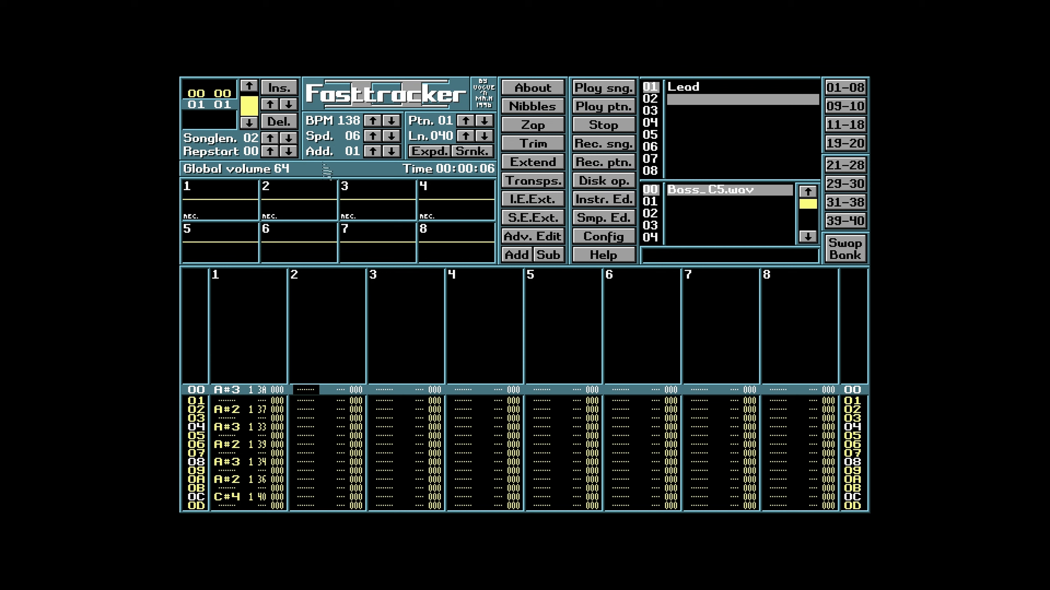
key("Down")
key("Down")
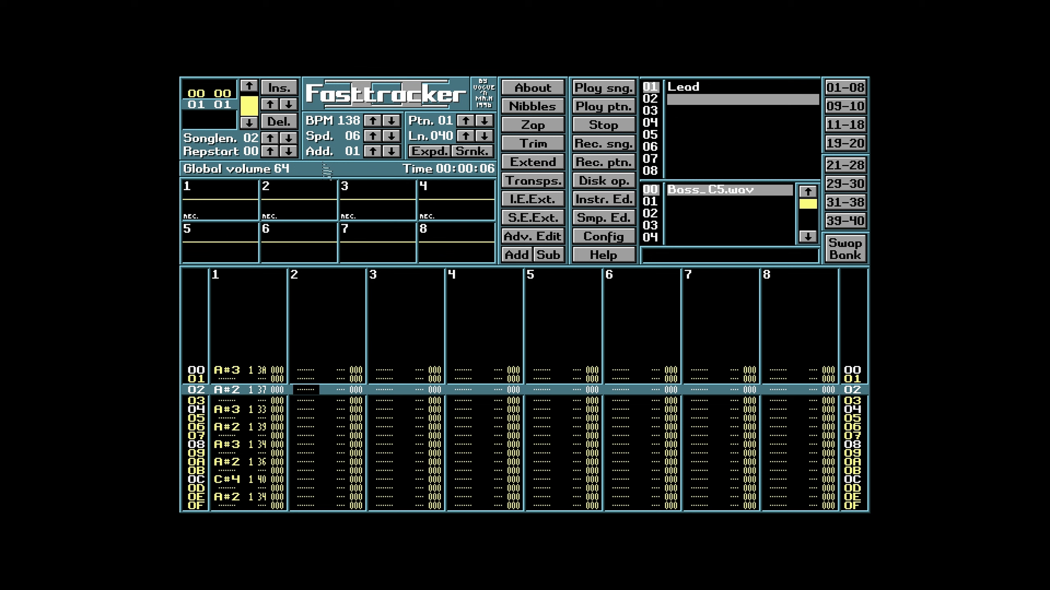
key("z")
key("z")
key("z")
key("space")
key("j")
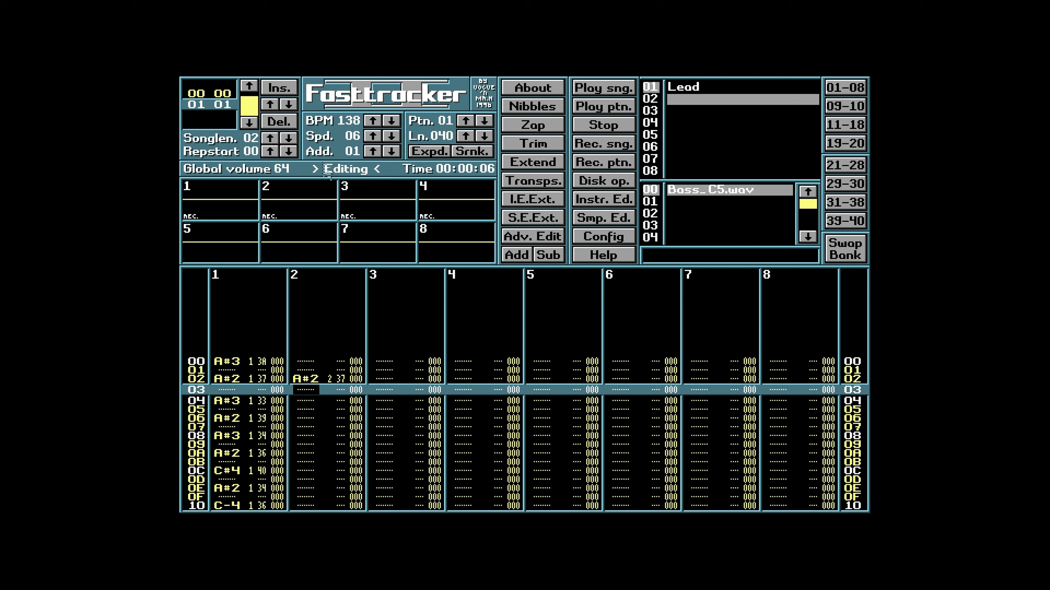
key("j")
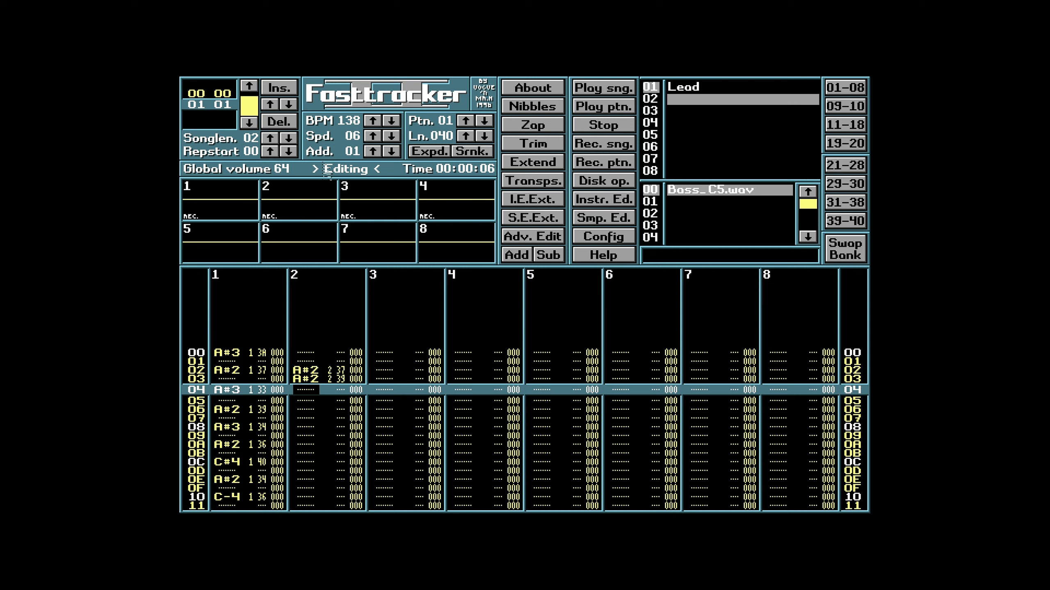
Enter A#2 bass notes at rows 06, 07, 0A, 0B, 0E and 0F of track 2 in pattern 01
key("Down")
key("Down")
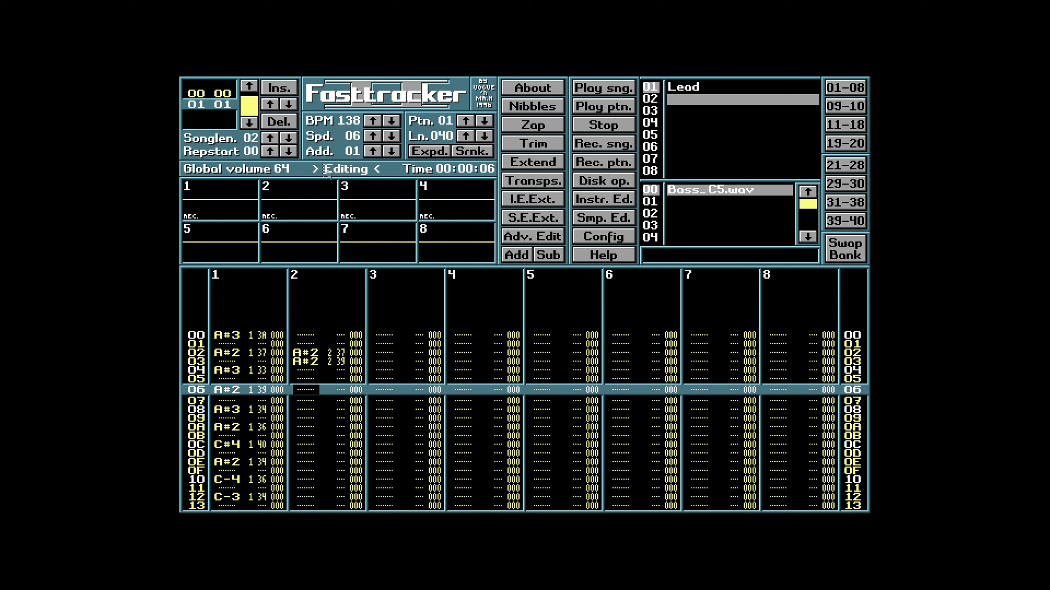
key("j")
key("j")
key("Down")
key("Down")
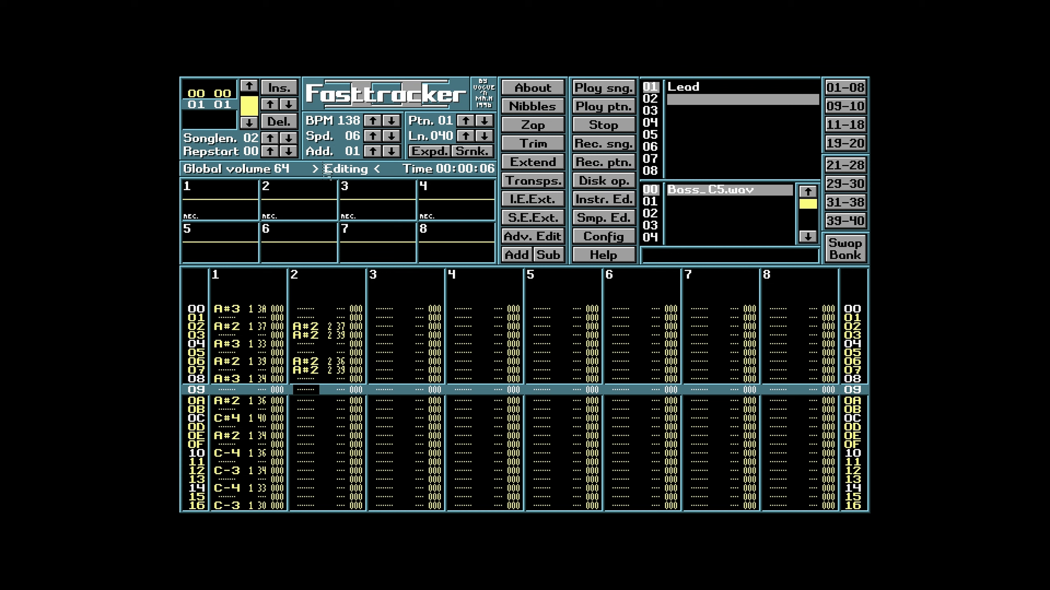
key("j")
key("j")
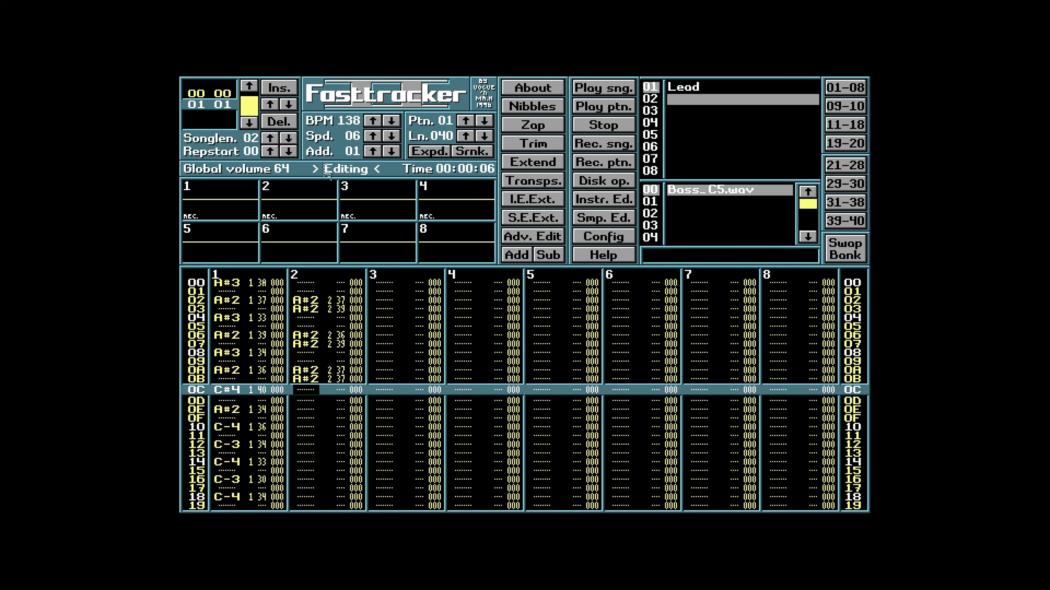
key("Down")
key("Down")
key("j")
key("j")
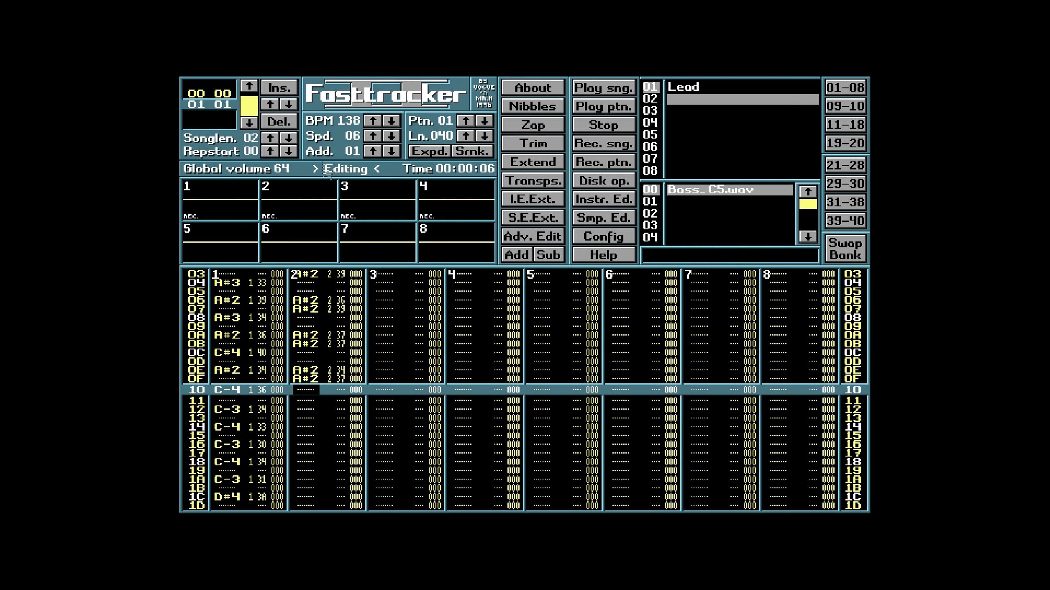
Enter C-3 bass notes at rows 12, 13, 16 and 17 of track 2 in pattern 01
key("Down")
key("Down")
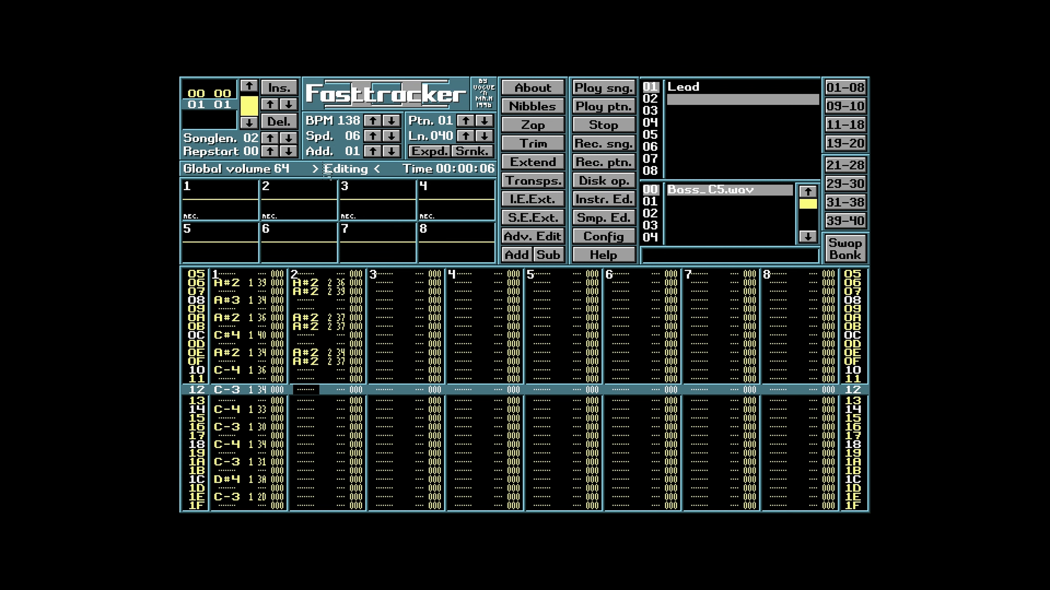
key("q")
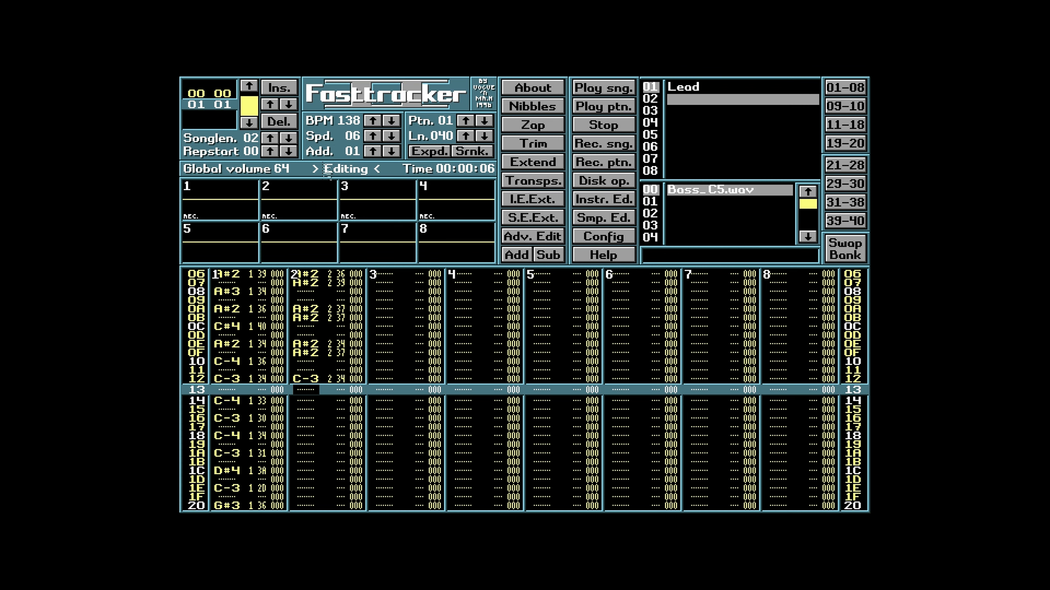
key("q")
key("Down")
key("Down")
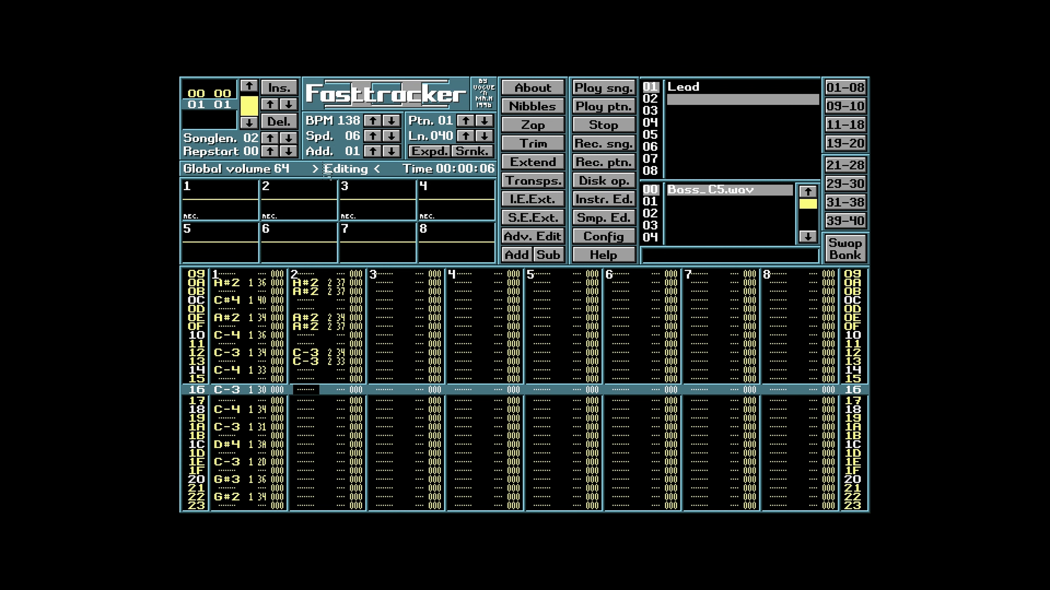
key("q")
key("q")
Enter C-3 bass notes at rows 1A, 1B, 1E and 1F of track 2 in pattern 01
key("Down")
key("Down")
key("q")
key("q")
key("Down")
key("Down")
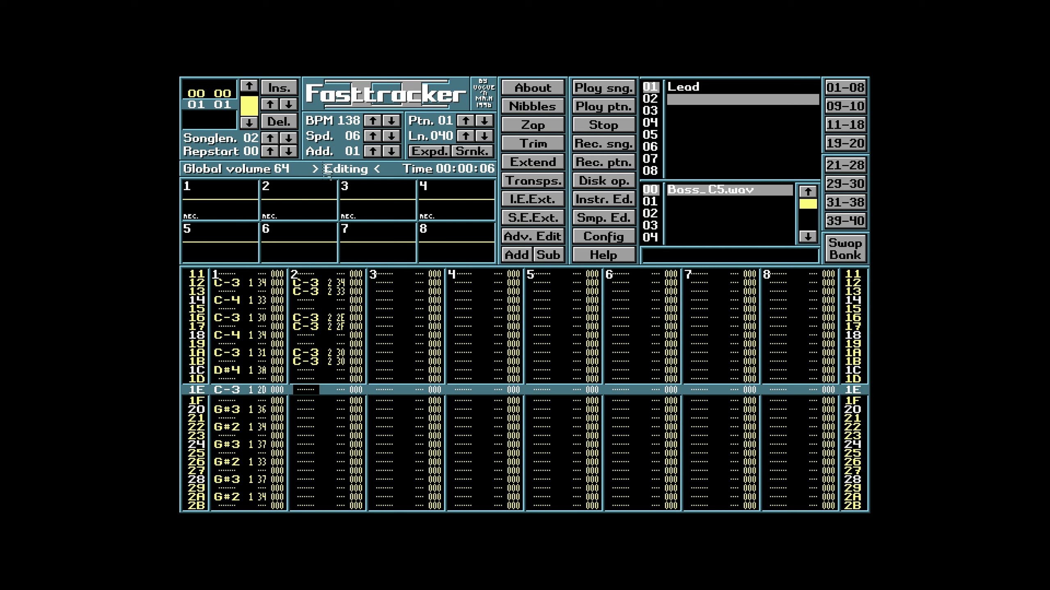
key("q")
key("q")
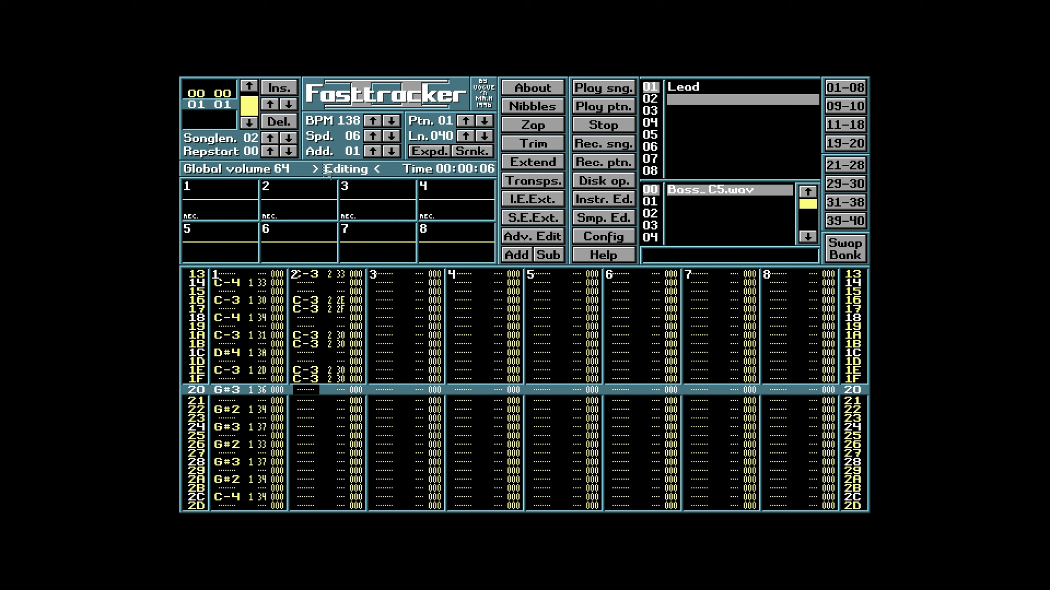
Enter G#2 bass notes at rows 22, 23, 26 and 27 of track 2 in pattern 01
key("Down")
key("Down")
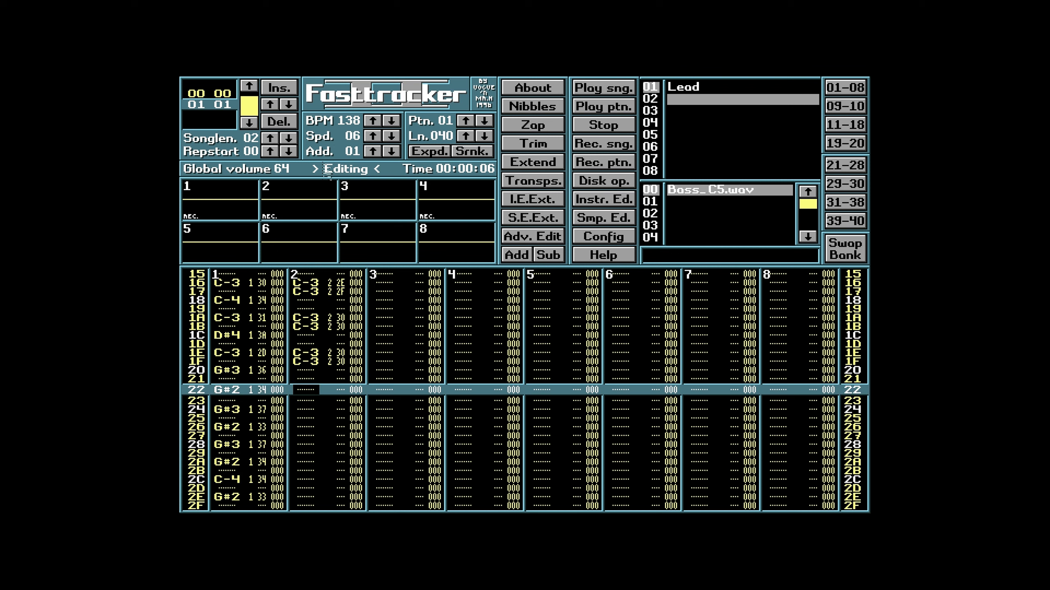
key("h")
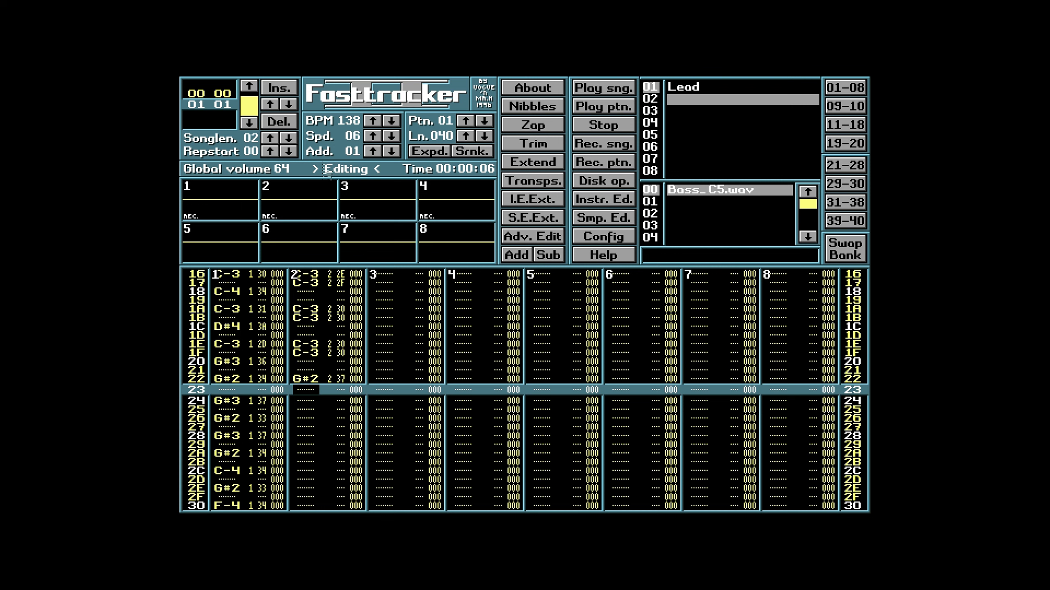
key("h")
key("Down")
key("Down")
key("h")
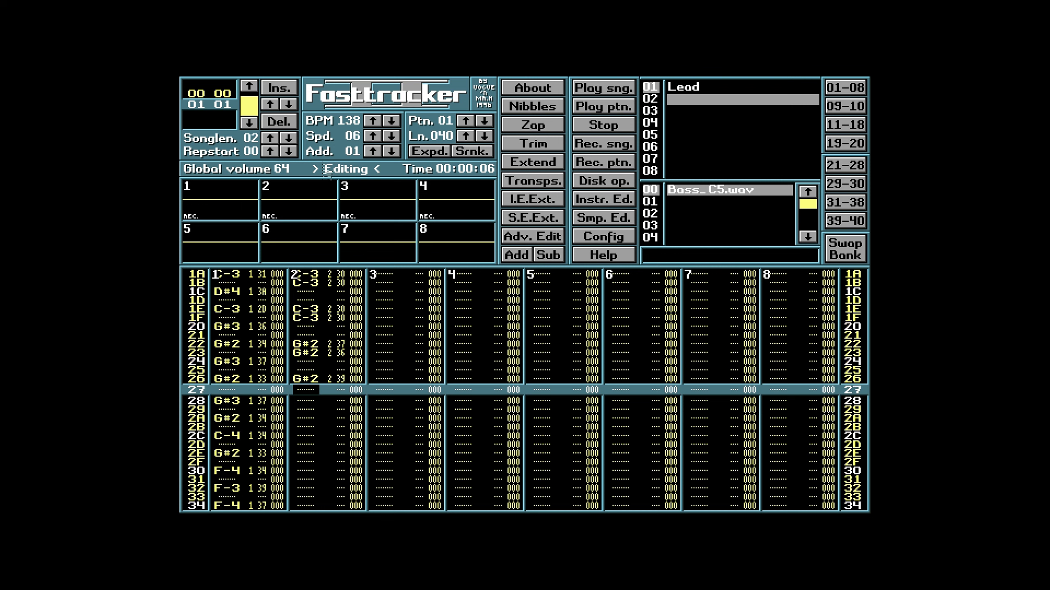
key("h")
Enter G#2 bass notes at rows 2A and 2B of track 2 in pattern 01
key("Down")
key("Down")
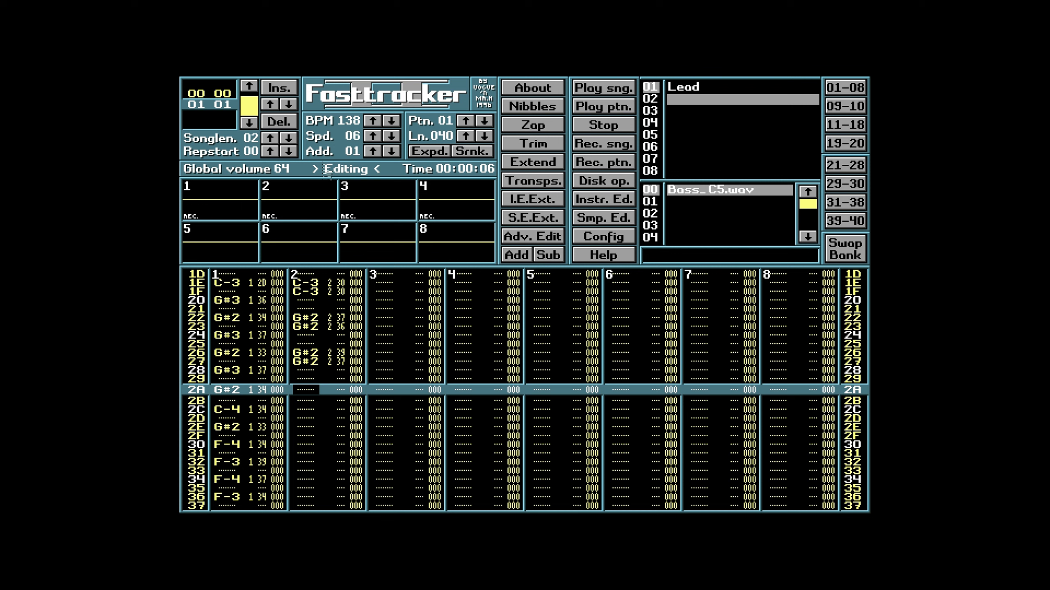
key("h")
key("h")
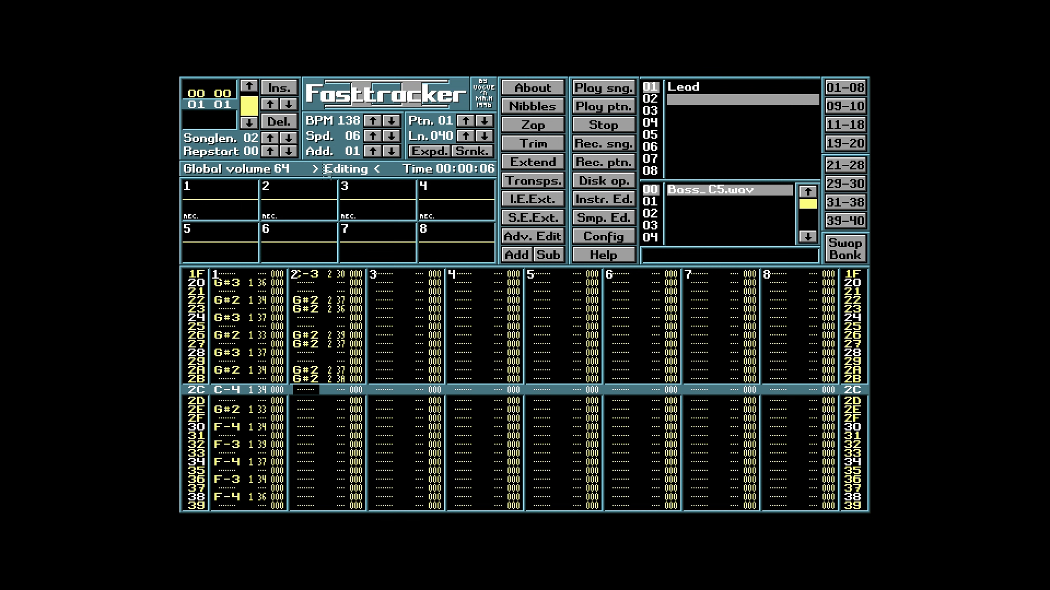
Review the lead and bass notes entered so far in tracks 1 and 2 of pattern 01
key("Down")
key("Down")
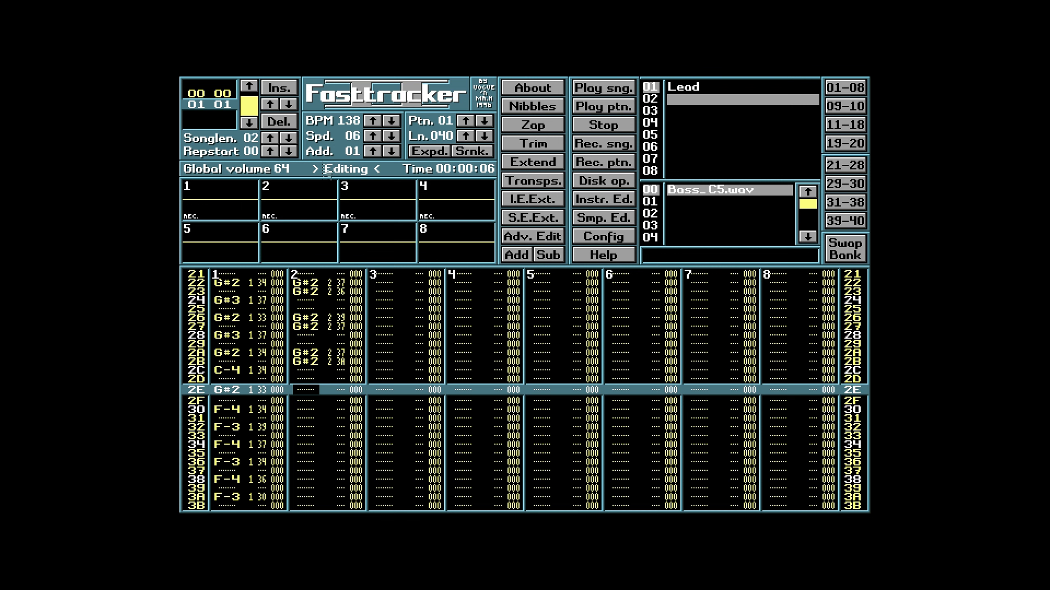
key("Up")
key("Up")
key("Up")
key("Up")
key("Up")
key("Up")
key("Up")
key("Up")
key("Up")
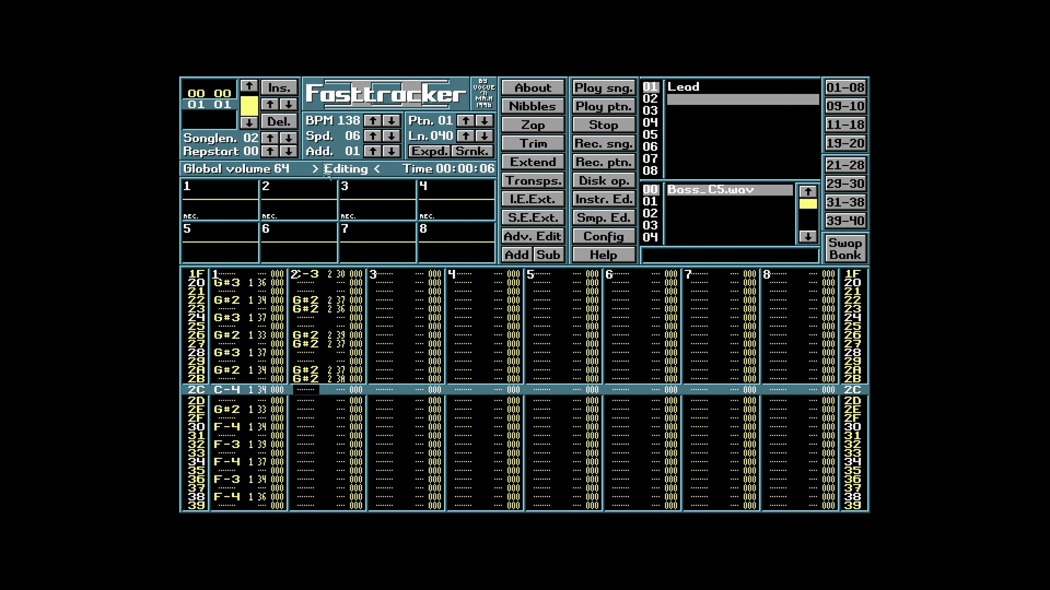
key("Up")
key("Up")
key("Up")
key("Up")
key("Up")
key("Up")
key("Up")
key("Up")
key("Up")
key("Up")
key("Up")
key("Up")
key("Up")
key("Up")
key("Up")
key("Up")
key("Up")
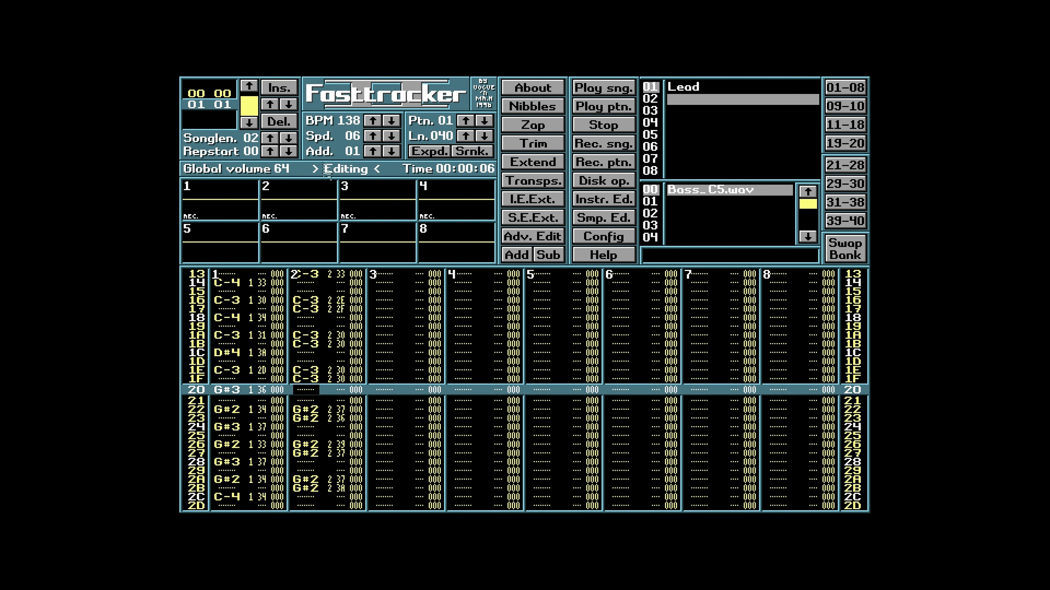
key("Up")
key("Up")
key("Up")
key("Up")
key("Up")
key("Up")
key("Up")
key("Up")
key("Up")
key("Up")
key("Up")
key("Up")
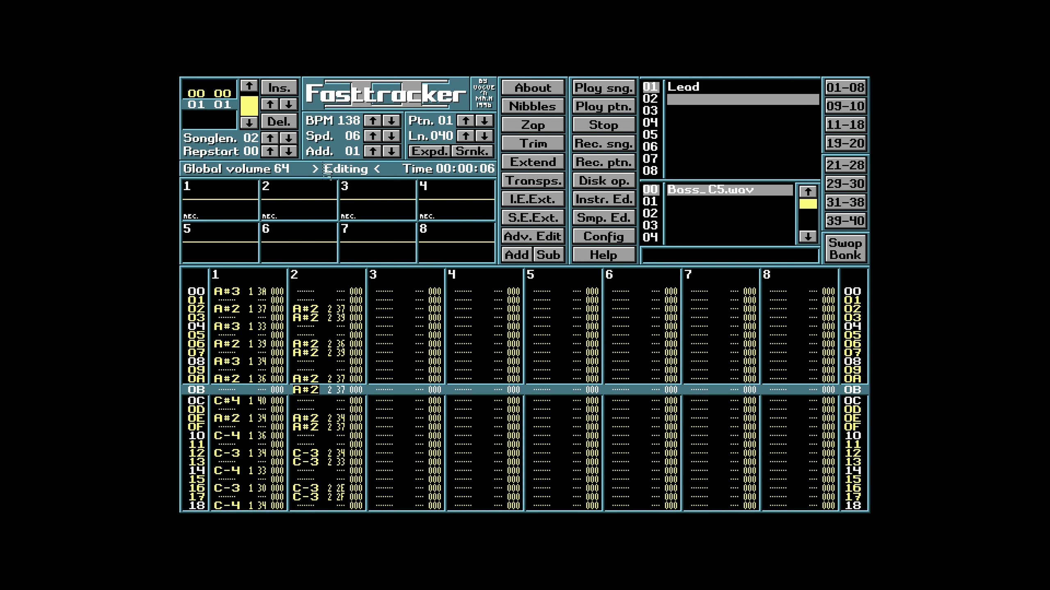
key("Down")
key("Down")
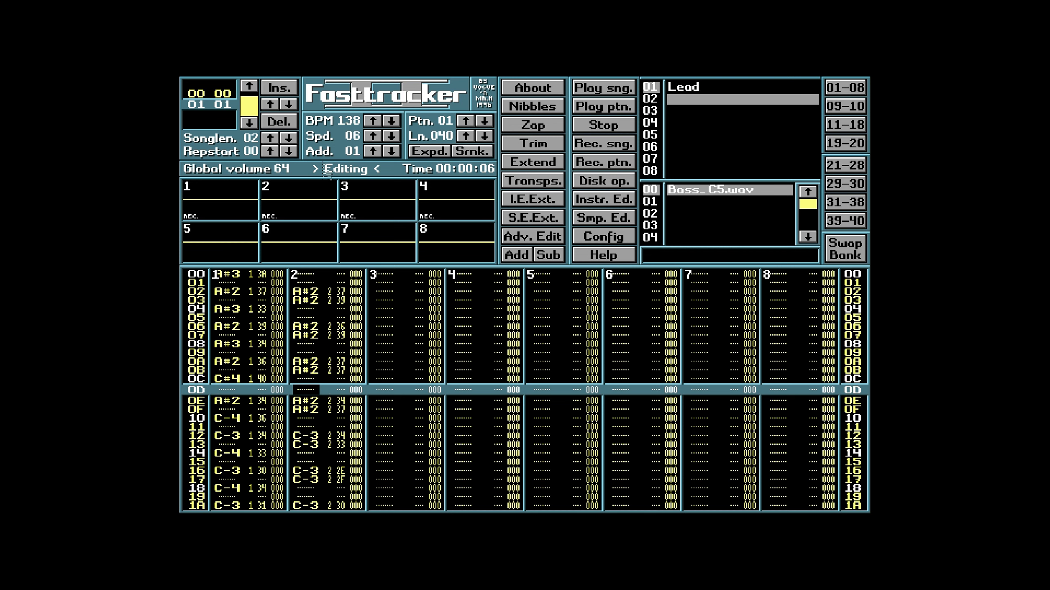
key("Down")
key("Down")
key("Down")
key("Down")
key("Down")
key("Down")
key("Down")
key("Down")
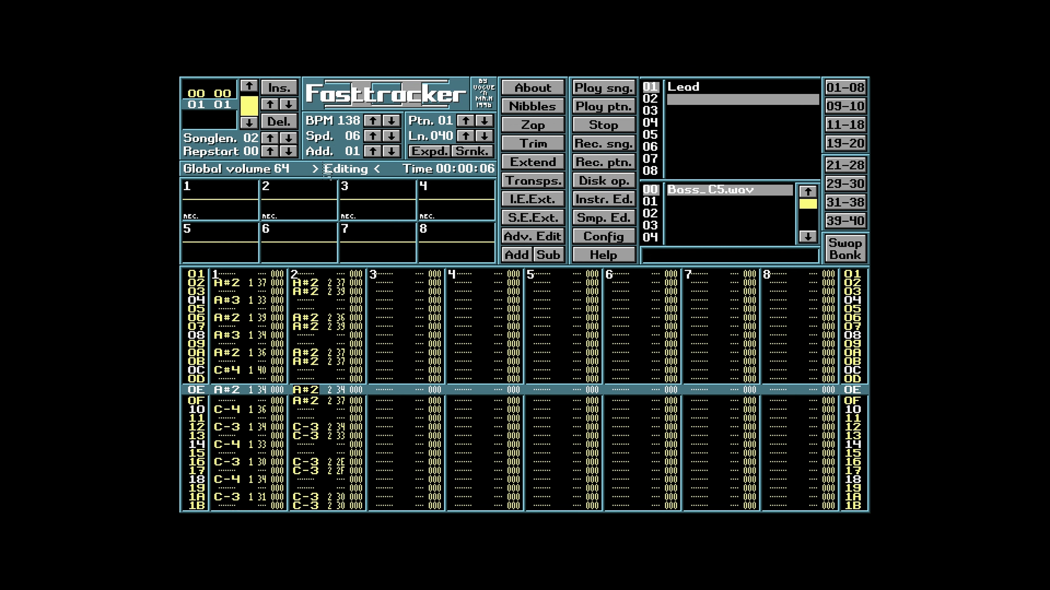
key("Down")
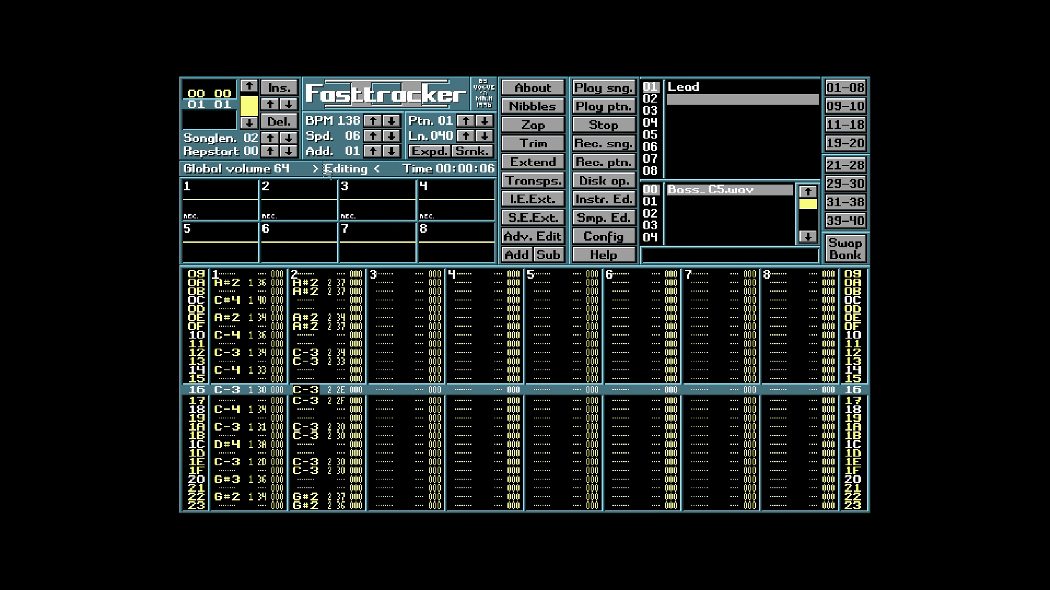
key("Down")
key("Down")
key("Down")
key("Down")
key("Down")
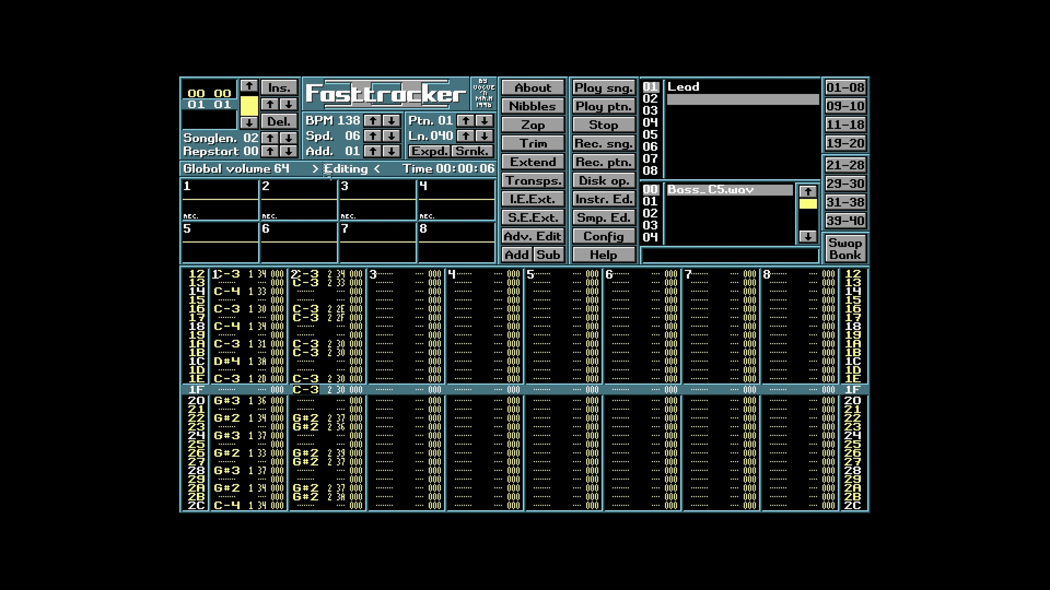
key("Down")
key("Down")
key("Down")
key("Down")
key("Down")
key("Down")
key("Down")
key("Down")
key("Down")
key("Down")
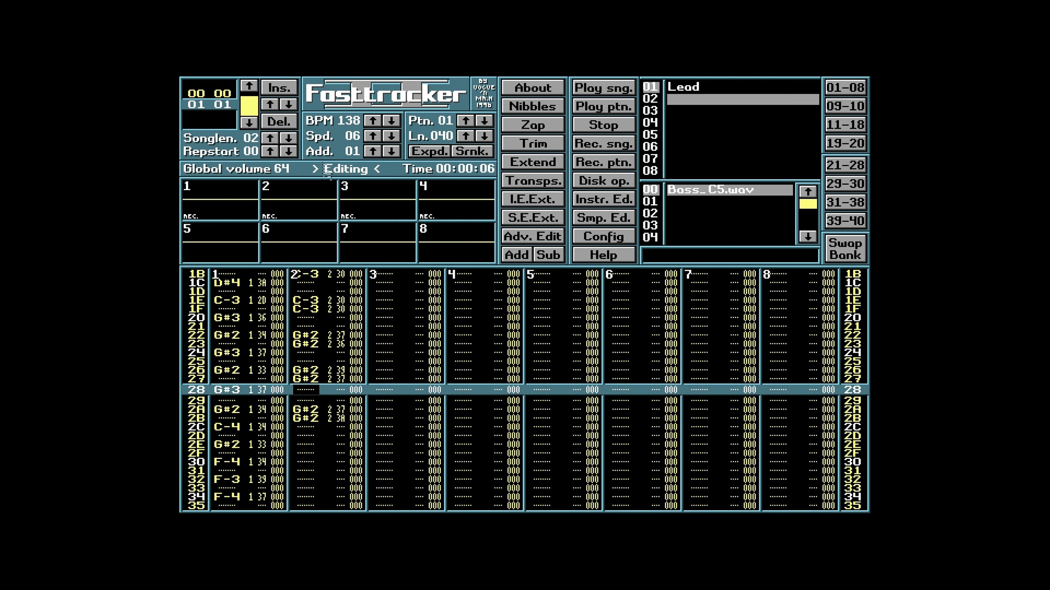
Enter F-2 bass notes at rows 2E and 2F of track 2 in pattern 01
key("Down")
key("Down")
key("Down")
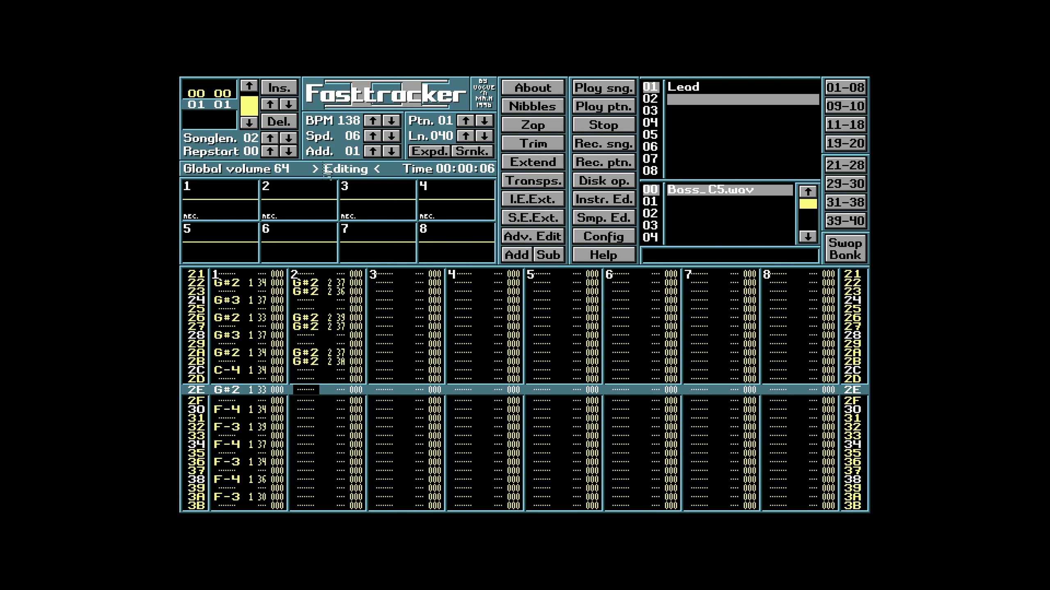
key("v")
key("v")
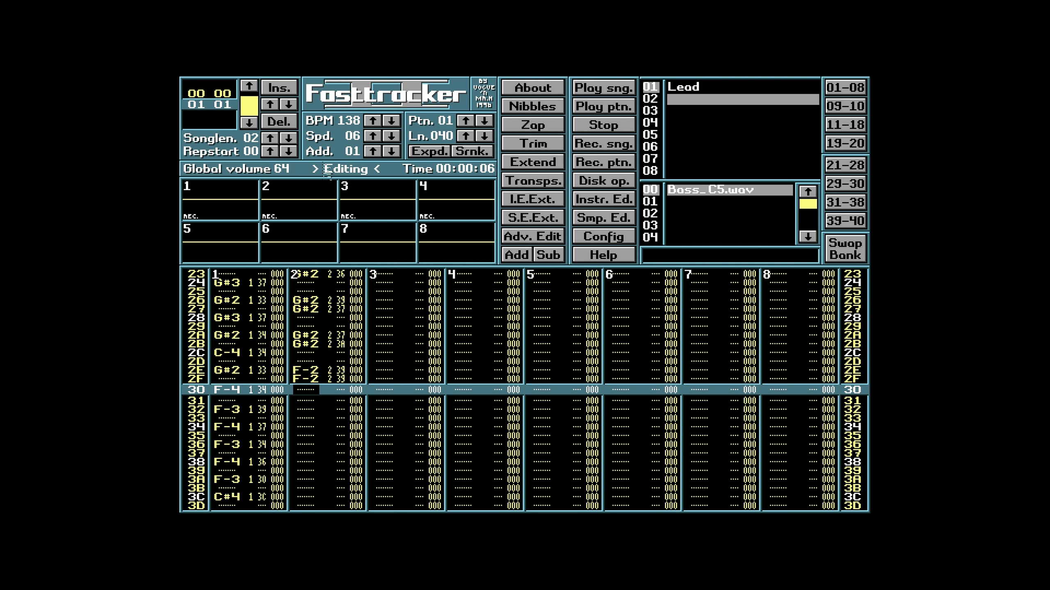
Enter F-2 bass notes at rows 32, 33, 36 and 37 of track 2 in pattern 01
key("Down")
key("Down")
key("v")
key("v")
key("Down")
key("Down")
key("Down")
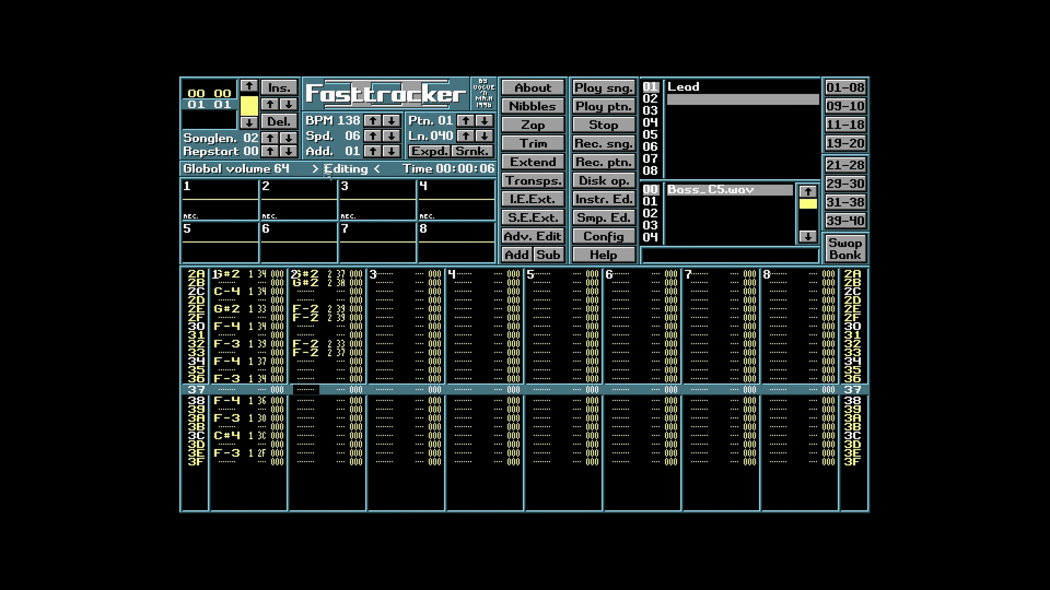
key("Up")
key("v")
key("v")
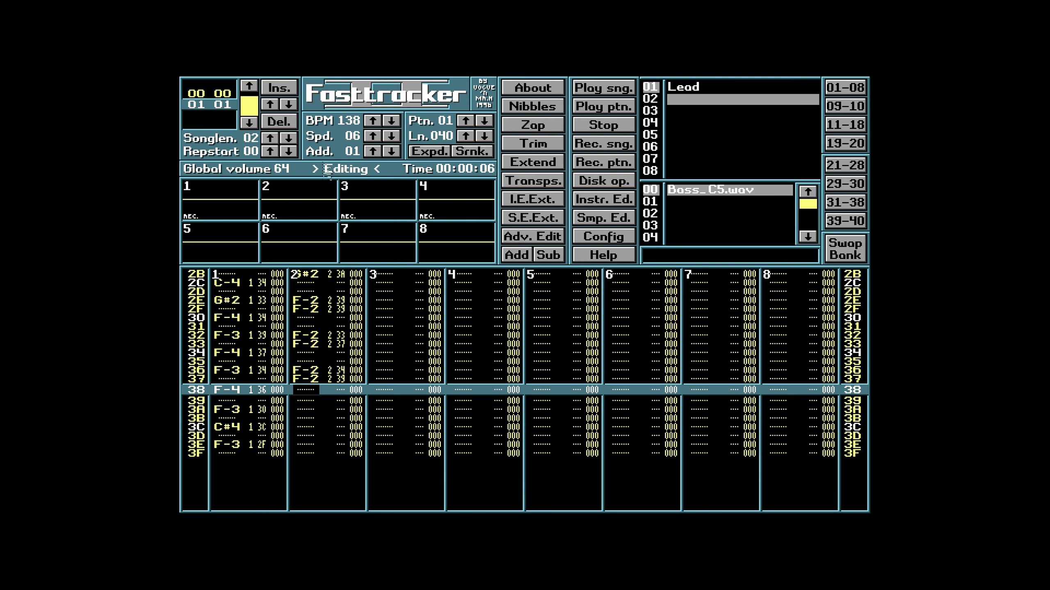
Enter F-2 bass notes at rows 3A and 3B of track 2 in pattern 01
key("Down")
key("Down")
key("v")
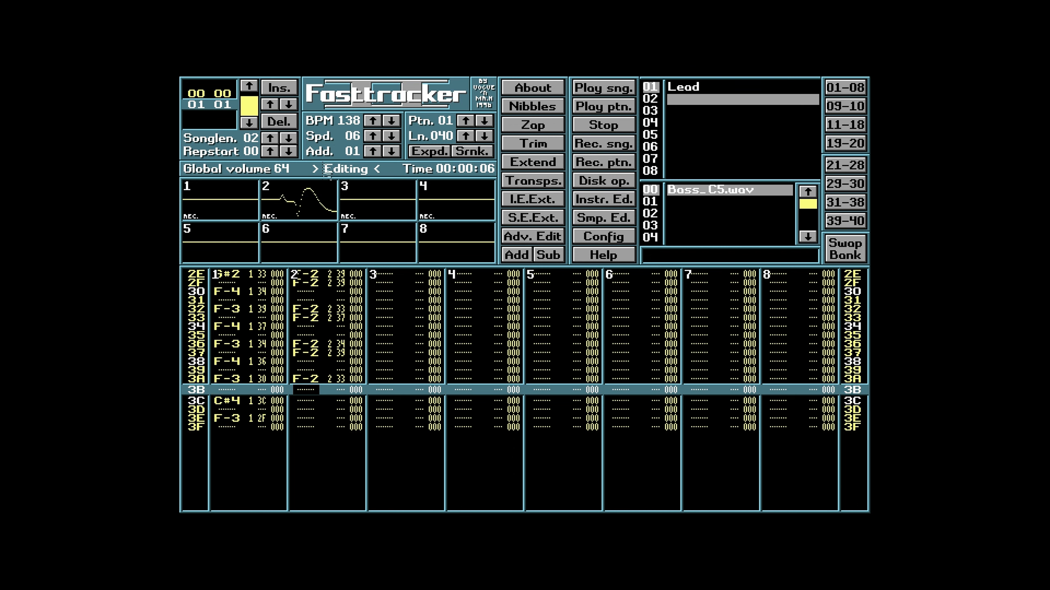
key("v")
Replace the bass notes at rows 2E and 2F of track 2 in pattern 01 with G#2
key("Up")
key("Up")
key("Up")
key("Up")
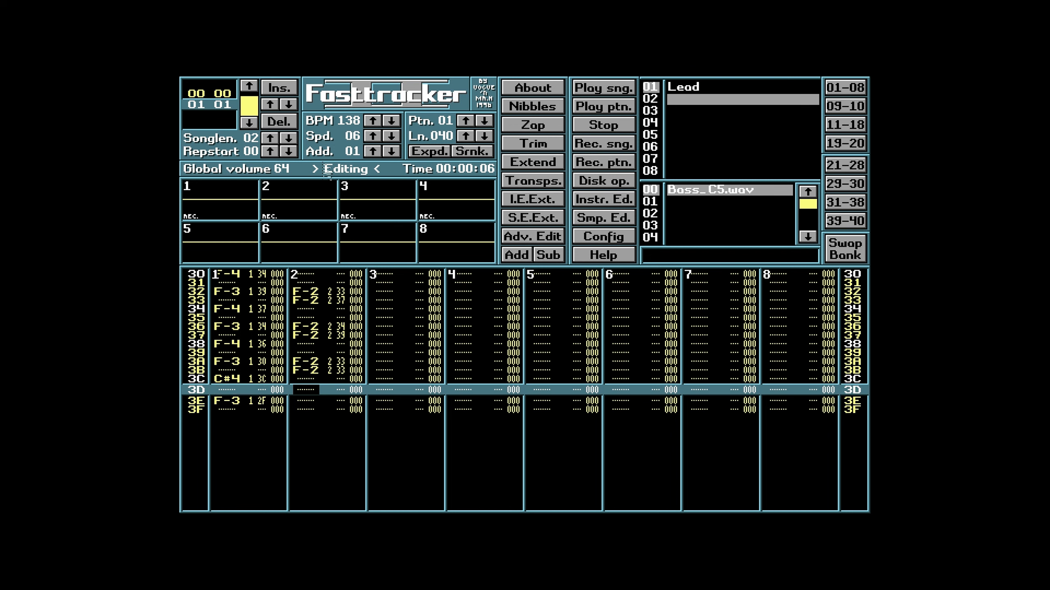
key("Up")
key("Up")
key("Up")
key("Up")
key("Up")
key("Up")
key("Up")
key("Up")
key("Up")
key("Up")
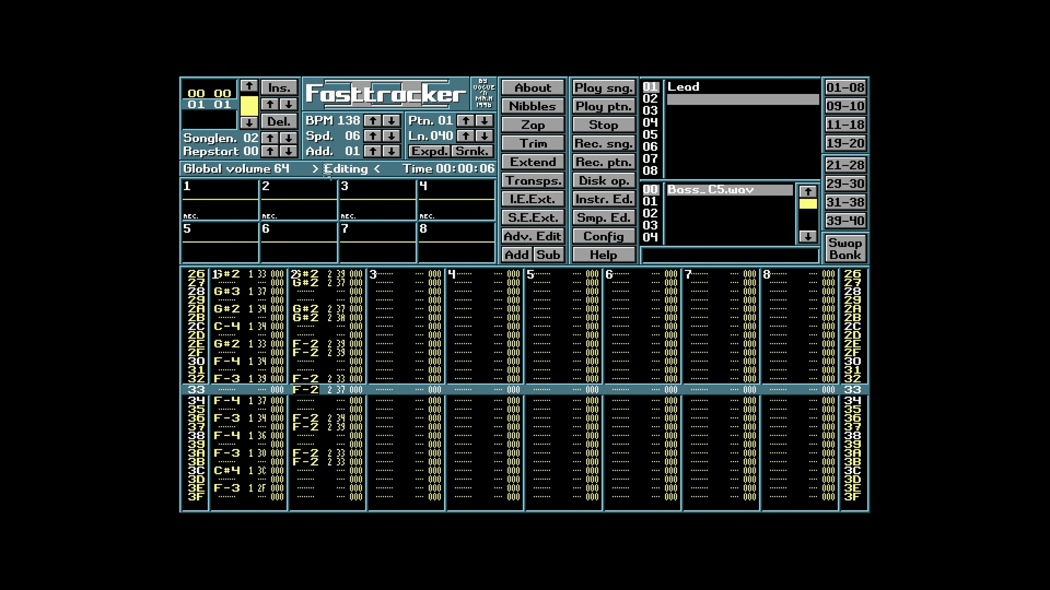
key("Up")
key("Up")
key("Up")
key("Up")
key("Up")
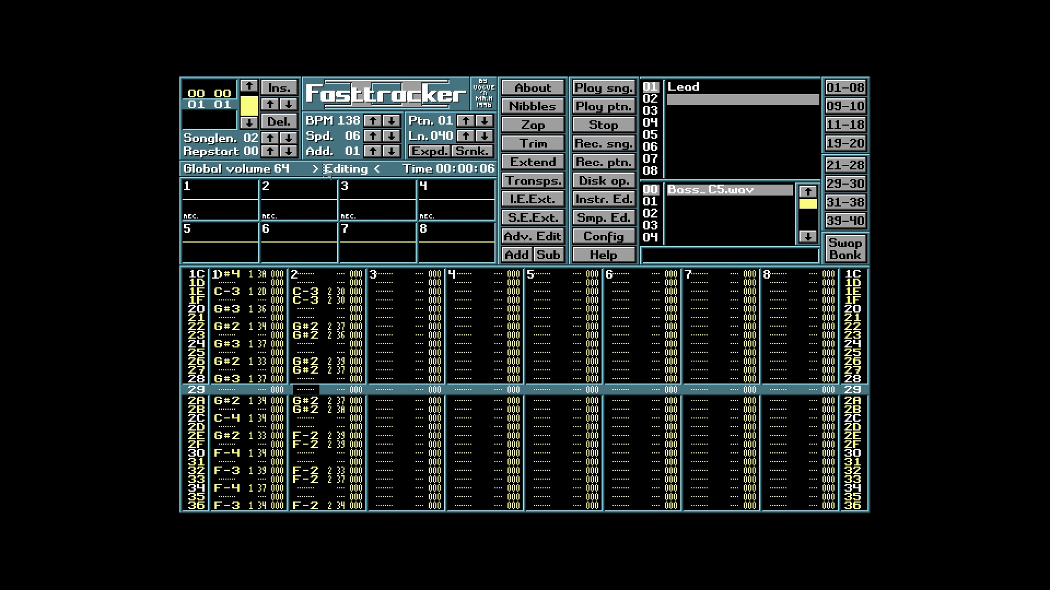
key("Down")
key("Down")
key("Down")
key("Down")
key("Down")
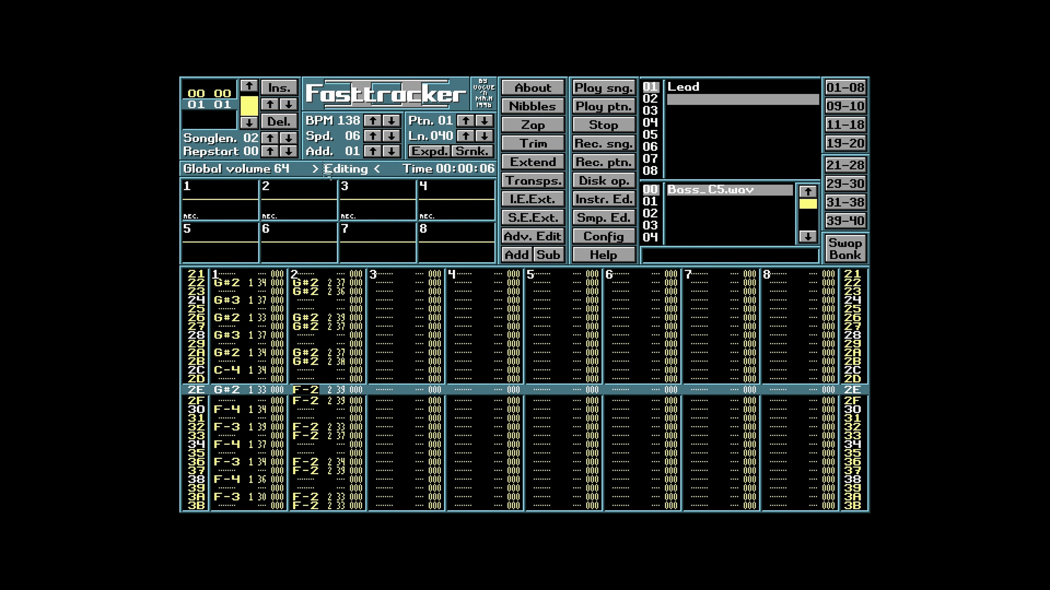
key("h")
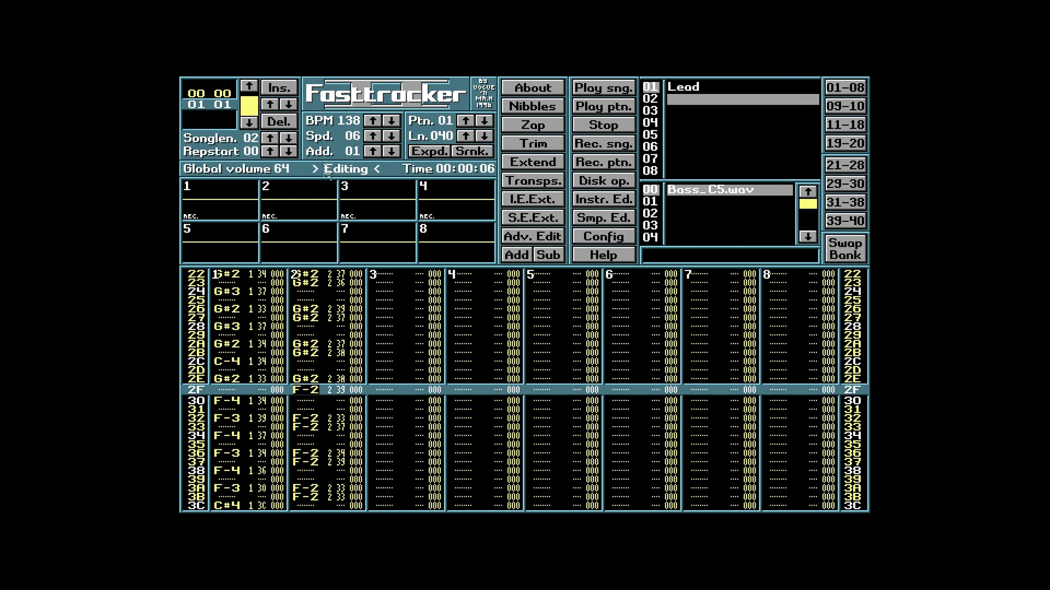
key("h")
Enter F-2 bass notes at rows 3E and 3F of track 2 in pattern 01
key("Down")
key("Down")
key("Down")
key("Down")
key("Down")
key("Down")
key("Down")
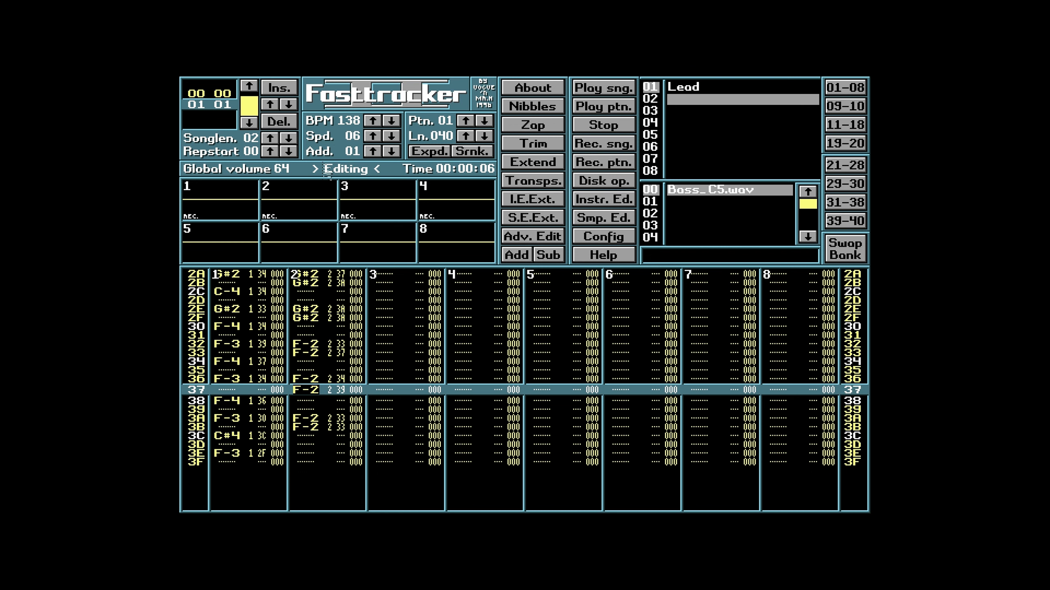
key("Down")
key("Down")
key("Down")
key("Down")
key("Down")
key("Down")
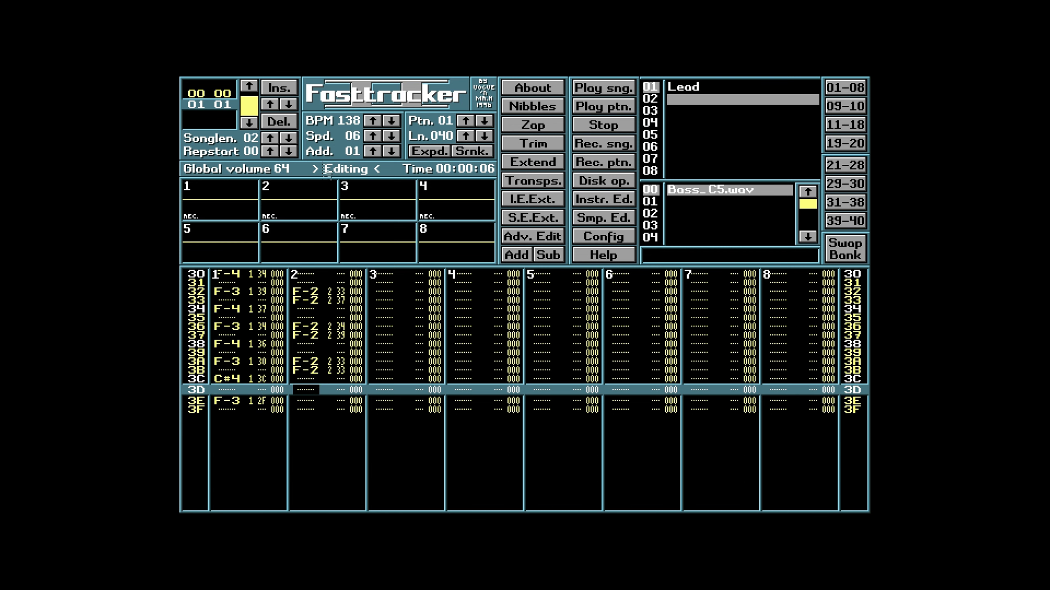
key("Down")
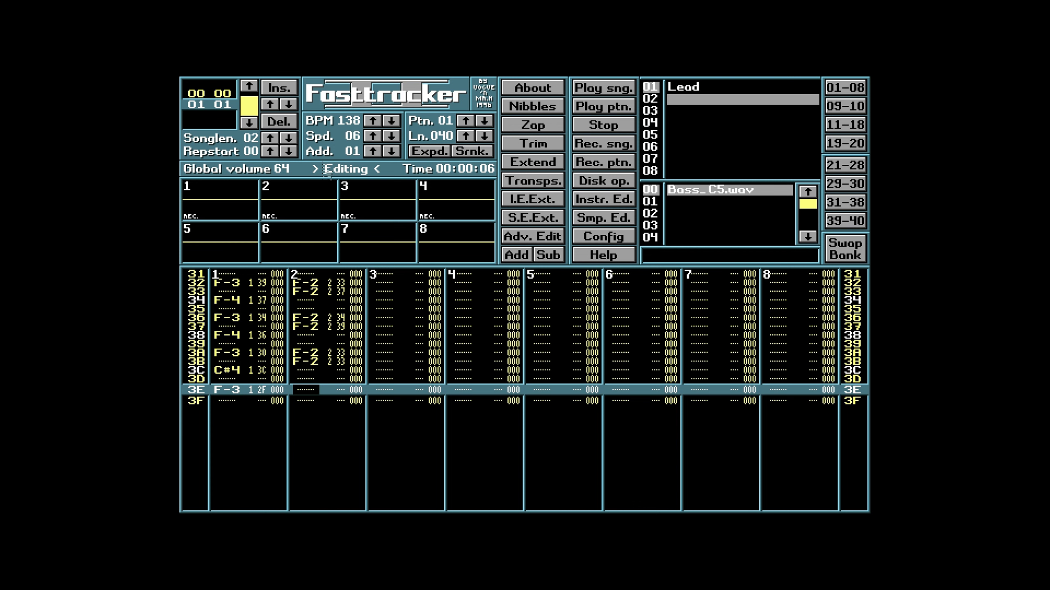
key("Down")
key("Down")
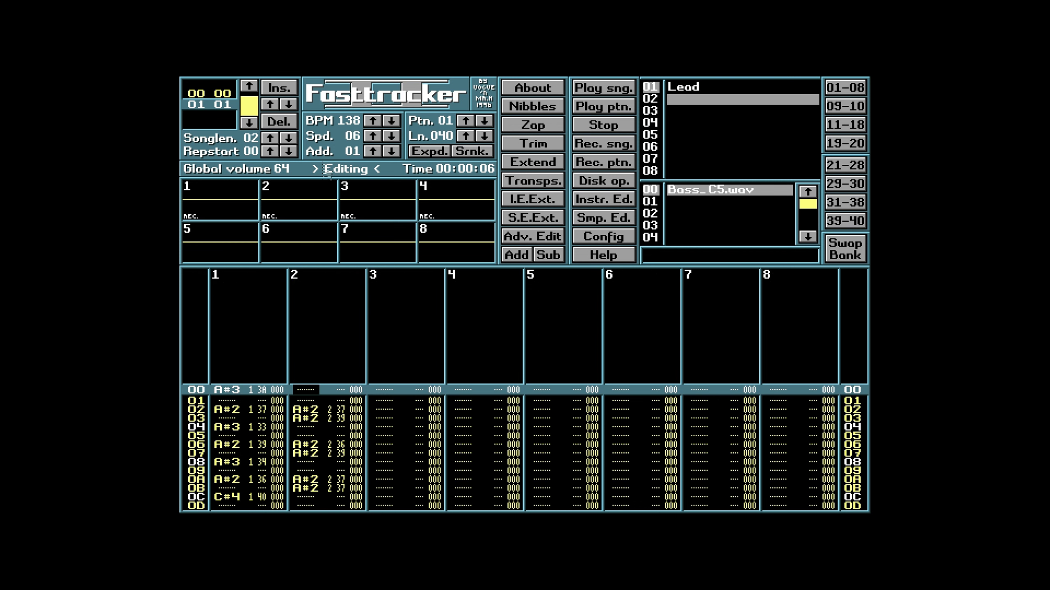
Play pattern 01 to hear the lead with the bass line, and stop playback
key("Alt_R")
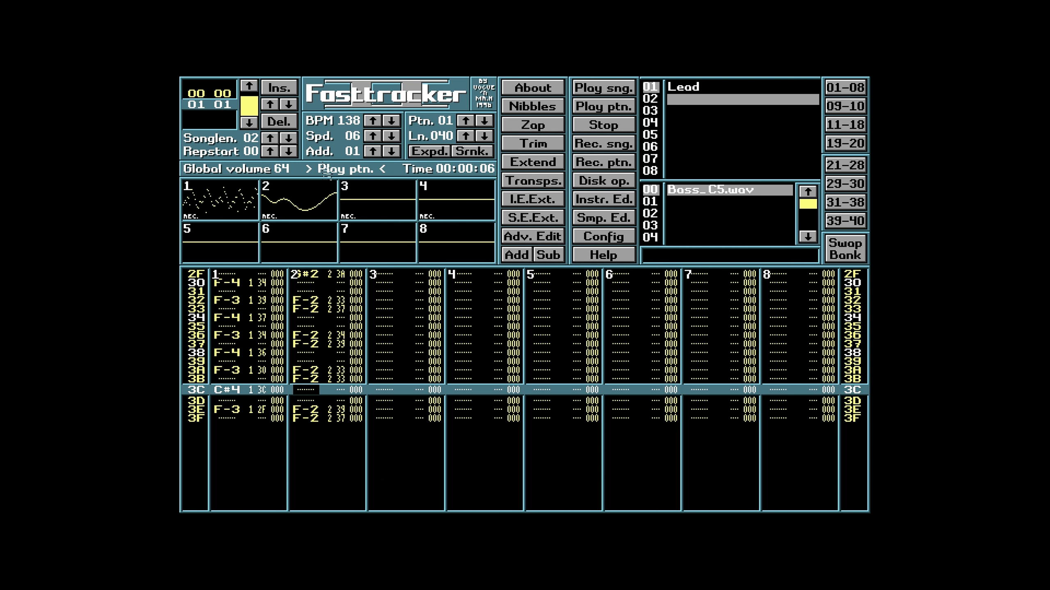
key("space")
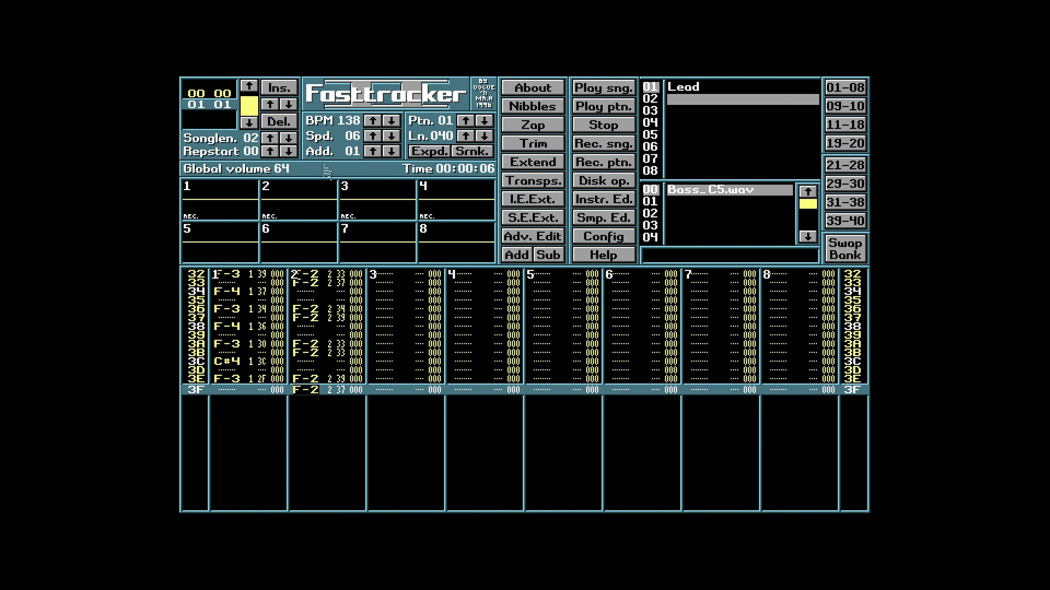
key("Down")
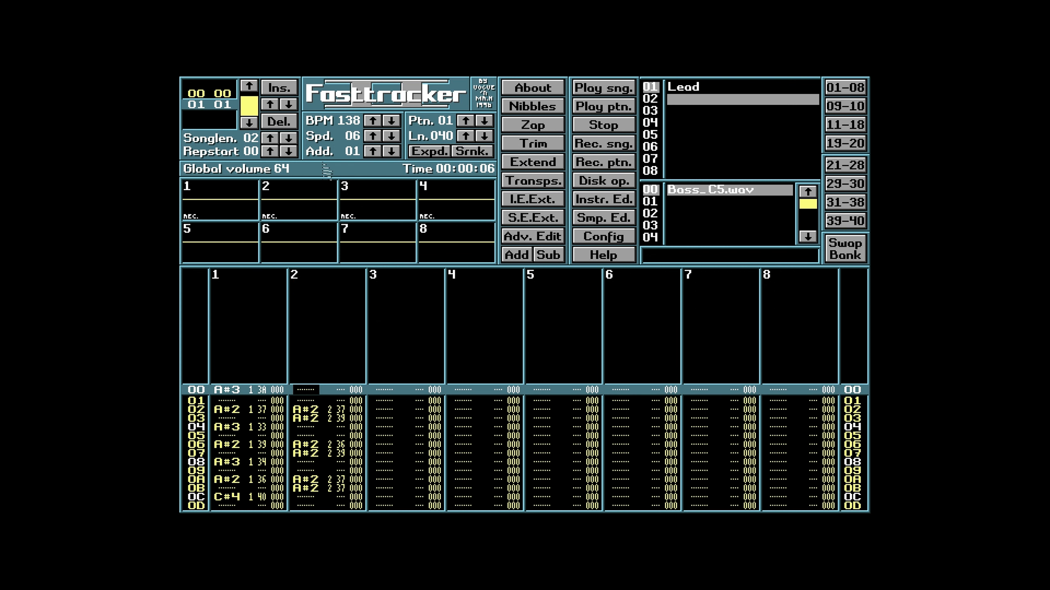
Go to track 3 of pattern 00 at song position 00 and name instrument 02 "Bass"
left_click(249, 85)
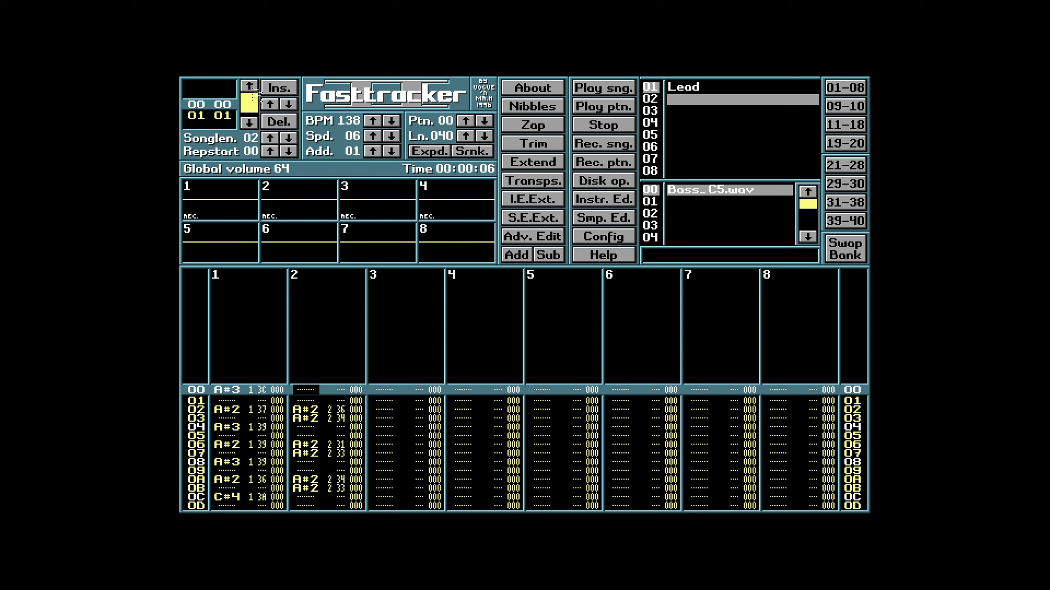
key("Tab")
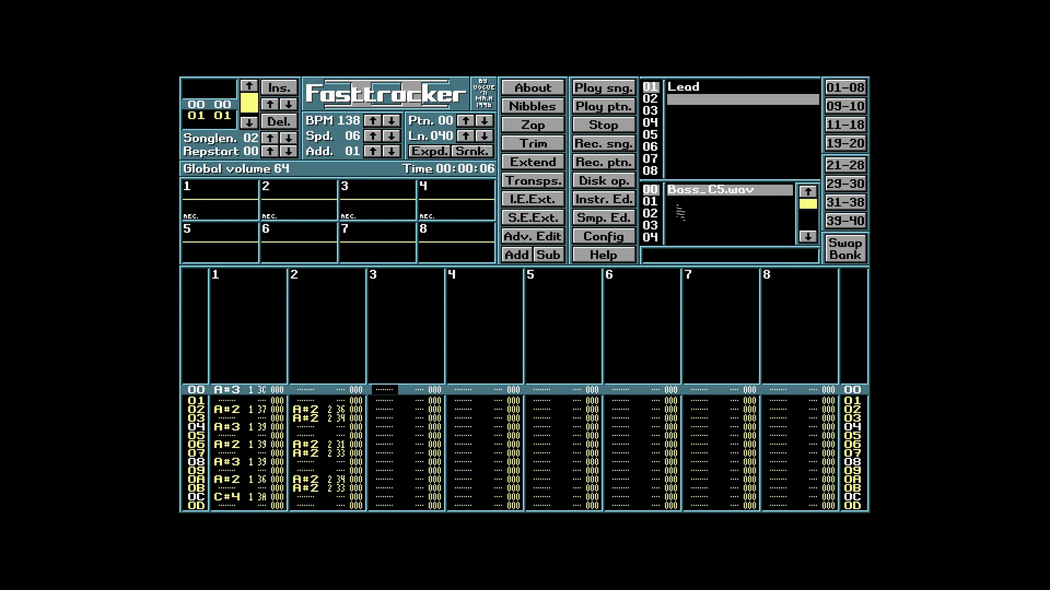
left_click(682, 99)
type("Bass")
Load TranceKick.wav from the Drums_Sample folder into instrument 03, using Convert for the stereo sample
left_click(675, 111)
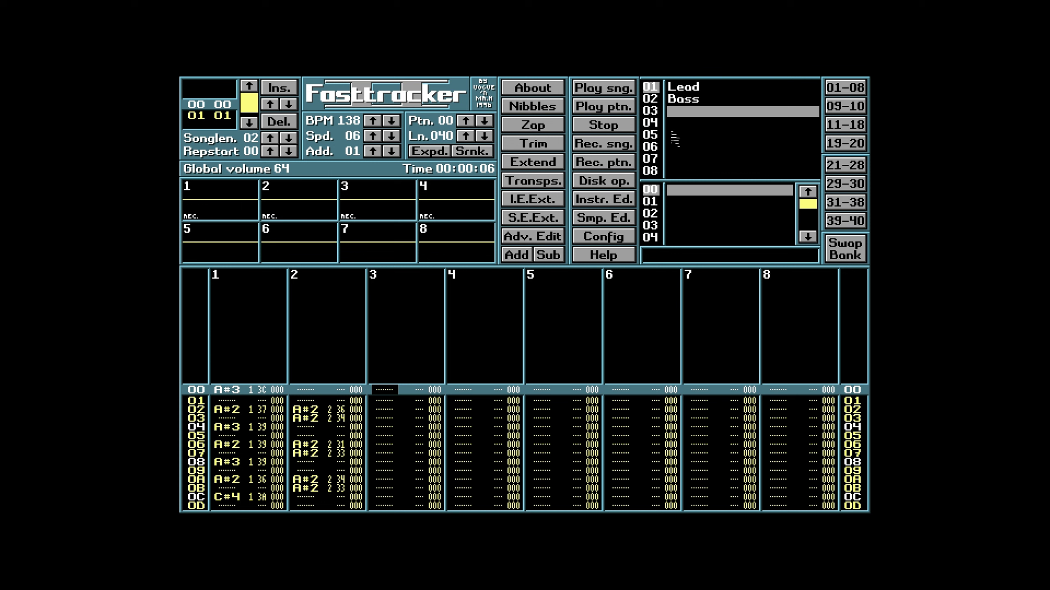
left_click(624, 187)
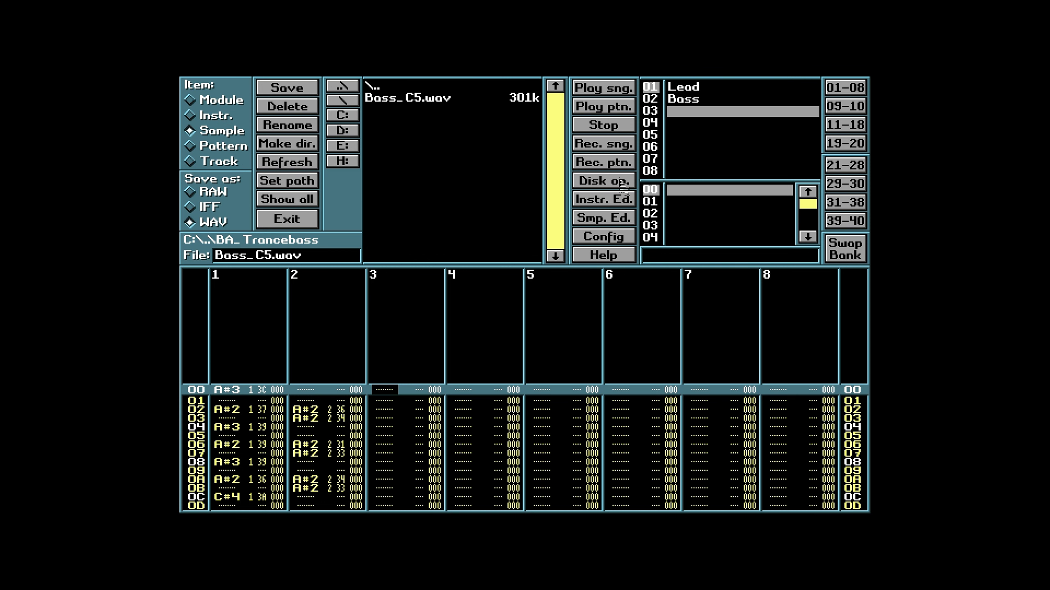
key("BackSpace")
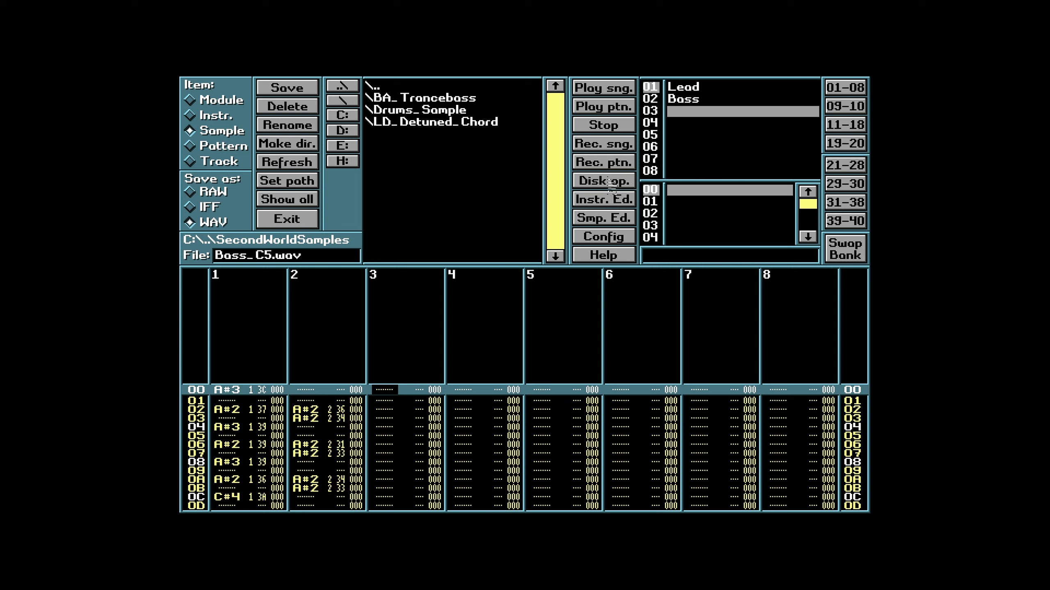
left_click(445, 112)
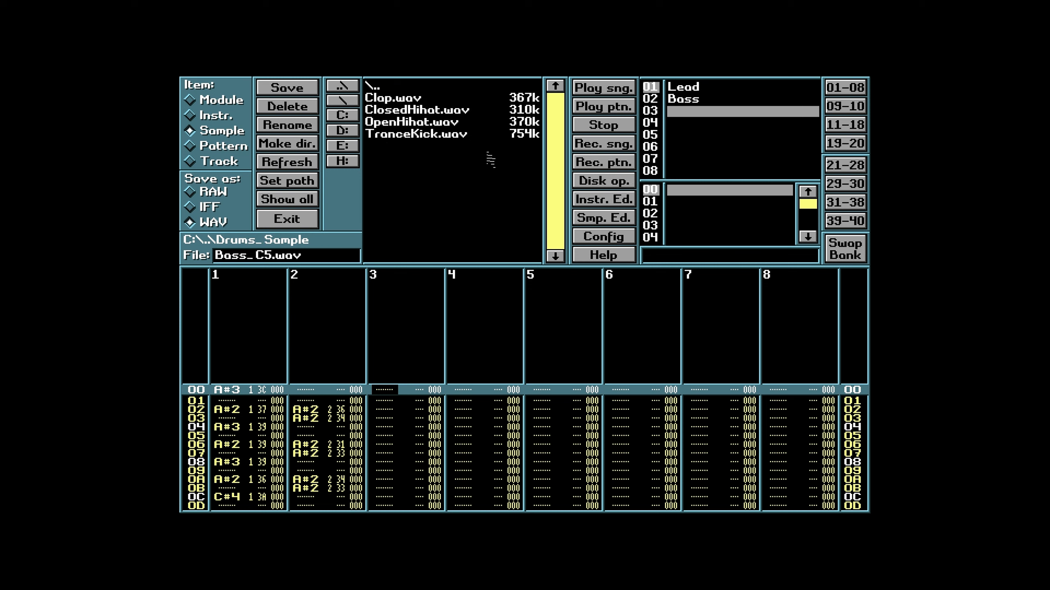
left_click(445, 136)
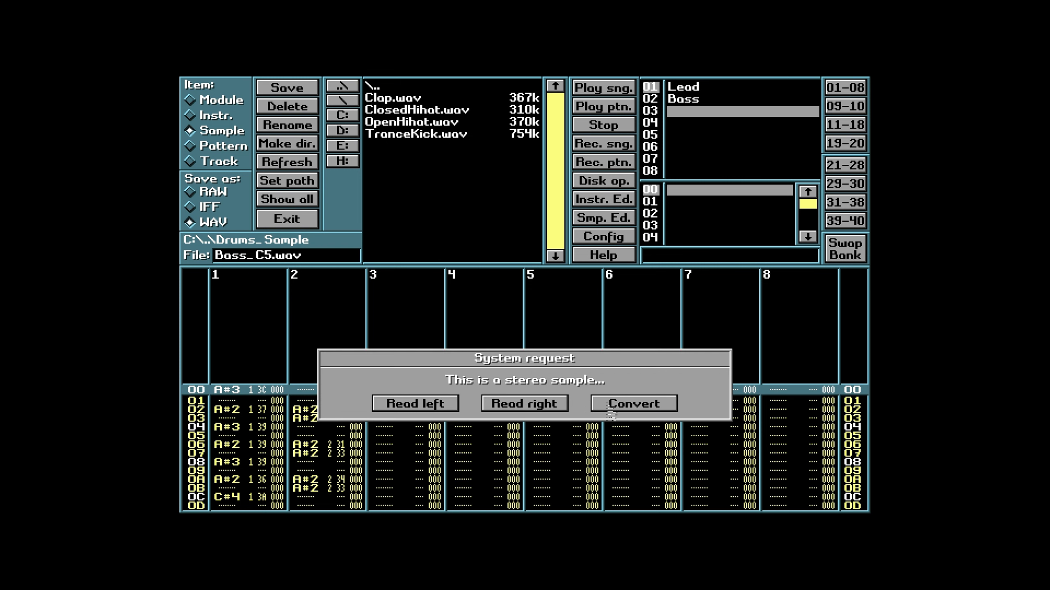
left_click(619, 407)
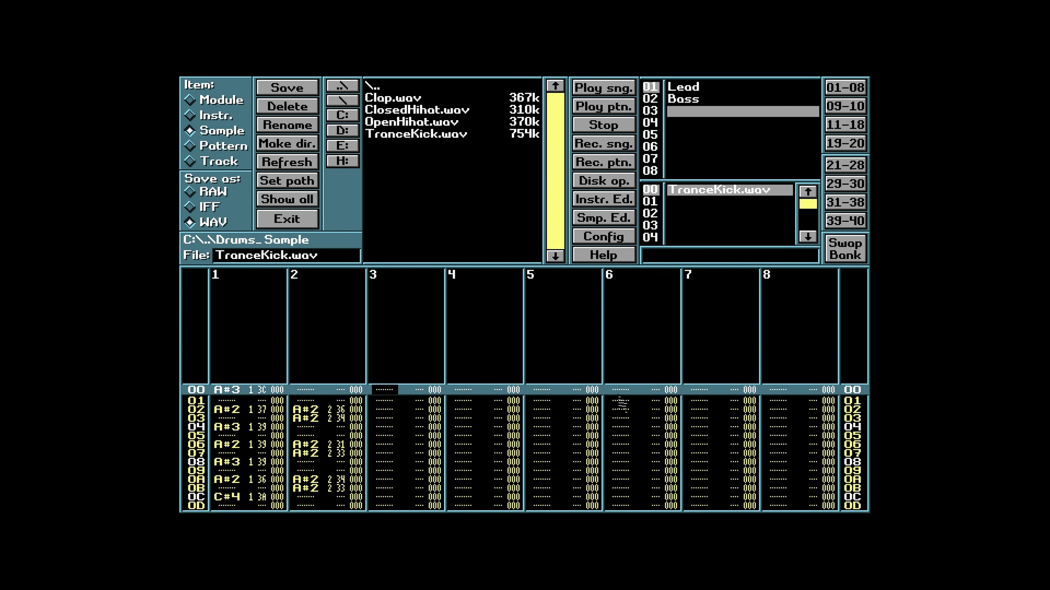
key("Tab")
key("Tab")
key("Tab")
key("Tab")
key("Tab")
key("Tab")
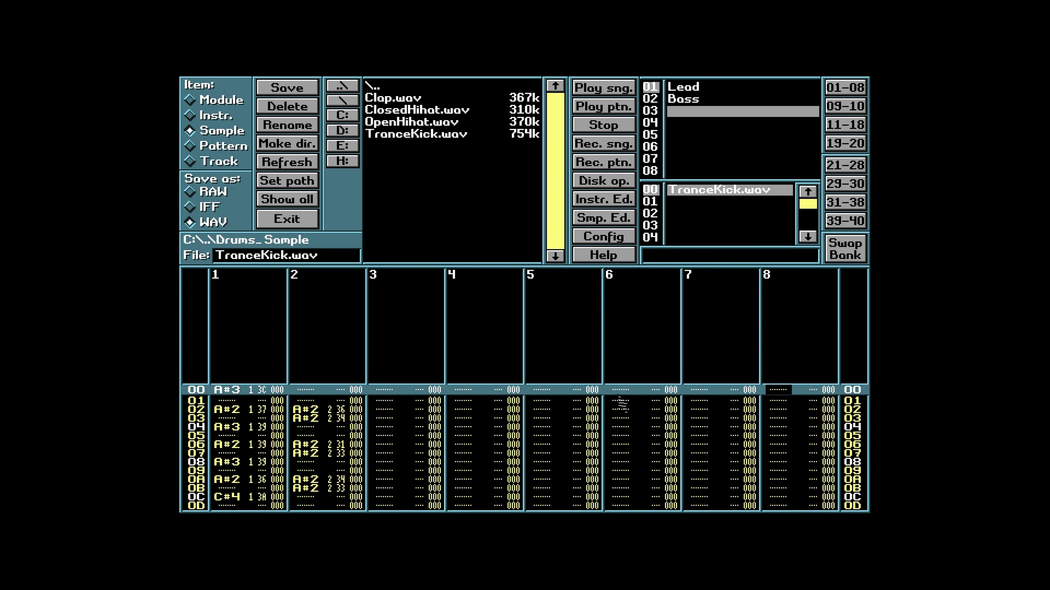
key("Tab")
key("Tab")
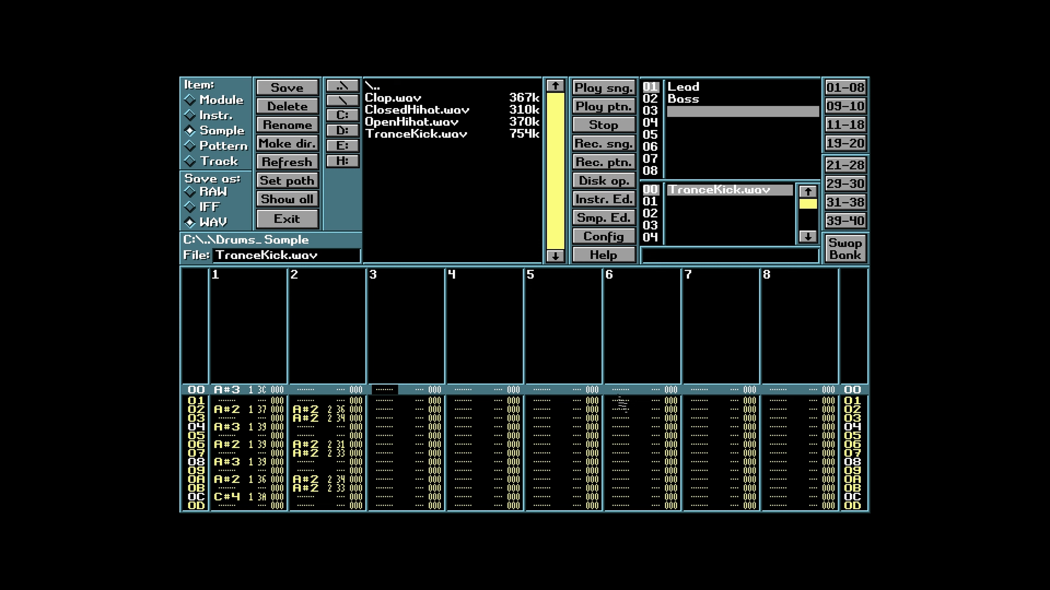
Amplify the TranceKick.wav sample with start and end volume at +184%, and return to the pattern view
key("ctrl+s")
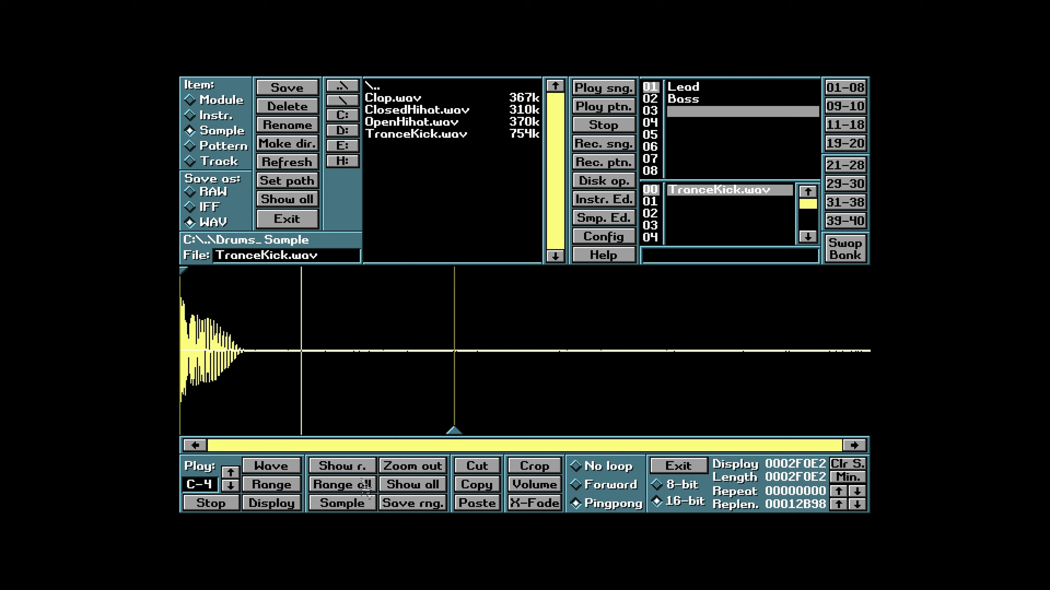
left_click(537, 486)
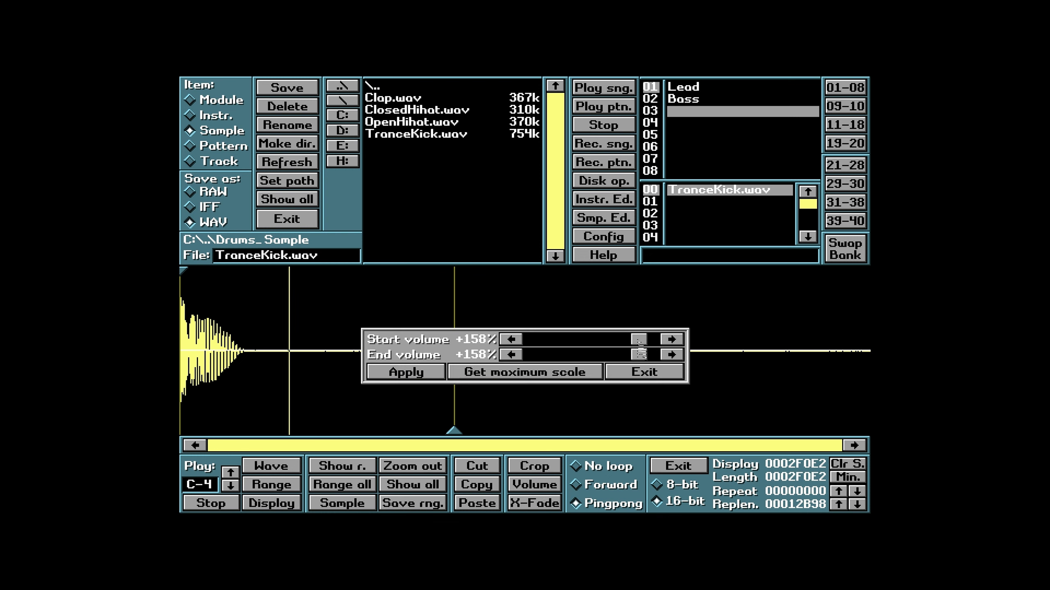
left_click_drag(639, 341, 648, 349)
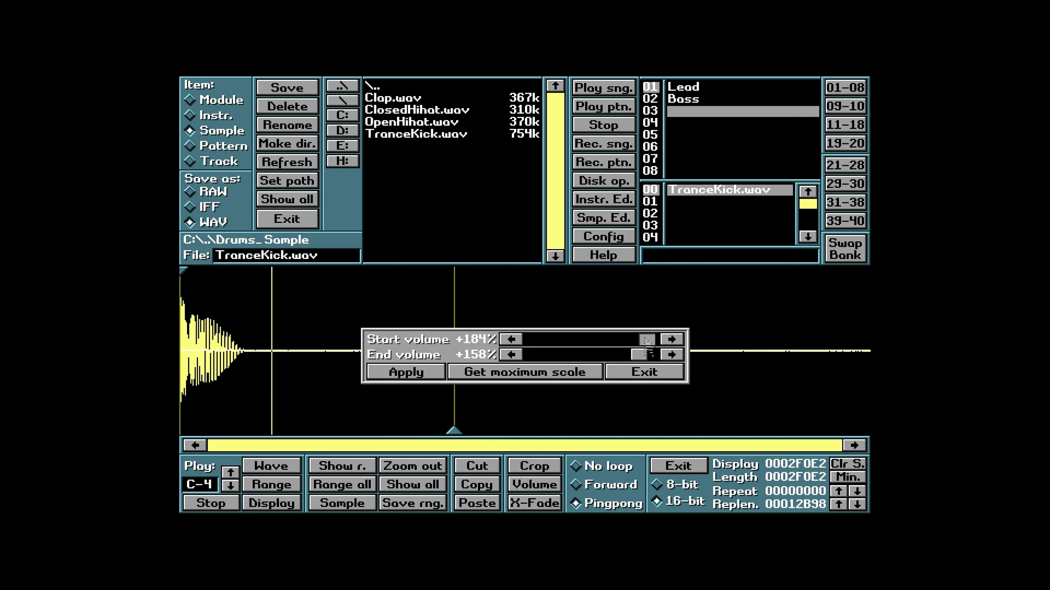
left_click_drag(647, 349, 648, 355)
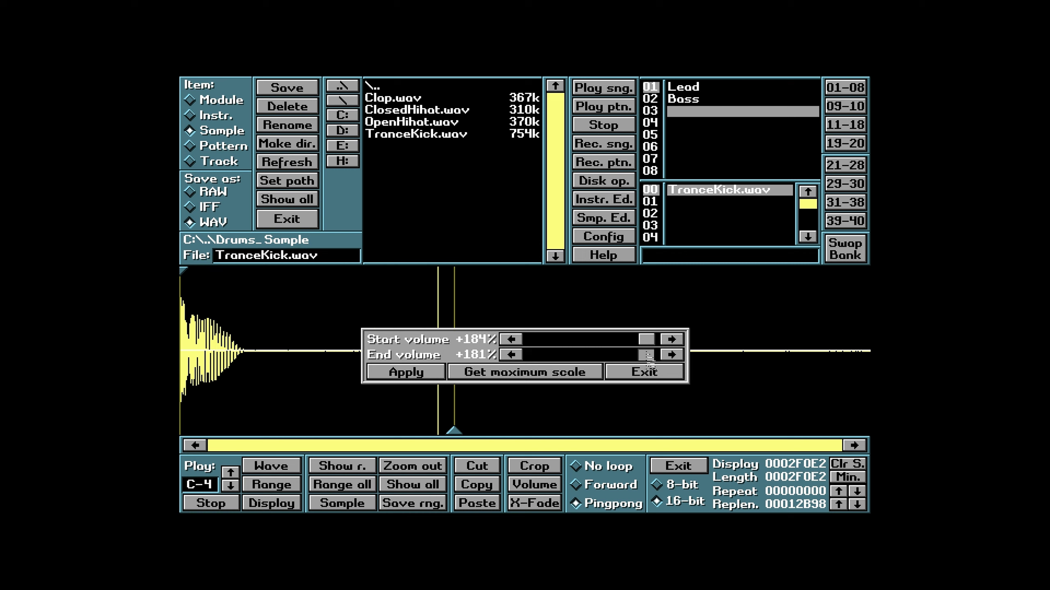
left_click(433, 374)
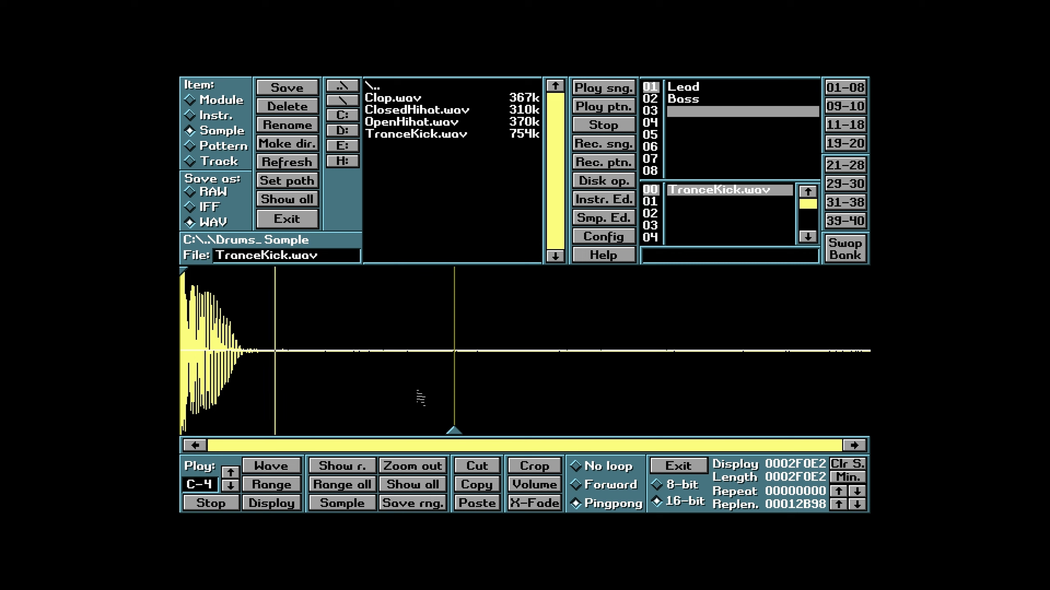
left_click(287, 219)
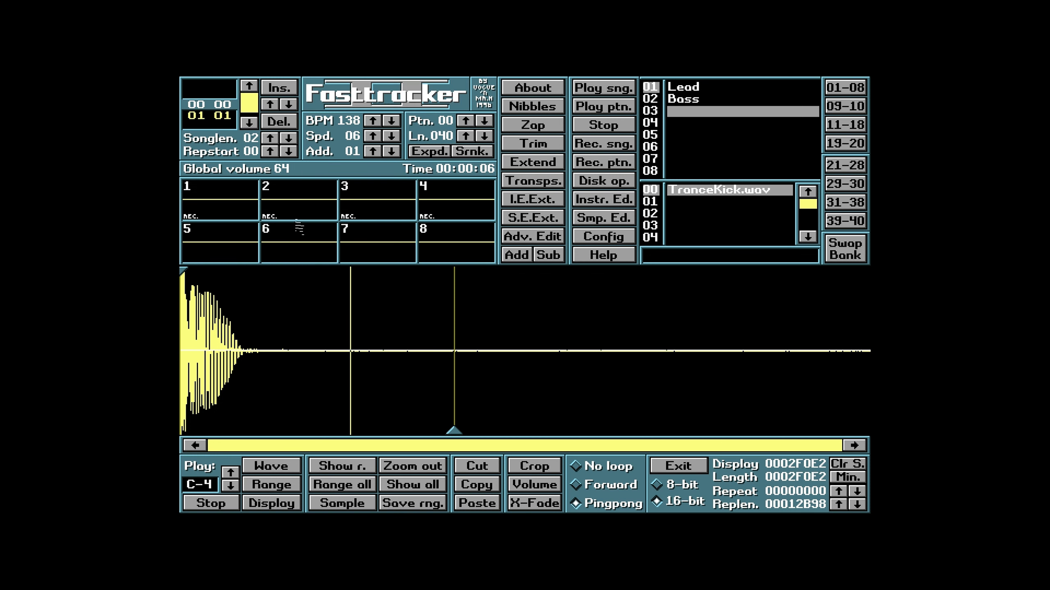
left_click(677, 466)
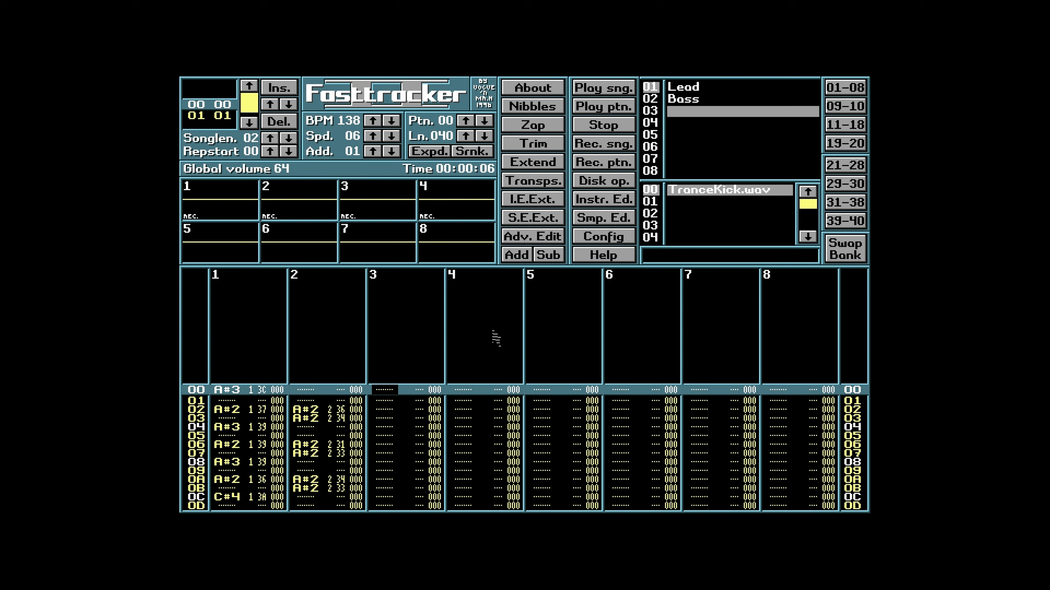
Set Add to 04 and enter A#3 kick notes on every fourth row of track 3 in pattern 00, from row 00 to 3C
left_click(373, 151)
left_click(372, 152)
key("space")
key("j")
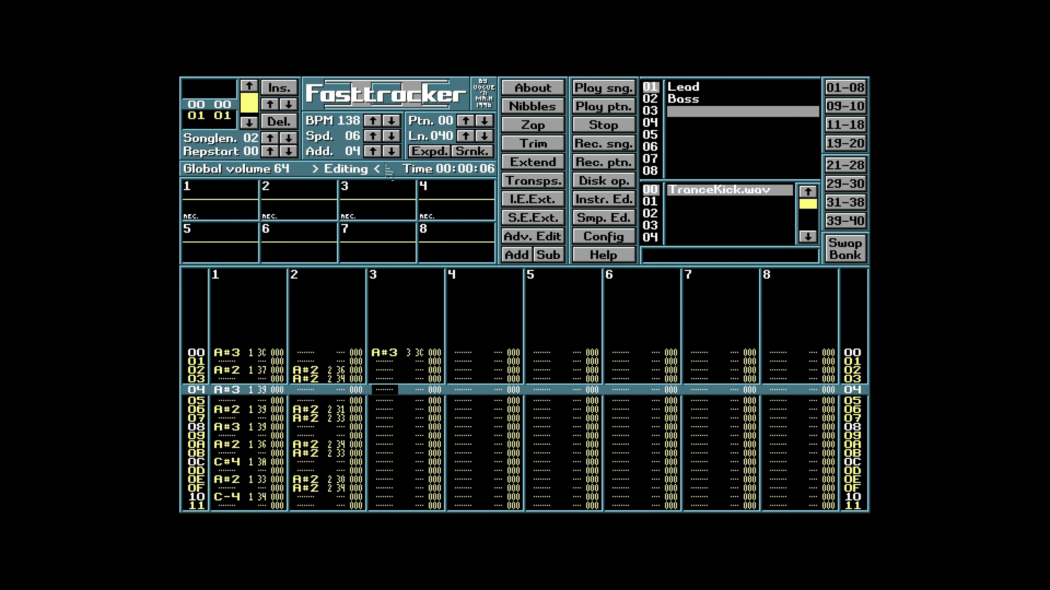
key("j")
key("j")
key("j")
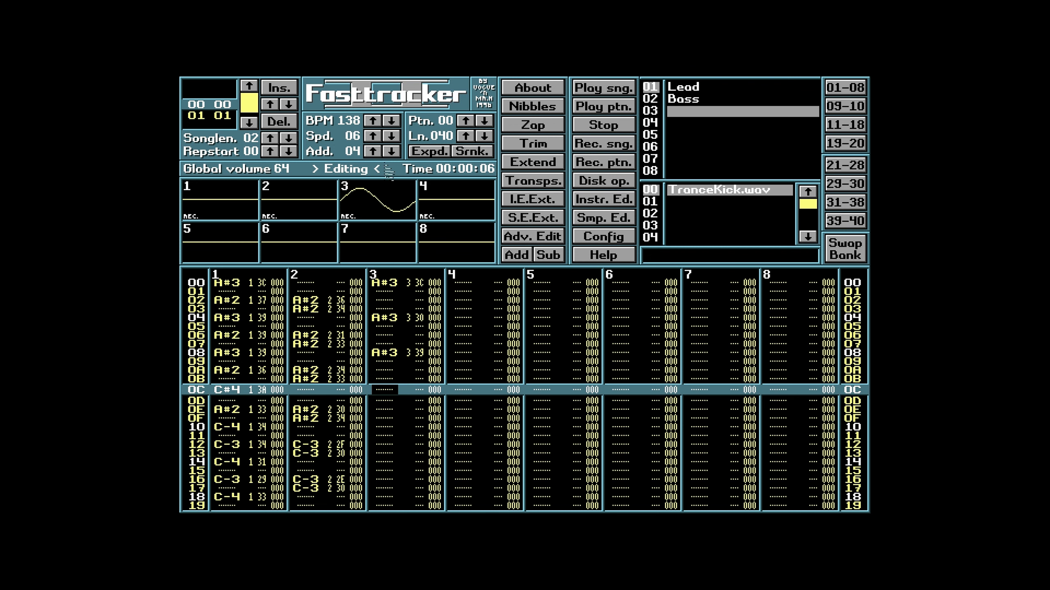
key("j")
key("j")
key("j")
key("j")
key("j")
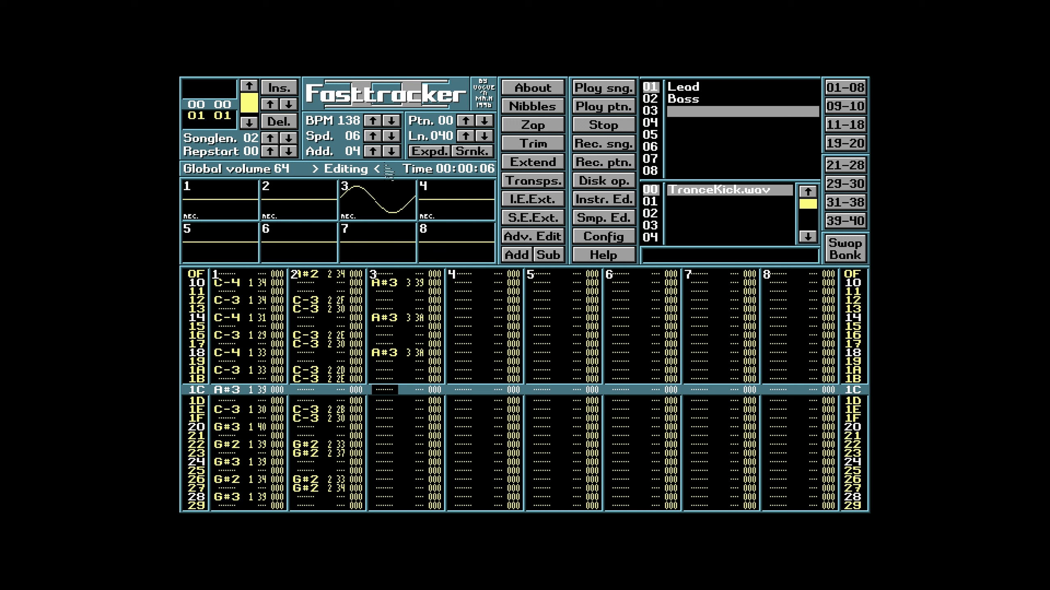
key("j")
key("j")
key("j")
key("j")
key("j")
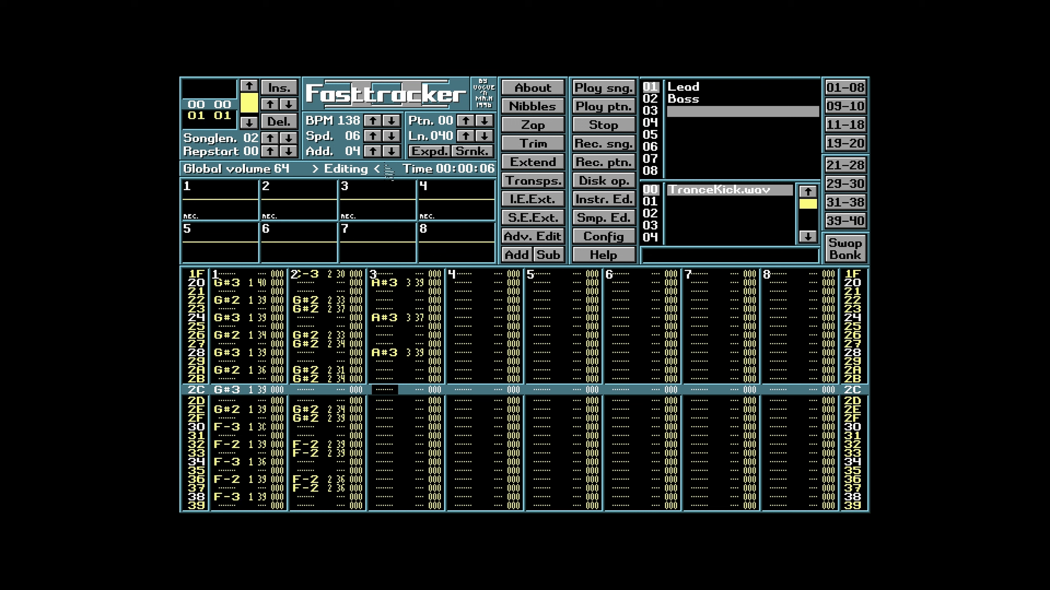
key("j")
key("j")
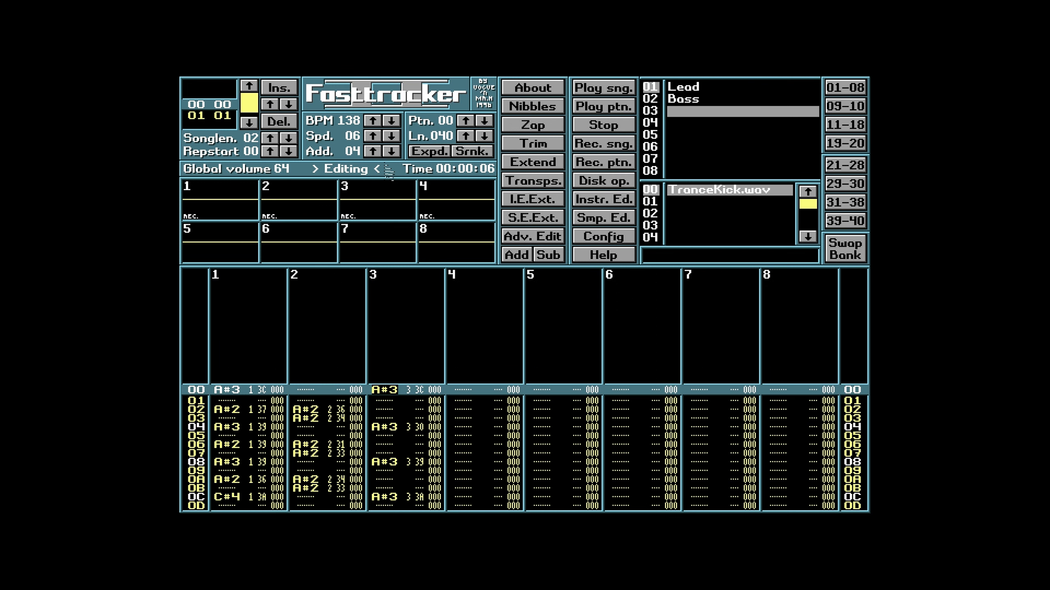
Play pattern 00 to hear the kick with the lead and bass, stop playback, and return to row 00
key("Alt_R")
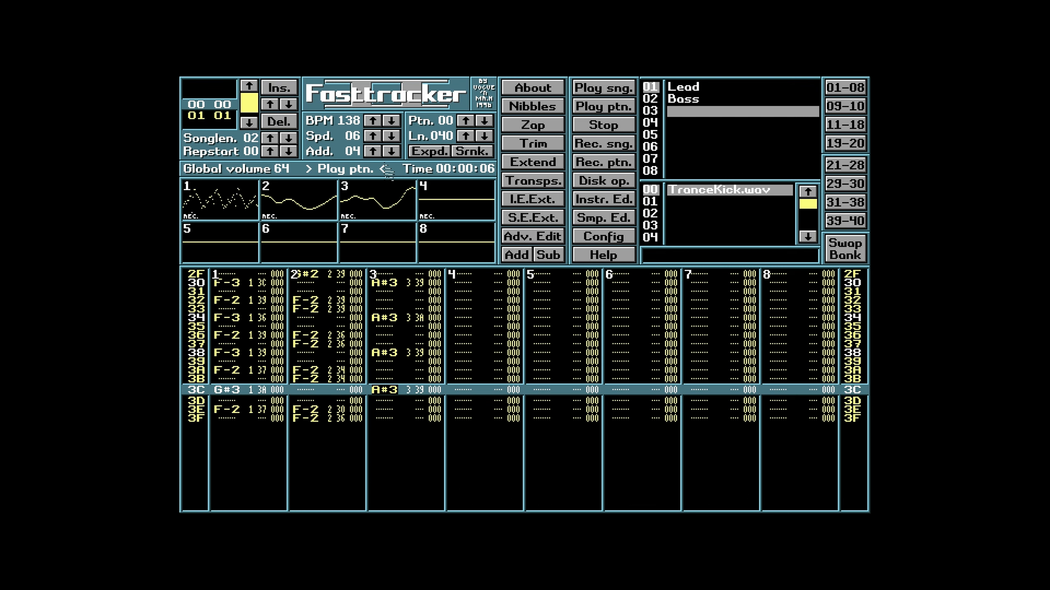
key("space")
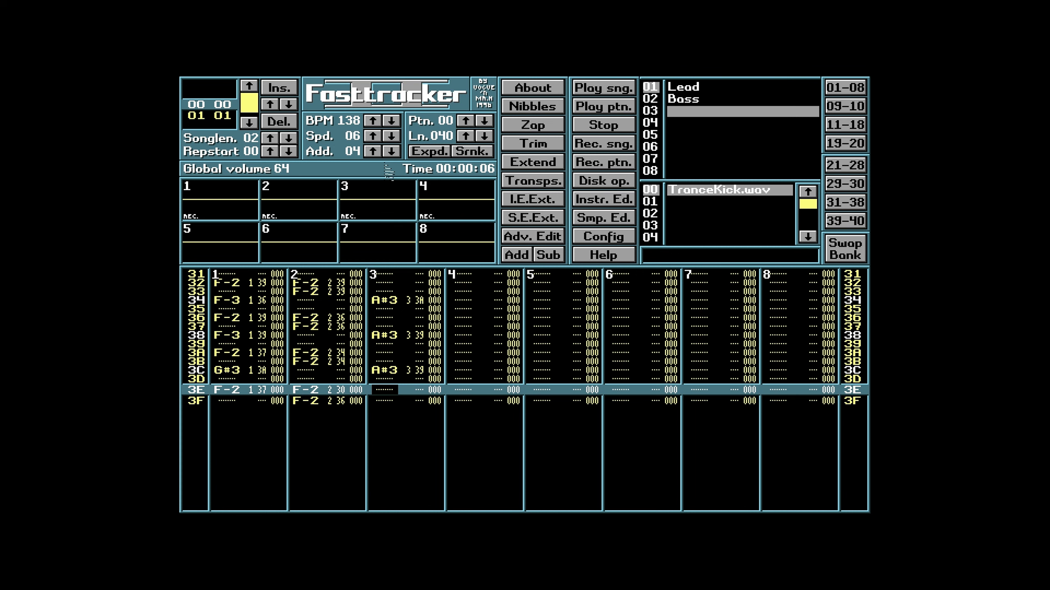
key("Down")
key("Down")
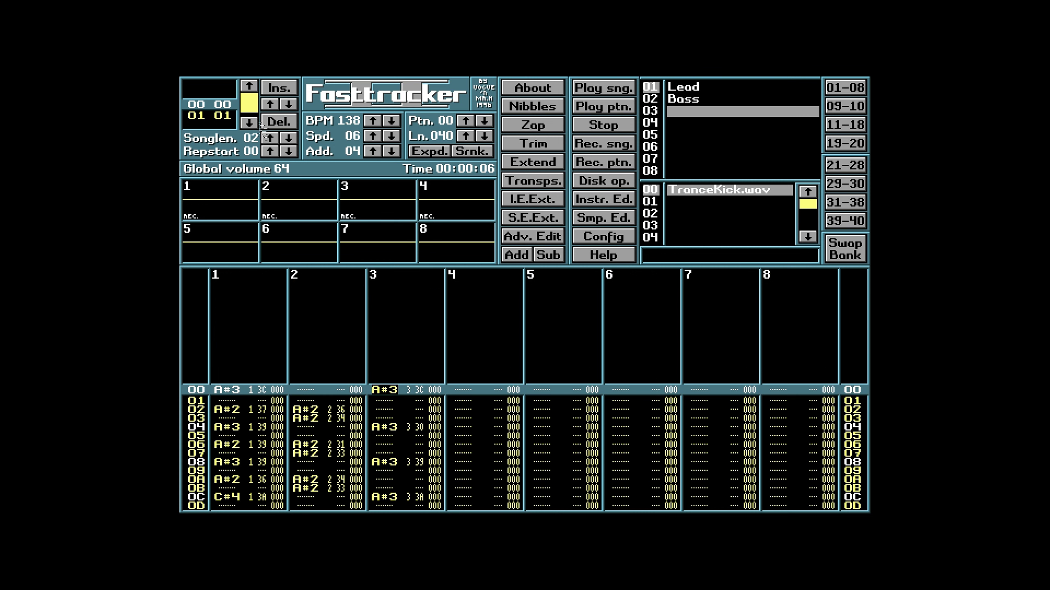
Enter A#3 kick notes on every fourth row of track 3 in pattern 01, from row 00 to 3C
left_click(249, 122)
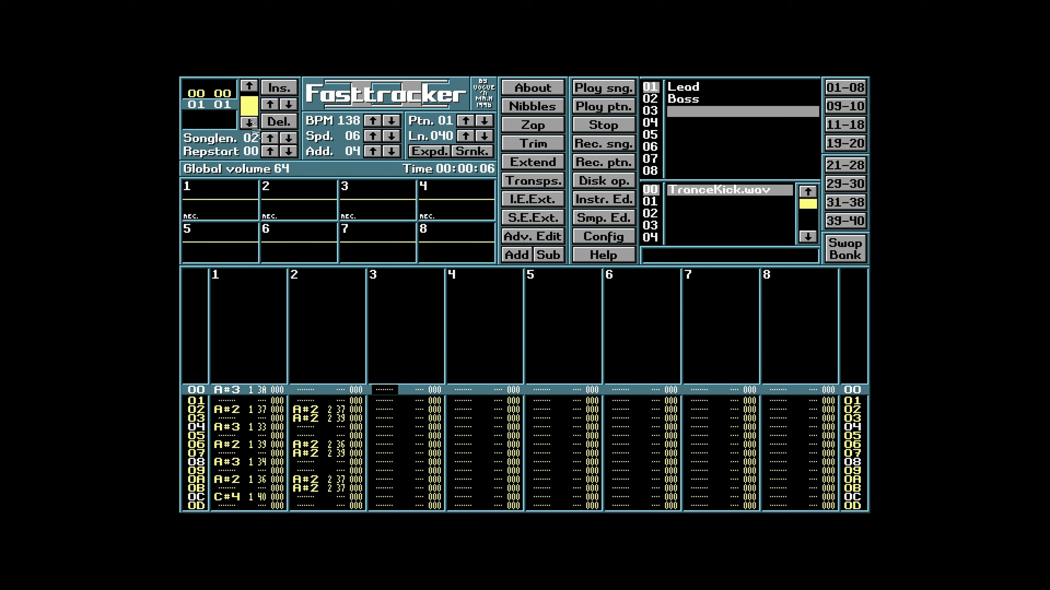
key("space")
key("j")
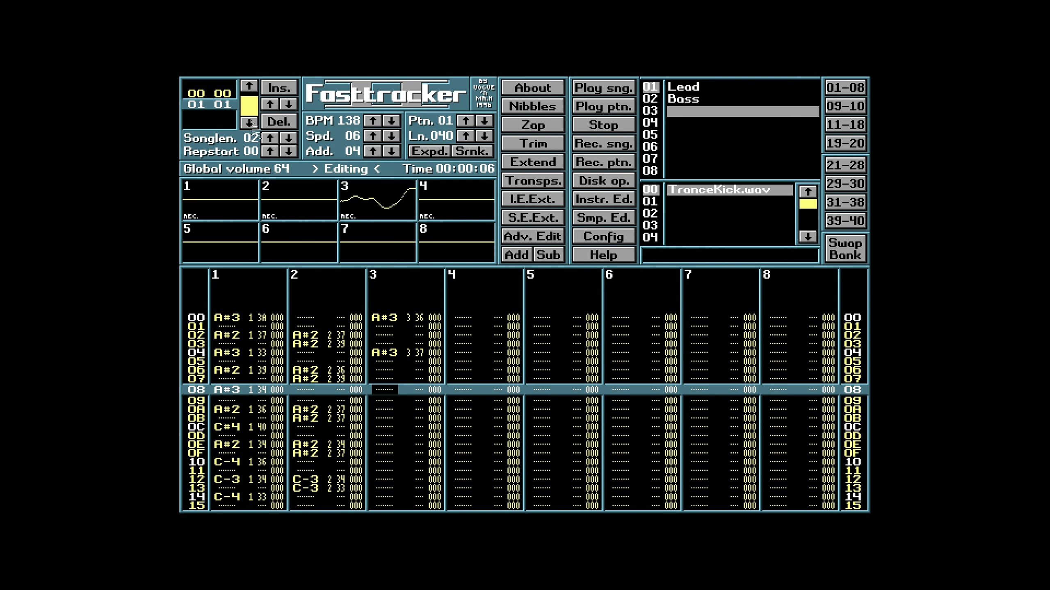
key("j")
key("j")
key("j")
key("j")
key("j")
key("j")
key("j")
key("j")
key("j")
key("j")
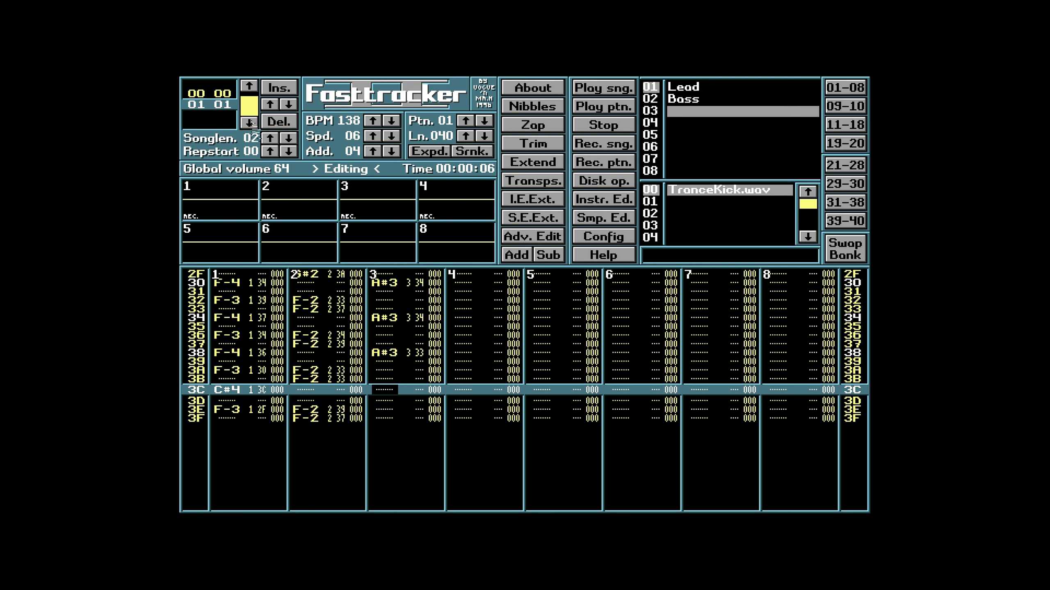
Play pattern 01 with the new kick, stop playback, and return to row 00
key("Alt_R")
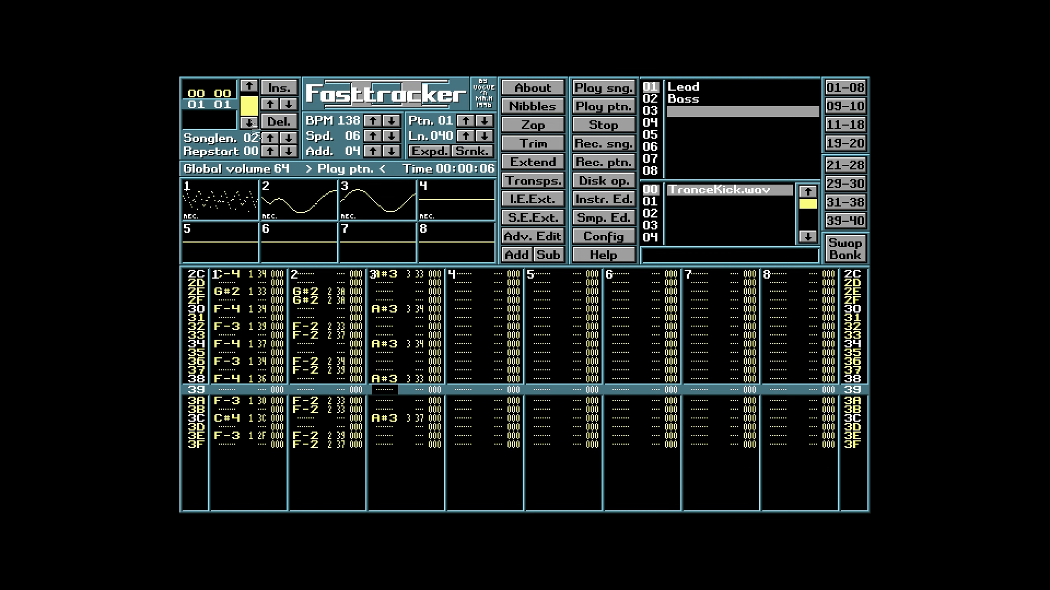
key("space")
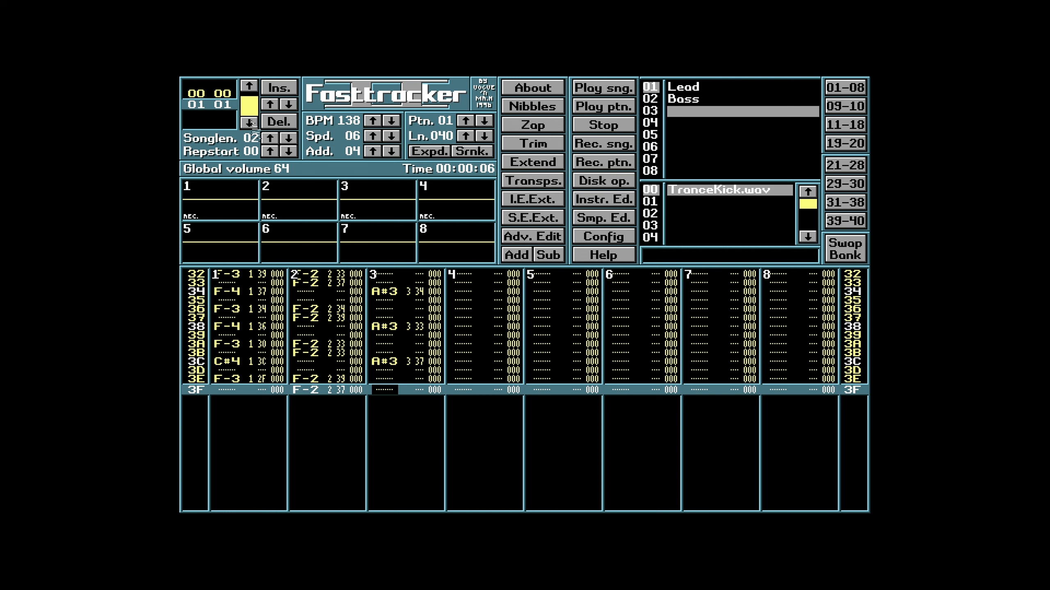
key("Down")
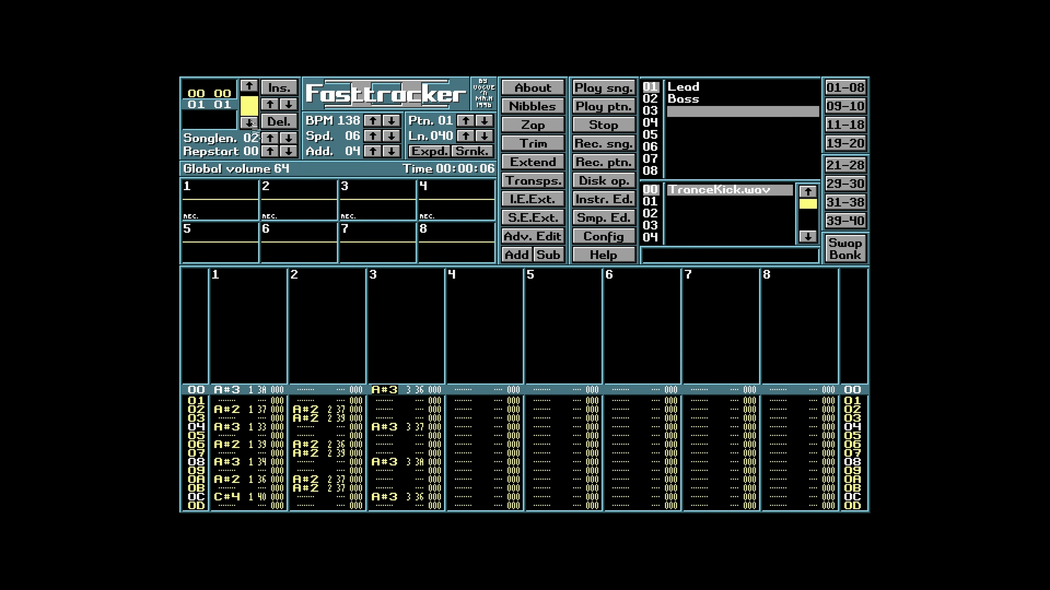
Go to track 4 of pattern 00 at song position 00 and name instrument 03 "Kick"
left_click(249, 86)
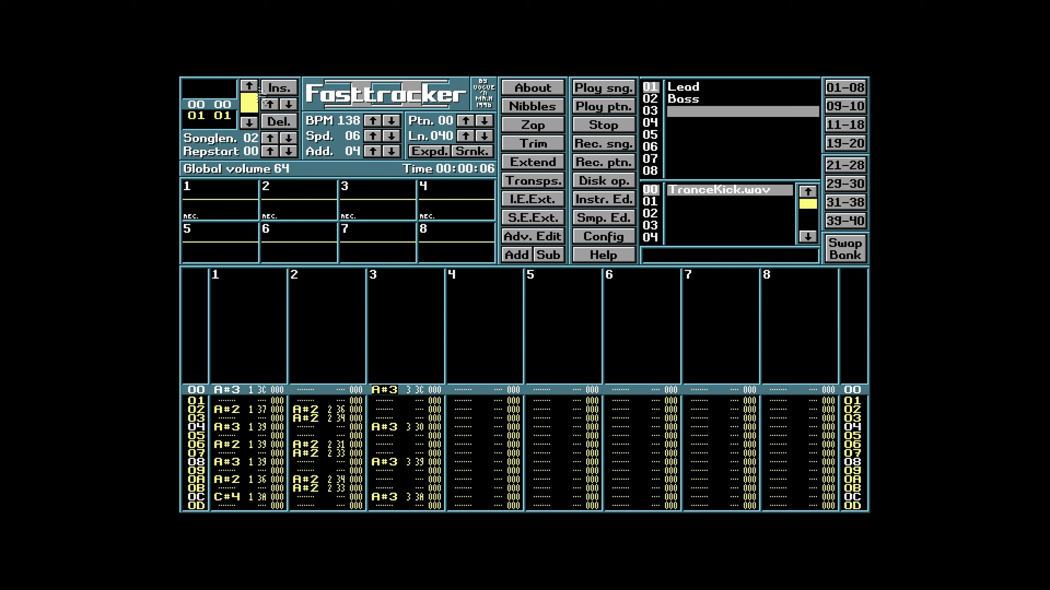
key("Tab")
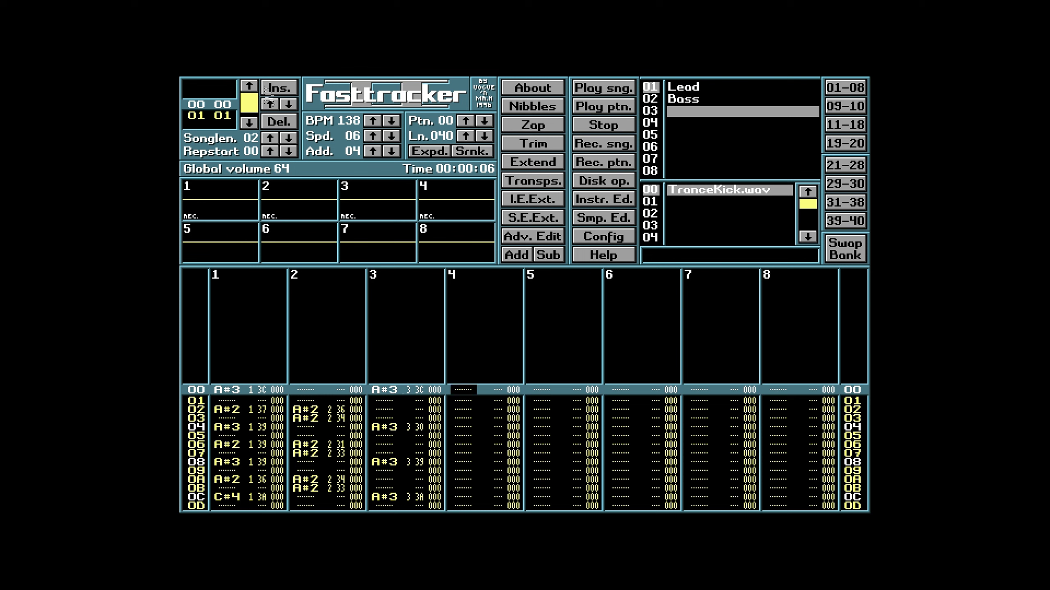
left_click(680, 112)
Load Clap.wav from the Drums_Sample folder into instrument 04, using Convert for the stereo sample
left_click(655, 125)
left_click(686, 105)
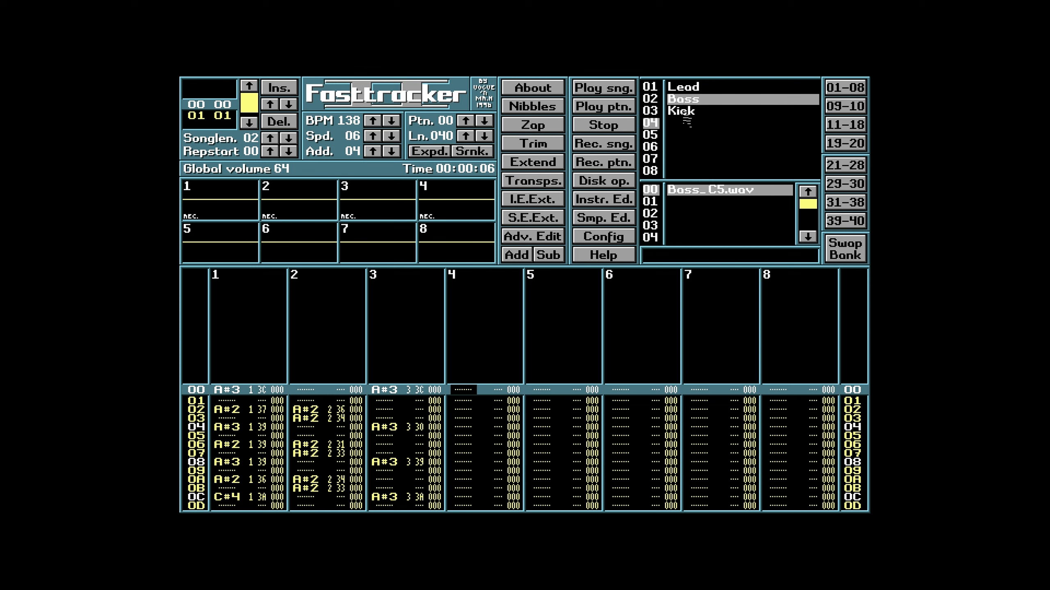
left_click(686, 112)
left_click(654, 137)
left_click(679, 125)
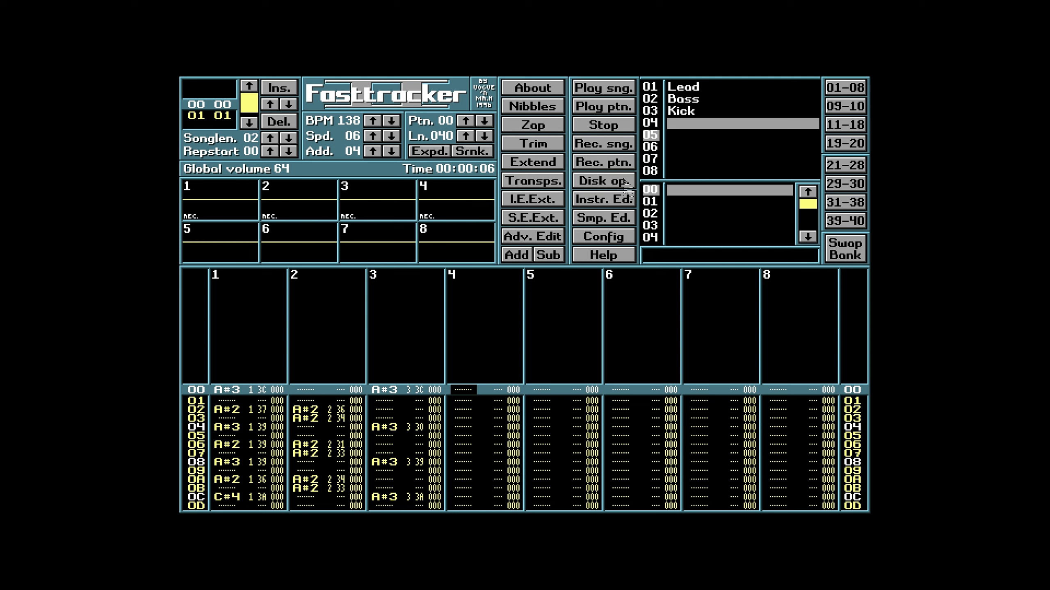
left_click(626, 185)
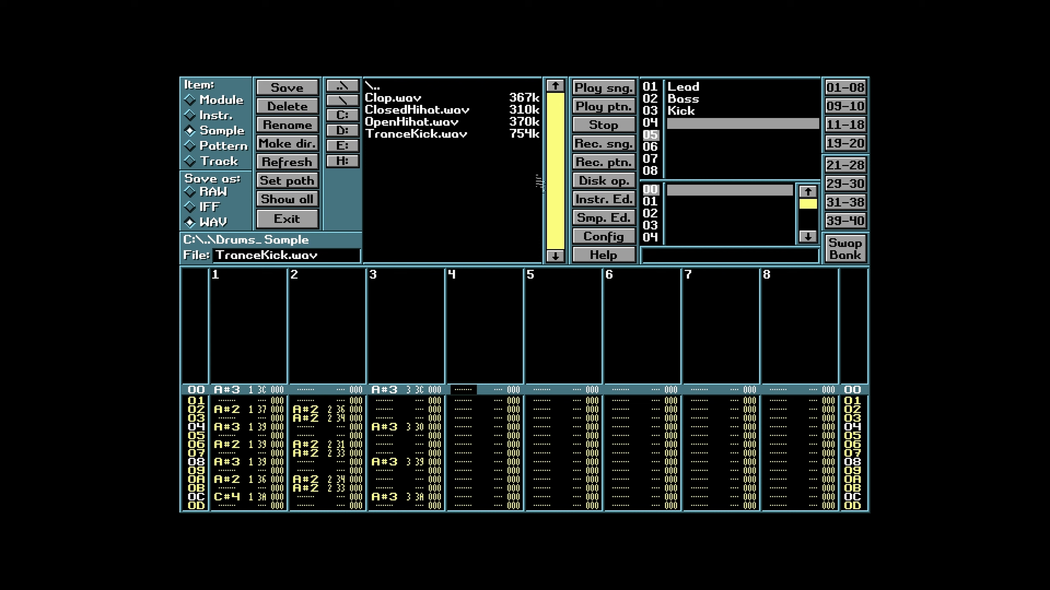
left_click(394, 104)
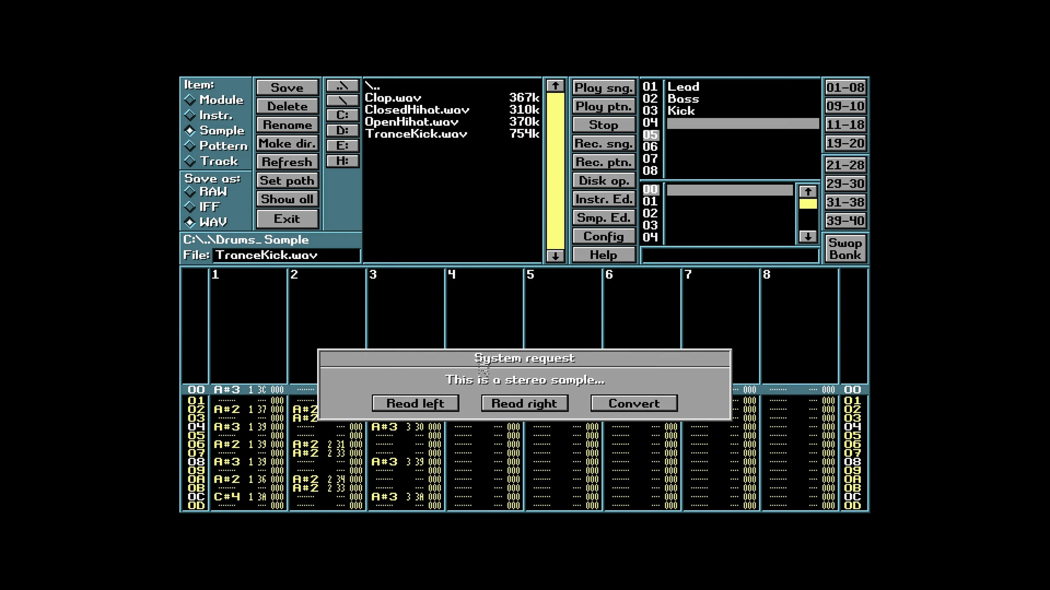
left_click(618, 407)
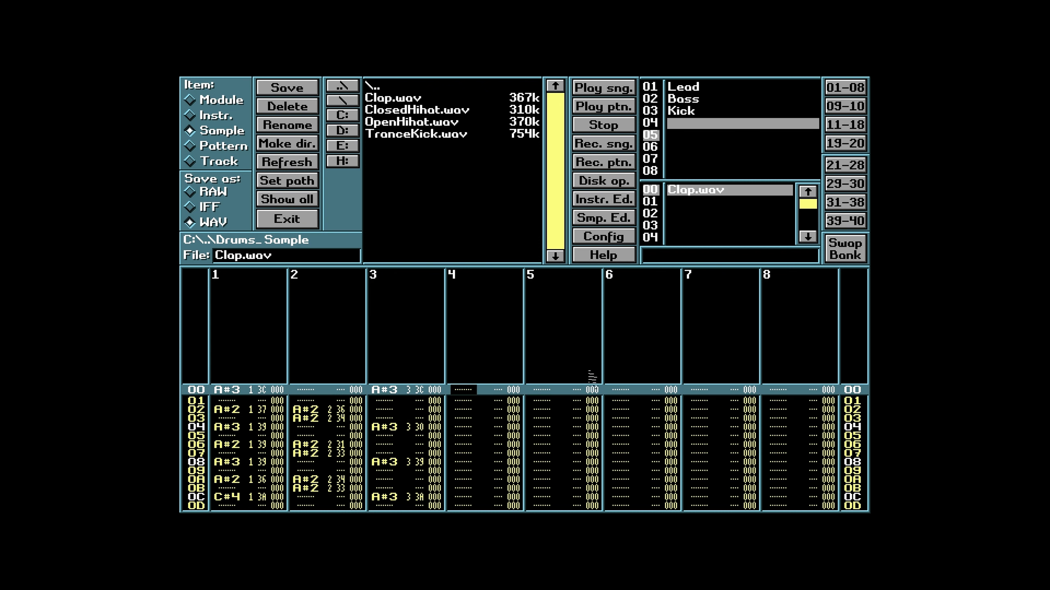
left_click(308, 223)
Audition the clap sample by playing a note several times without recording it
key("z")
key("z")
key("z")
key("z")
key("z")
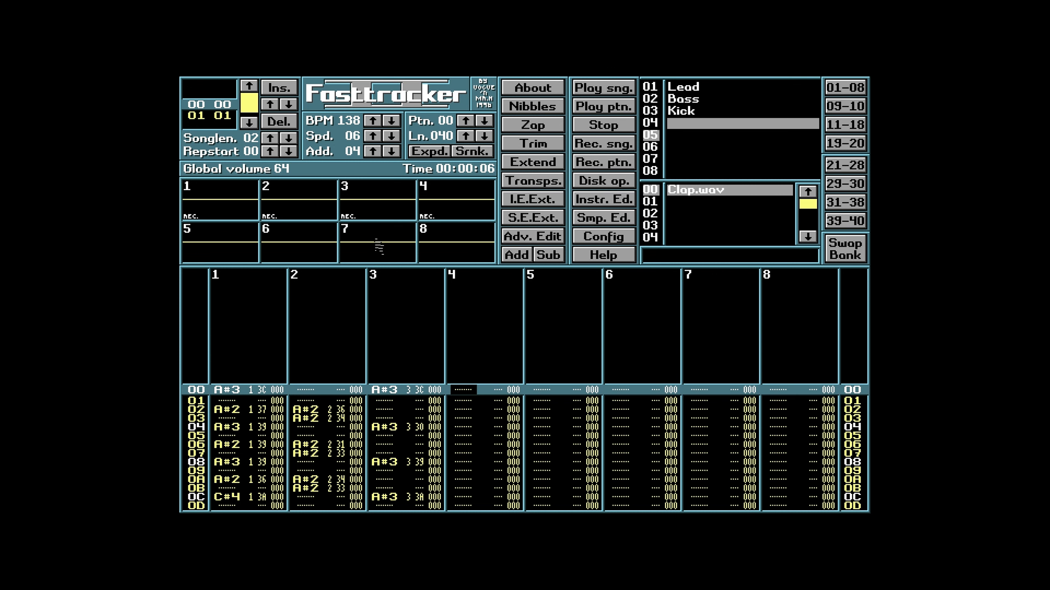
Amplify the Clap.wav sample to its maximum scale, with start and end volume at +146%
key("ctrl+s")
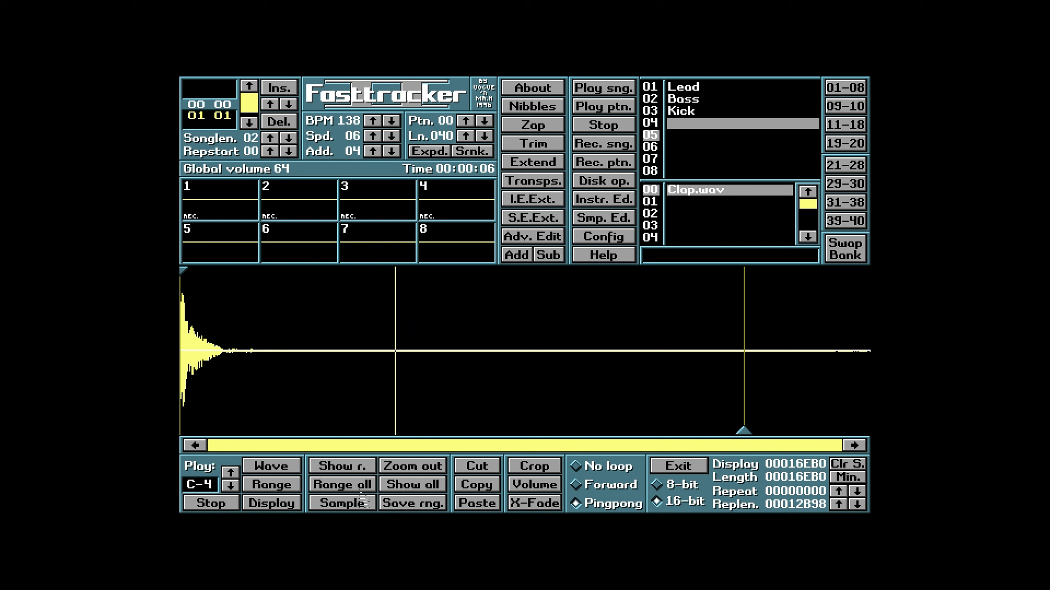
left_click(235, 505)
left_click(537, 492)
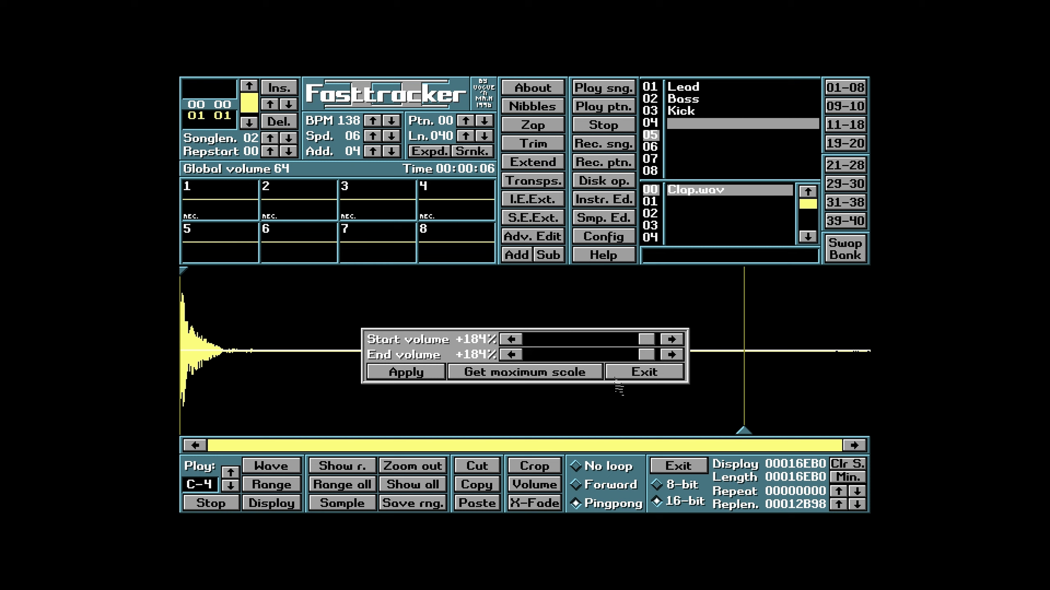
left_click(559, 378)
left_click(552, 374)
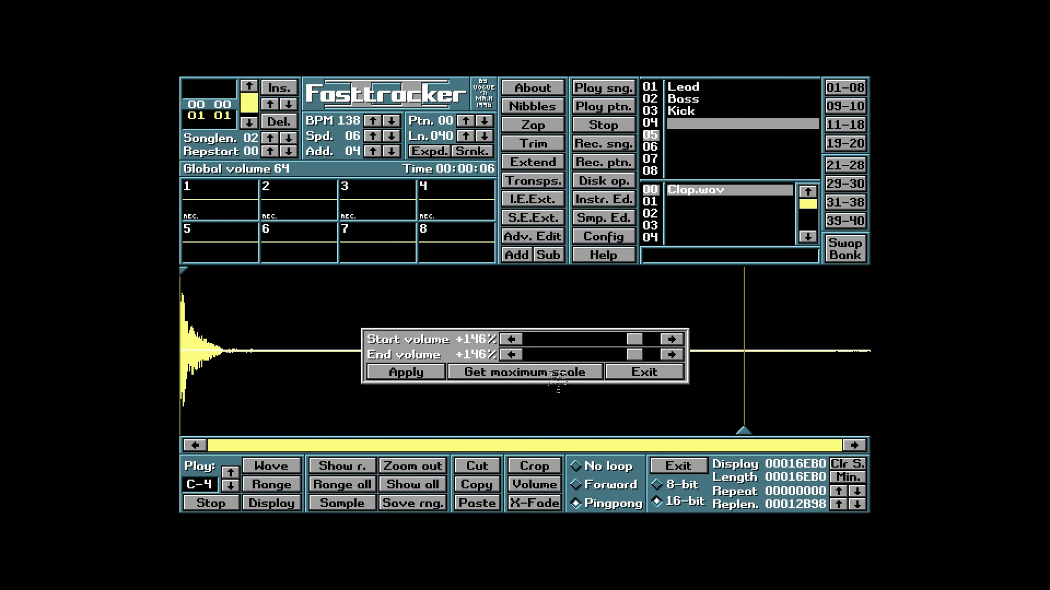
left_click(425, 376)
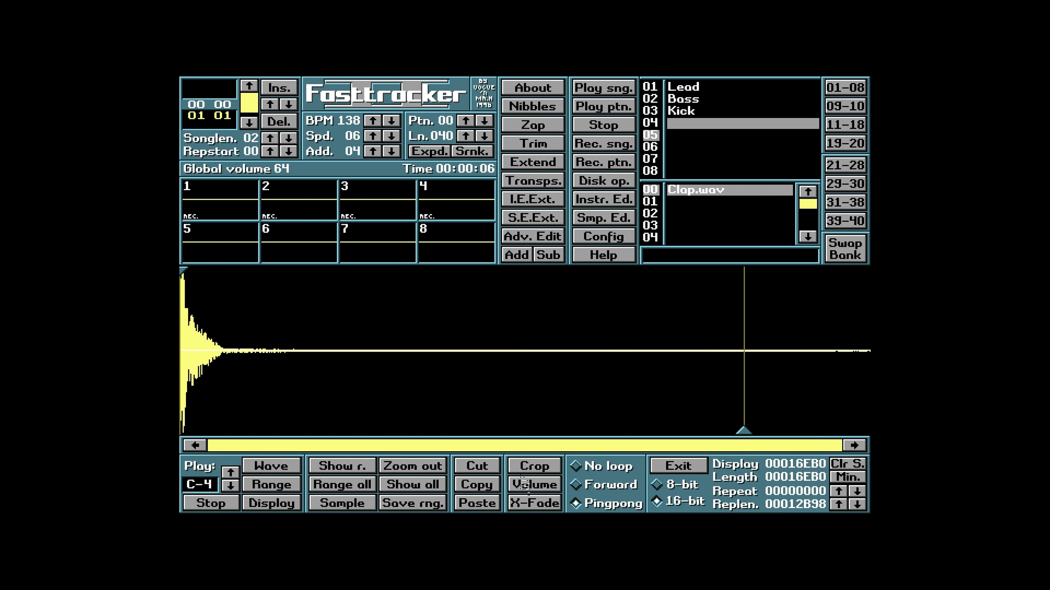
Amplify the Clap.wav sample with start and end volume both at +200%
left_click(537, 490)
left_click(520, 378)
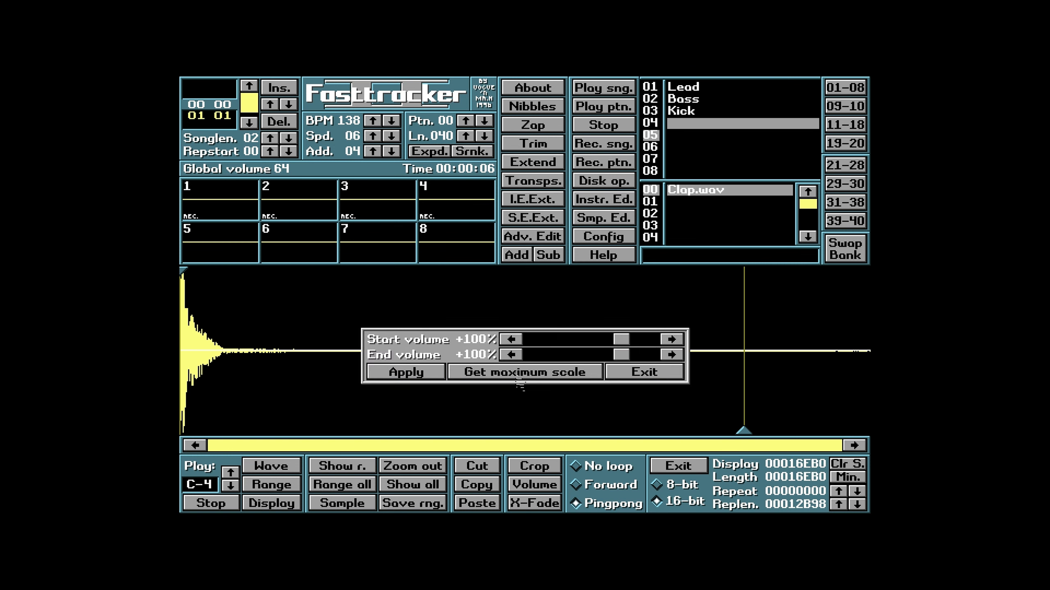
left_click_drag(621, 339, 702, 356)
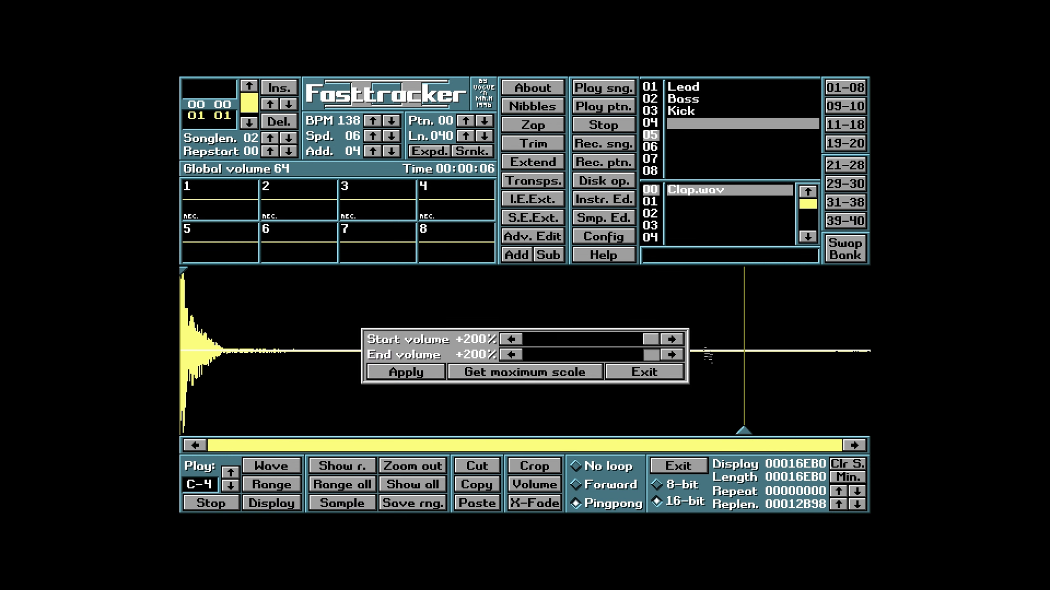
left_click(431, 374)
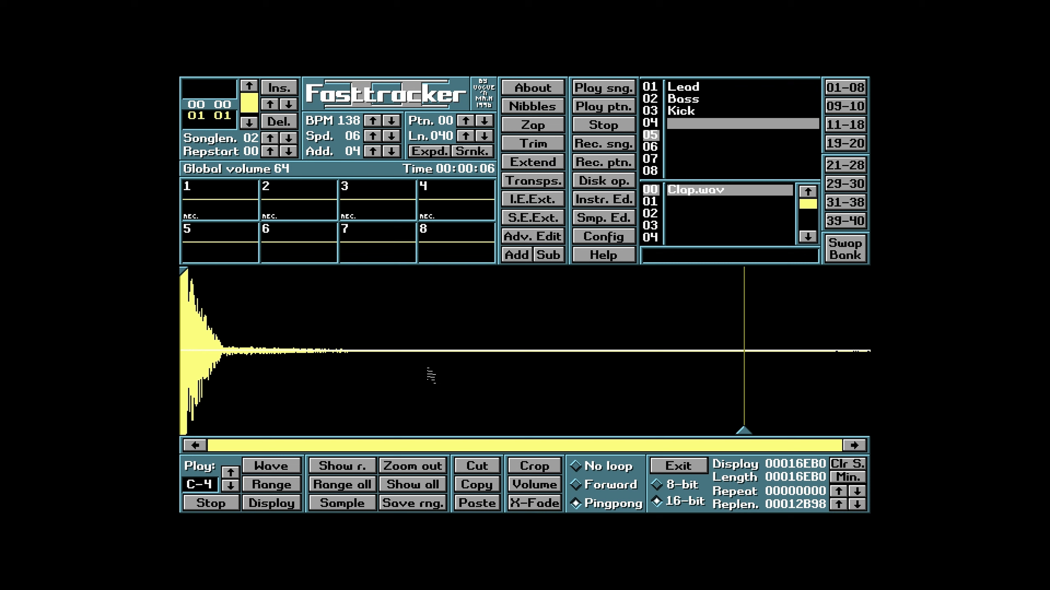
Audition the amplified clap sample by playing the same note repeatedly without recording it
key("z")
key("z")
key("z")
key("z")
key("z")
key("z")
key("z")
key("z")
key("z")
key("z")
key("z")
Rescale the Clap.wav sample to its maximum scale and stop its playback
left_click(515, 485)
left_click(547, 374)
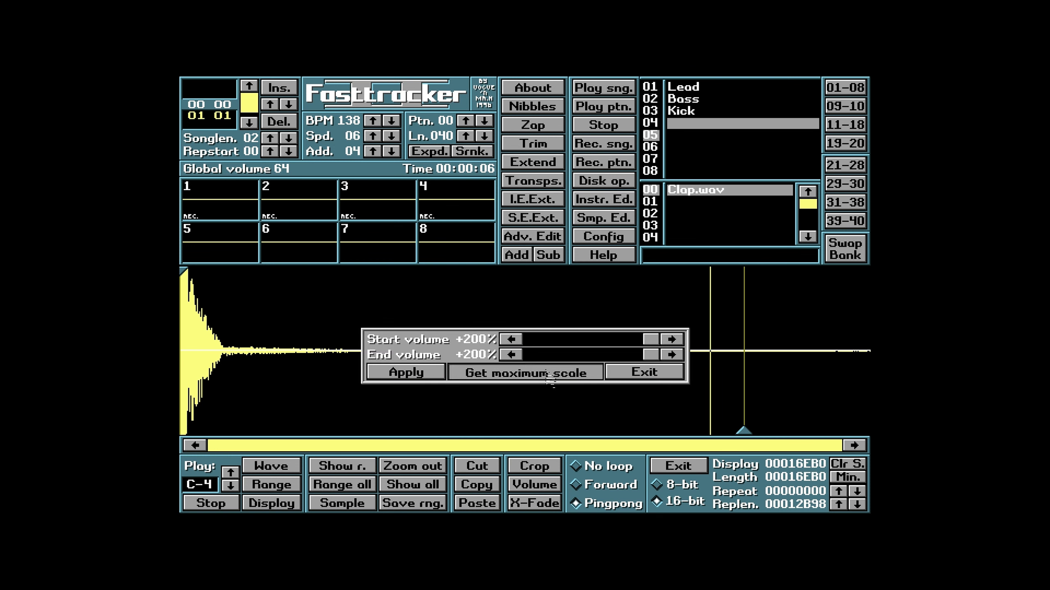
left_click(433, 374)
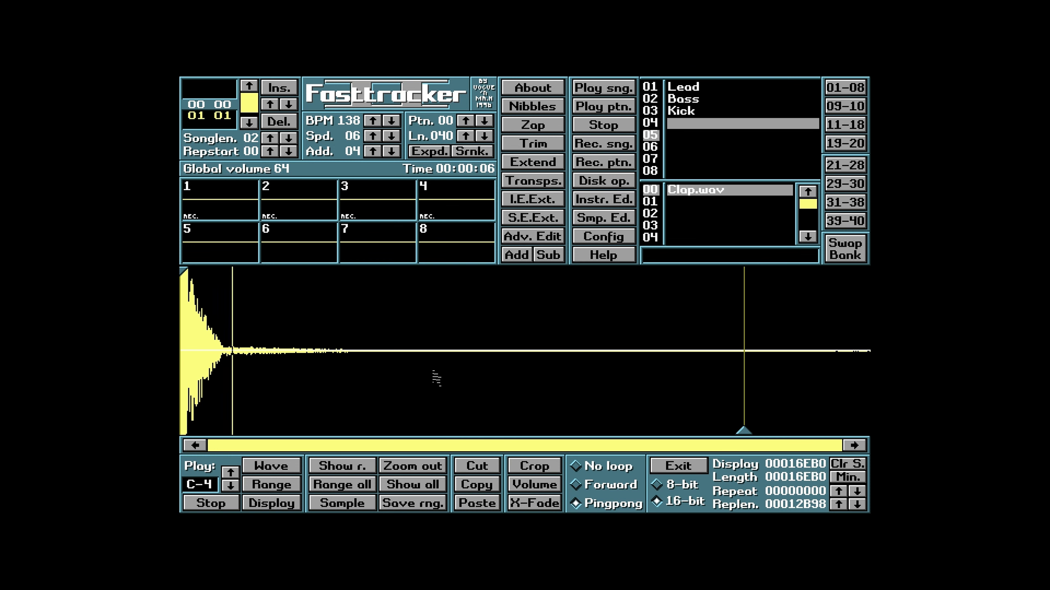
left_click(210, 503)
Amplify the Clap.wav sample with start and end volume both at +139%, auditioning it along the way
left_click(534, 485)
key("z")
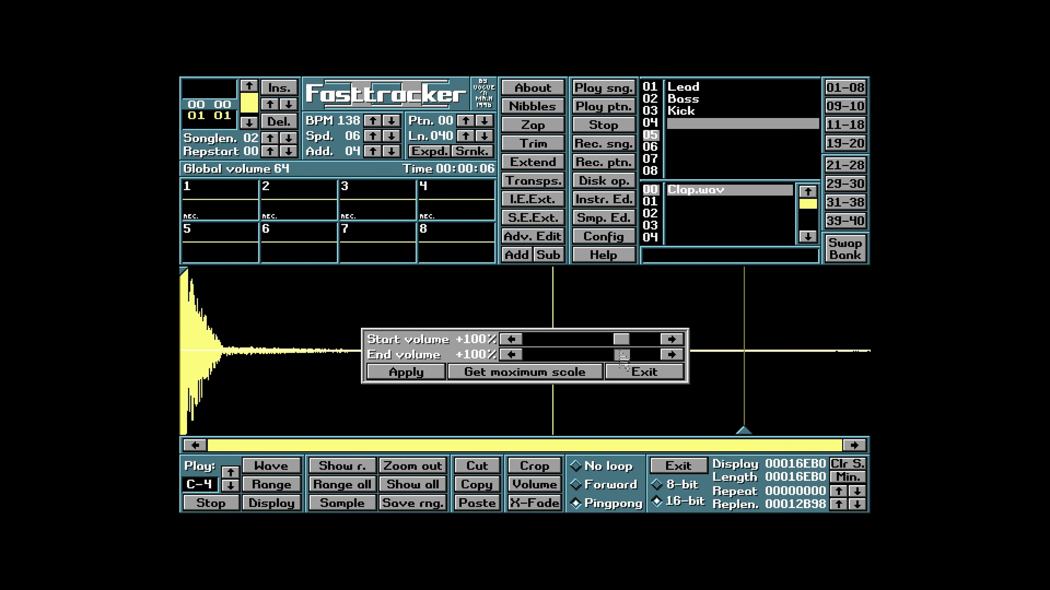
left_click_drag(621, 356, 635, 340)
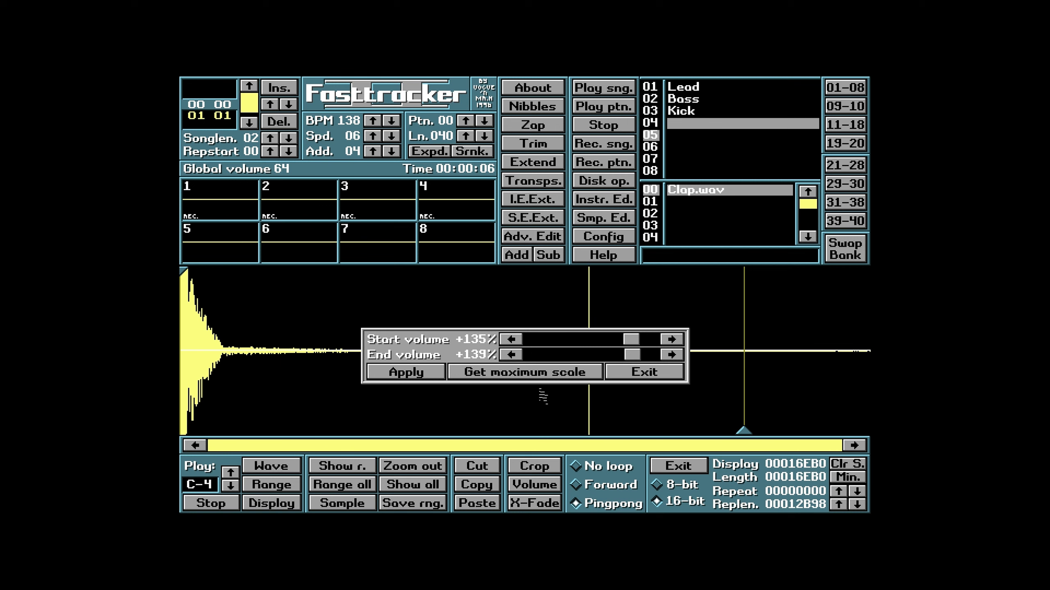
left_click_drag(631, 340, 634, 340)
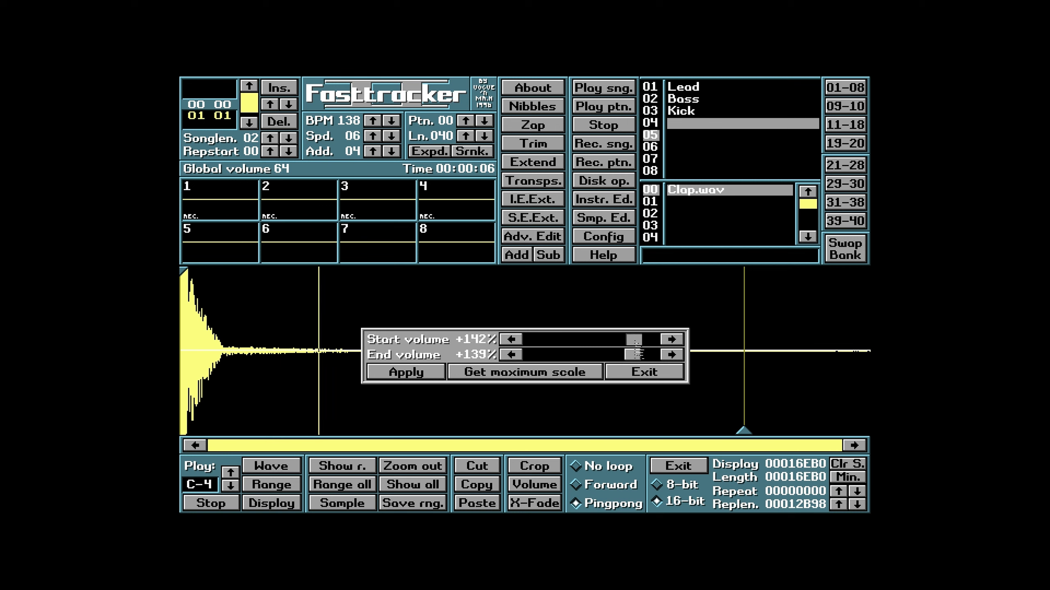
left_click(533, 374)
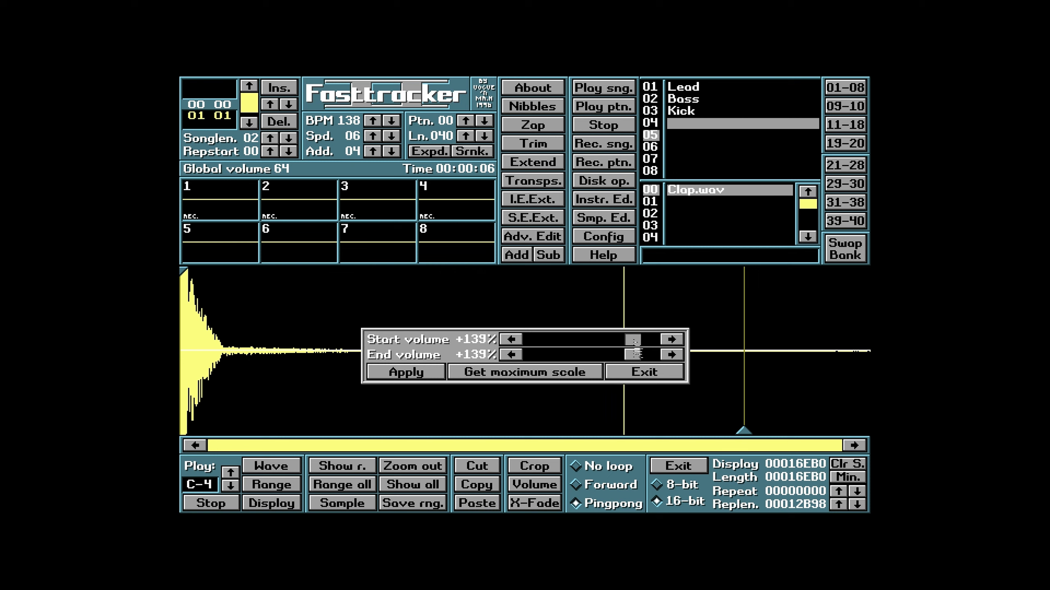
left_click(407, 373)
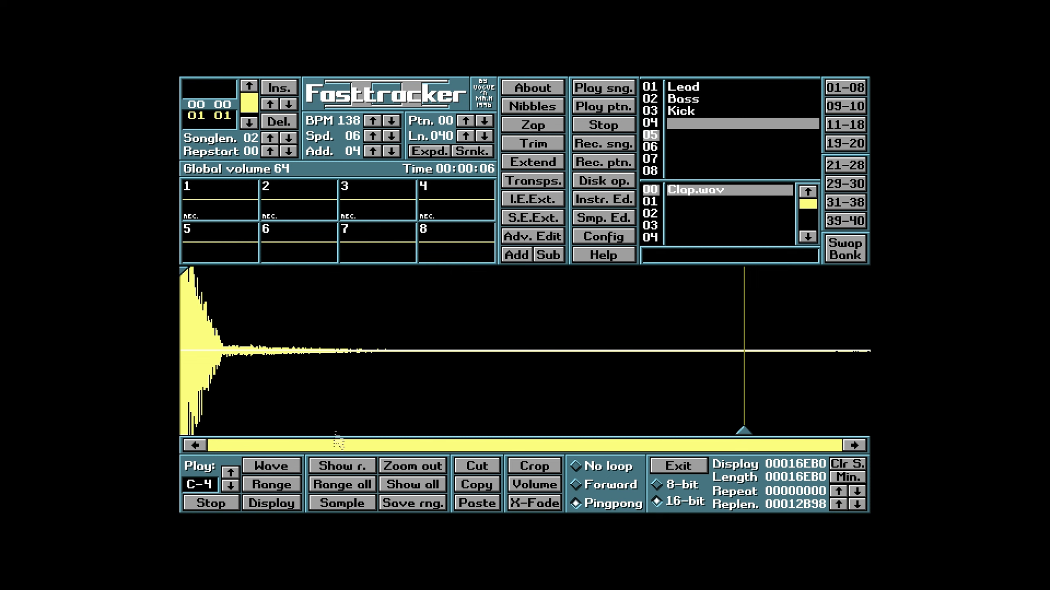
Amplify the Clap.wav sample at -200% start and end volume, apply its maximum scale, and audition it
left_click(534, 483)
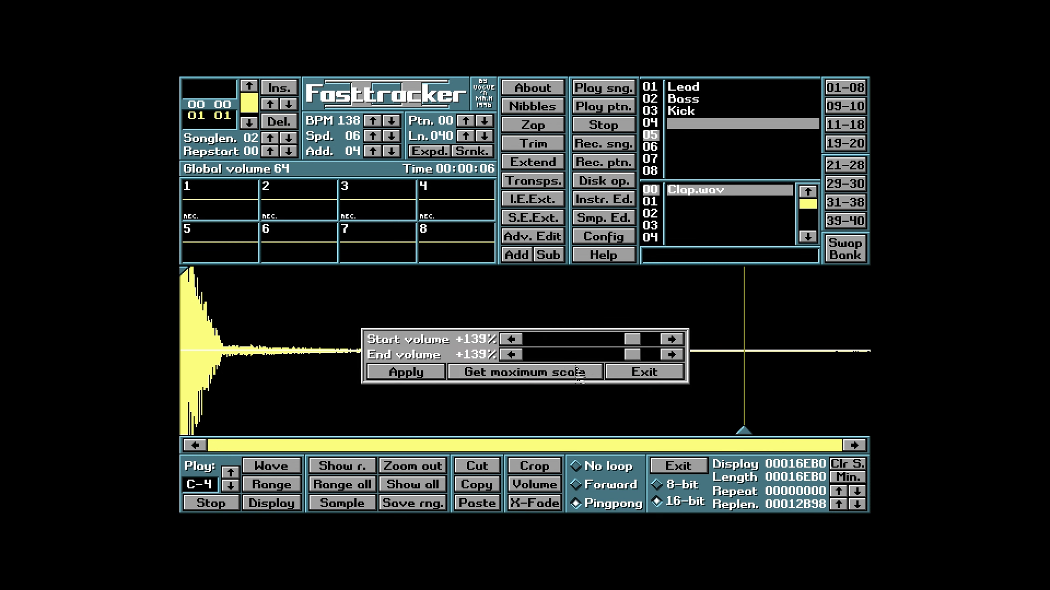
left_click_drag(631, 340, 483, 364)
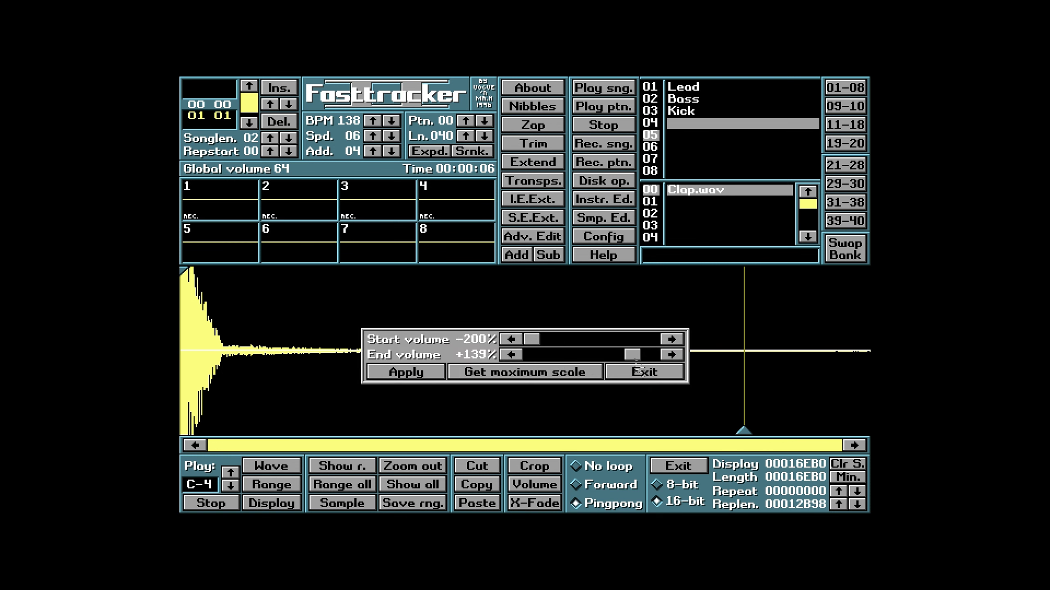
left_click_drag(635, 360, 533, 356)
left_click(416, 374)
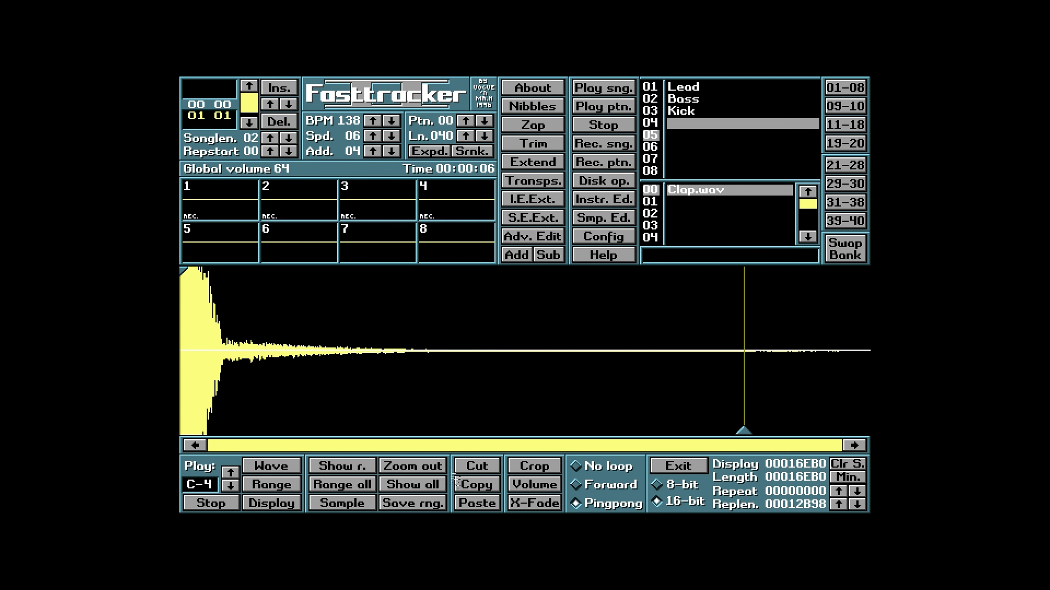
left_click(535, 487)
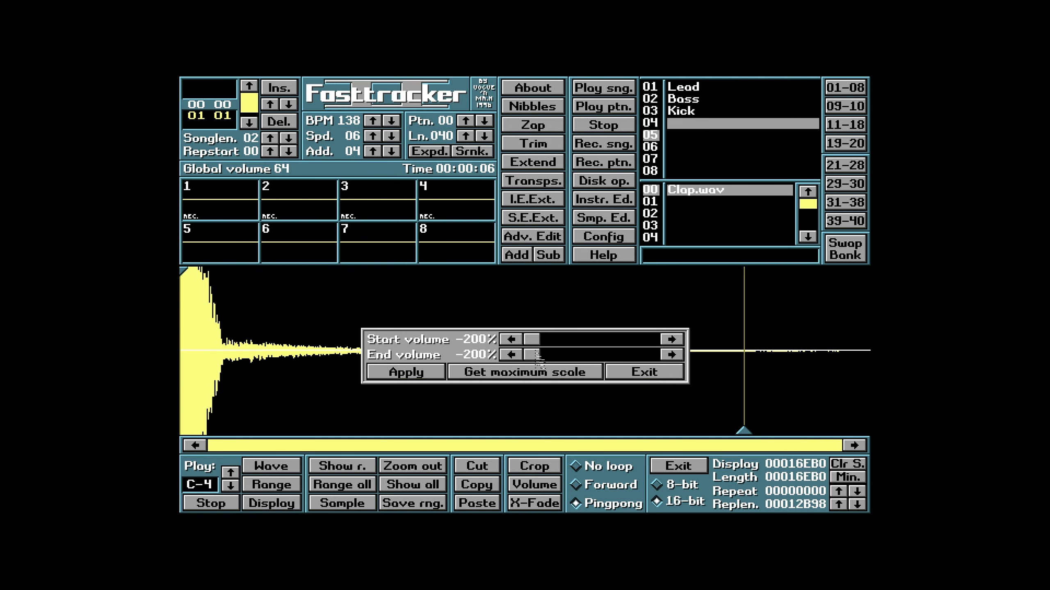
left_click(524, 374)
left_click(423, 374)
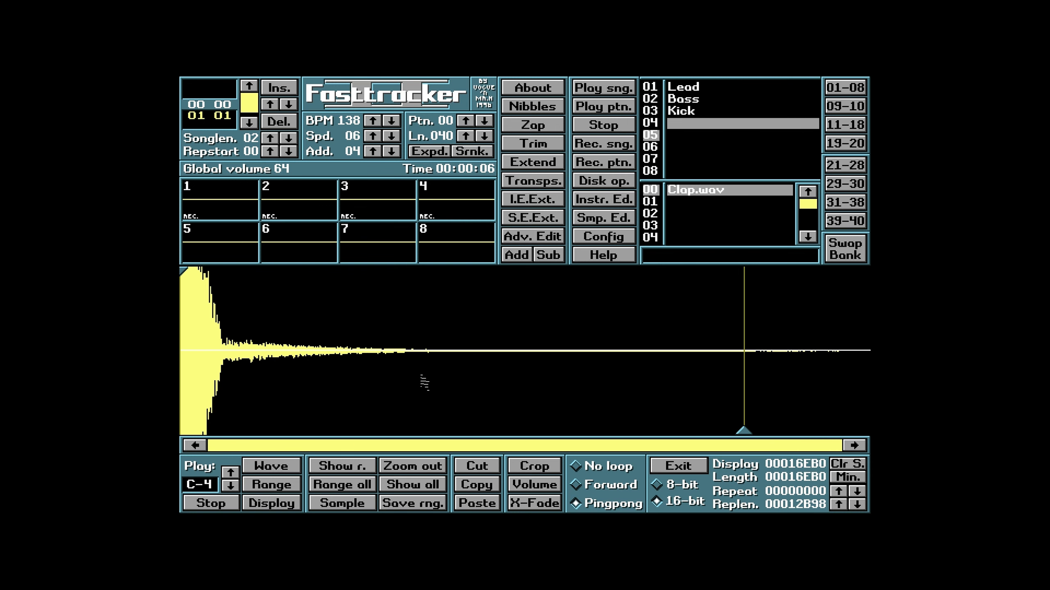
key("z")
Reduce the Clap.wav sample's loudness with start and end volume both at +32%
left_click(525, 491)
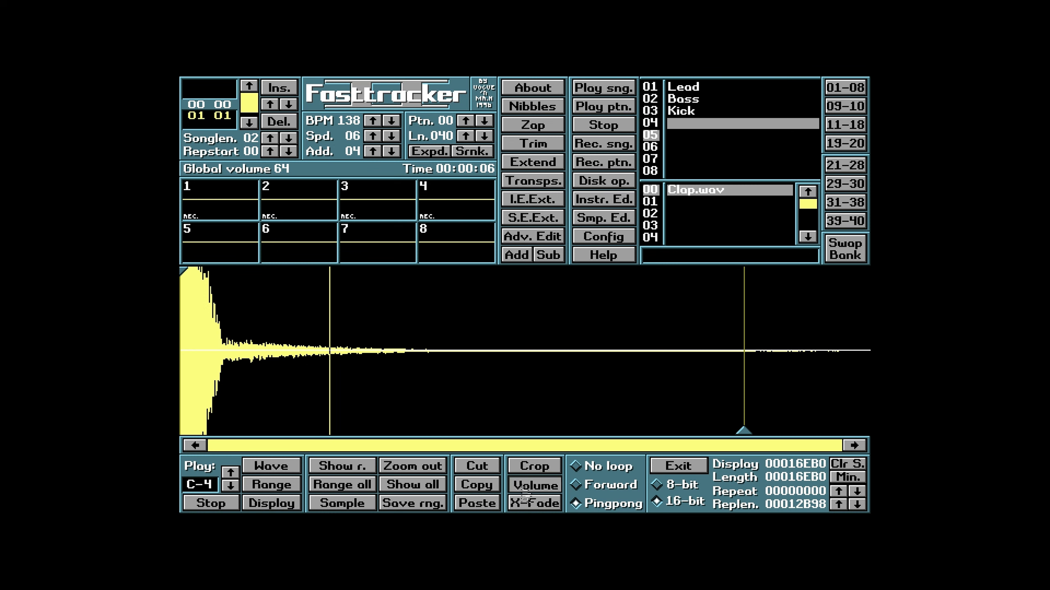
left_click_drag(624, 340, 601, 340)
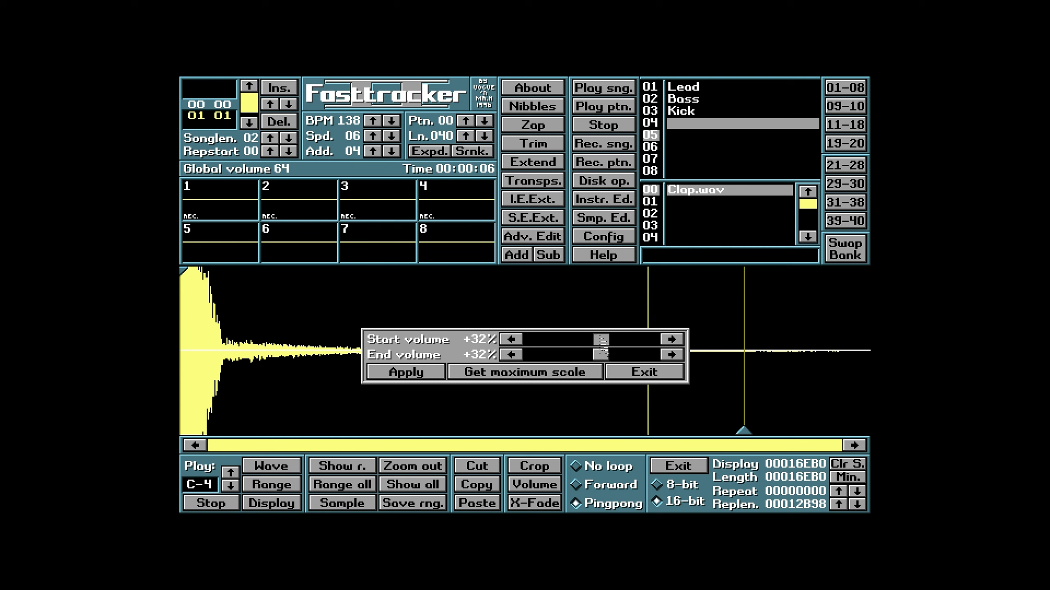
left_click(417, 373)
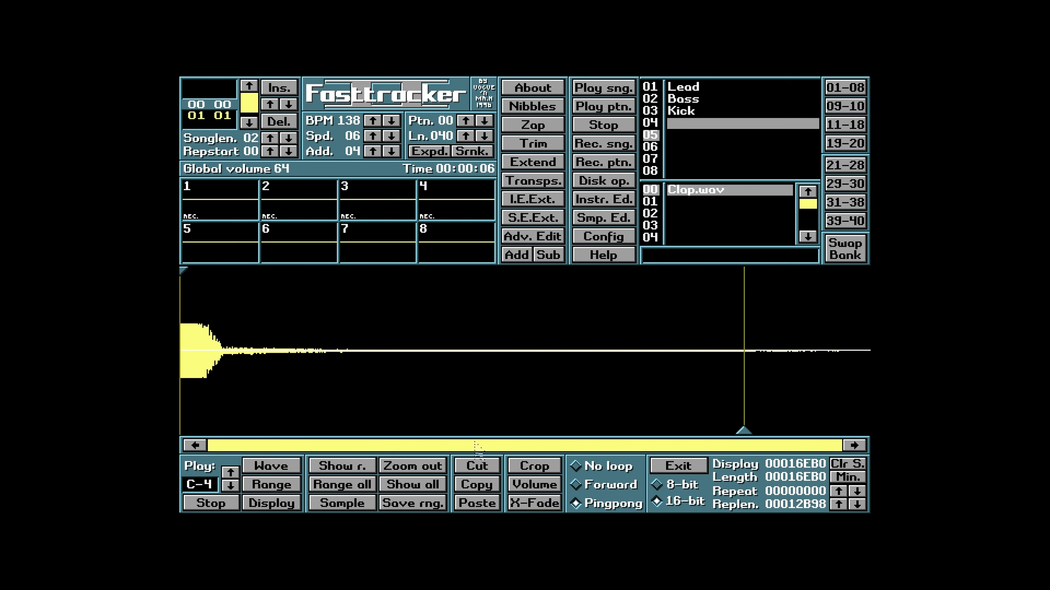
Amplify the Clap.wav sample with start and end volume at +155%, audition it, and return to the pattern editor
left_click(553, 492)
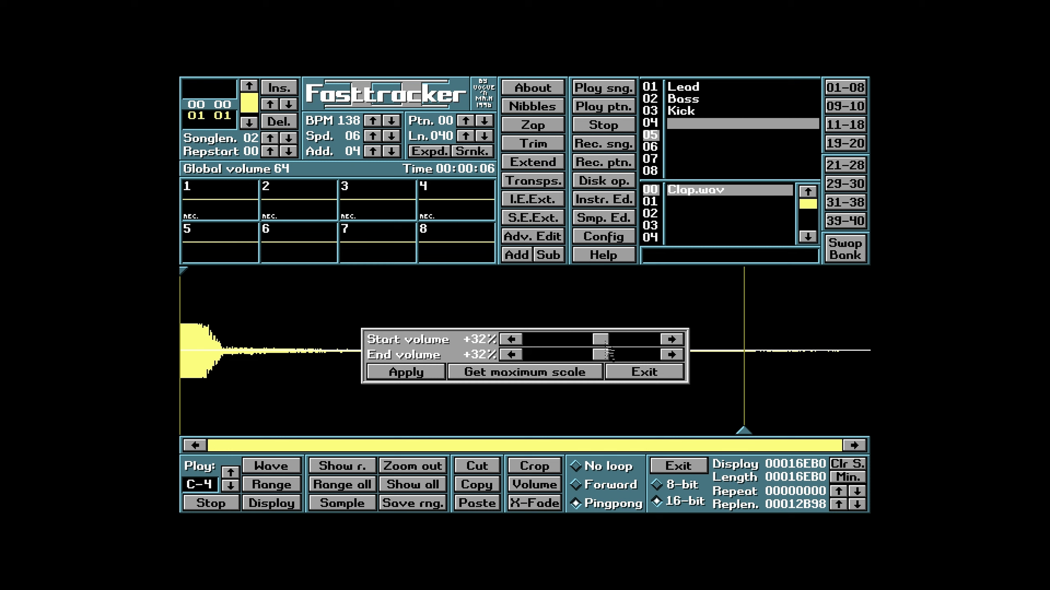
left_click_drag(604, 340, 637, 357)
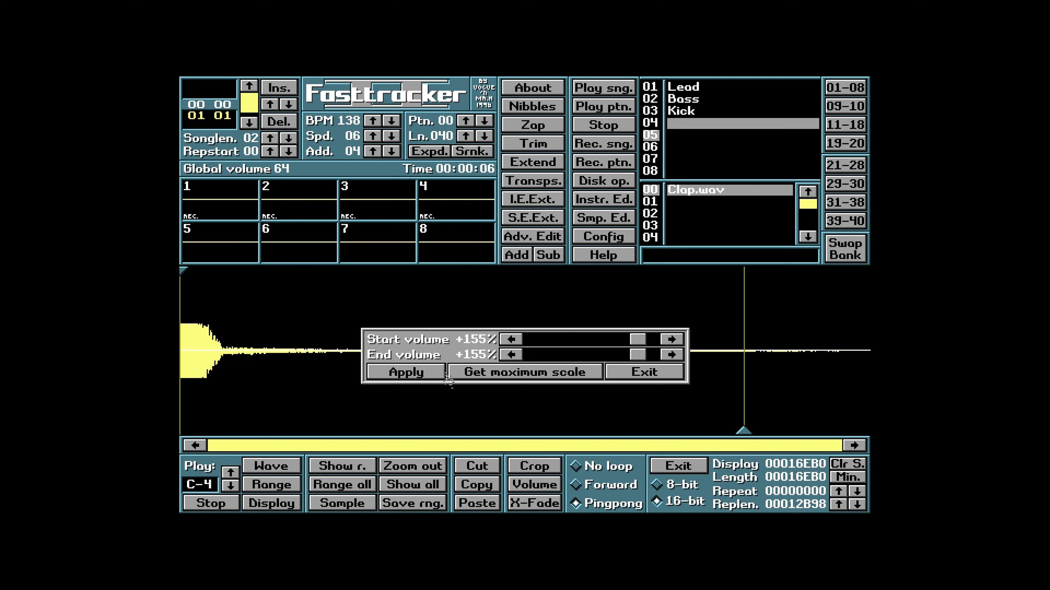
left_click(428, 373)
key("z")
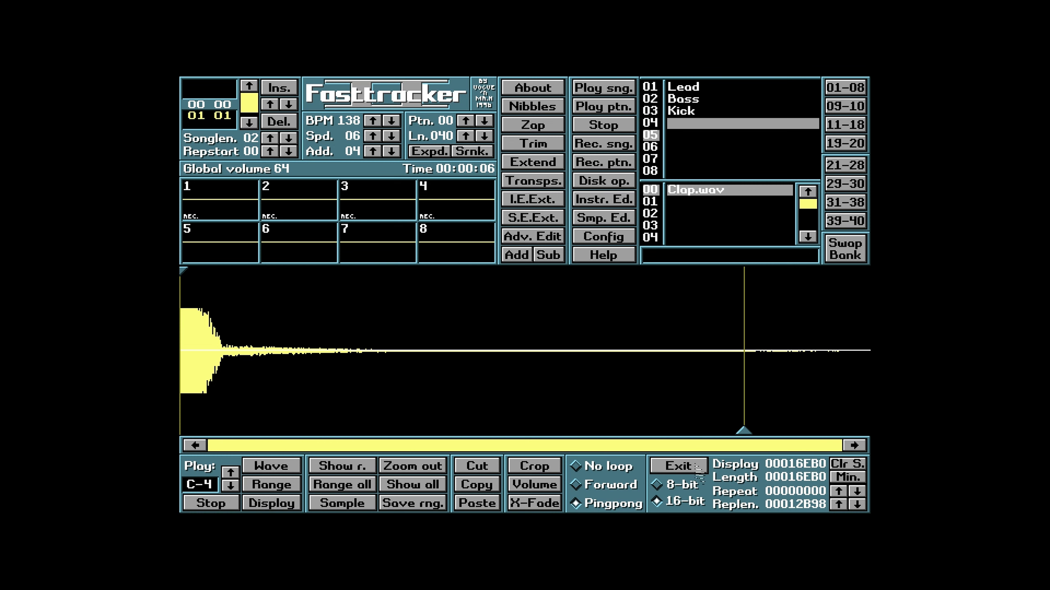
left_click(678, 465)
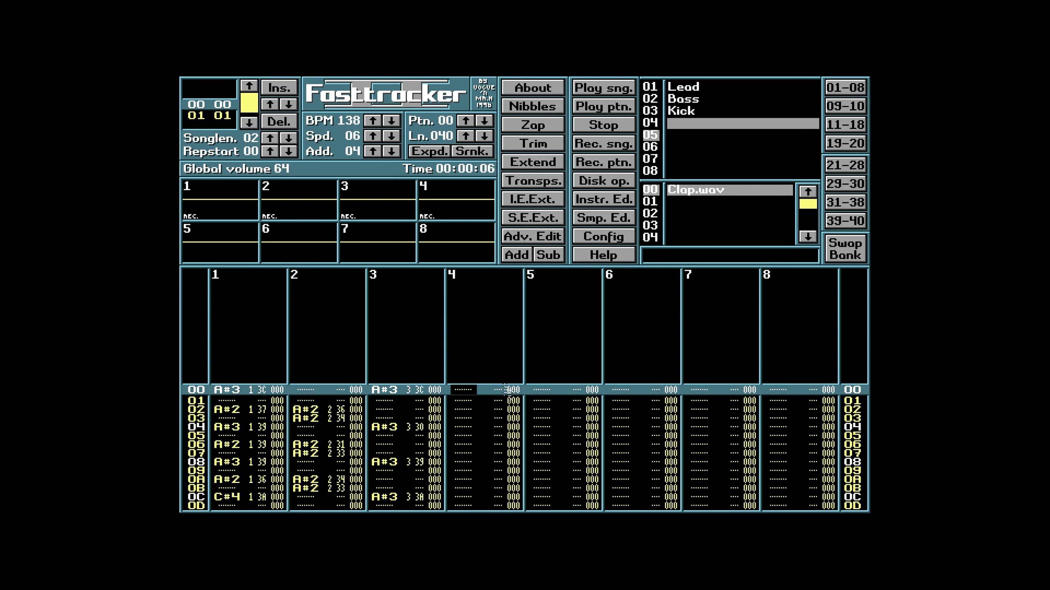
Set Add to 08 and enter the clap as A#3 in track 4 of pattern 00, every eight rows from 04 to 3C
key("Down")
key("Down")
key("Down")
key("Down")
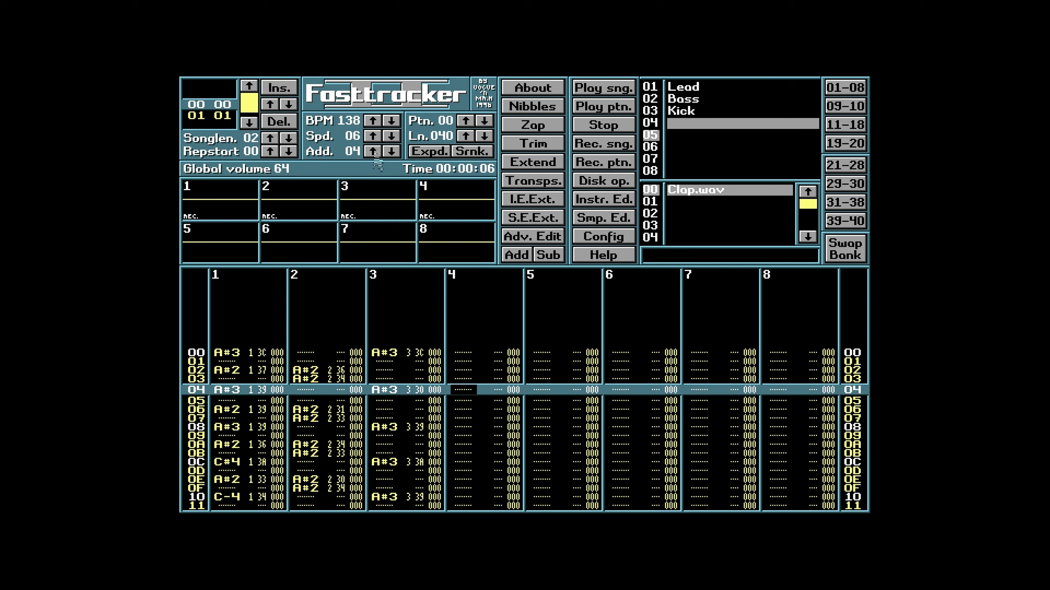
left_click(373, 152)
key("space")
key("j")
key("j")
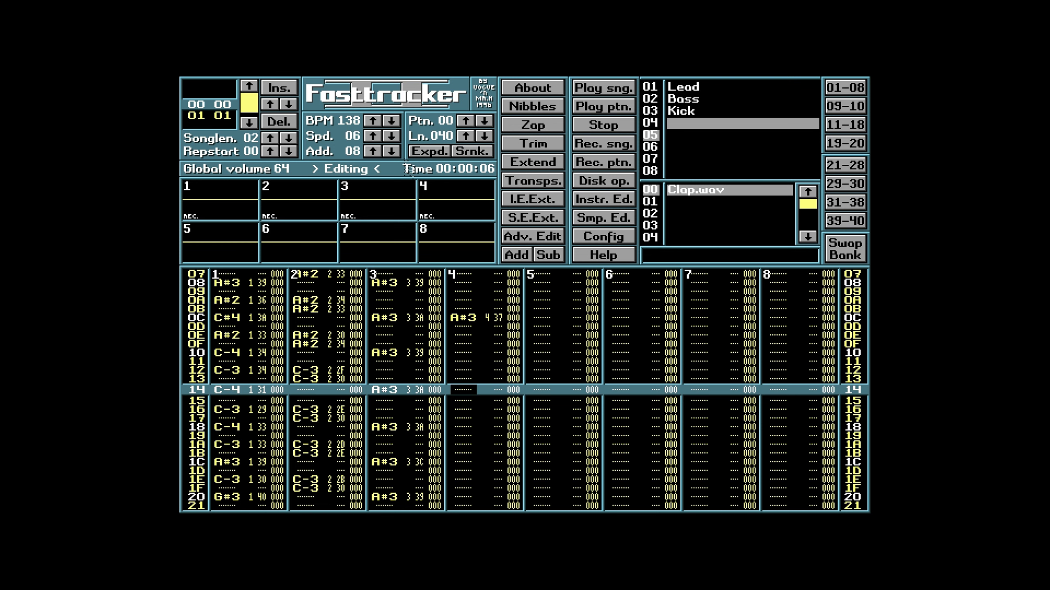
key("j")
key("j")
key("j")
key("j")
key("j")
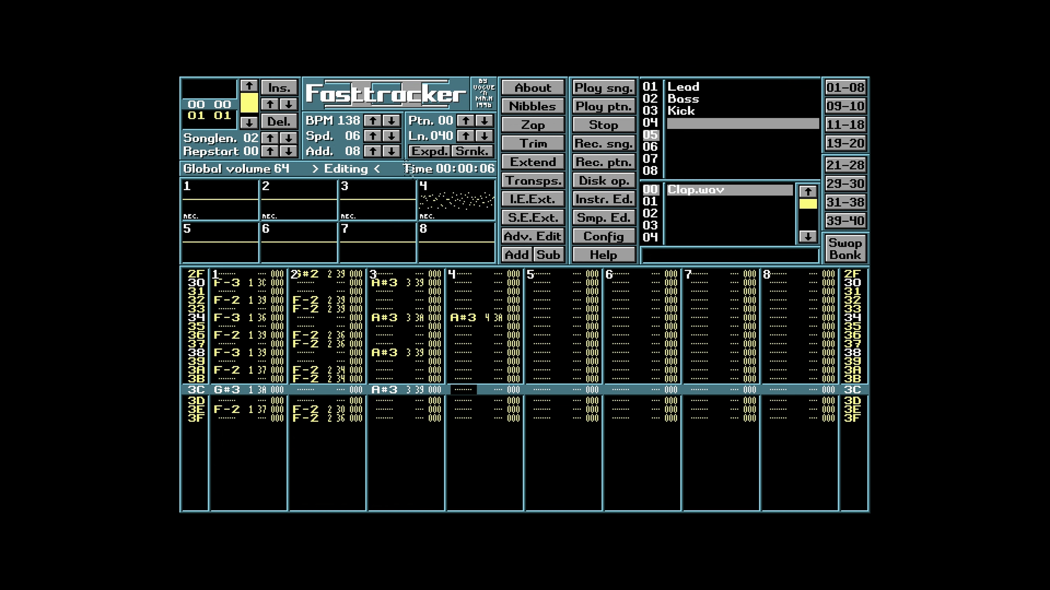
key("j")
Play pattern 00 from its first row to hear the clap with the other tracks, and stop playback
key("Home")
key("Alt_R")
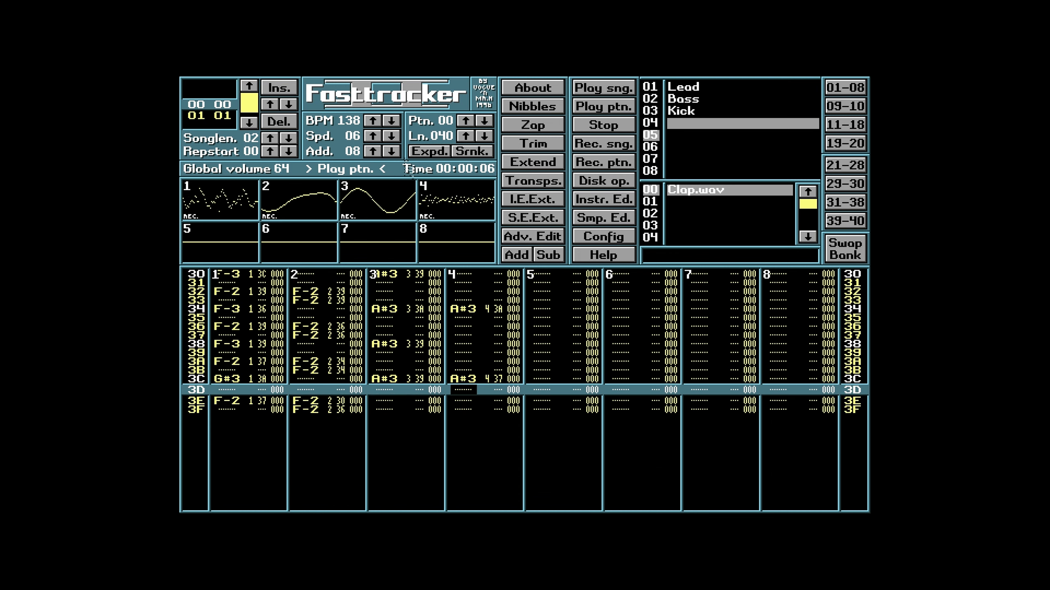
key("space")
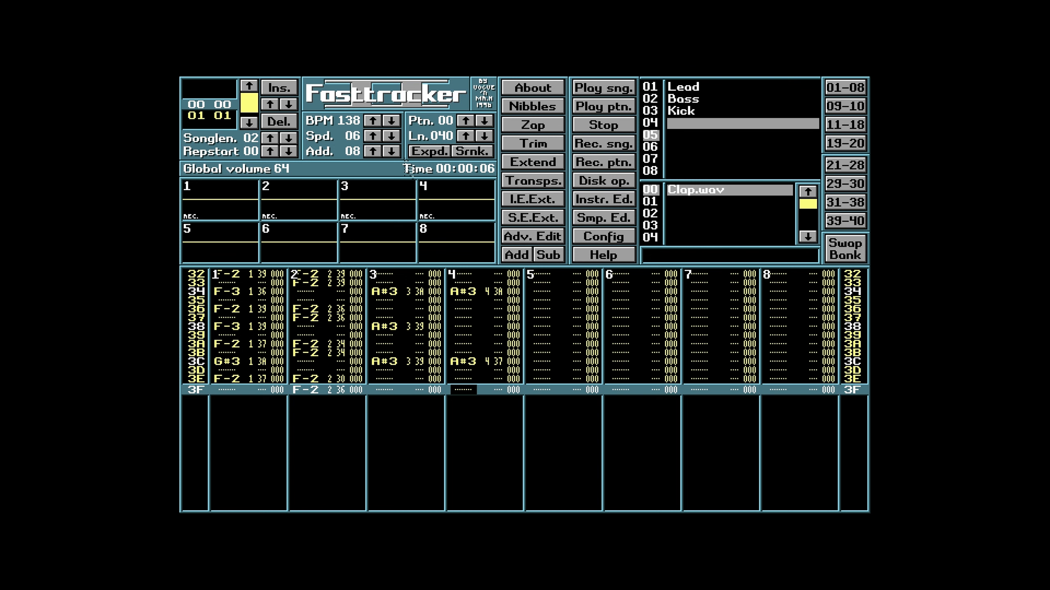
key("Down")
Reopen Clap.wav in the sample editor and amplify it with start and end volume at +119%
left_click(610, 227)
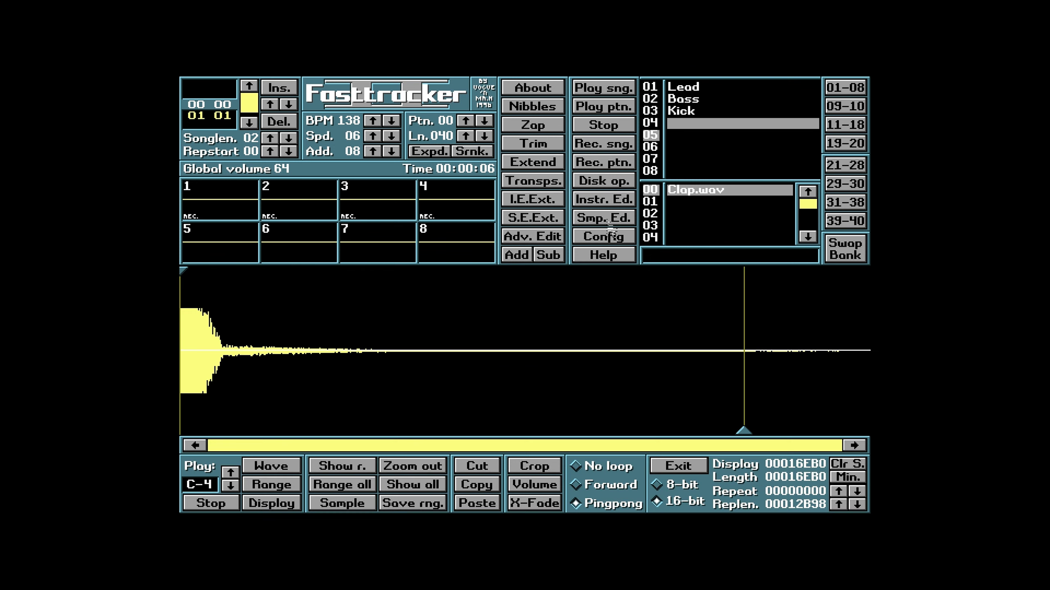
left_click(547, 484)
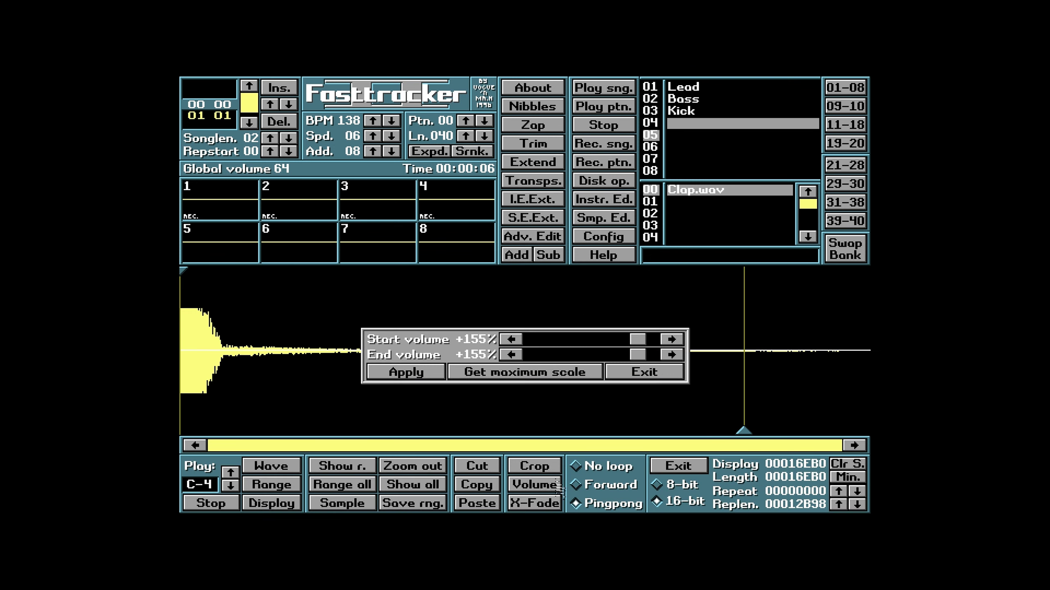
left_click(656, 376)
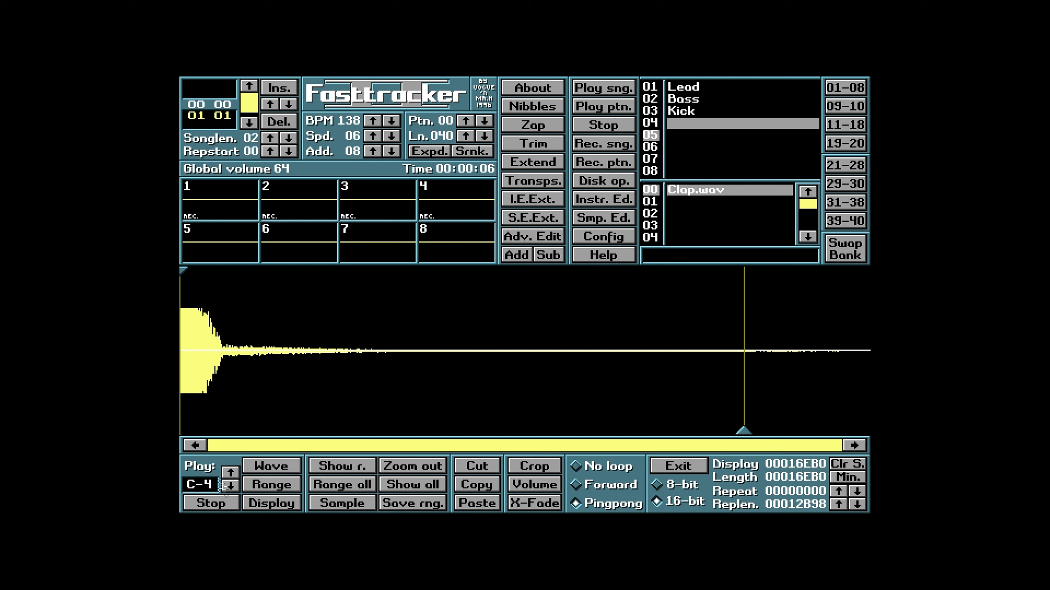
left_click(533, 484)
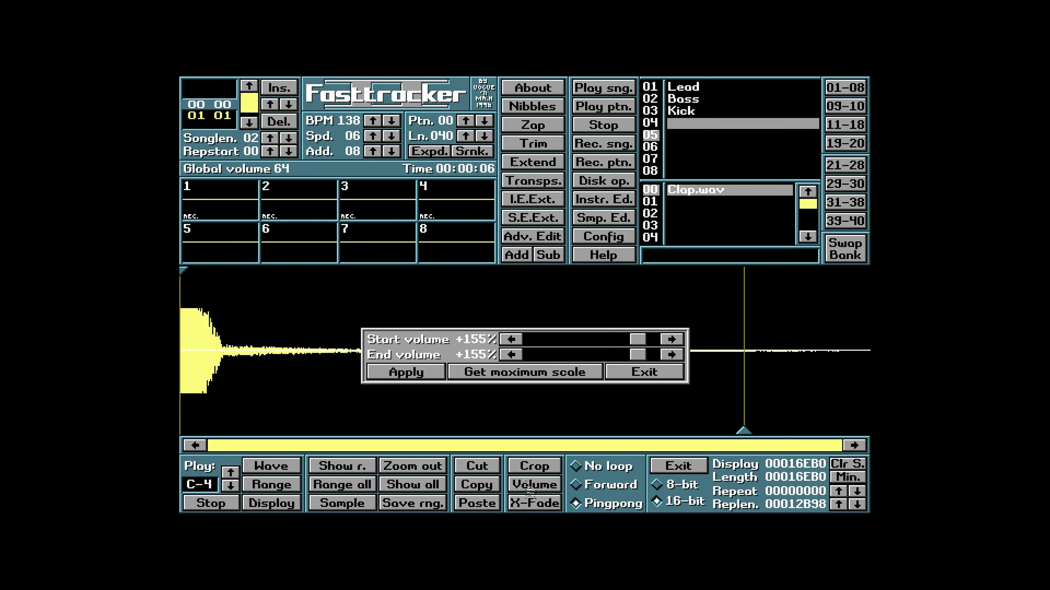
left_click_drag(637, 340, 629, 357)
left_click(430, 377)
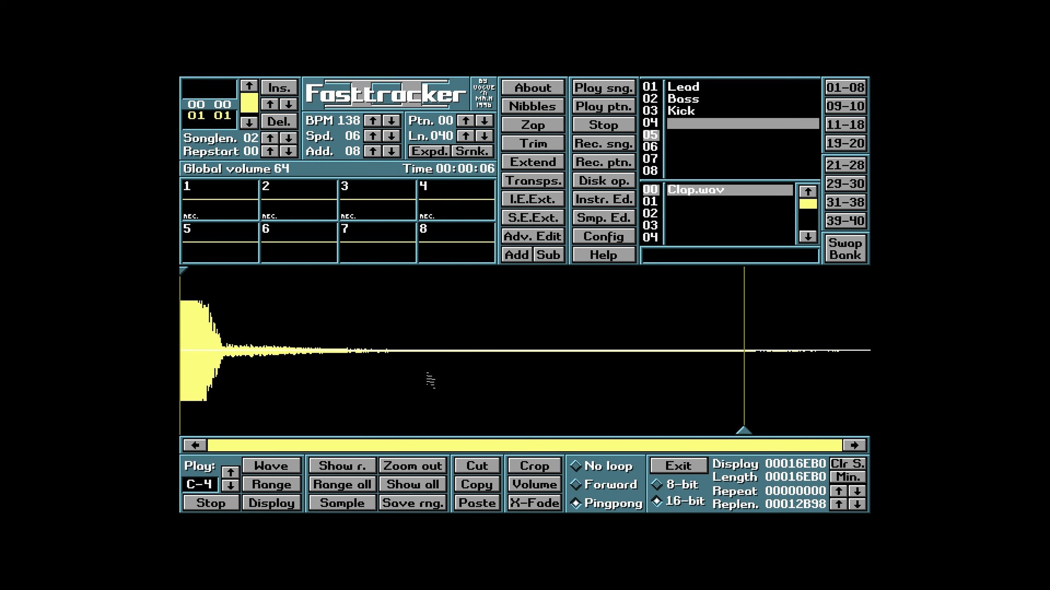
Amplify the Clap.wav sample with start and end volume both at -200%
left_click(535, 485)
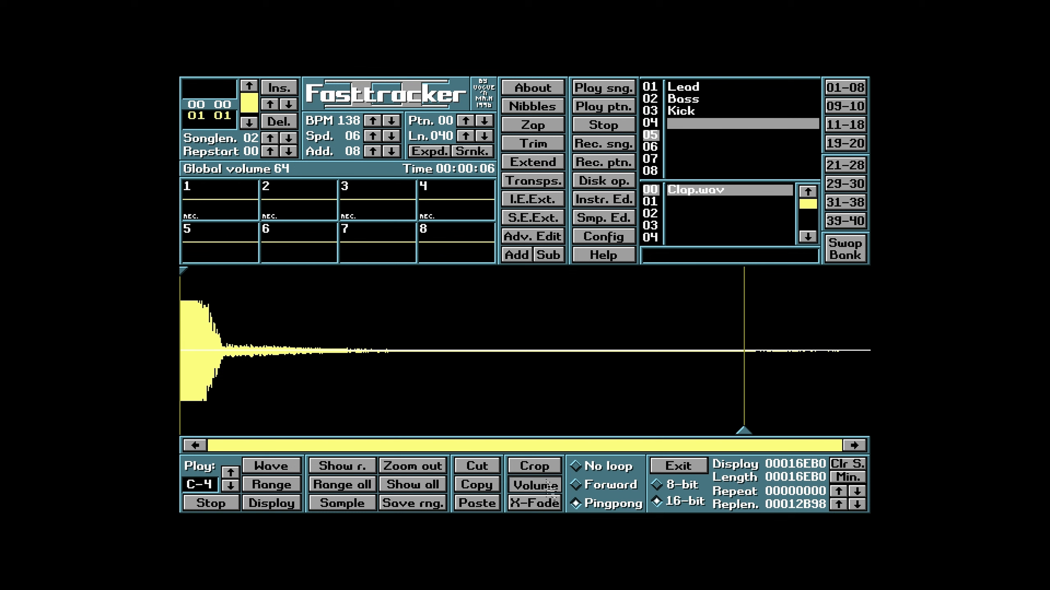
left_click_drag(624, 340, 216, 353)
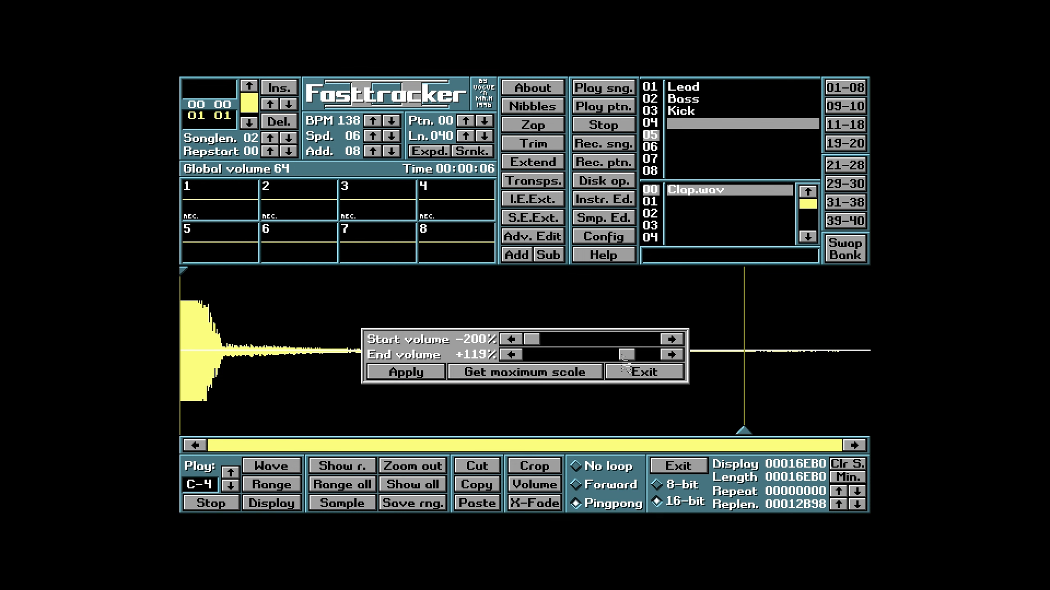
left_click_drag(623, 355, 146, 356)
left_click(434, 376)
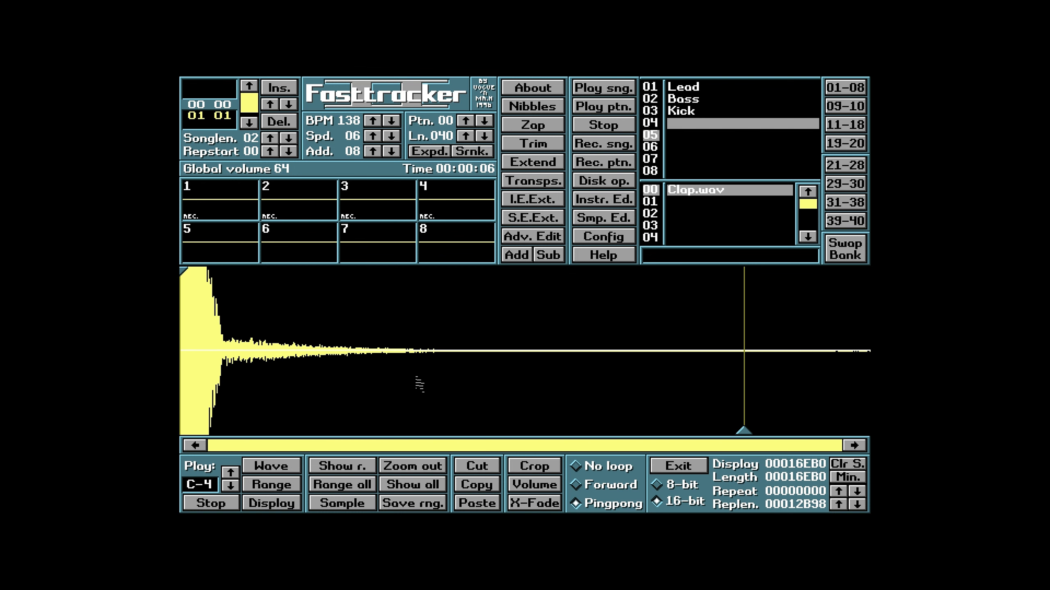
Scale the Clap.wav sample to its maximum volume
left_click(544, 484)
left_click(546, 374)
left_click(429, 374)
Reduce Clap.wav with start volume -13% and end volume -42%, and rescale it once more with the end volume raised
left_click(553, 488)
left_click_drag(621, 340, 583, 361)
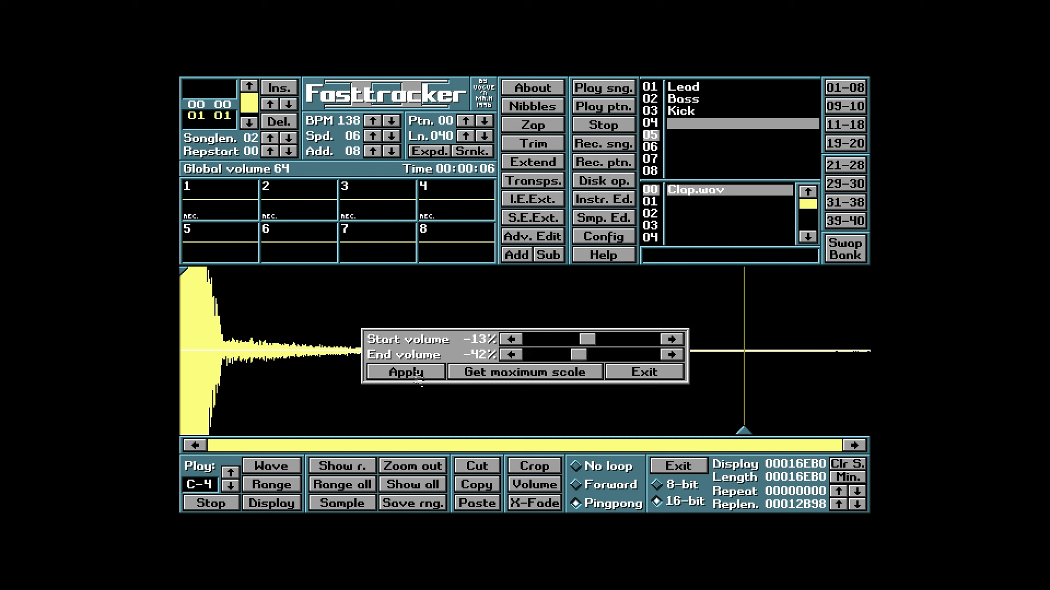
left_click(419, 381)
left_click(532, 491)
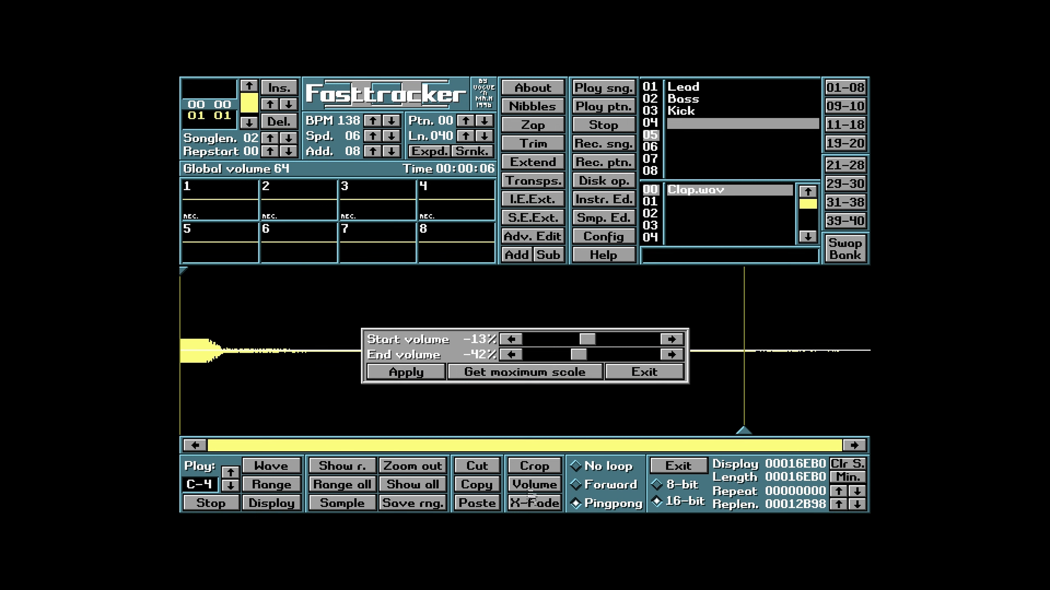
left_click_drag(579, 356, 589, 359)
left_click(428, 377)
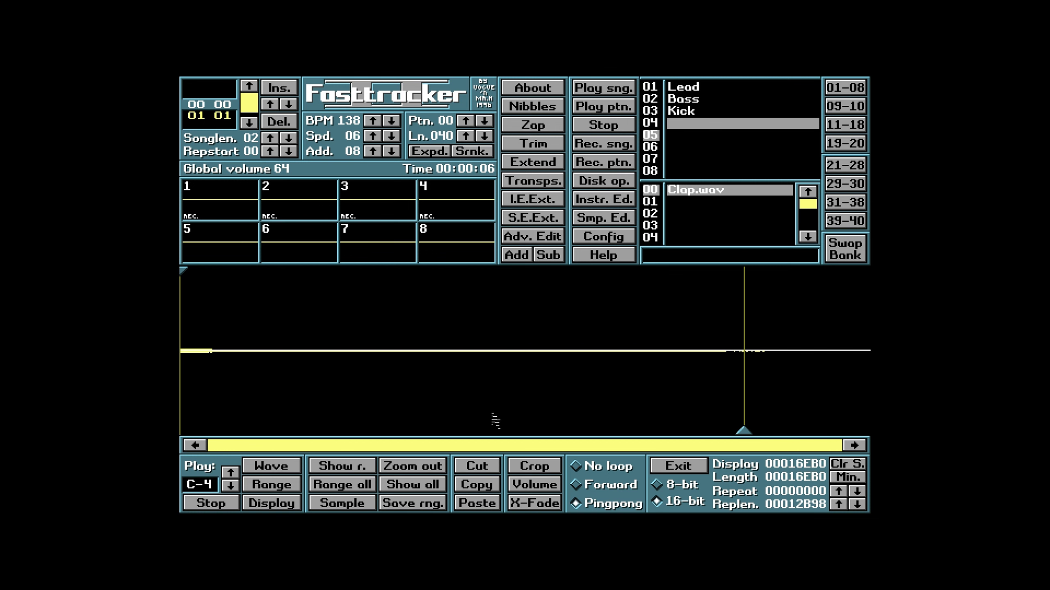
Rescale Clap.wav with start and end volume at +71%, and again with both at +200%
left_click(533, 485)
left_click_drag(587, 347, 613, 356)
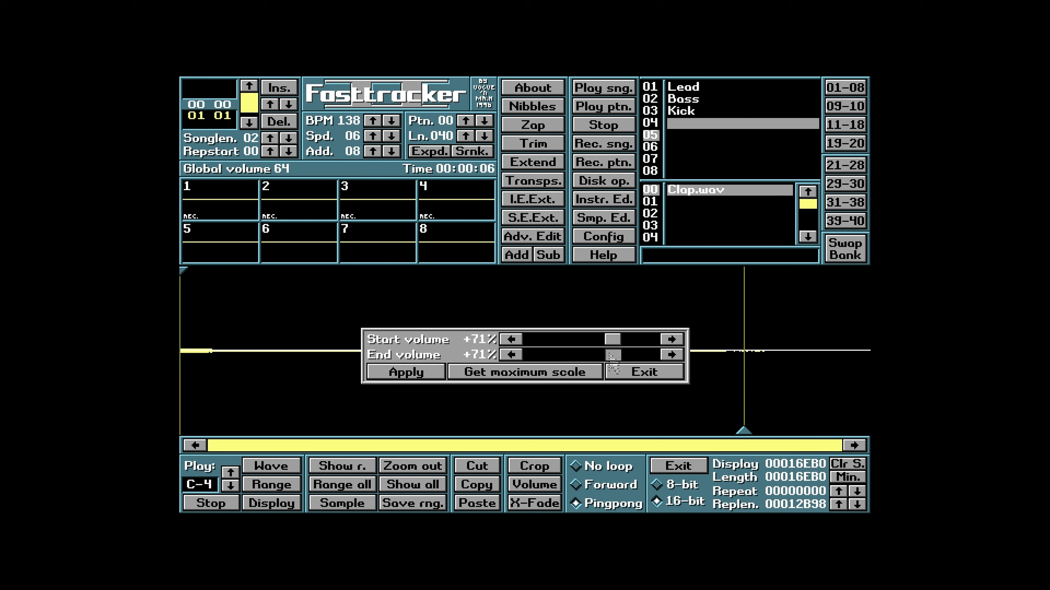
left_click(428, 374)
left_click(549, 487)
left_click_drag(613, 339, 653, 356)
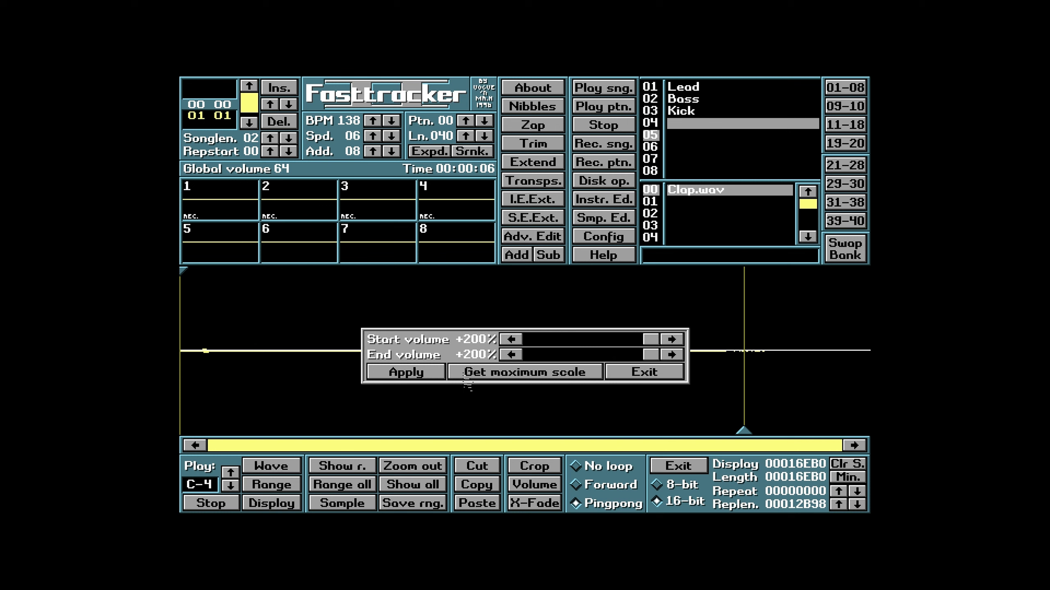
left_click(426, 374)
Bring the Clap.wav sample back up to its maximum scale
left_click(553, 487)
left_click(540, 379)
left_click(426, 373)
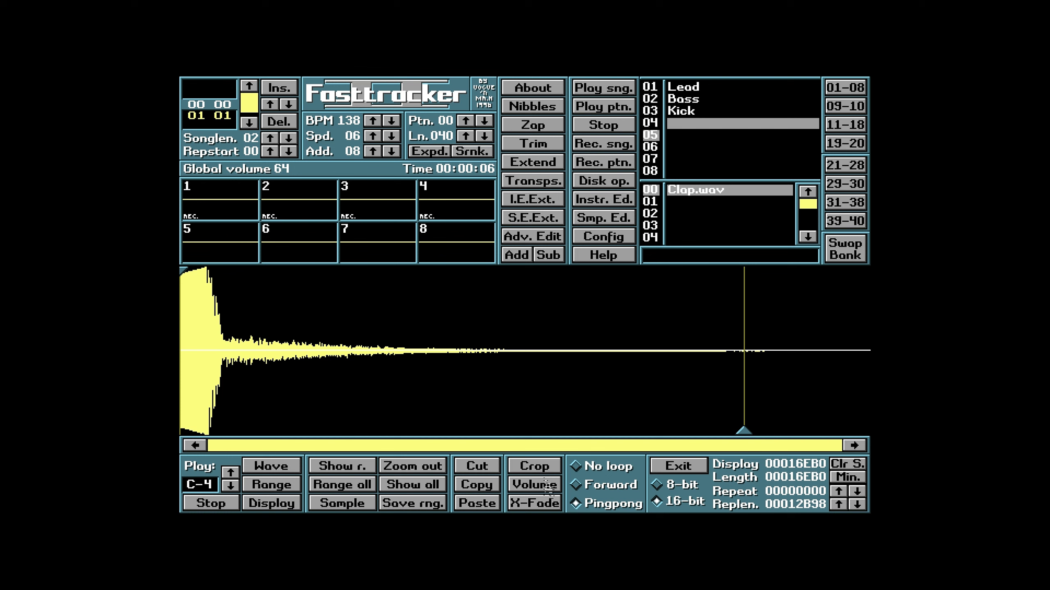
Lower the level of Clap.wav with start and end volume both at +32%, and leave the sample editor
left_click(550, 486)
left_click_drag(655, 342, 638, 348)
mouse_move(603, 349)
left_mouse_down()
mouse_move(632, 355)
mouse_move(603, 359)
left_mouse_up()
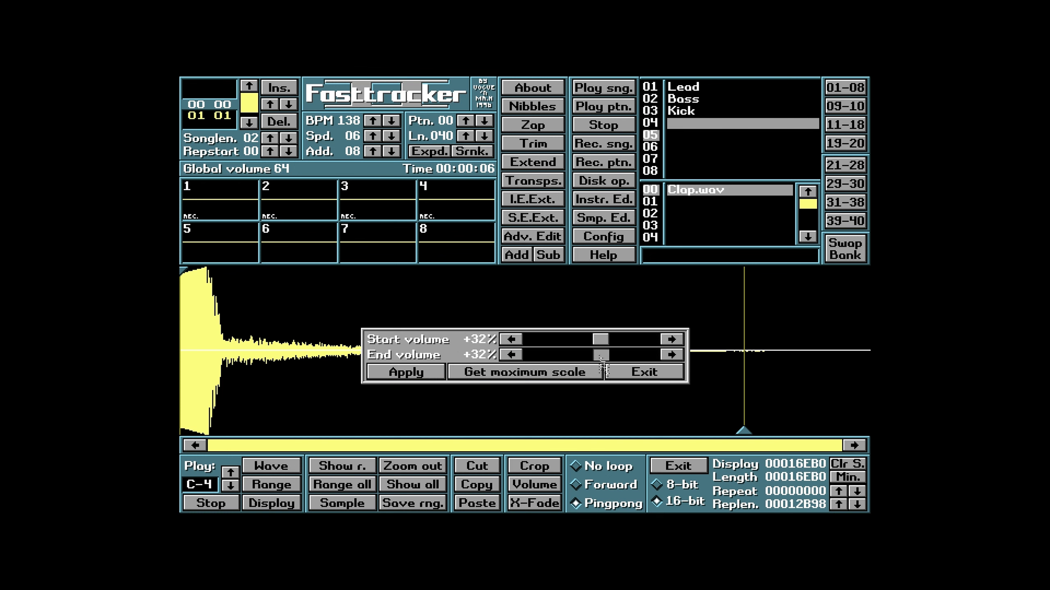
left_click(429, 375)
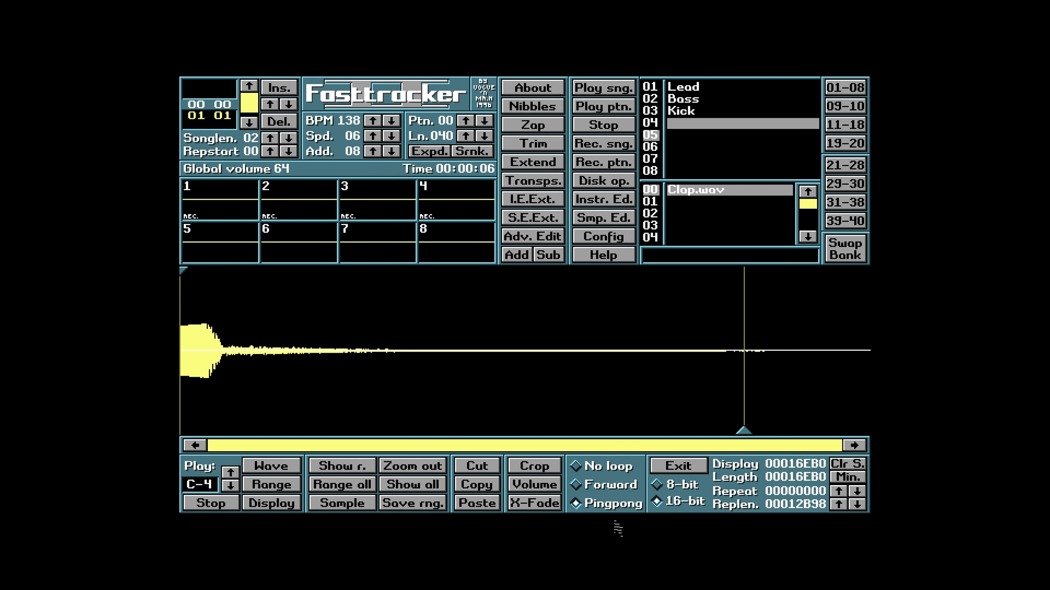
left_click(678, 466)
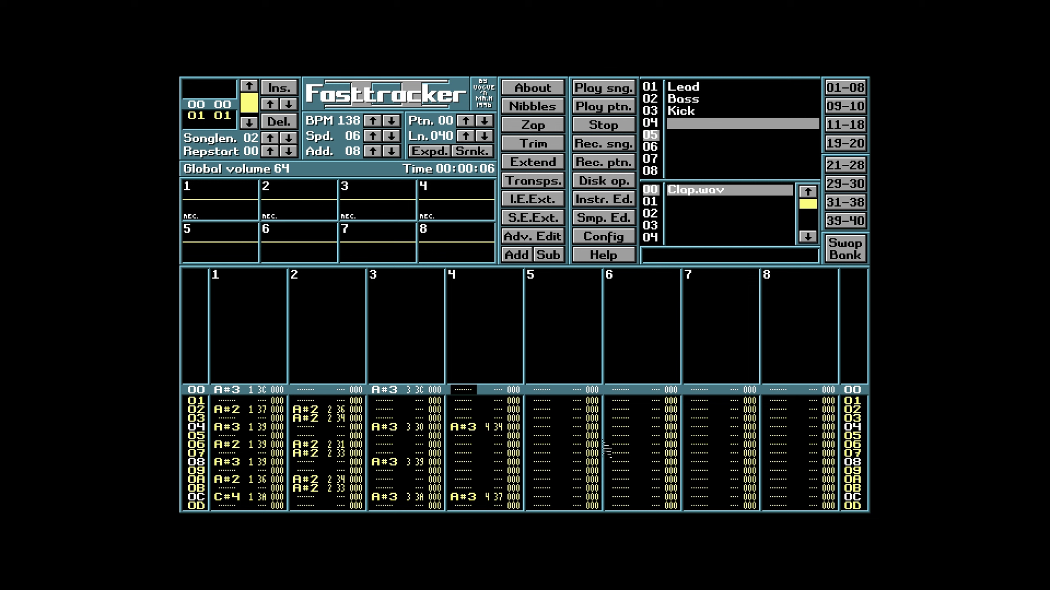
Play pattern 00 to check the clap level, stop playback and return to the first row
key("Alt_R")
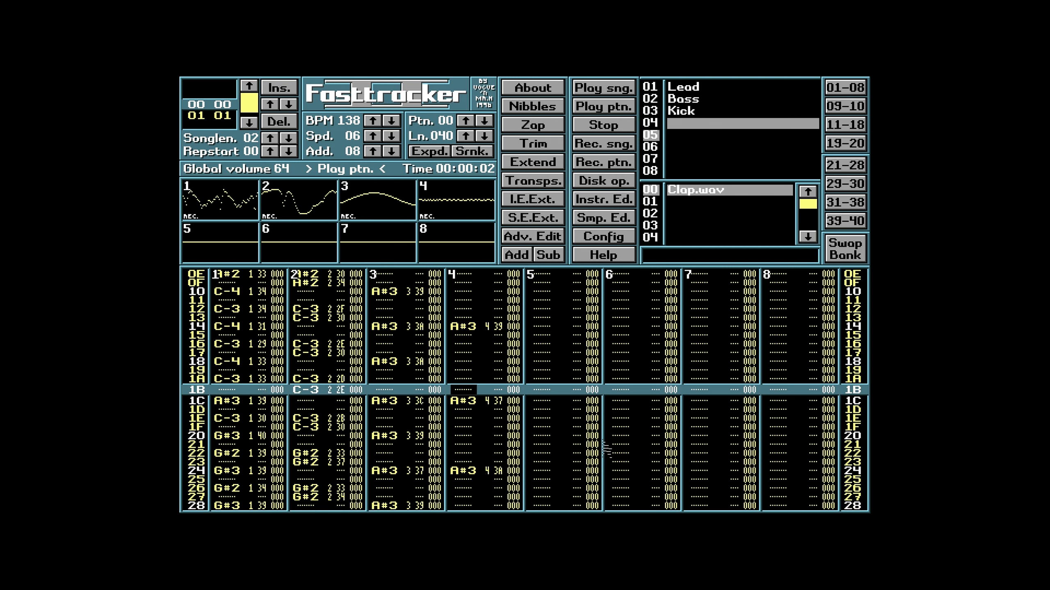
key("space")
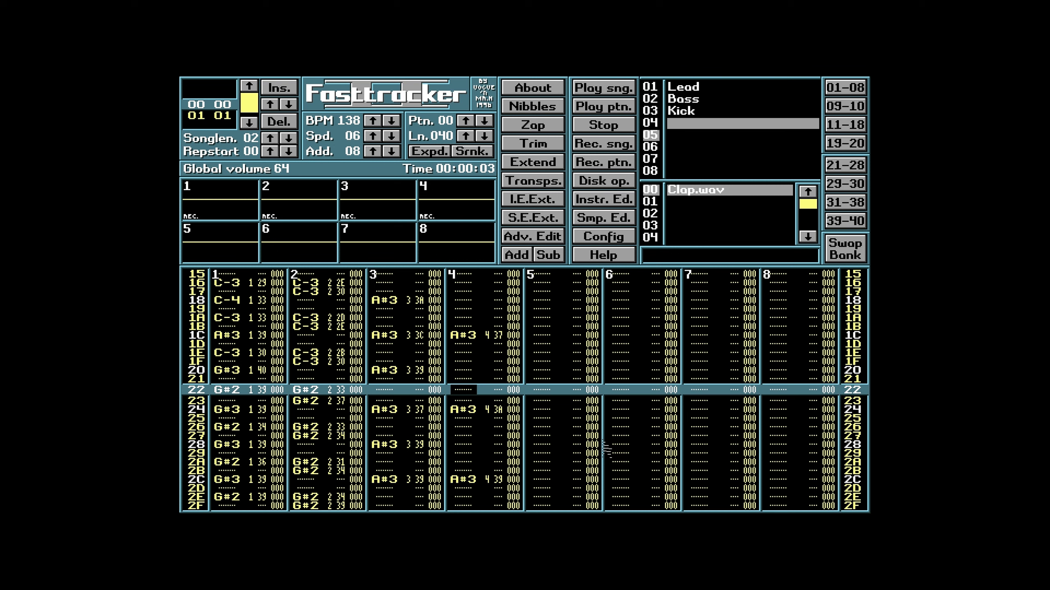
key("Home")
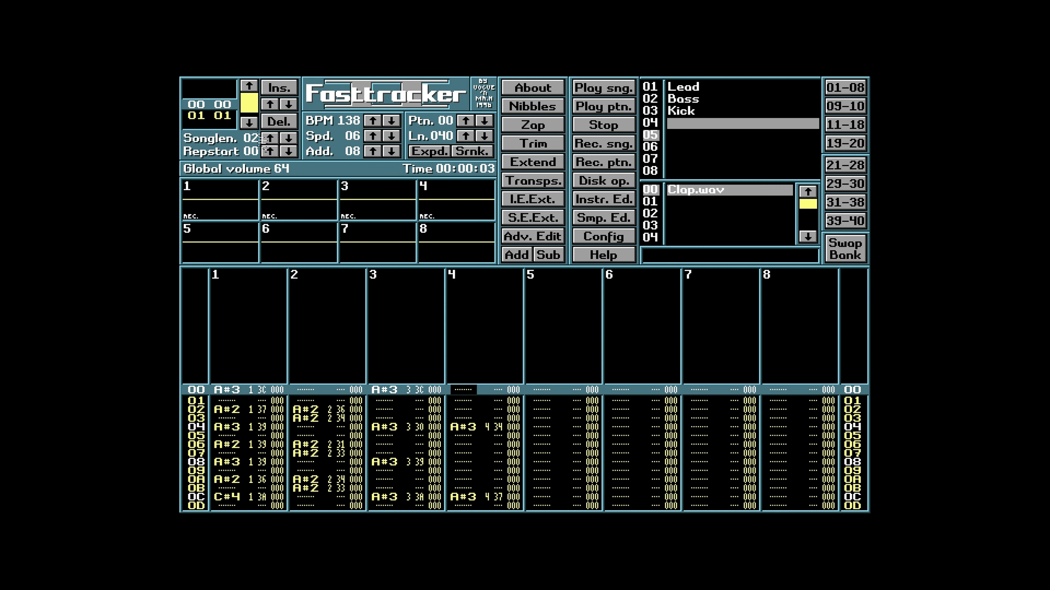
Enter the clap as A#3 in track 4 of pattern 01, every eight rows from 04 to 3C
left_click(249, 122)
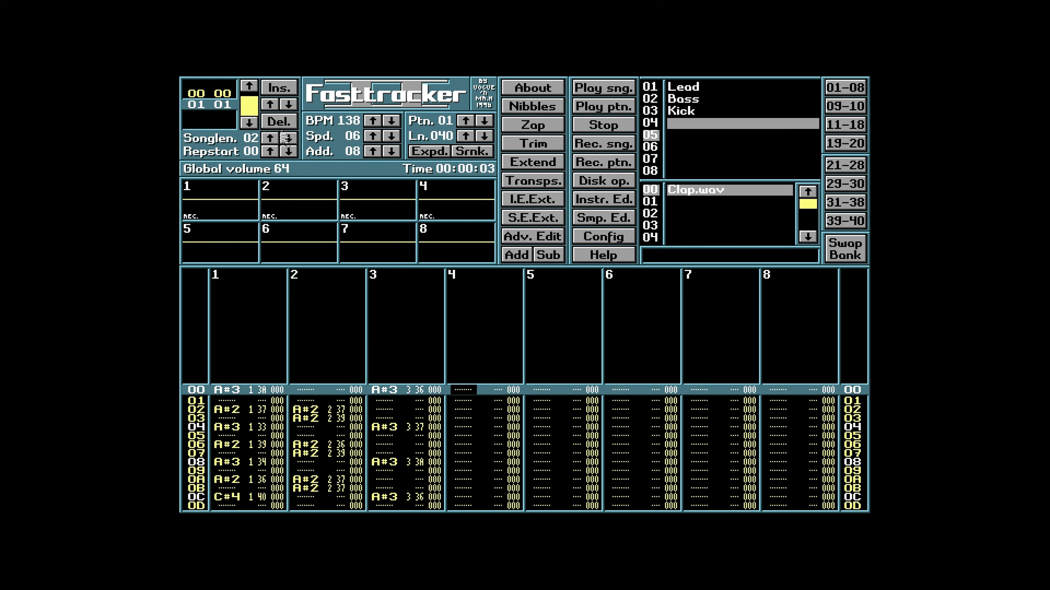
key("Down")
key("Down")
key("Down")
key("Down")
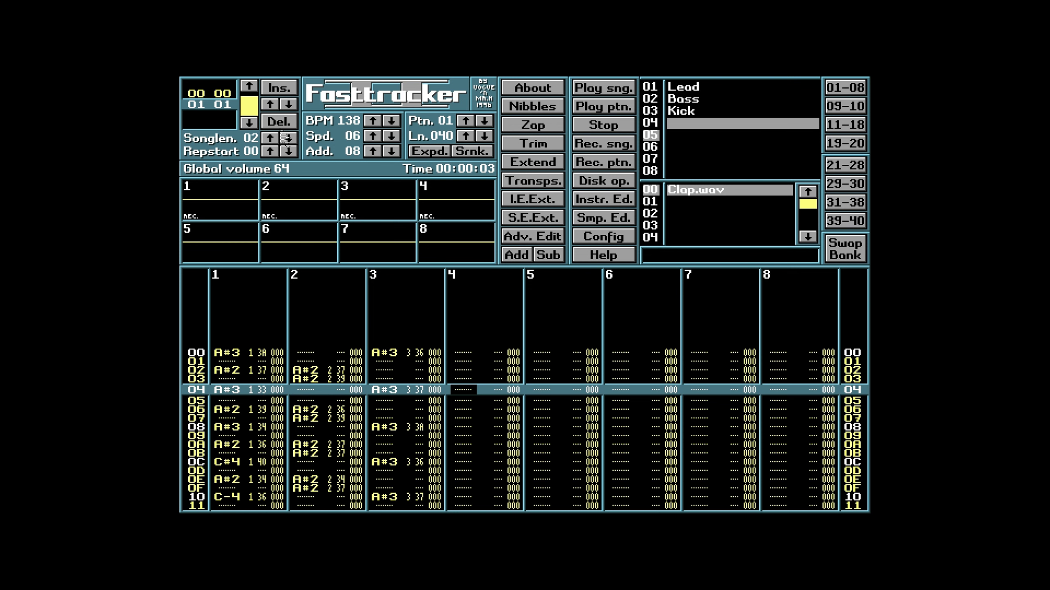
key("space")
key("Down")
key("Down")
key("Down")
key("Down")
key("Down")
key("Down")
key("Down")
key("Down")
key("Down")
key("Down")
key("Down")
key("Down")
key("Down")
key("Down")
key("Down")
key("Down")
key("Down")
key("Down")
key("Down")
key("Down")
key("j")
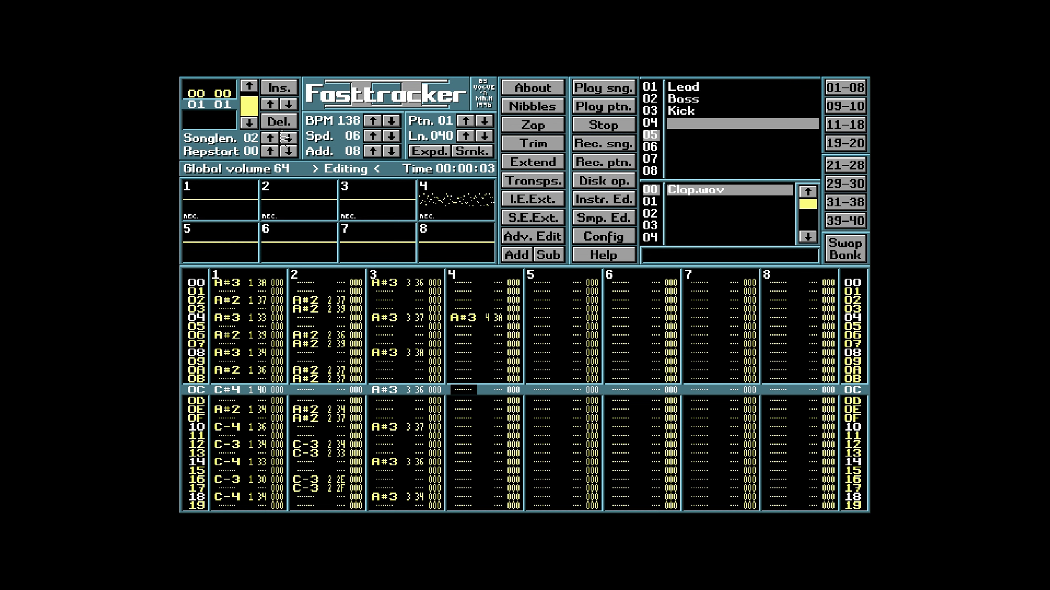
key("j")
key("j")
key("j")
key("j")
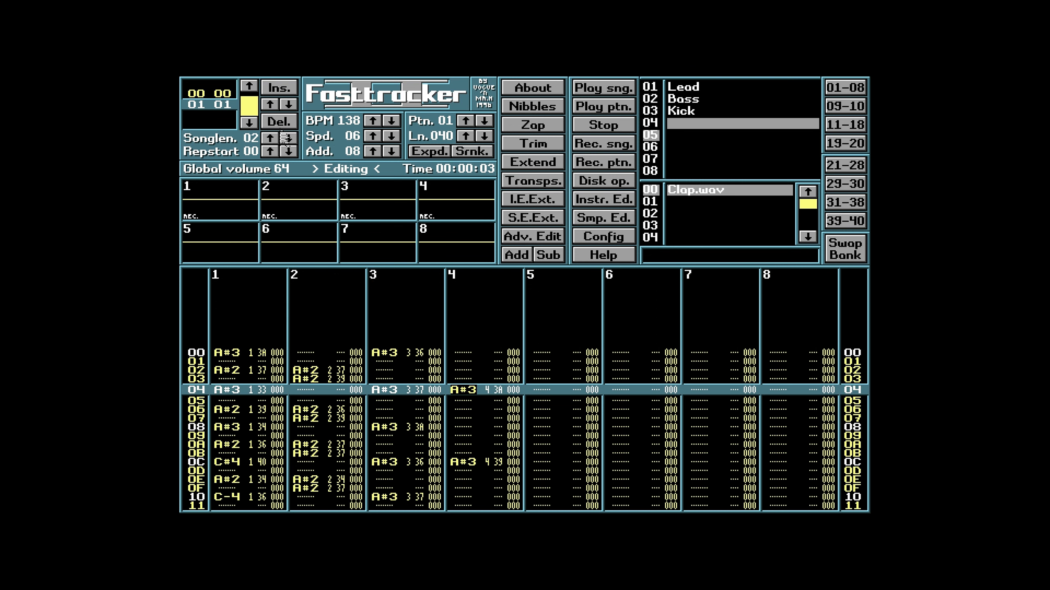
Play pattern 01 to hear the clap with the other tracks, stop playback and return to row 00
key("Alt_R")
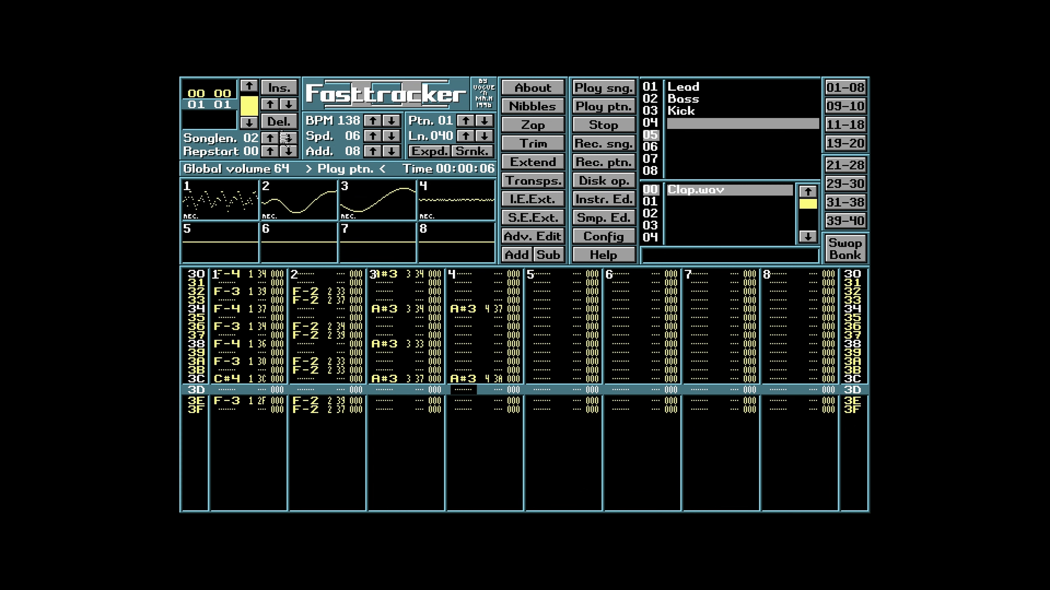
key("space")
key("Home")
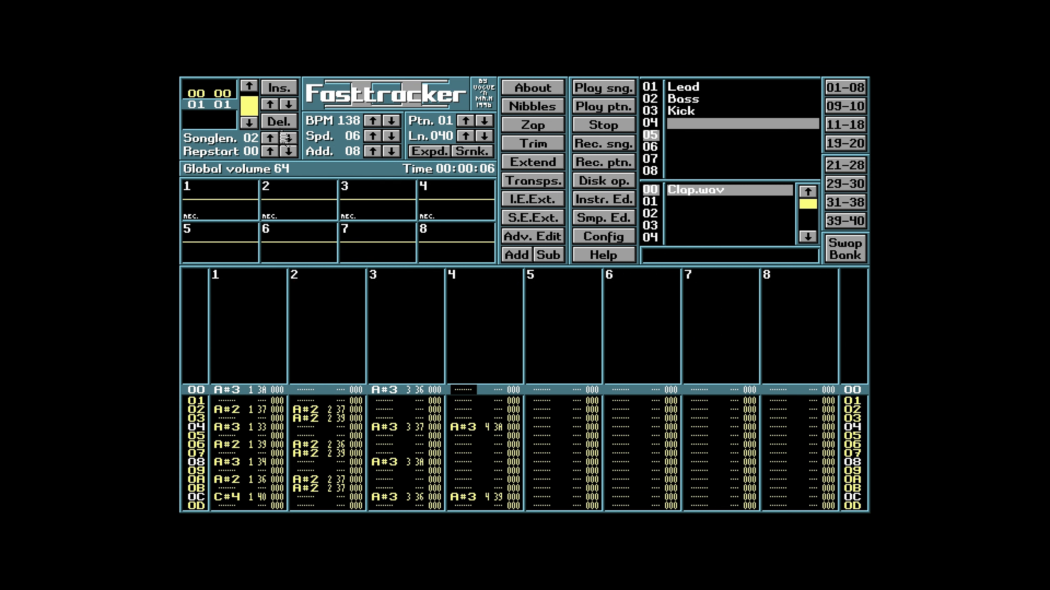
Return to pattern 00 and name instrument 04 Clap and instrument 05 OpenHat
left_click(250, 86)
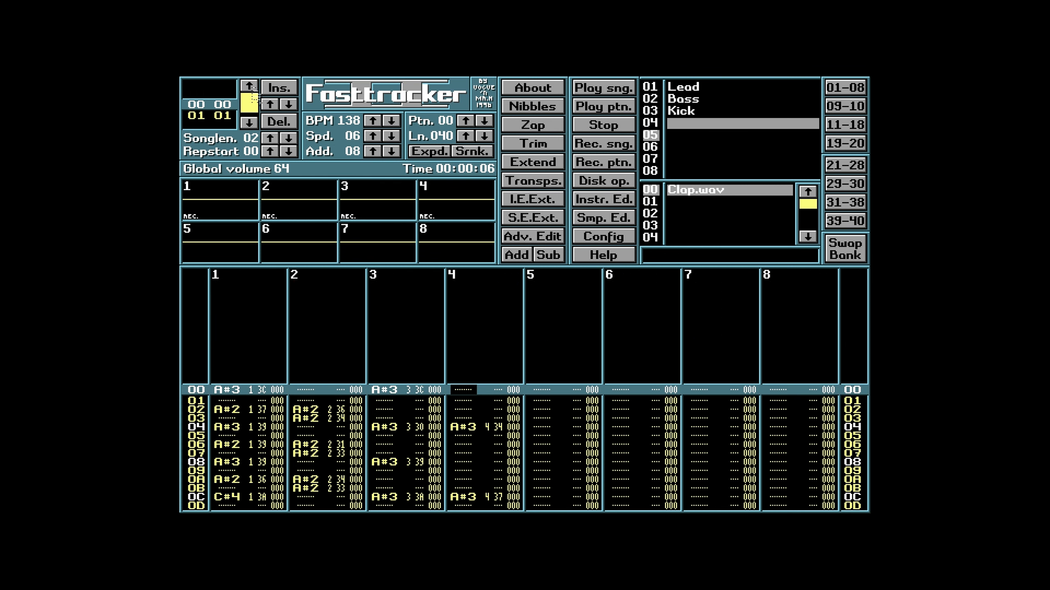
left_click(678, 123)
type("Clap")
left_click(687, 137)
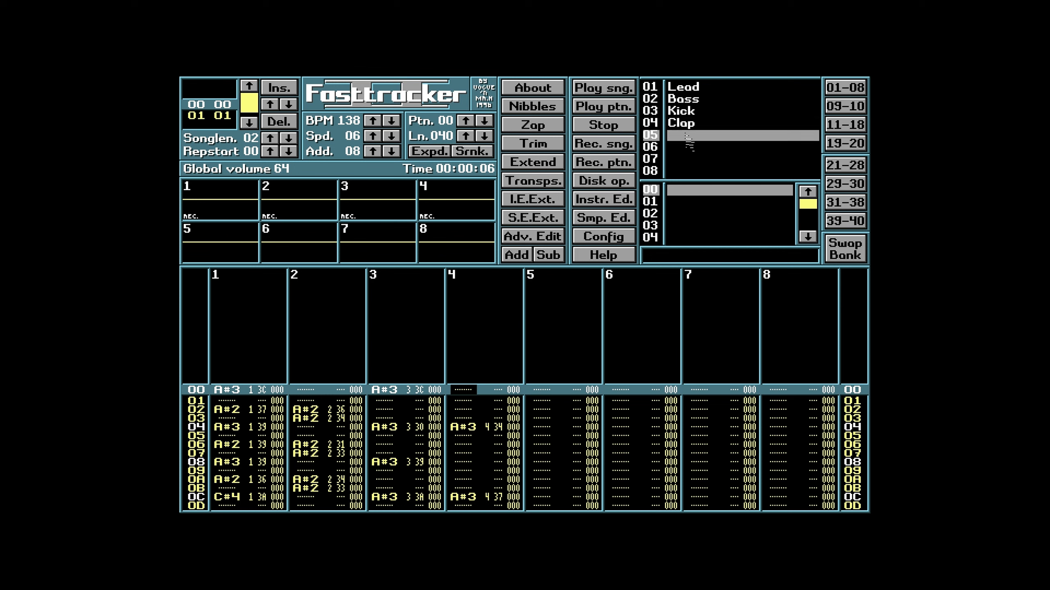
left_click(687, 138)
type("OpenHat")
Move to track 5 and load OpenHihat.wav into instrument 05, converting the stereo sample
key("Tab")
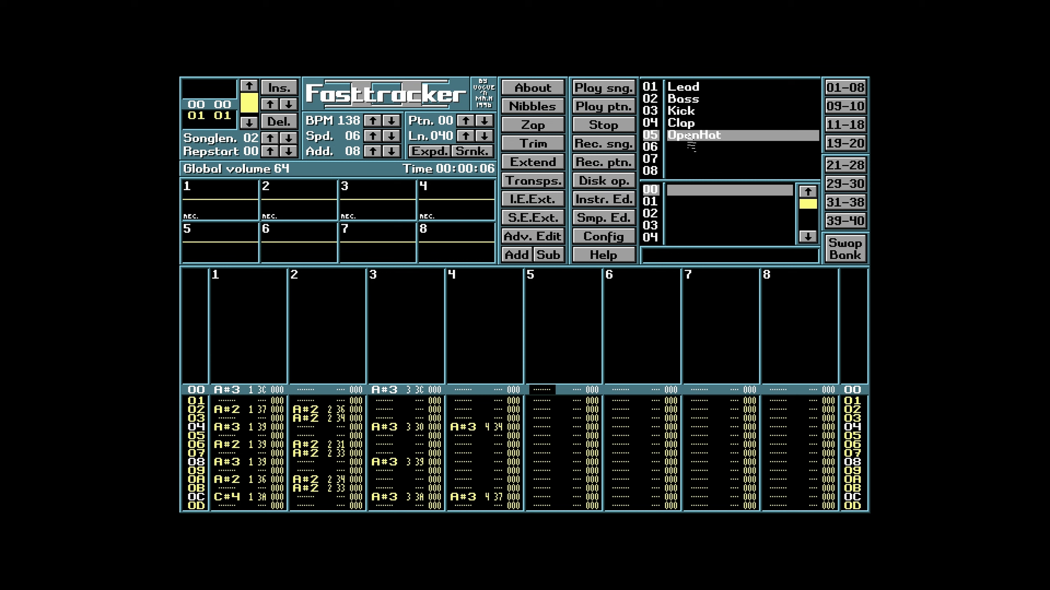
left_click(622, 182)
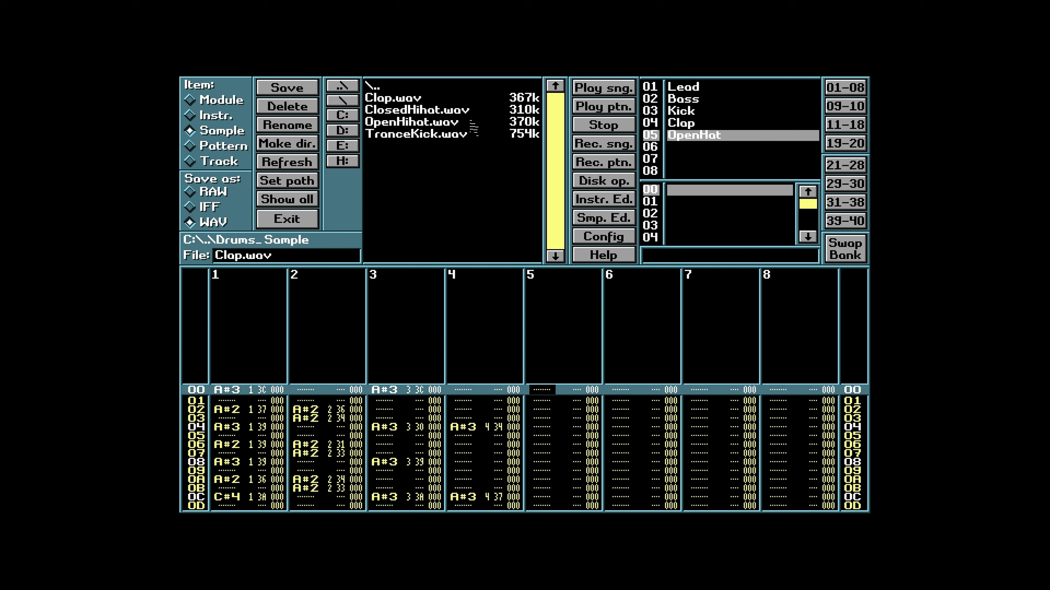
left_click(419, 124)
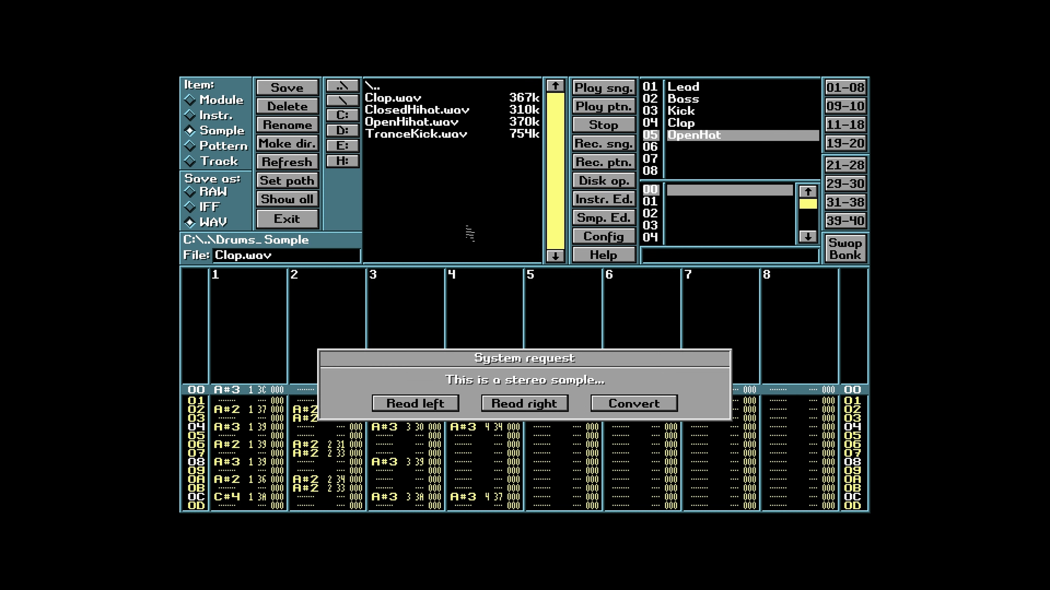
left_click(618, 408)
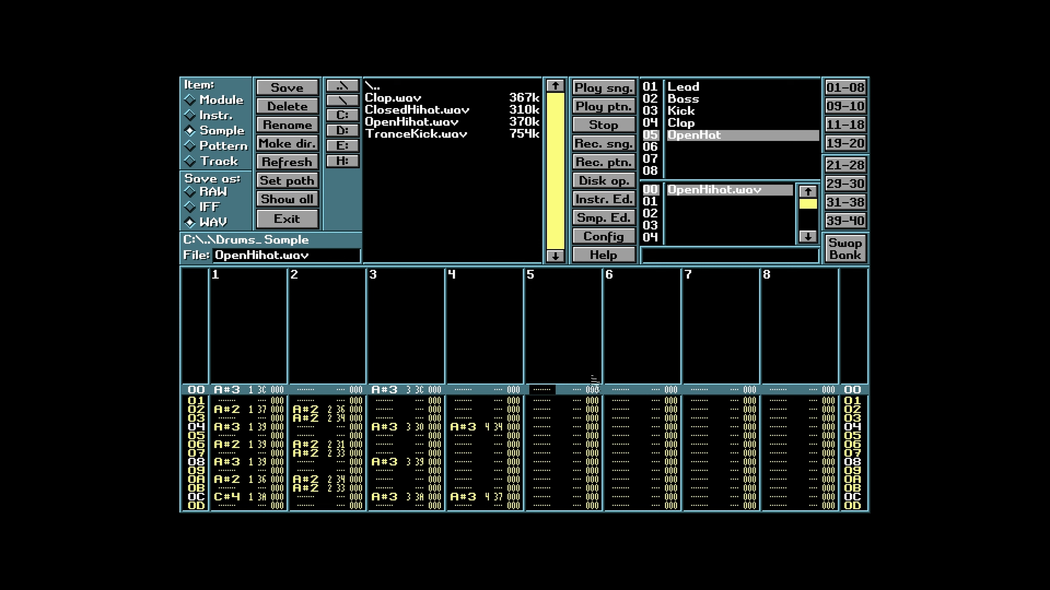
Open OpenHihat.wav in the sample editor, play the whole wave and stop it
key("ctrl+s")
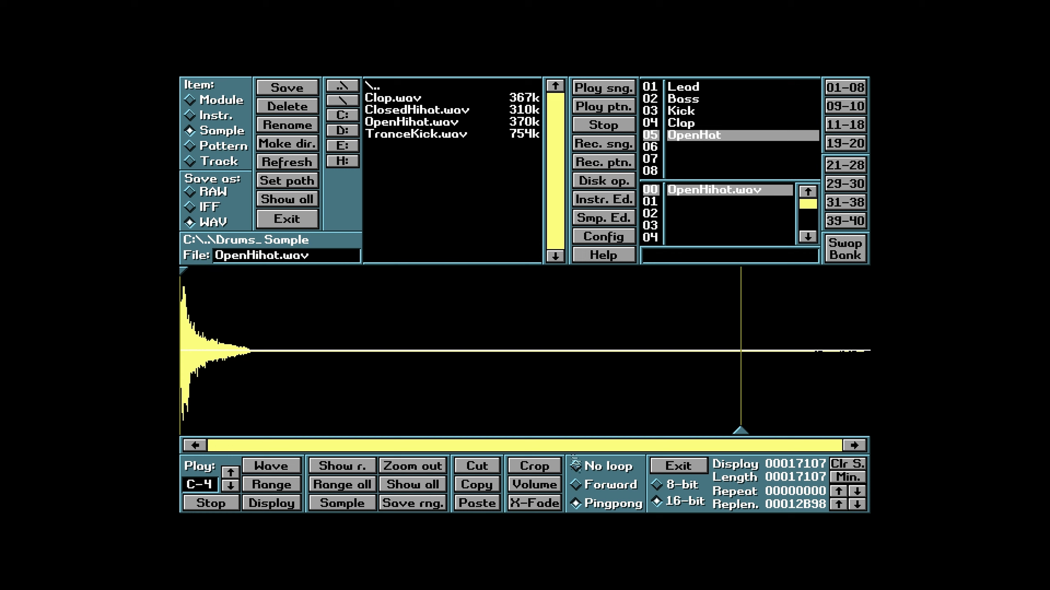
left_click(264, 472)
left_click(218, 502)
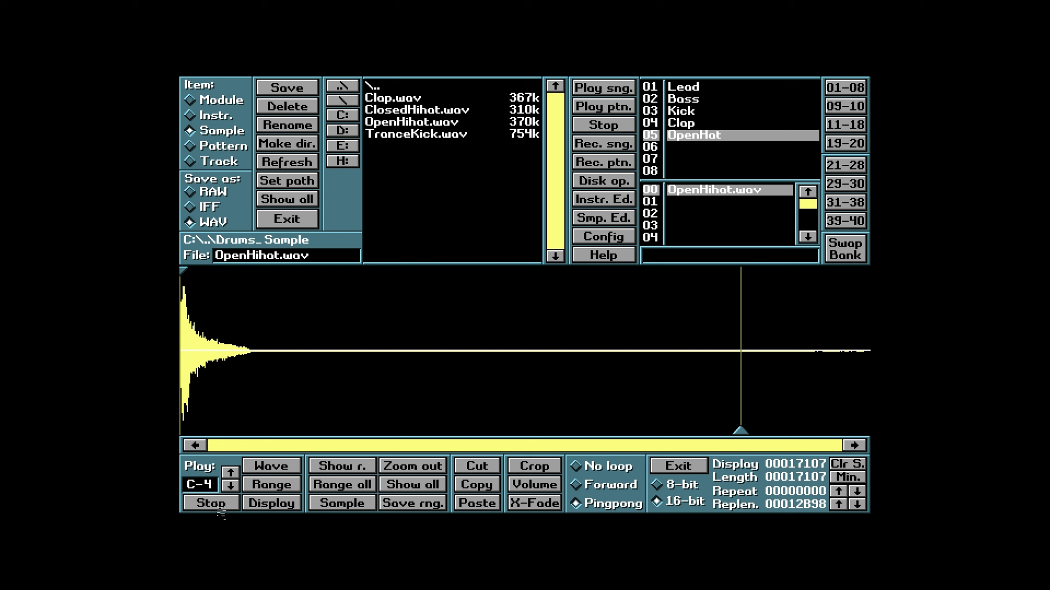
Amplify OpenHihat.wav with start and end volume both at +126%
left_click(536, 488)
left_click(613, 340)
left_click_drag(614, 341, 636, 359)
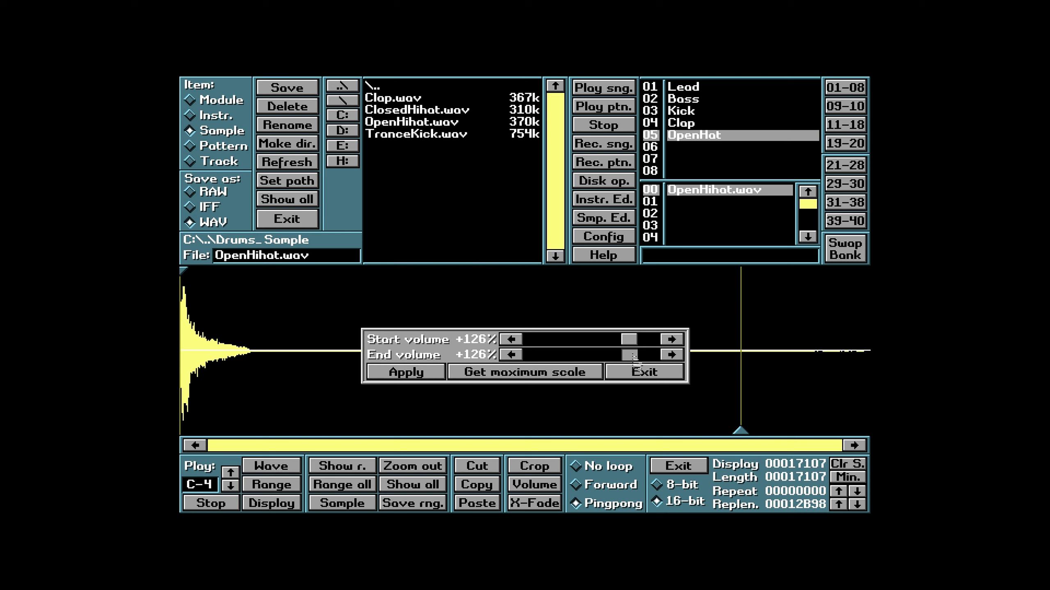
left_click(419, 376)
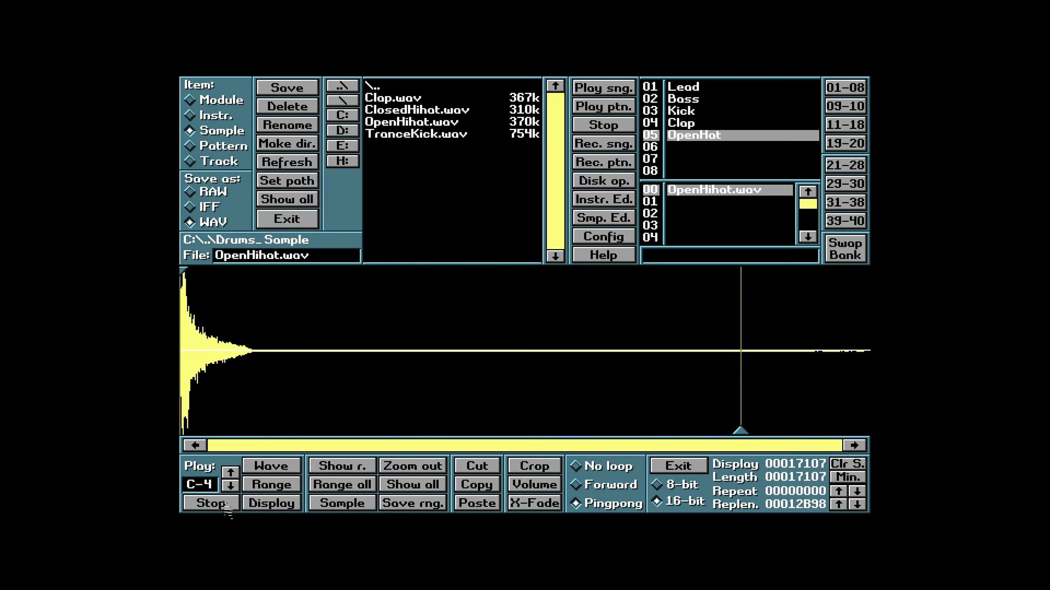
Audition the amplified open hi-hat sample and leave the sample editor
key("z")
key("z")
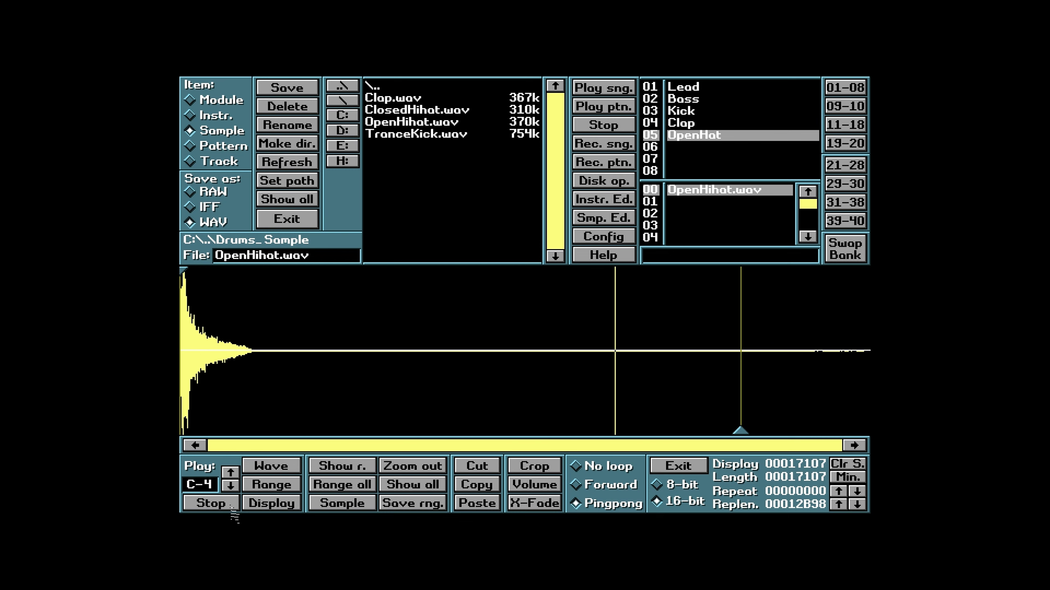
left_click(682, 471)
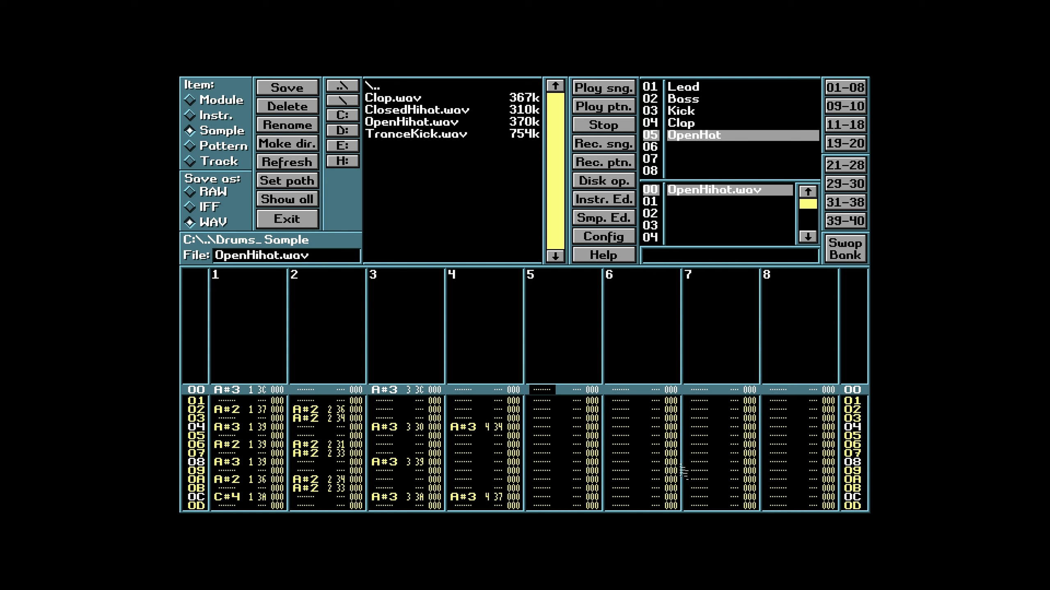
Position on row 01 of track 5, leave the disk operations and set the edit row skip (Add) to 04
key("Down")
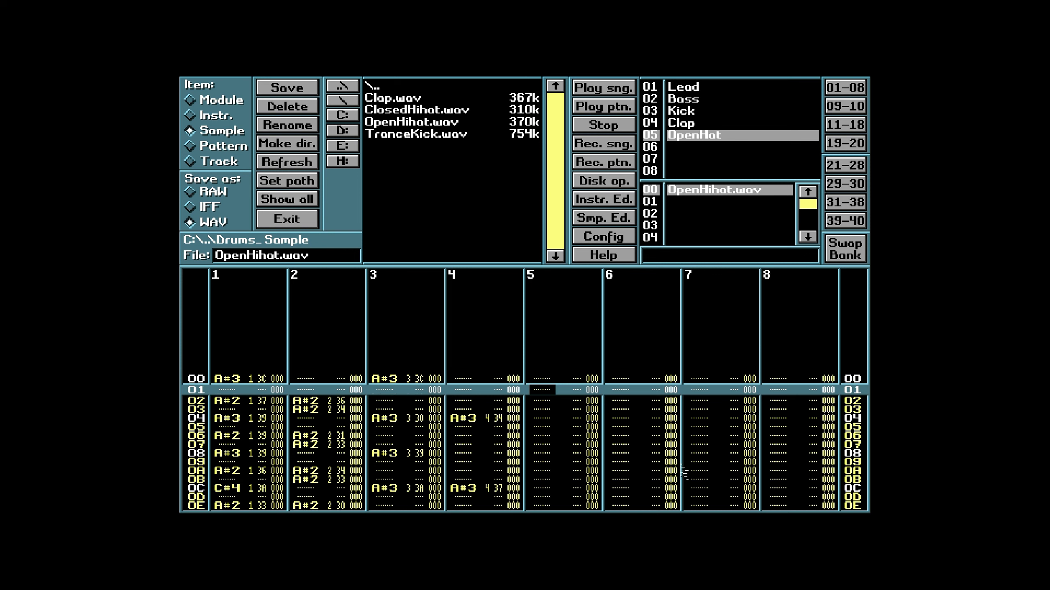
left_click(295, 223)
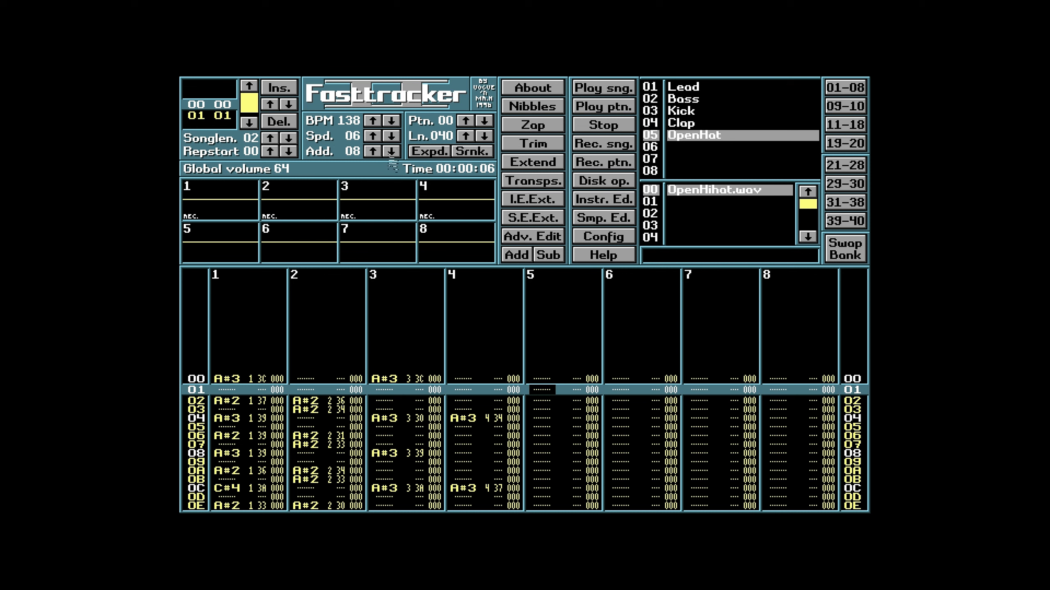
left_click(390, 152)
left_click(390, 151)
left_click(391, 151)
Audition the open hi-hat instrument repeatedly without recording notes
key("space")
key("space")
key("z")
key("z")
key("z")
key("z")
key("z")
key("z")
key("z")
key("z")
key("z")
key("z")
key("z")
key("z")
key("z")
key("z")
key("z")
Enter open hi-hat C#4 notes on every fourth row from 01 to 39 in track 5 of pattern 00
key("space")
key("s")
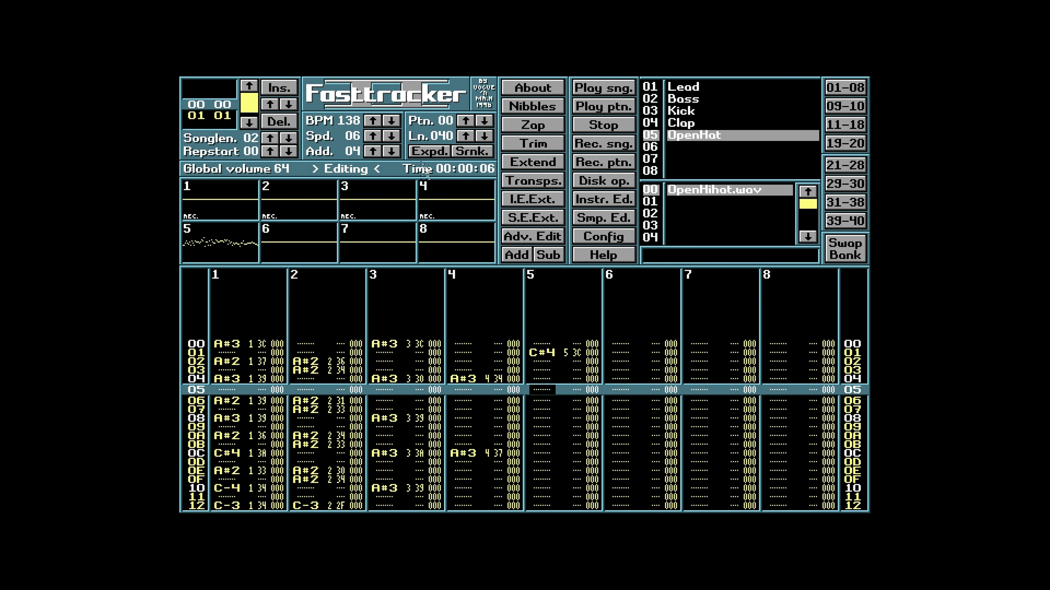
key("s")
key("s")
key("s")
key("s")
key("s")
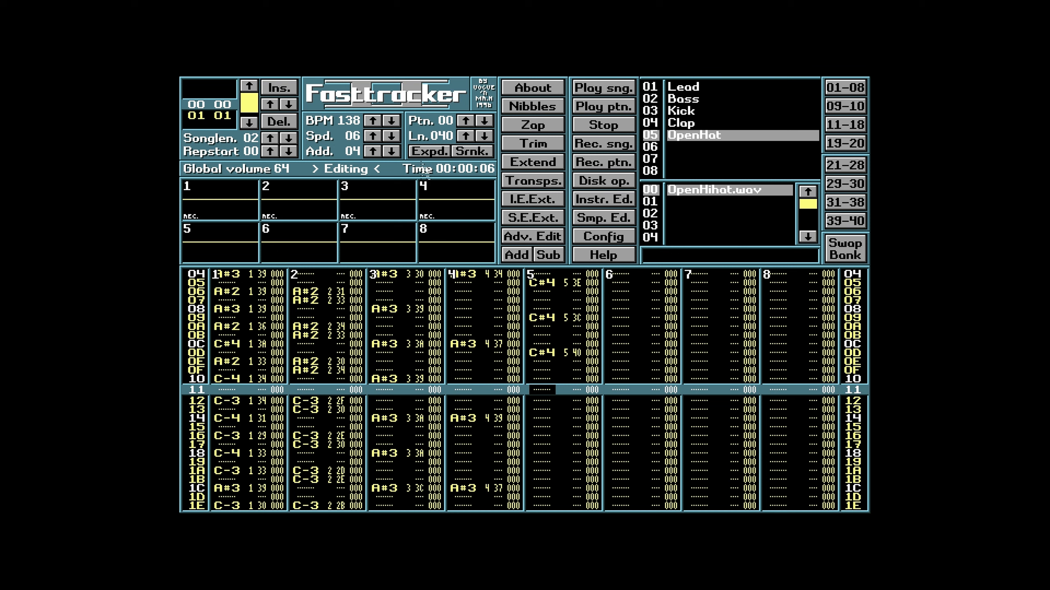
key("s")
key("s")
key("s")
key("s")
key("s")
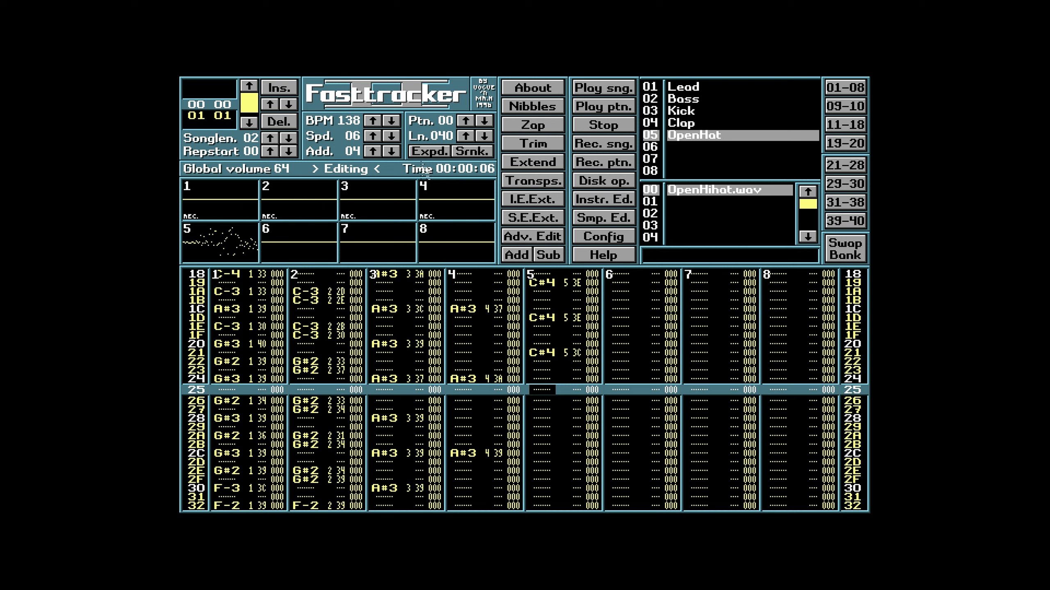
key("s")
key("s")
key("s")
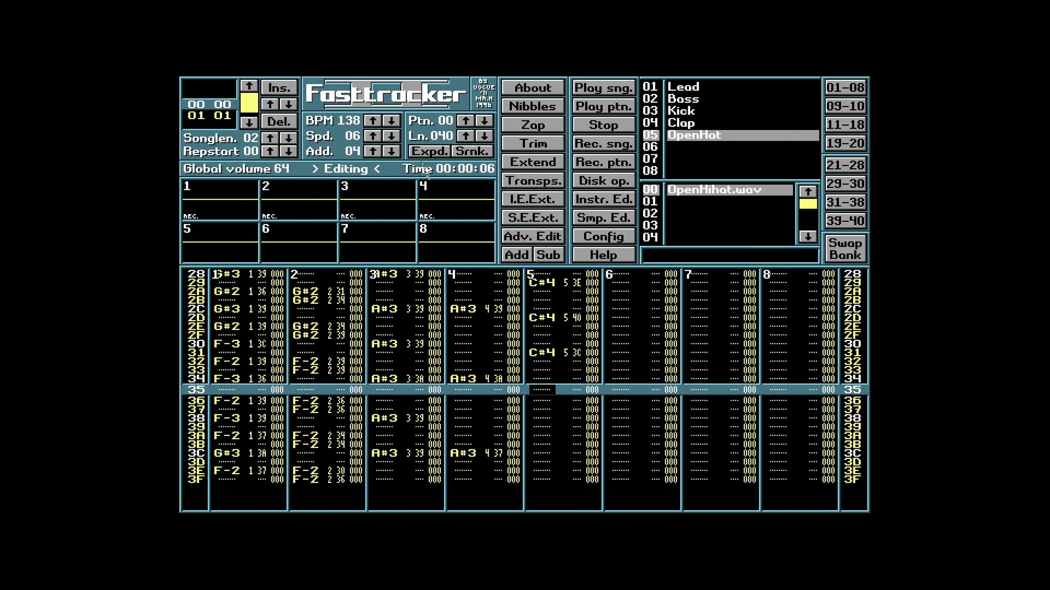
key("s")
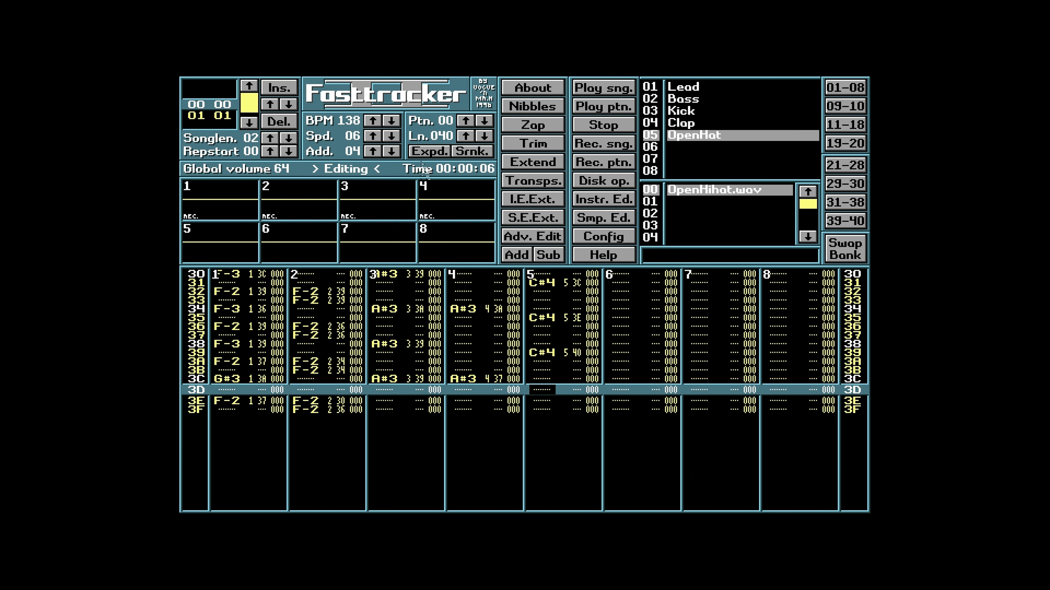
Play pattern 00 from its first row to hear the open hi-hat with the other tracks, and stop playback
key("Home")
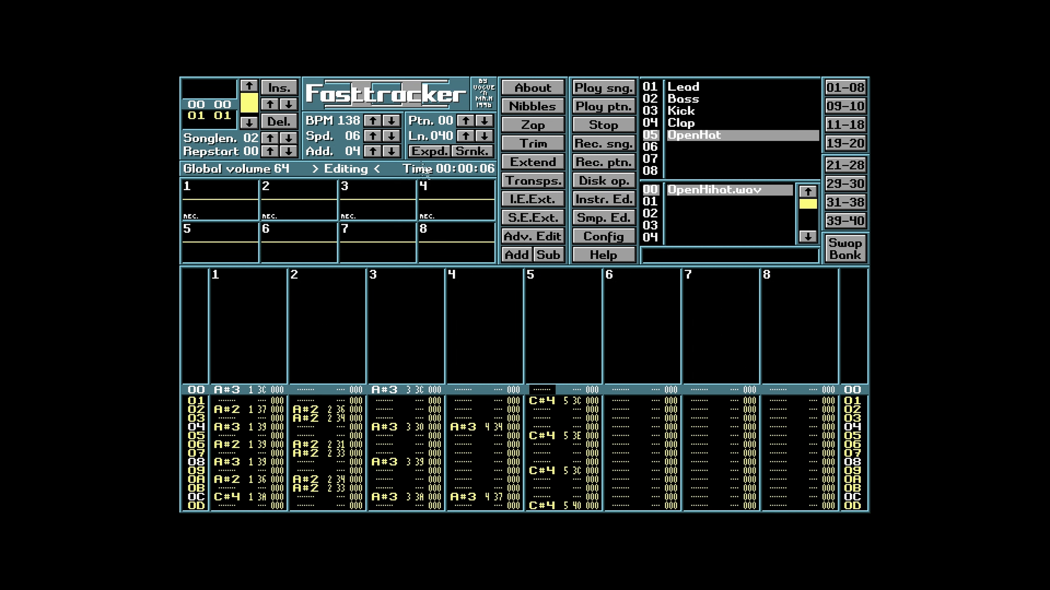
key("ctrl+Return")
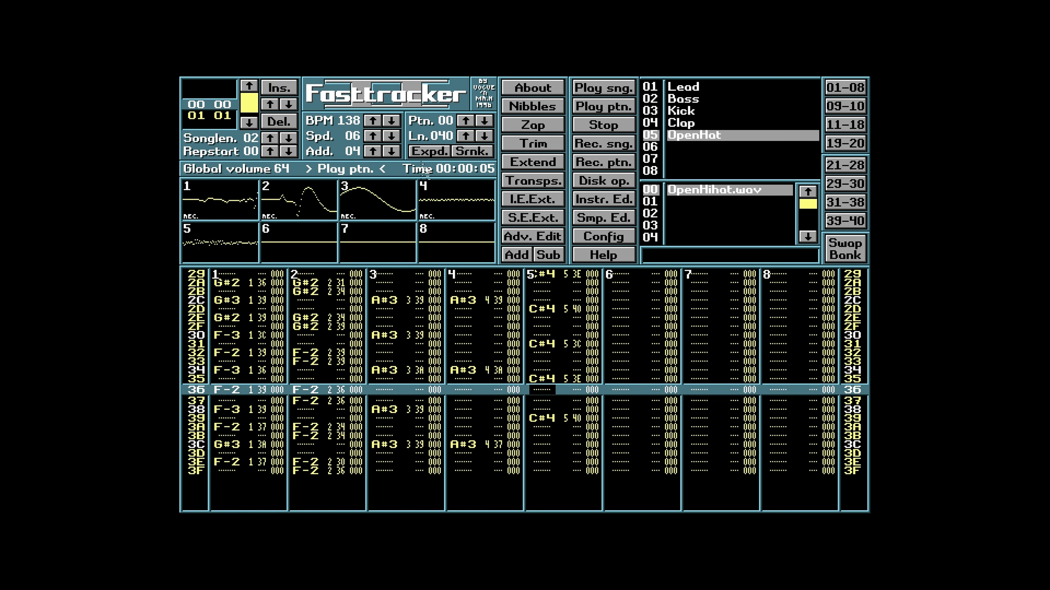
key("space")
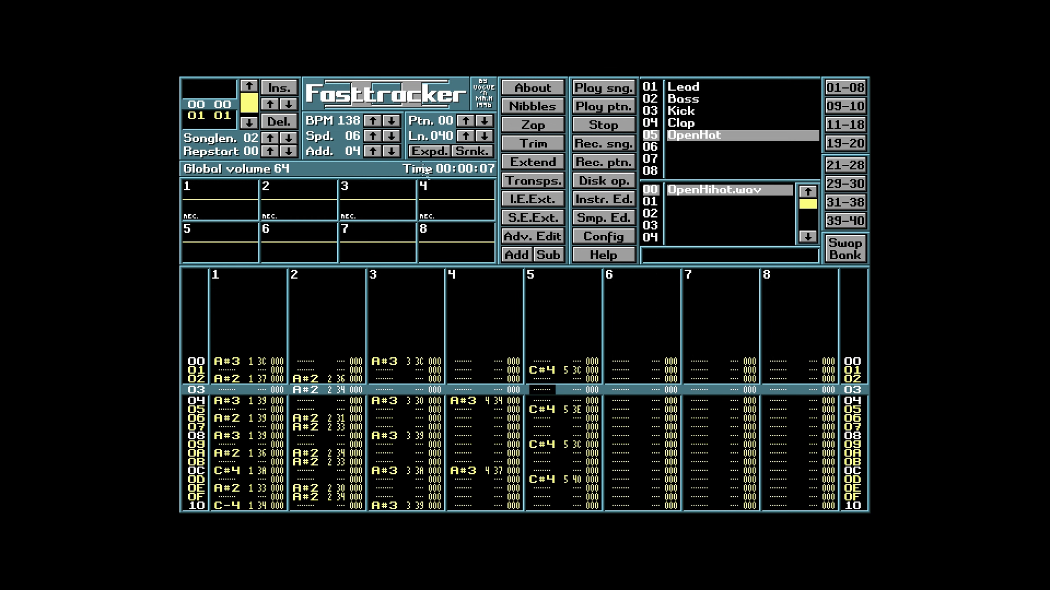
Add the missing open hi-hat C#4 on row 3D in track 5 of pattern 00
key("Down")
key("Down")
key("Down")
key("Down")
key("Down")
key("Down")
key("Down")
key("Down")
key("Down")
key("Down")
key("Down")
key("Down")
key("Down")
key("Down")
key("Down")
key("Down")
key("Down")
key("Down")
key("Down")
key("Down")
key("Down")
key("Down")
key("Down")
key("Down")
key("Down")
key("Down")
key("Down")
key("Down")
key("Down")
key("Down")
key("Down")
key("Down")
key("space")
key("s")
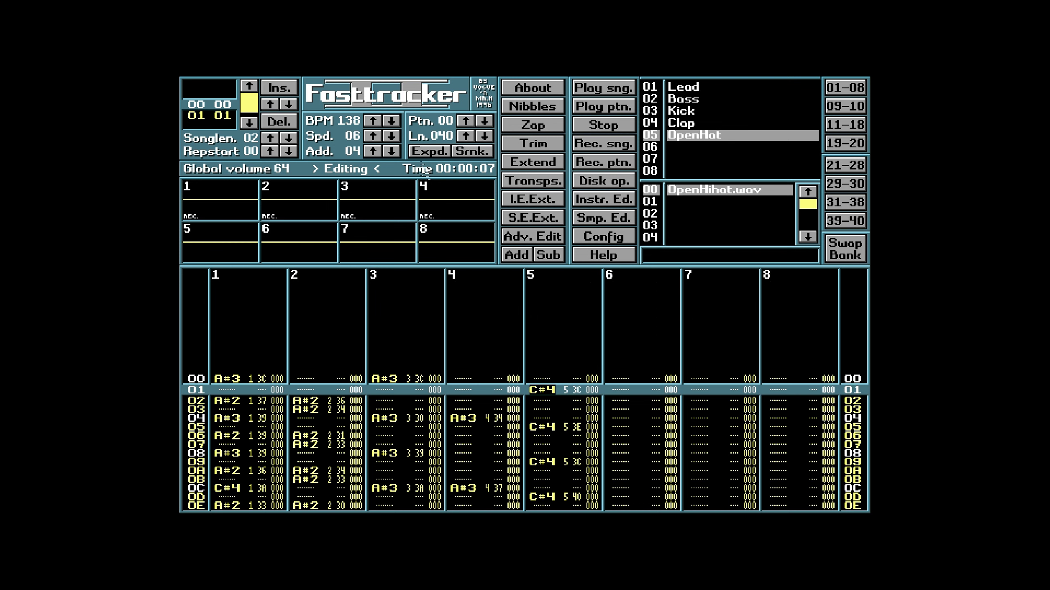
Check the last rows of pattern 00, return to row 00 and switch to song position 01 with pattern 01
key("Up")
key("Up")
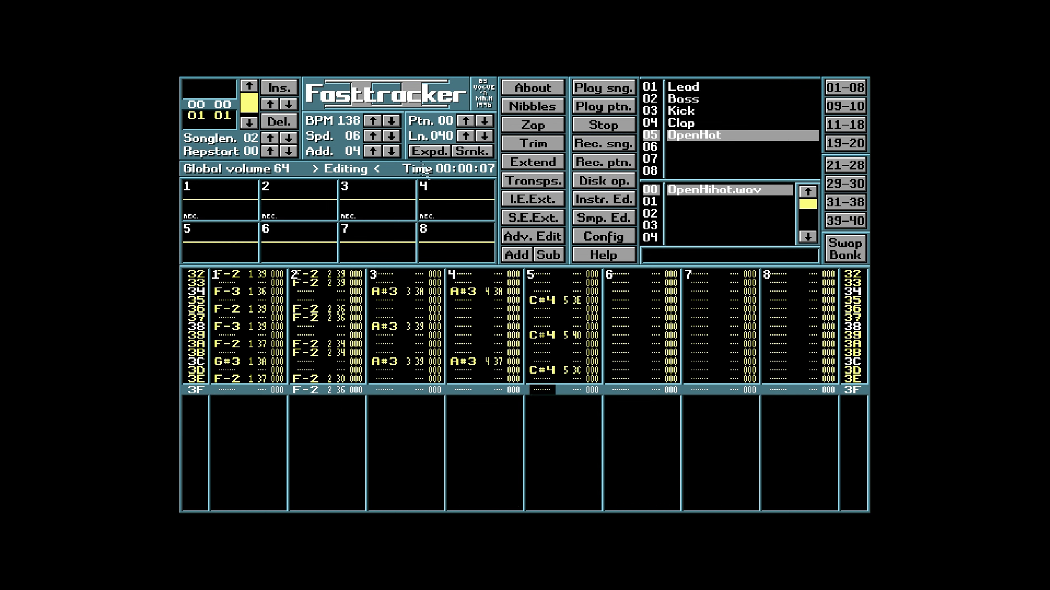
key("Down")
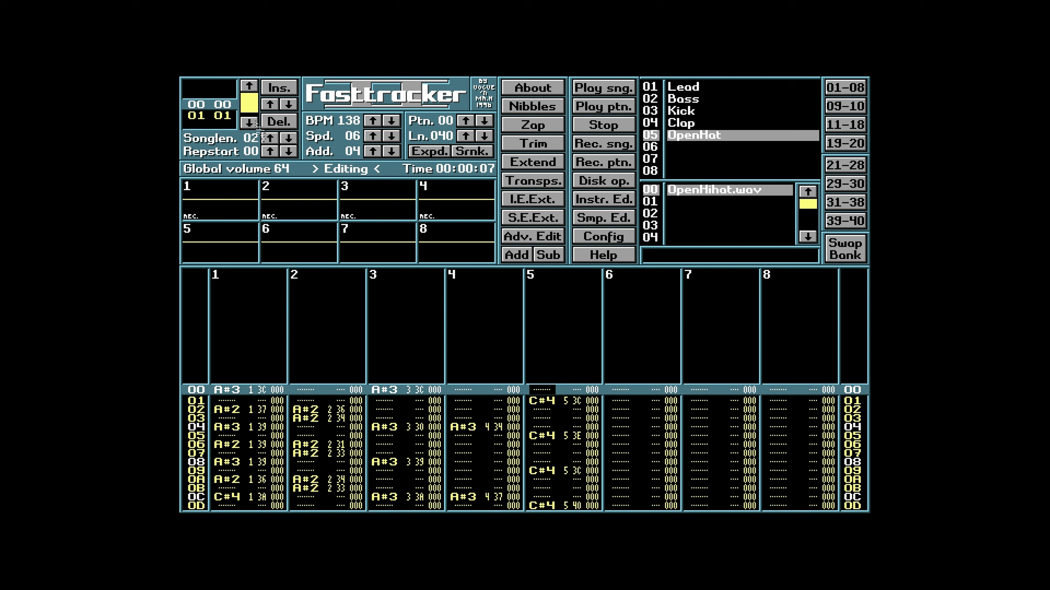
left_click(249, 126)
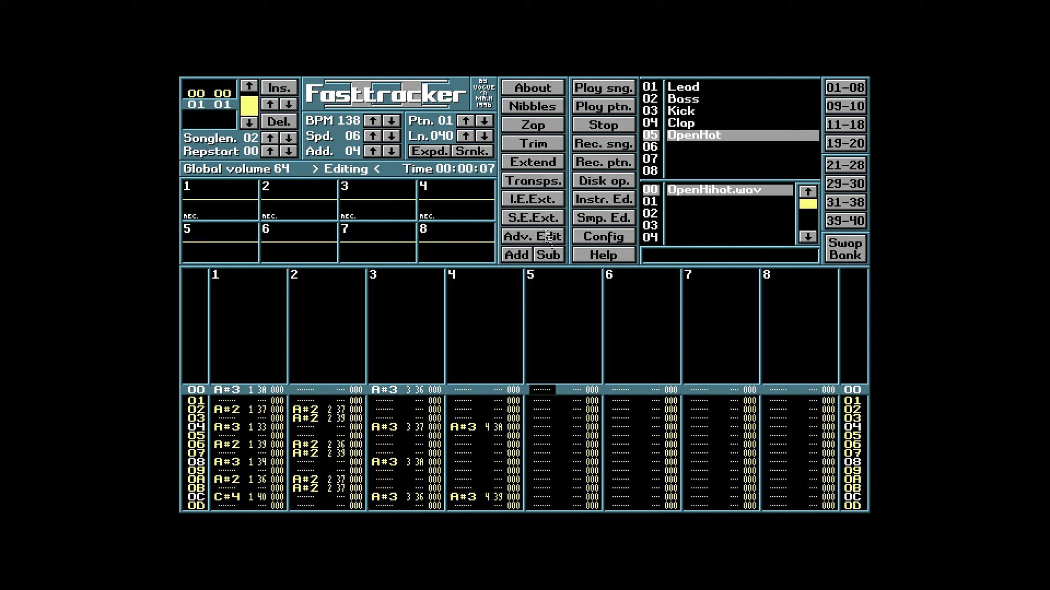
Try to enter open hi-hat C#4 notes on every fourth row starting at row 00 in track 5 of pattern 01
key("s")
key("s")
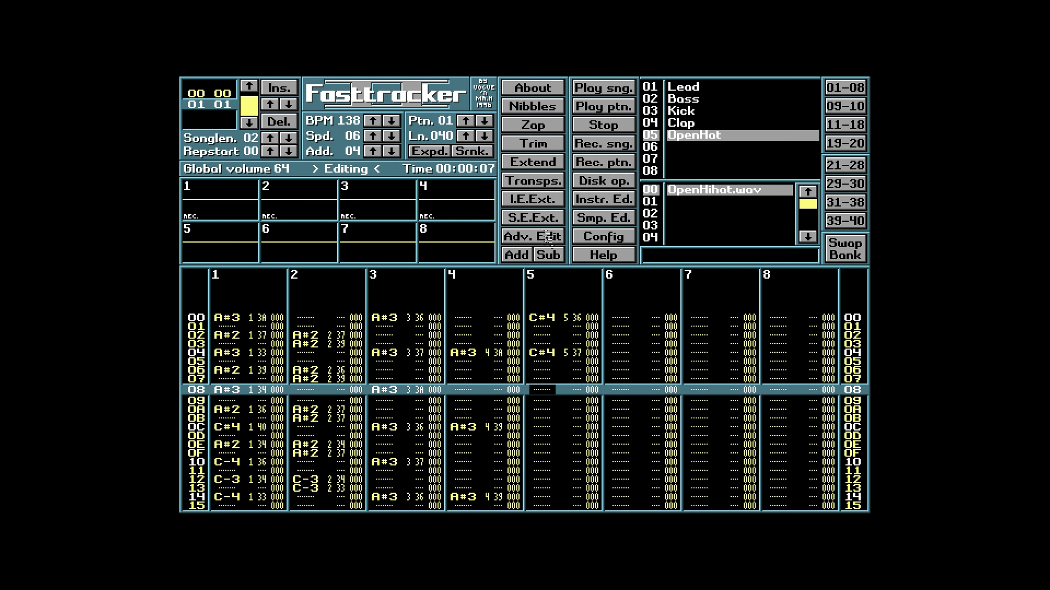
key("s")
key("s")
key("s")
key("s")
key("s")
key("s")
key("s")
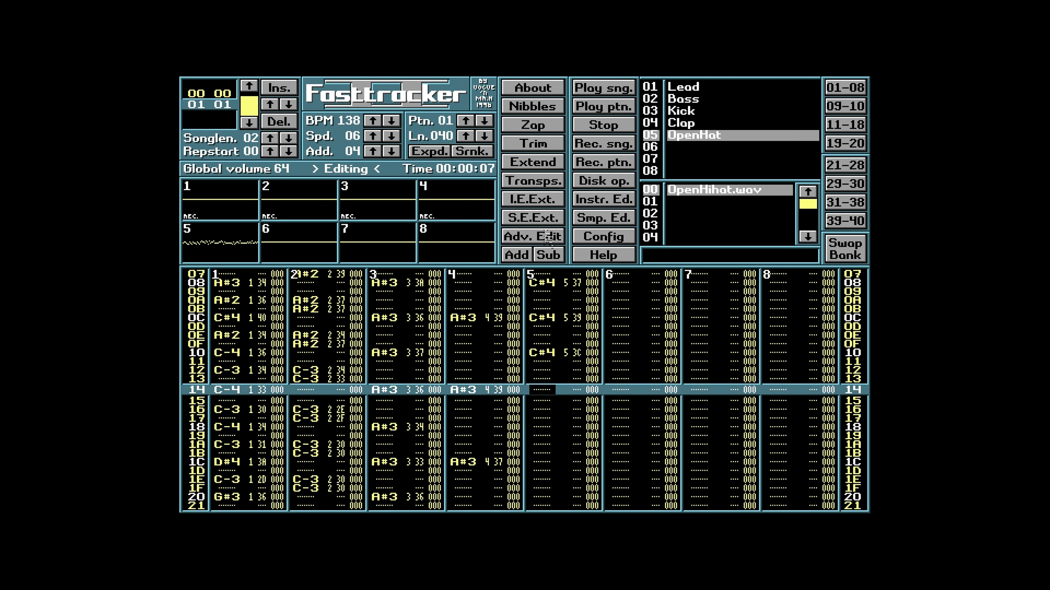
key("s")
key("s")
key("s")
key("s")
key("s")
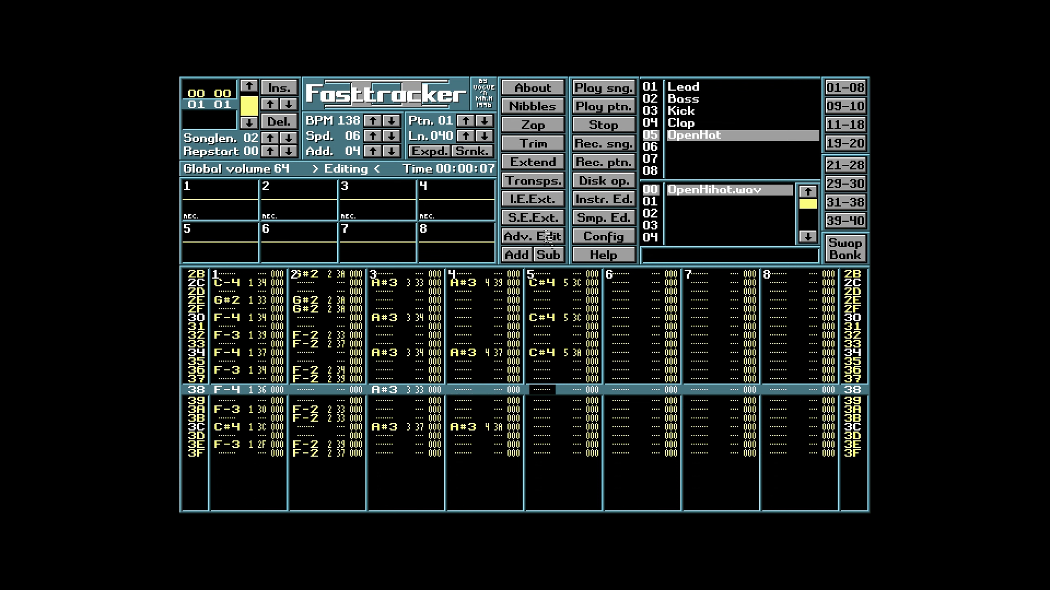
key("s")
key("s")
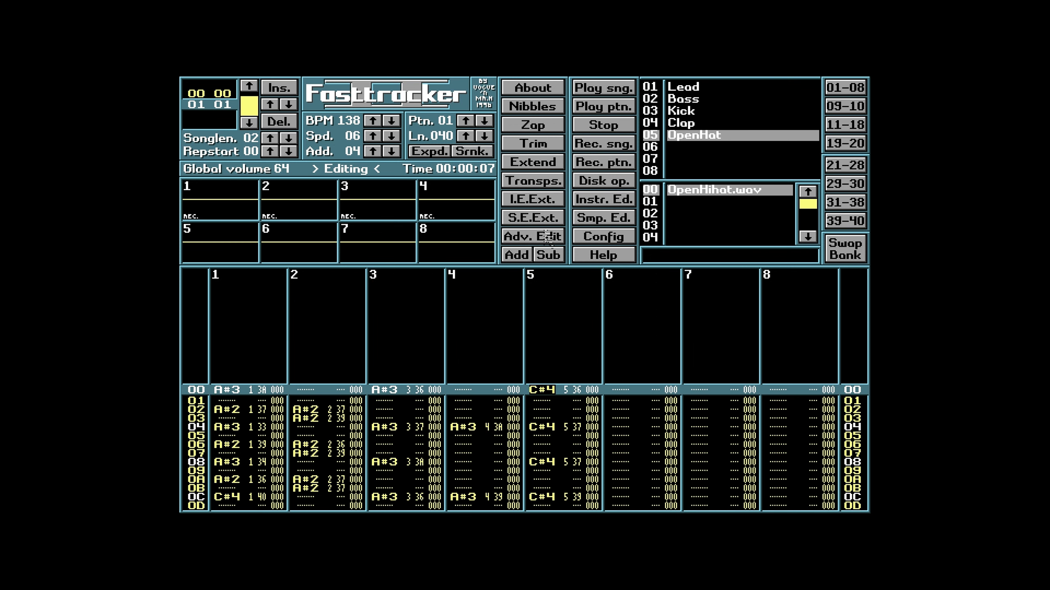
Delete the misplaced C#4 open hi-hat notes on every fourth row from 00 to 34 in track 5 of pattern 01
key("Down")
key("Down")
key("Down")
key("Down")
key("Down")
key("Down")
key("Down")
key("Down")
key("Down")
key("Down")
key("Down")
key("Down")
key("Down")
key("Down")
key("Down")
key("Down")
key("Down")
key("Down")
key("Down")
key("Down")
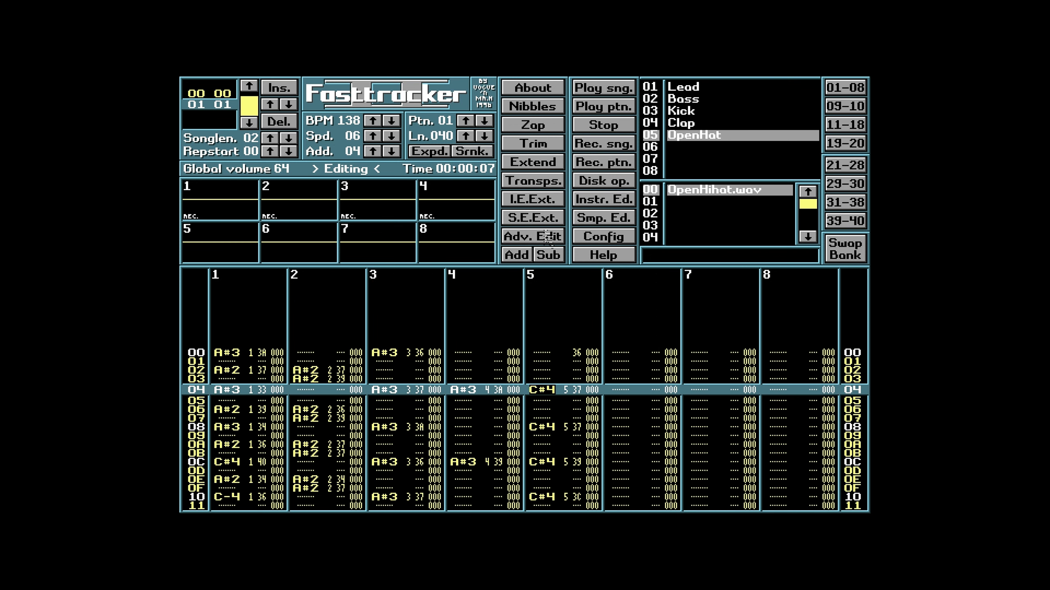
key("Down")
key("Down")
key("Down")
key("Down")
key("Down")
key("Down")
key("Down")
key("Down")
key("Down")
key("Down")
key("Down")
key("Down")
key("Down")
key("Down")
key("Down")
key("Down")
key("Down")
key("Down")
key("Down")
key("Down")
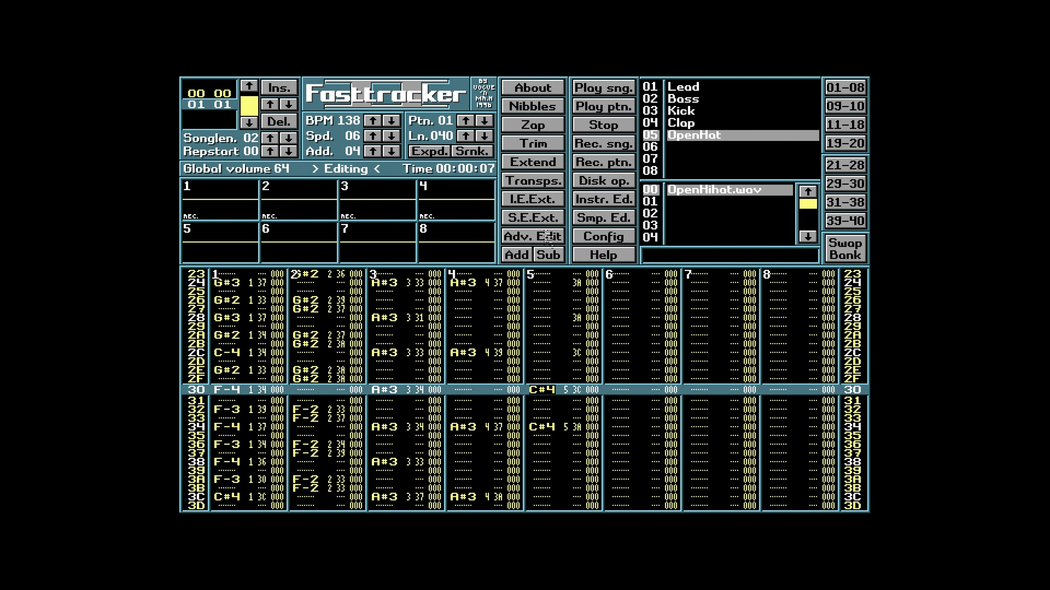
key("Down")
key("Down")
key("Down")
key("Down")
Clear the leftover volume values of the deleted hi-hat notes in track 5 of pattern 01 and return to row 00
key("Right")
key("Right")
key("Right")
key("Down")
key("Down")
key("Down")
key("Down")
key("Down")
key("Down")
key("Down")
key("Down")
key("Down")
key("Down")
key("Down")
key("Down")
key("Down")
key("Down")
key("Down")
key("Down")
key("Down")
key("Down")
key("Down")
key("Down")
key("Down")
key("Down")
key("Down")
key("Down")
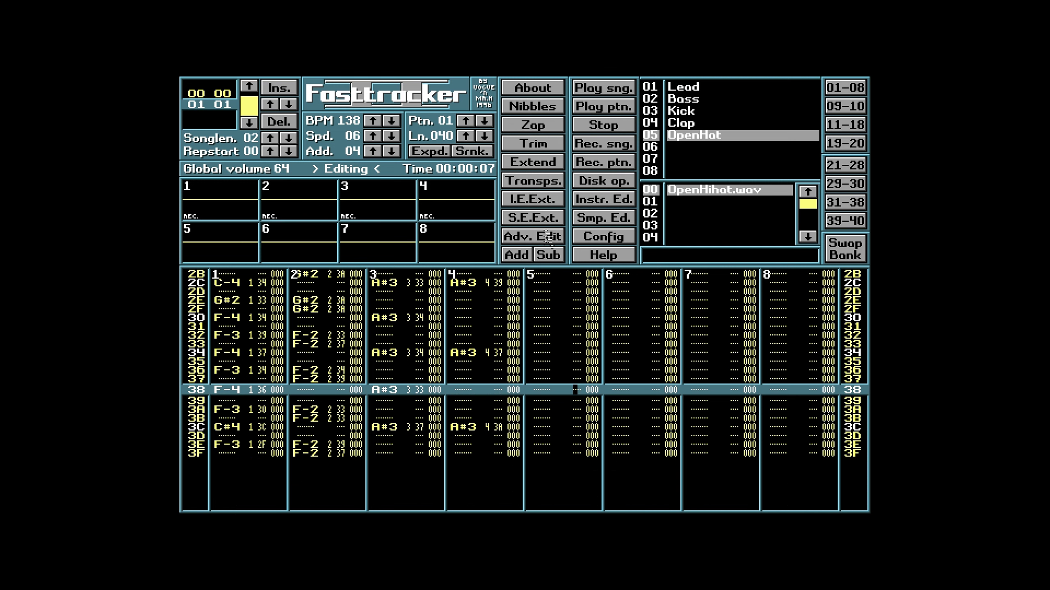
key("Down")
key("Down")
key("Down")
key("Down")
key("Down")
key("Down")
key("Down")
key("Down")
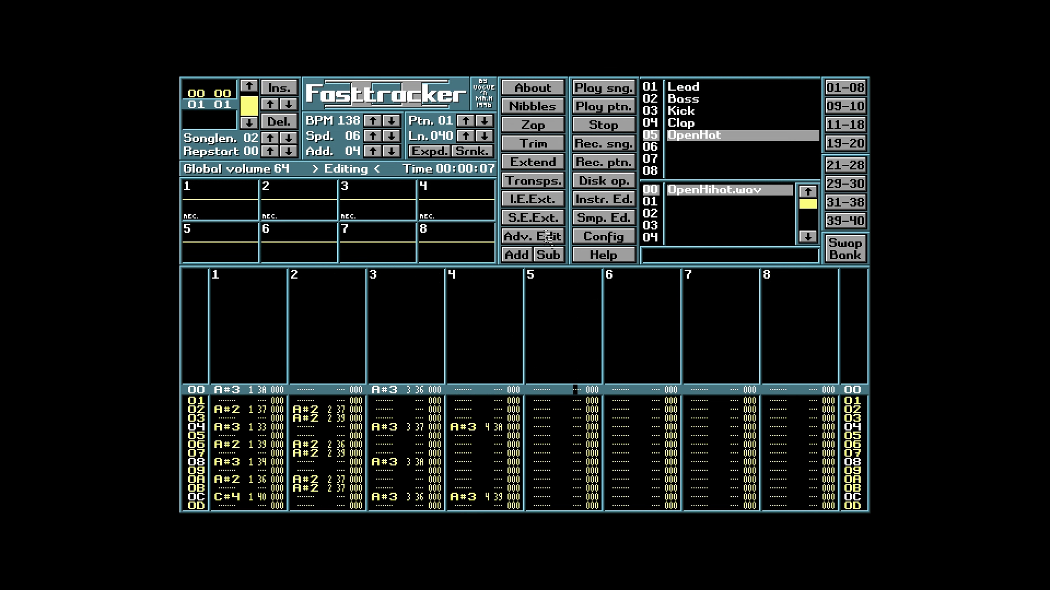
Enter open hi-hat C#4 notes on every fourth row from 01 to 3D in track 5 of pattern 01
key("Left")
key("Left")
key("Left")
key("Down")
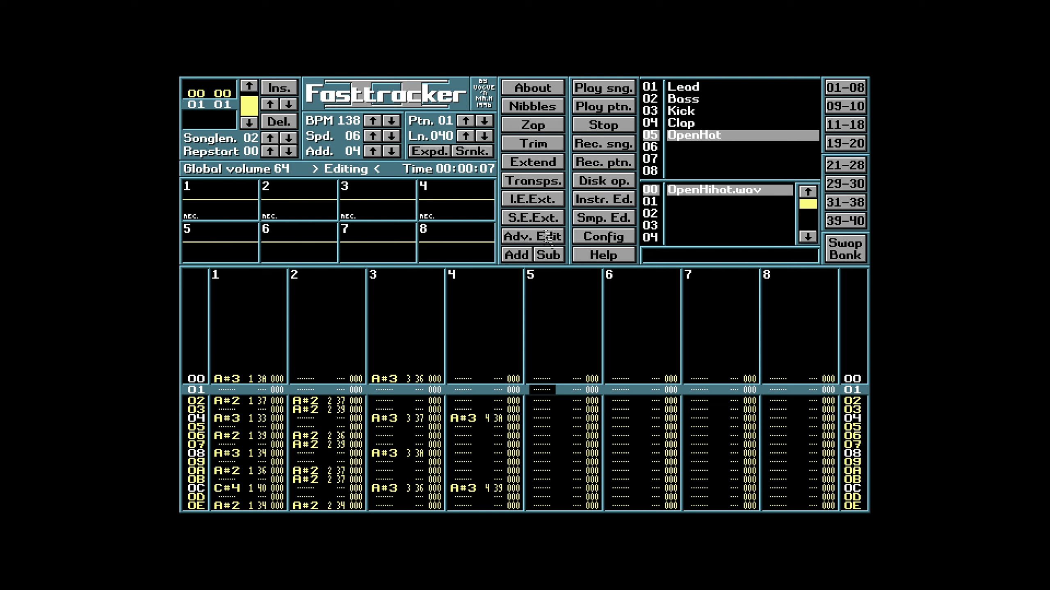
key("s")
key("s")
key("s")
key("s")
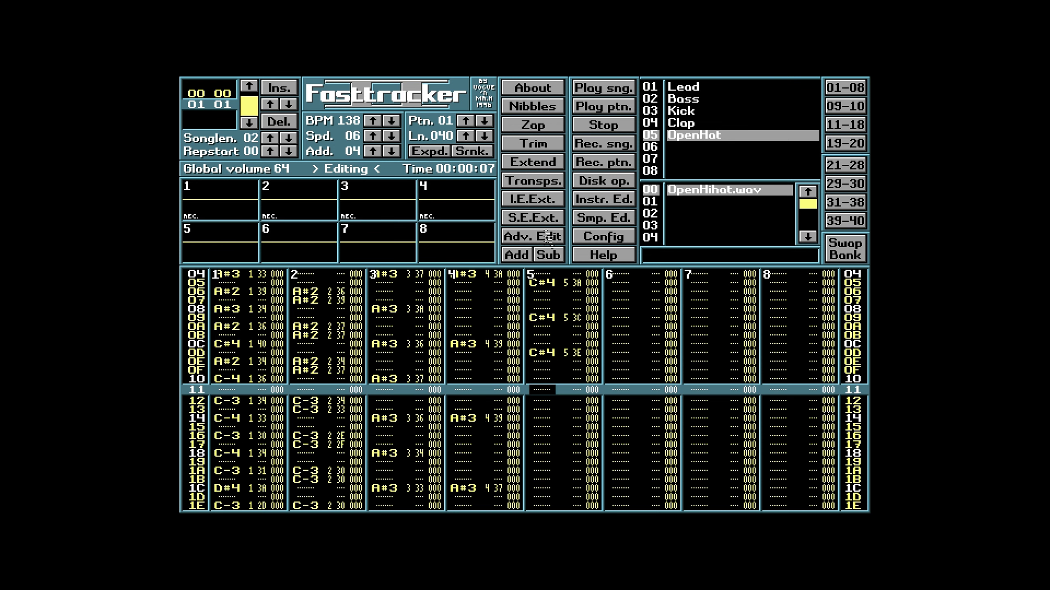
key("s")
key("s")
key("s")
key("s")
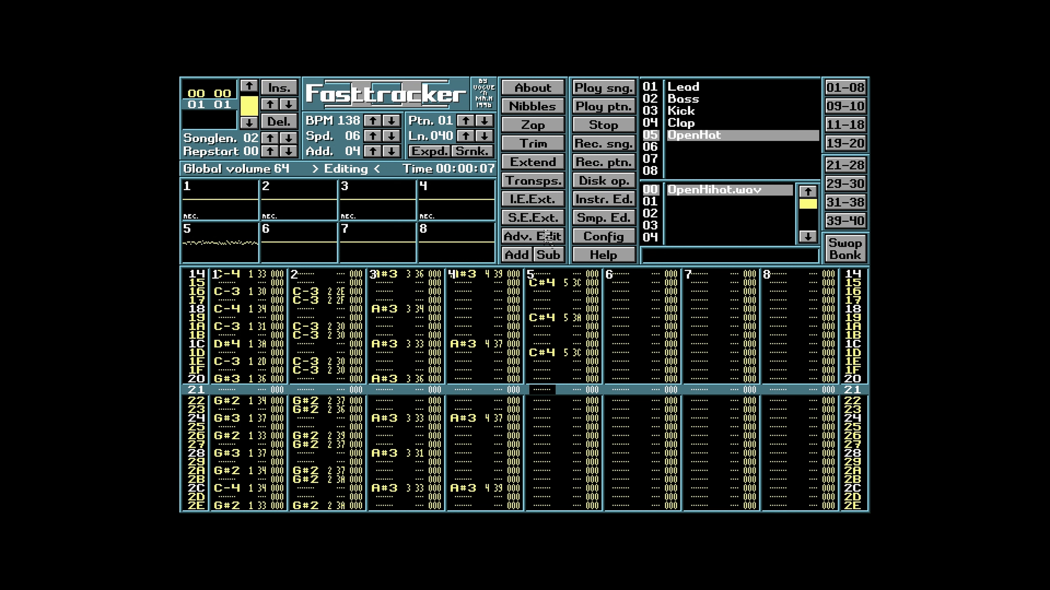
key("s")
key("s")
key("s")
key("s")
key("s")
key("s")
key("s")
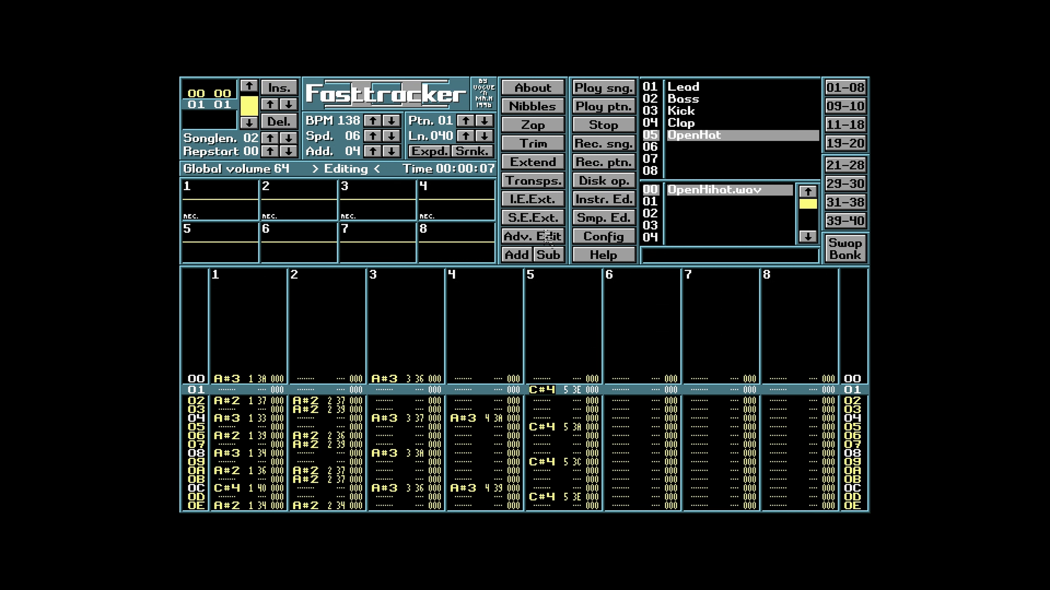
Play pattern 01 from row 00 to hear the open hi-hat, stop playback and return to row 00
key("Up")
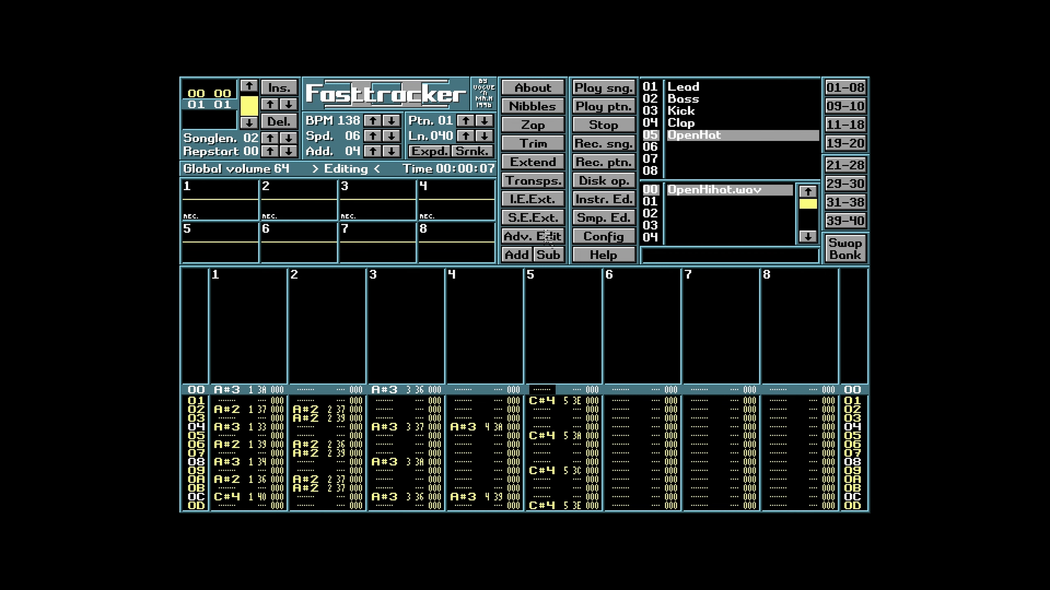
key("ctrl+Return")
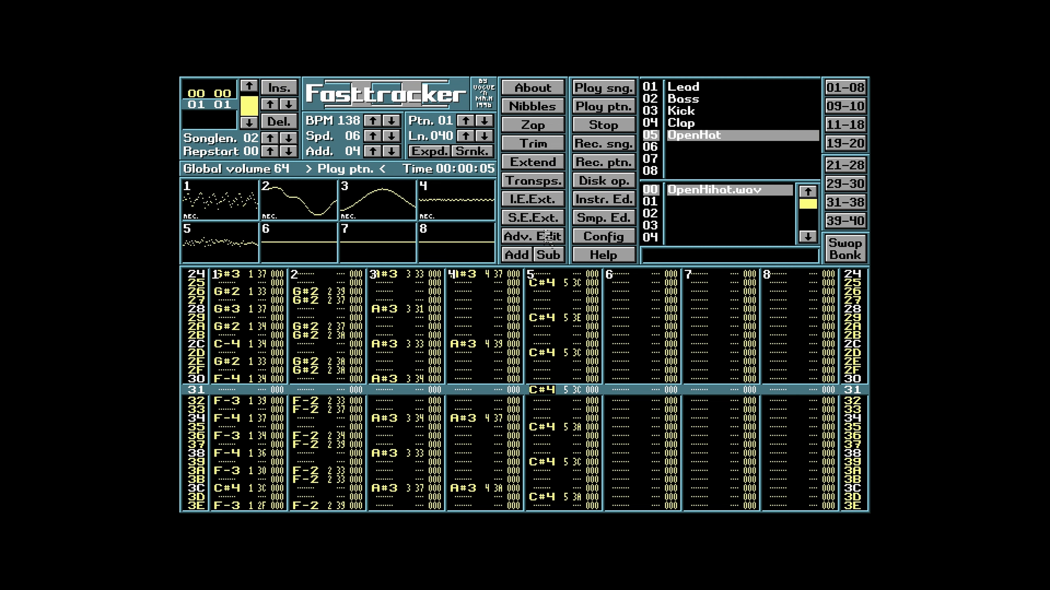
key("space")
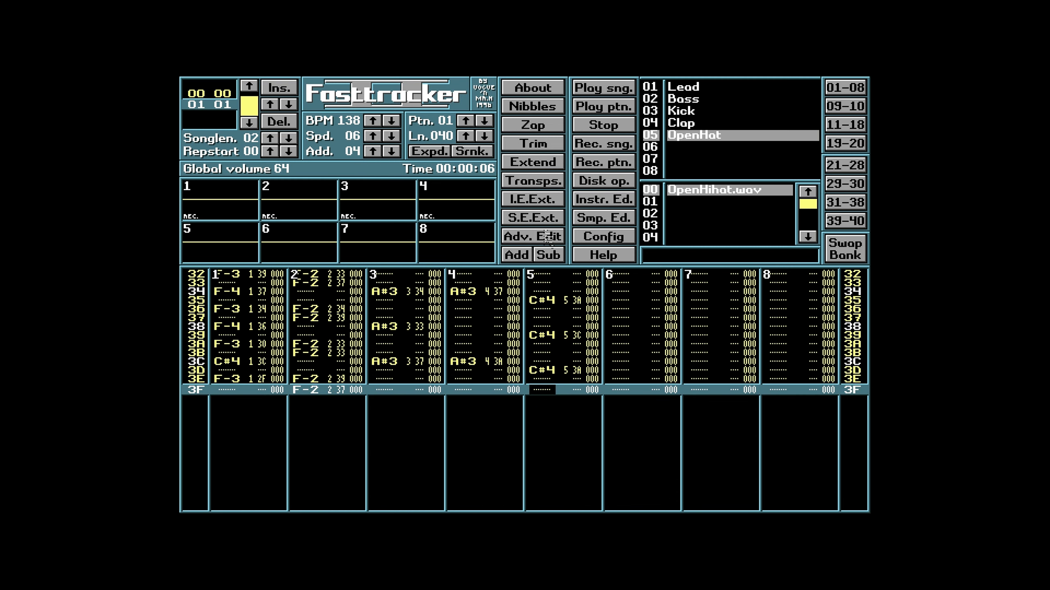
key("Down")
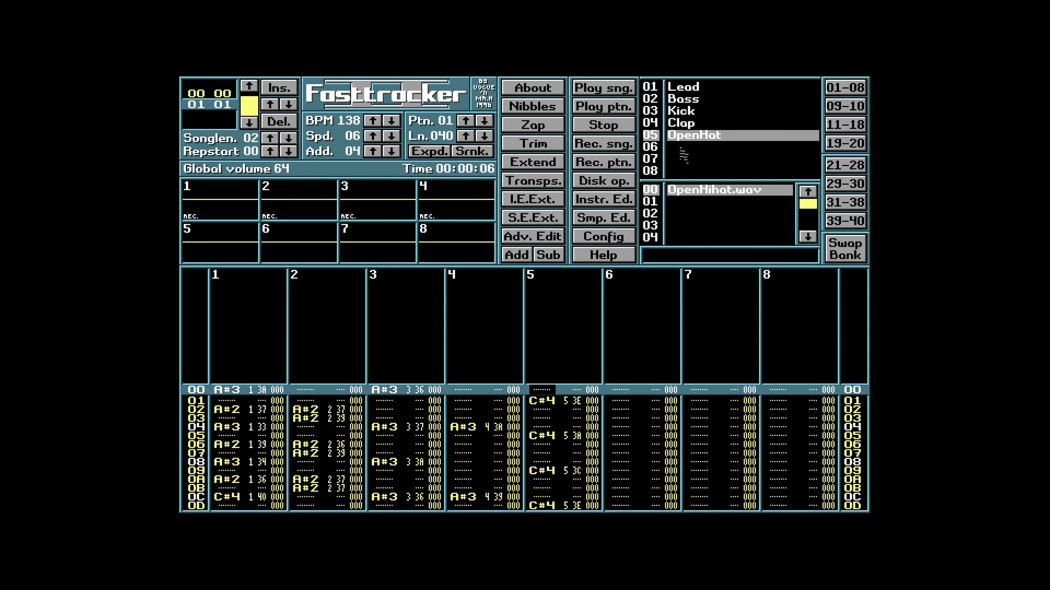
Move to track 6 and name empty instrument 06 "ClosedHat"
key("Tab")
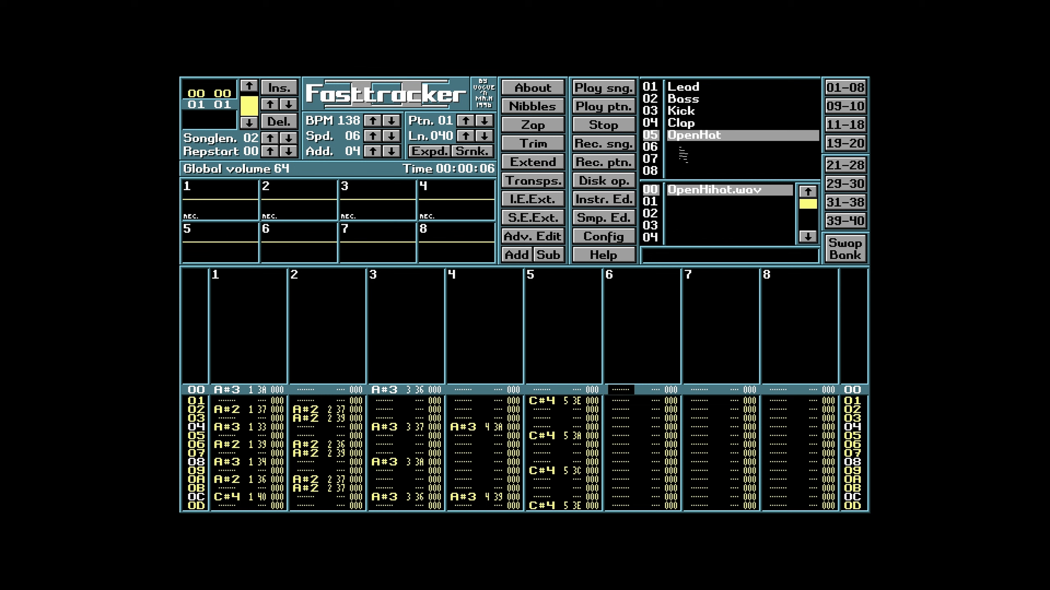
left_click(680, 148)
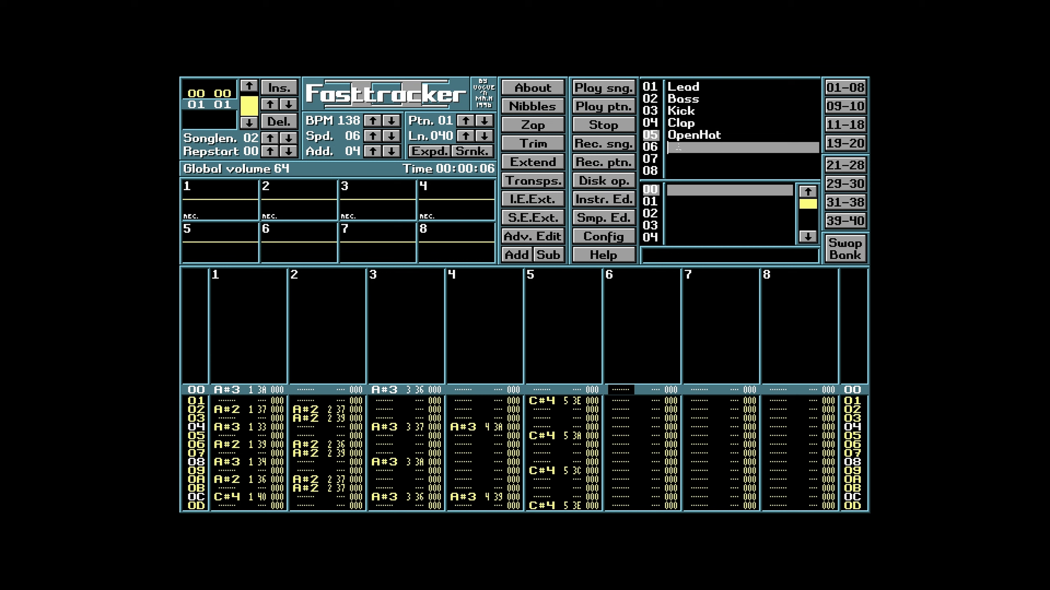
type("ClosedHat")
Load ClosedHihat.wav from the drums folder into instrument 06, converting the stereo sample, and close the disk operations
left_click(622, 186)
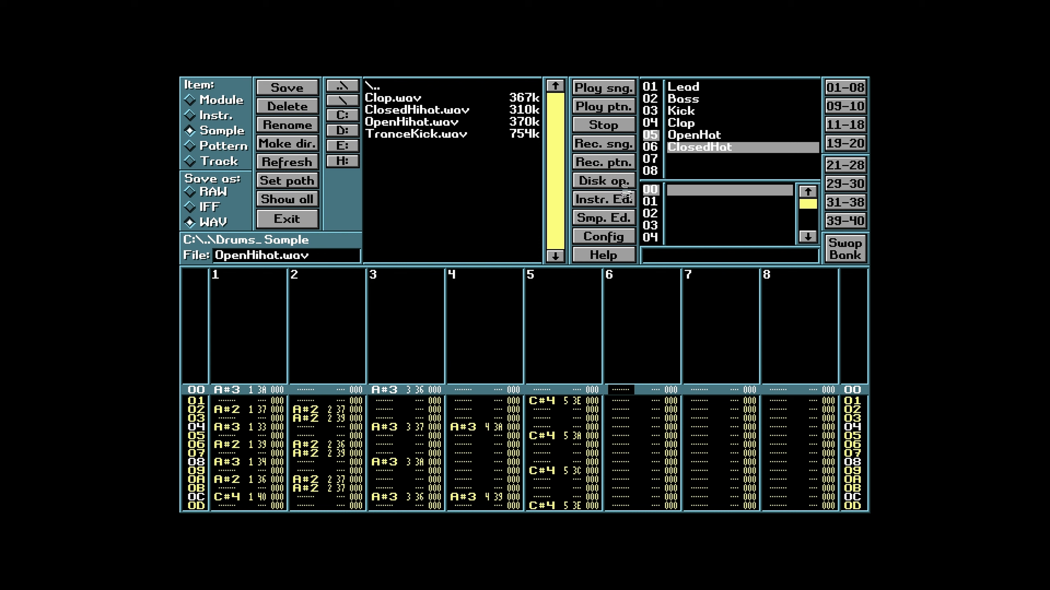
left_click(444, 121)
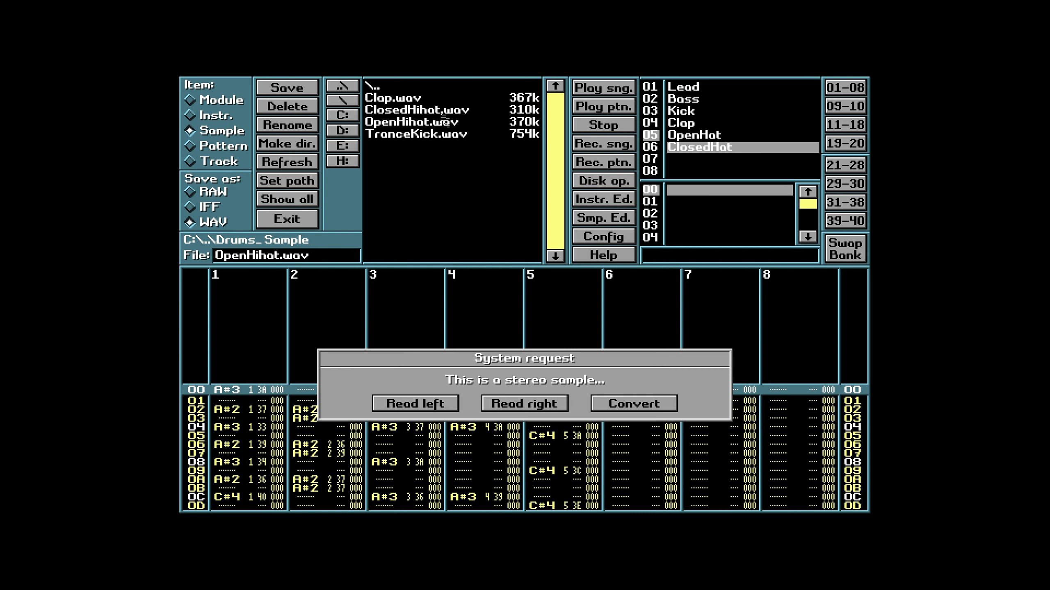
left_click(633, 403)
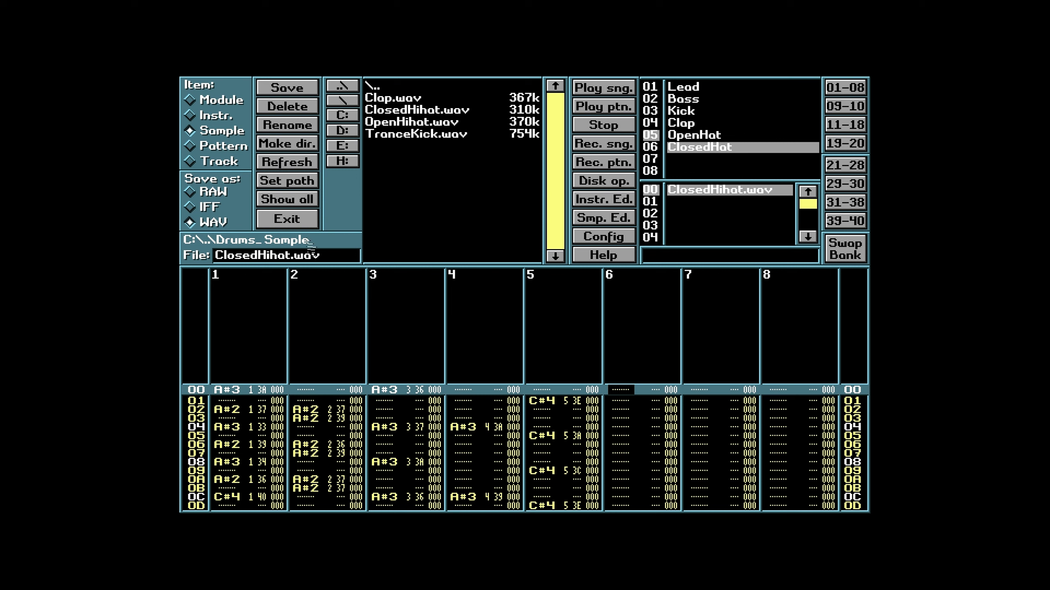
left_click(284, 226)
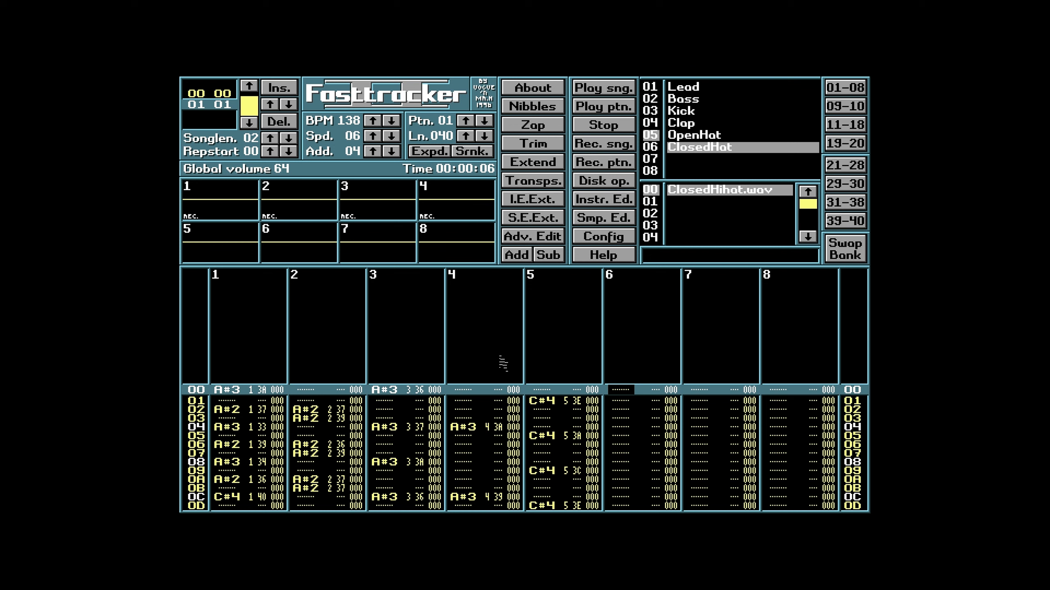
Open the ClosedHat sample in the sample editor, play it and apply a start and end volume of +126%
key("ctrl+s")
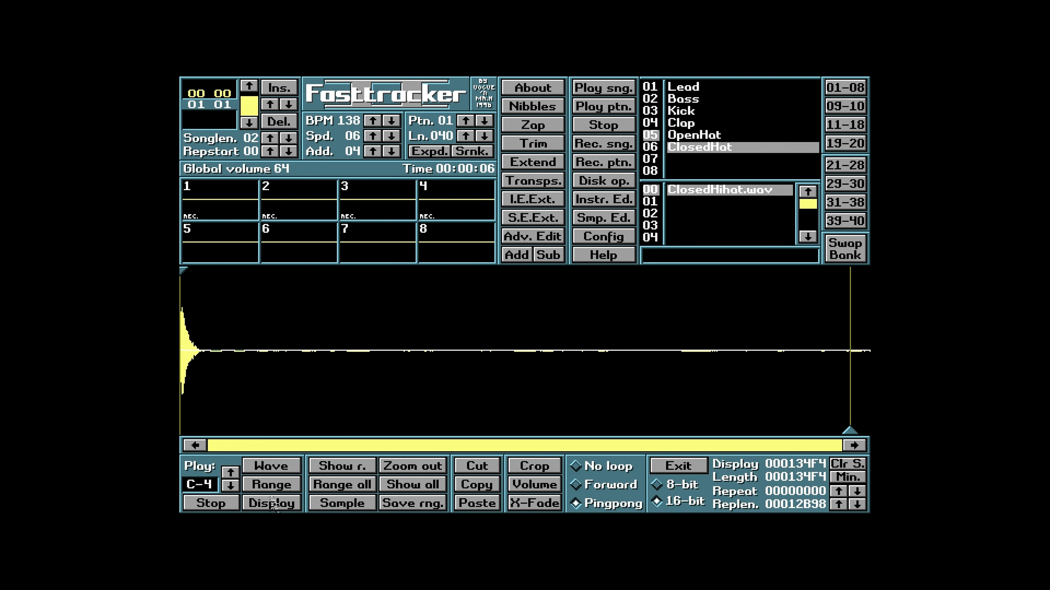
left_click(272, 471)
left_click(520, 488)
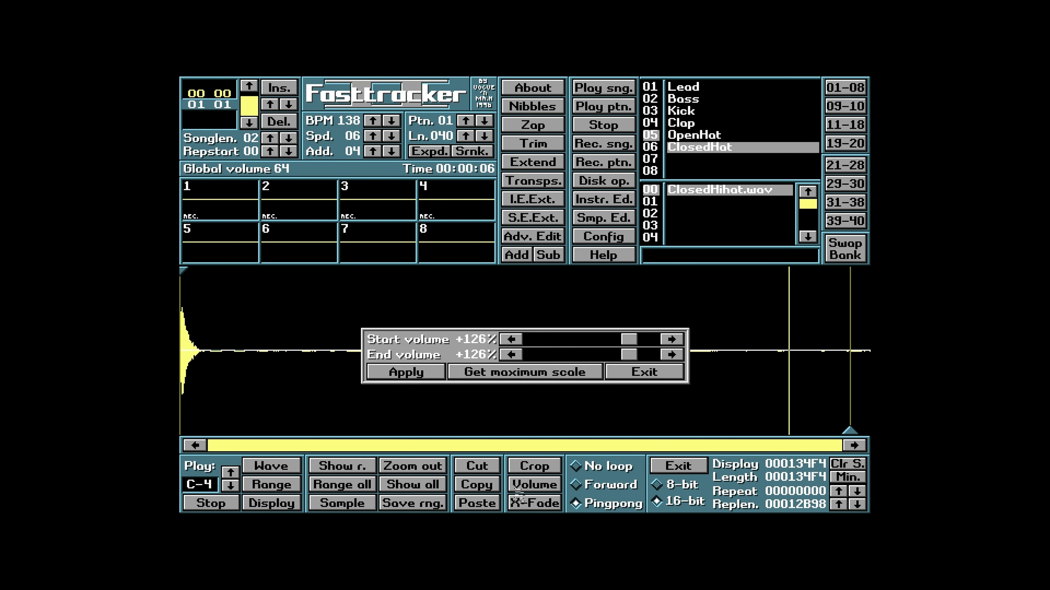
left_click(423, 377)
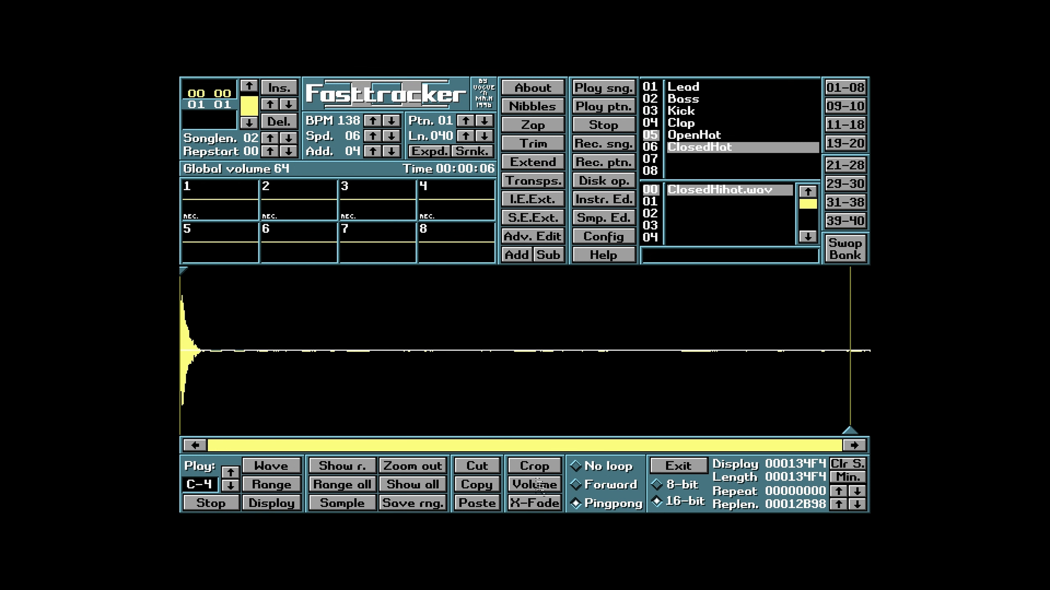
Listen to the amplified closed hi-hat sample and apply a lower start and end volume to make it quieter
left_click(276, 471)
left_click(276, 471)
left_click(226, 509)
left_click(540, 488)
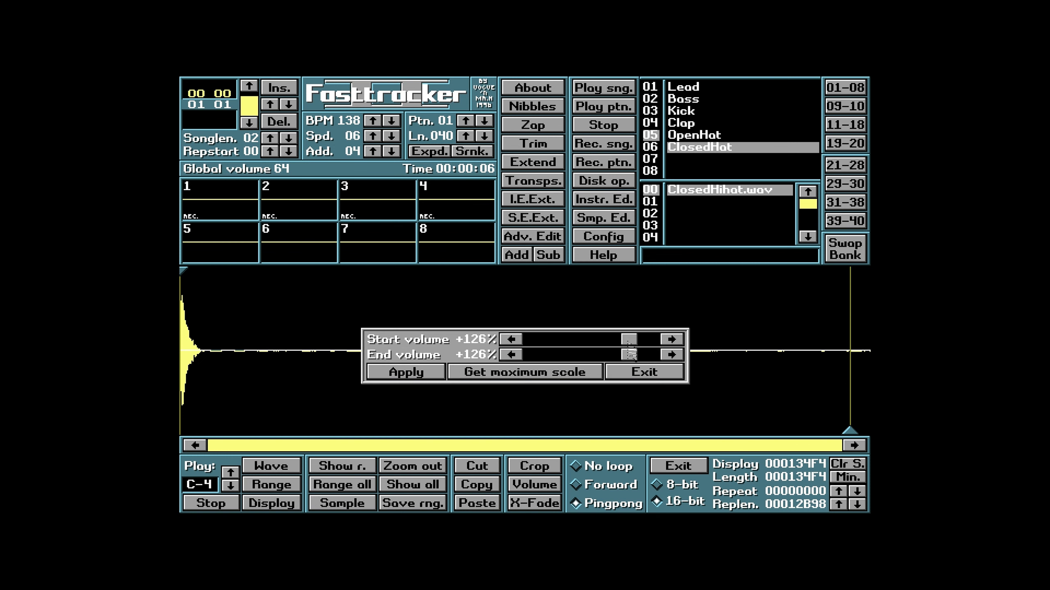
left_click_drag(628, 340, 601, 356)
left_click(419, 378)
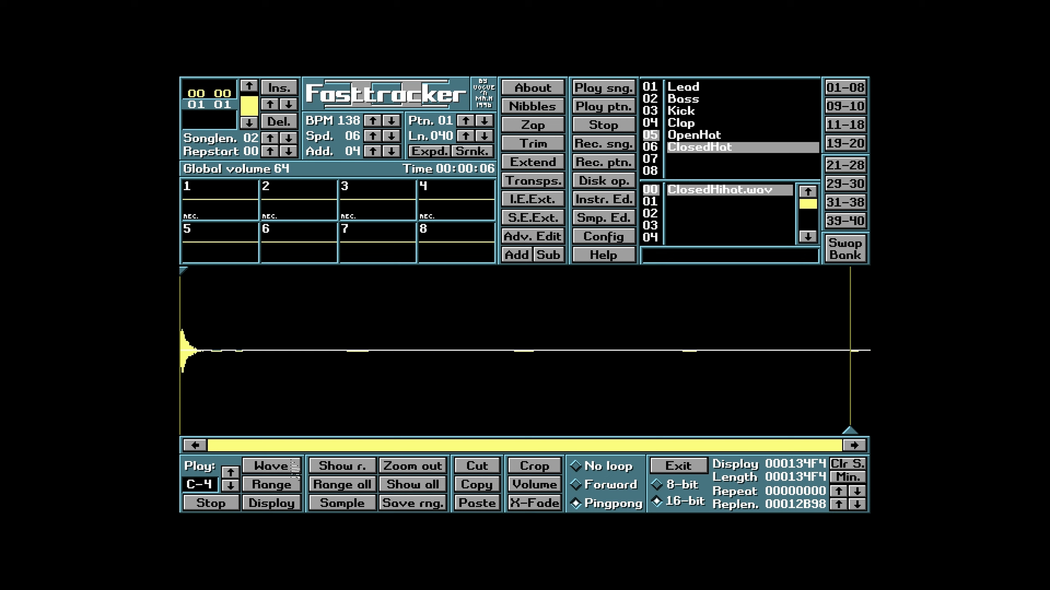
Play the closed hi-hat sample and scale its start and end volume by +74%, followed by +200%
left_click(290, 466)
left_click(549, 486)
mouse_move(608, 340)
left_mouse_down()
mouse_move(620, 341)
mouse_move(613, 355)
mouse_move(621, 355)
left_mouse_up()
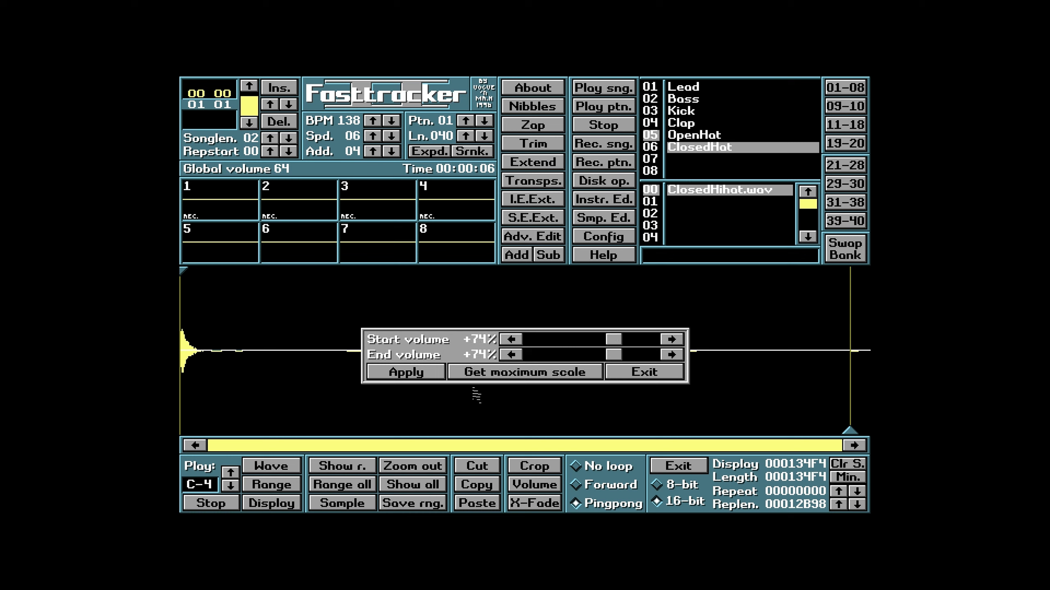
left_click(431, 378)
left_click(549, 483)
left_click_drag(614, 340, 739, 344)
left_click_drag(614, 355, 753, 353)
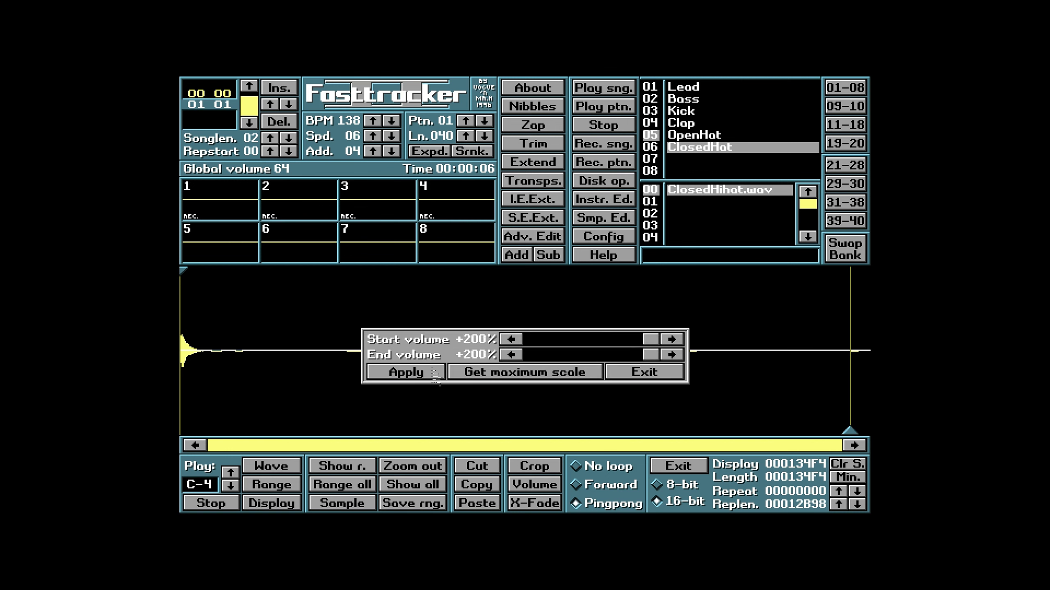
left_click(430, 376)
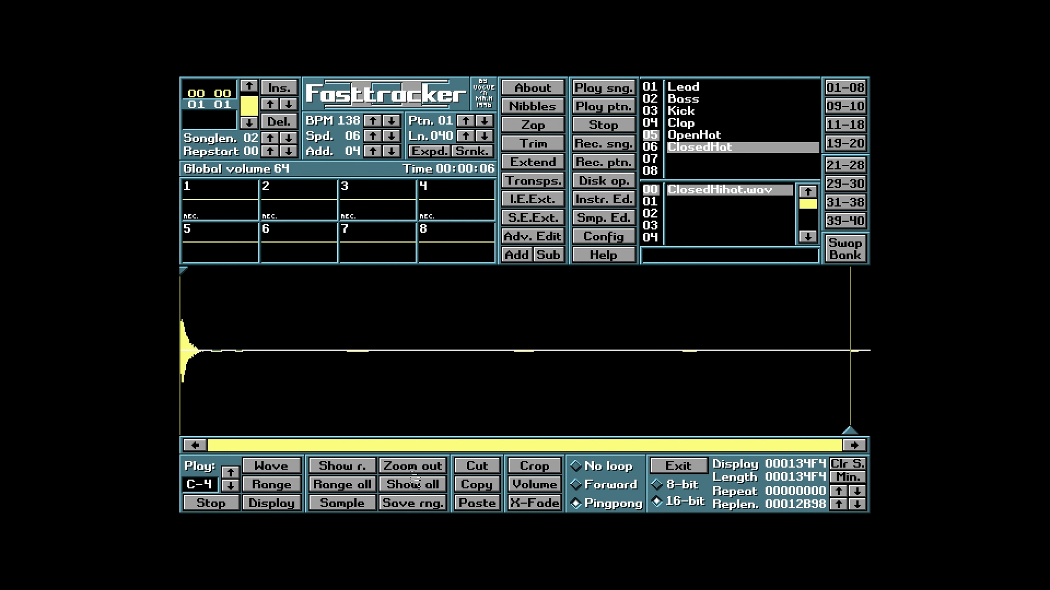
Play the closed hi-hat sample again and amplify it to the maximum scale
left_click(290, 467)
left_click(291, 469)
left_click(534, 484)
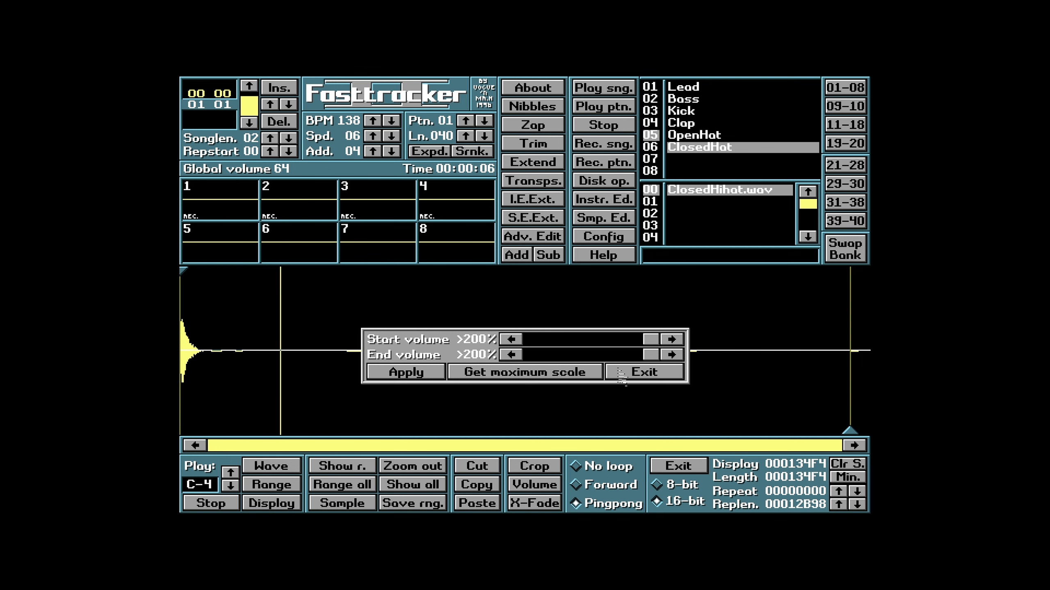
left_click(472, 377)
left_click(430, 374)
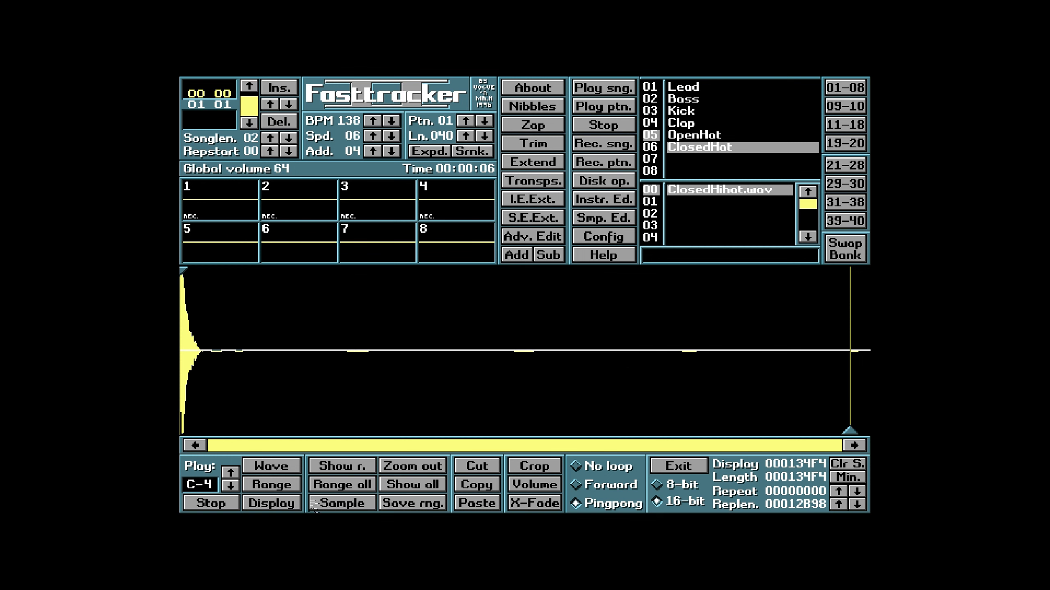
Apply a start volume of +110% and an end volume of +113% to the closed hi-hat sample
left_click(540, 495)
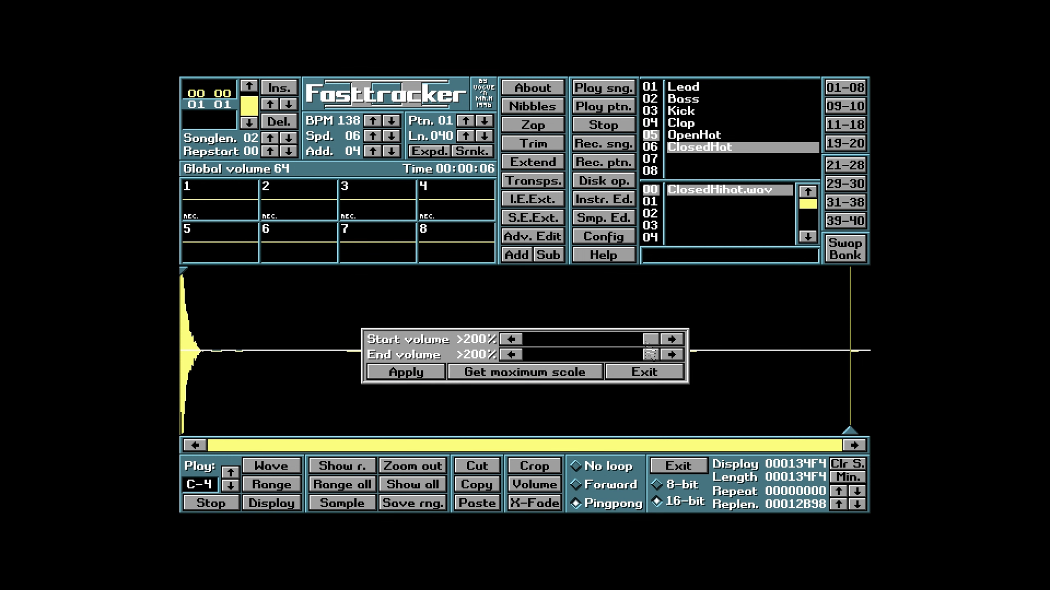
left_click_drag(651, 340, 629, 360)
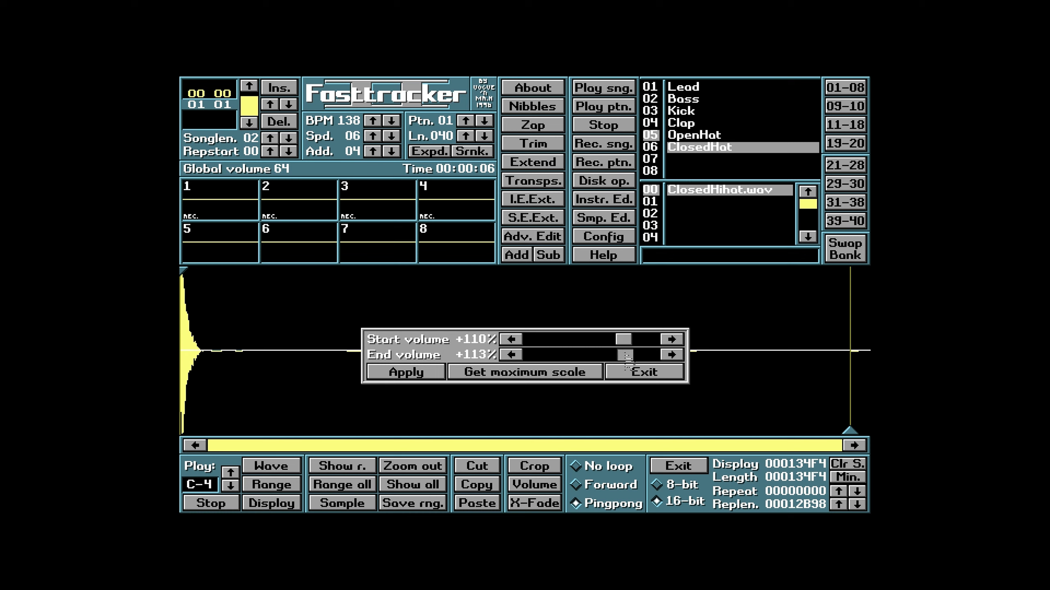
left_click(438, 374)
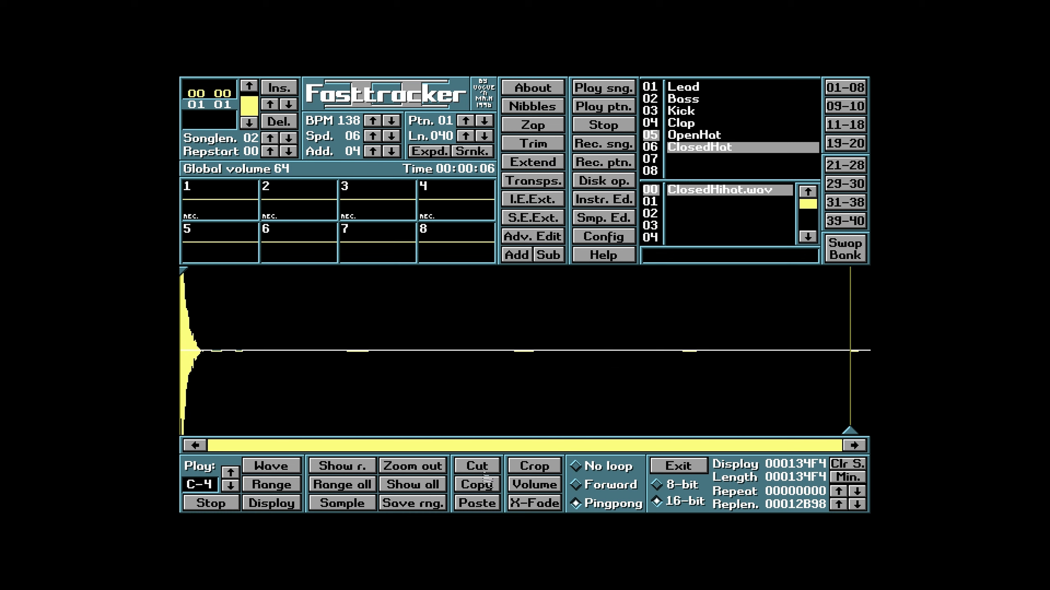
Apply a start volume of -68% and an end volume of -61% to the closed hi-hat sample
left_click(513, 486)
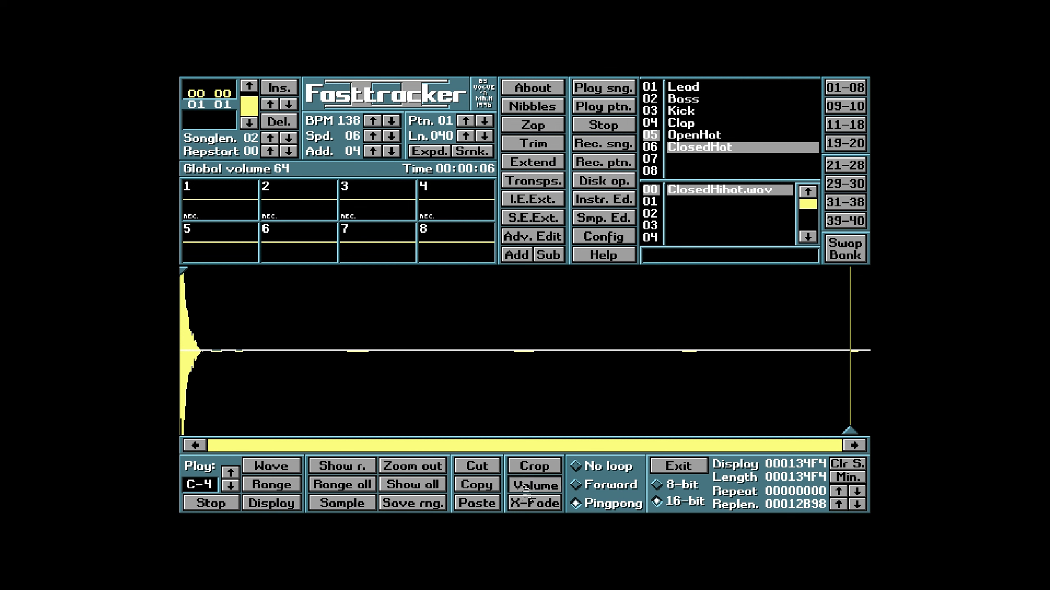
left_click_drag(622, 340, 585, 354)
left_click(441, 374)
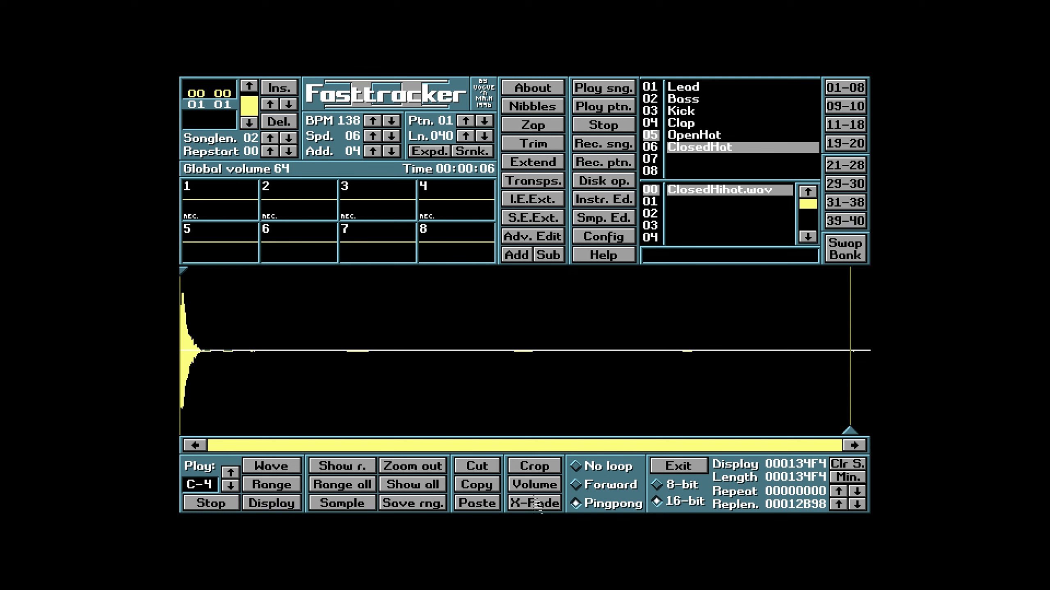
Apply a start and end volume of -87% to the closed hi-hat sample and play it back
left_click(536, 486)
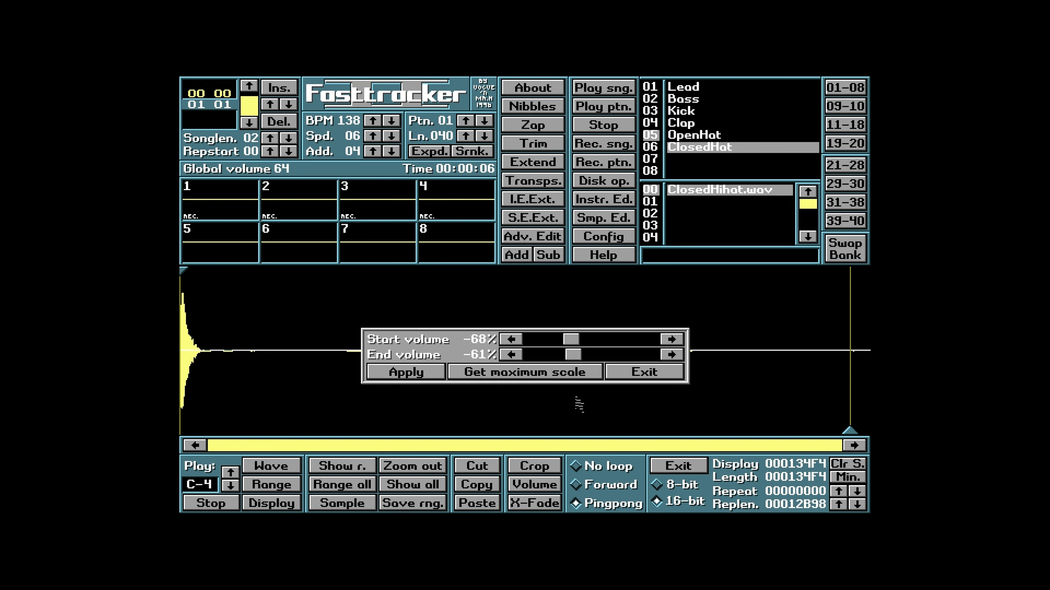
left_click_drag(571, 339, 571, 360)
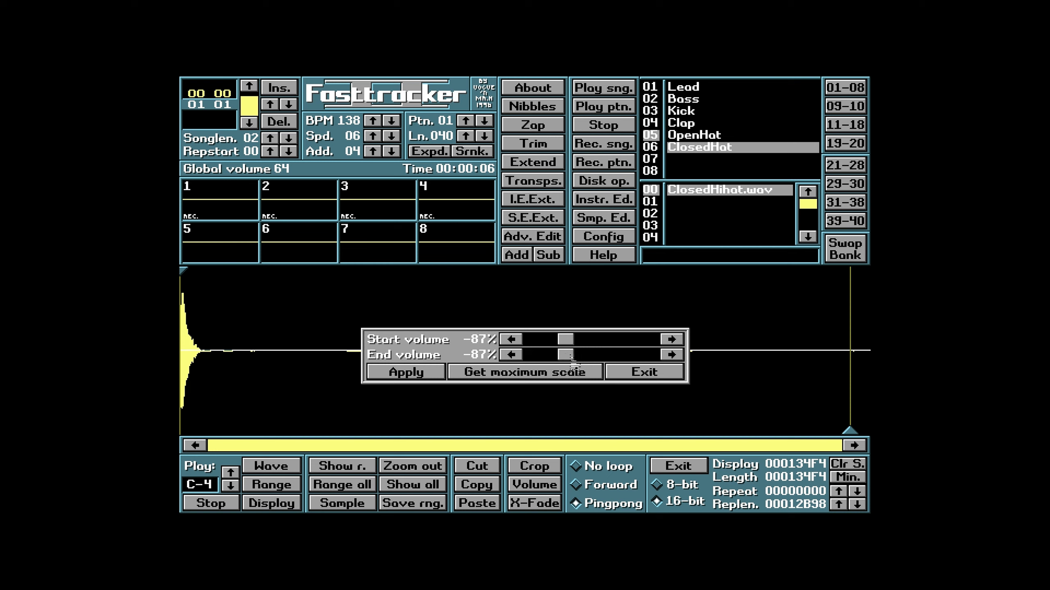
left_click(396, 377)
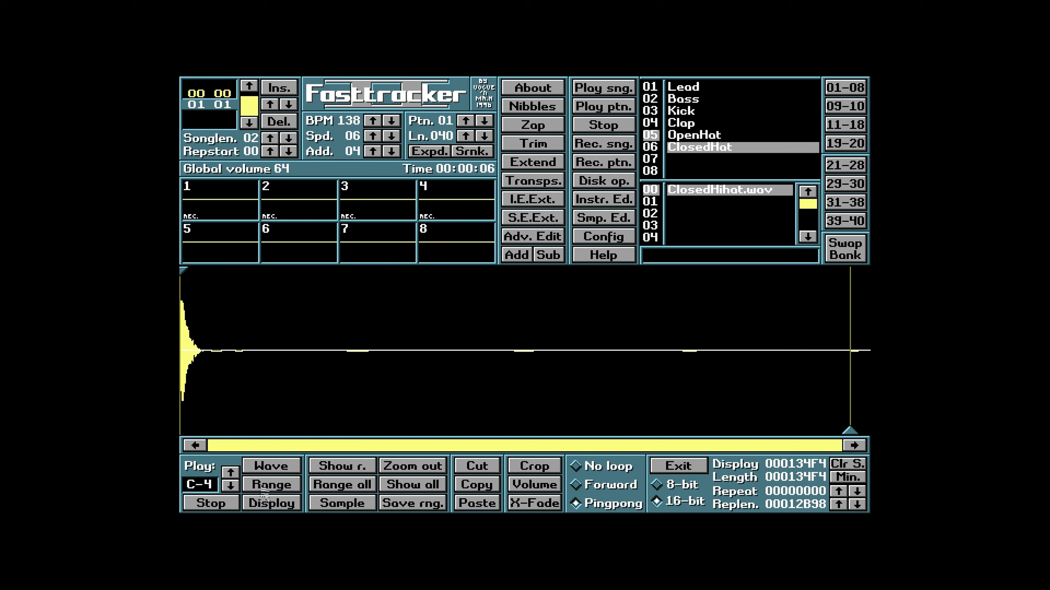
left_click(271, 465)
left_click(216, 506)
Return to the pattern view and place a closed hi-hat A#3 note on row 00 of track 6 in pattern 00
left_click(668, 467)
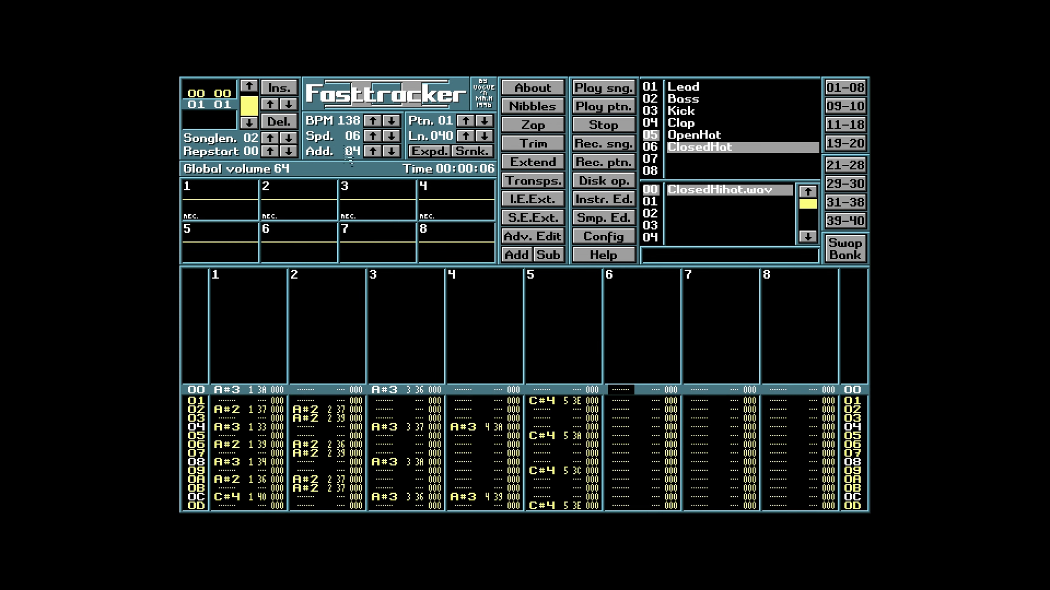
left_click(251, 100)
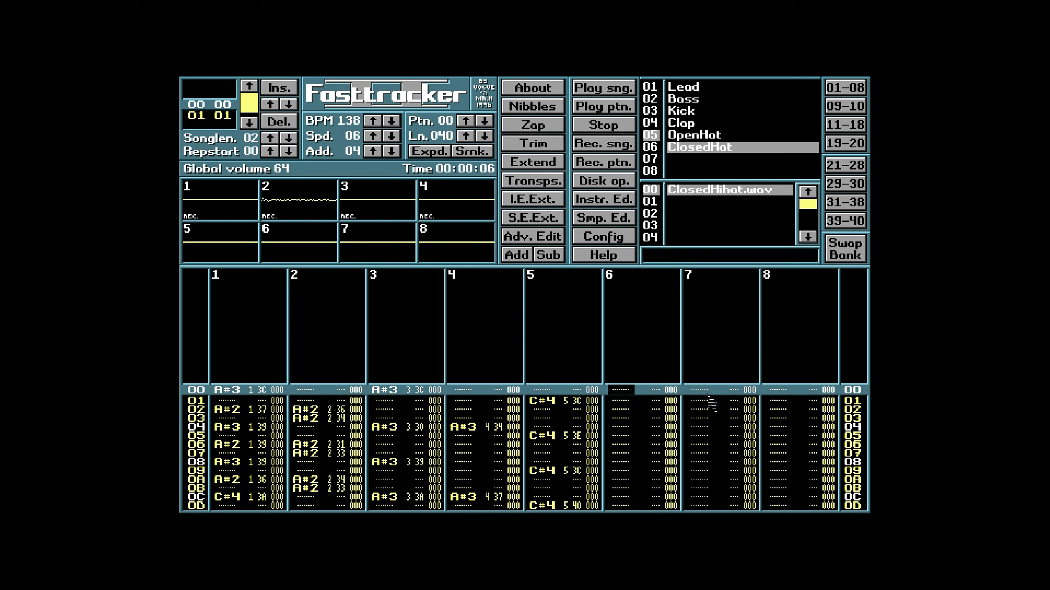
key("z")
key("z")
key("space")
key("j")
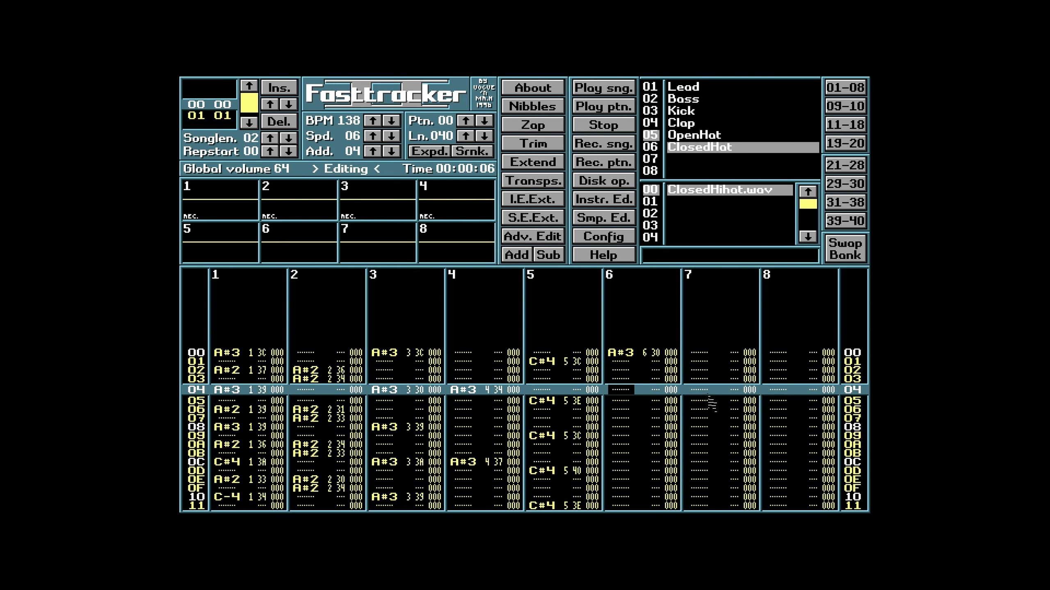
Set the Add row advance to 00 and fill rows 01 to 3F of track 6 in pattern 00 with closed hi-hat A#3 notes
key("Up")
key("Up")
key("Up")
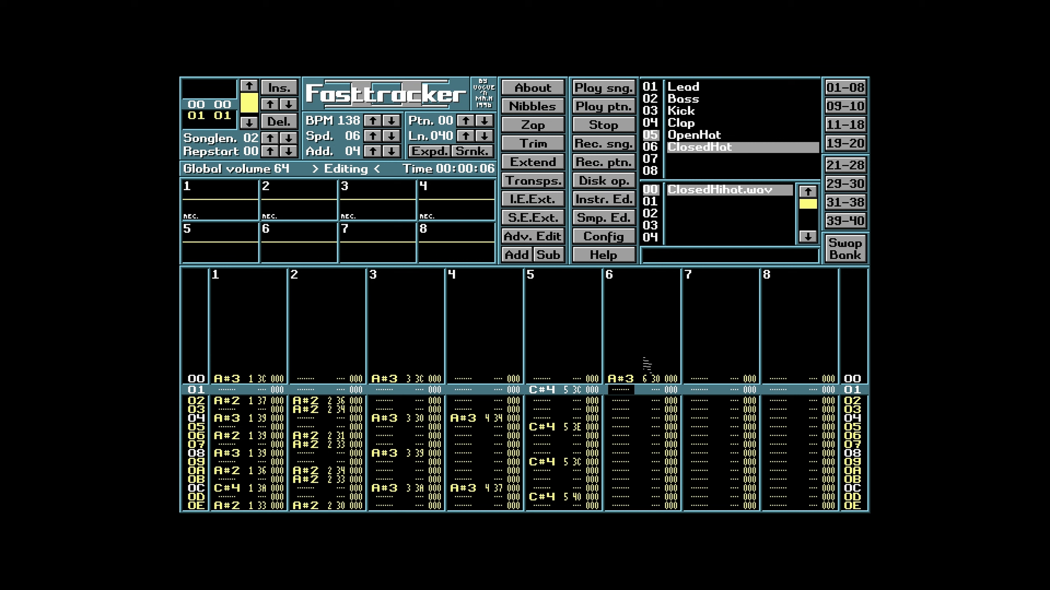
left_click(391, 151)
left_click(392, 156)
key("j")
key("Down")
key("j")
key("Down")
key("j")
key("Down")
key("j")
key("Down")
key("j")
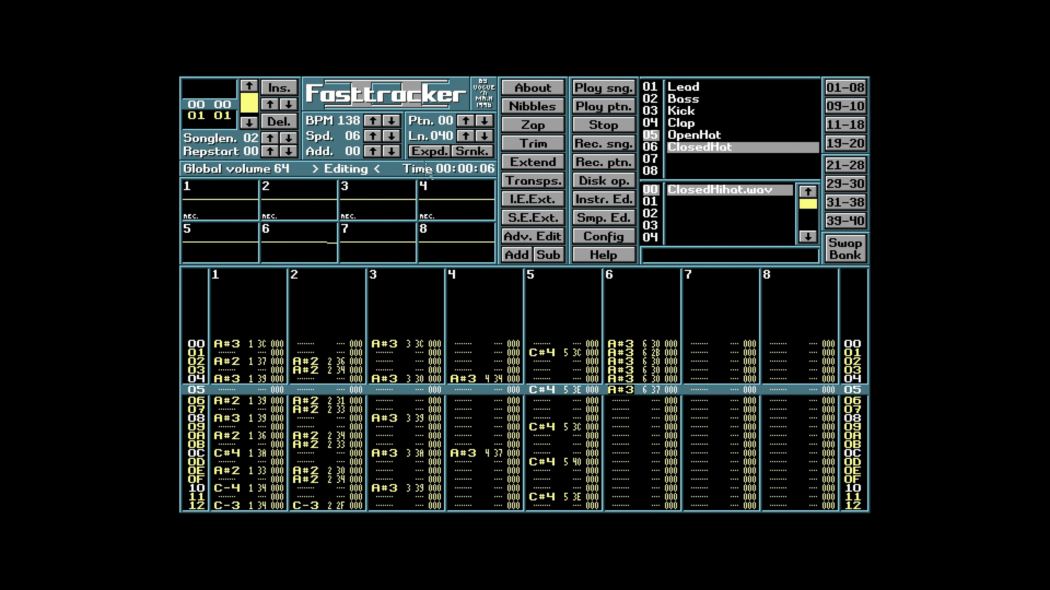
key("Down")
key("j")
key("Down")
key("j")
key("Down")
key("j")
key("Down")
key("j")
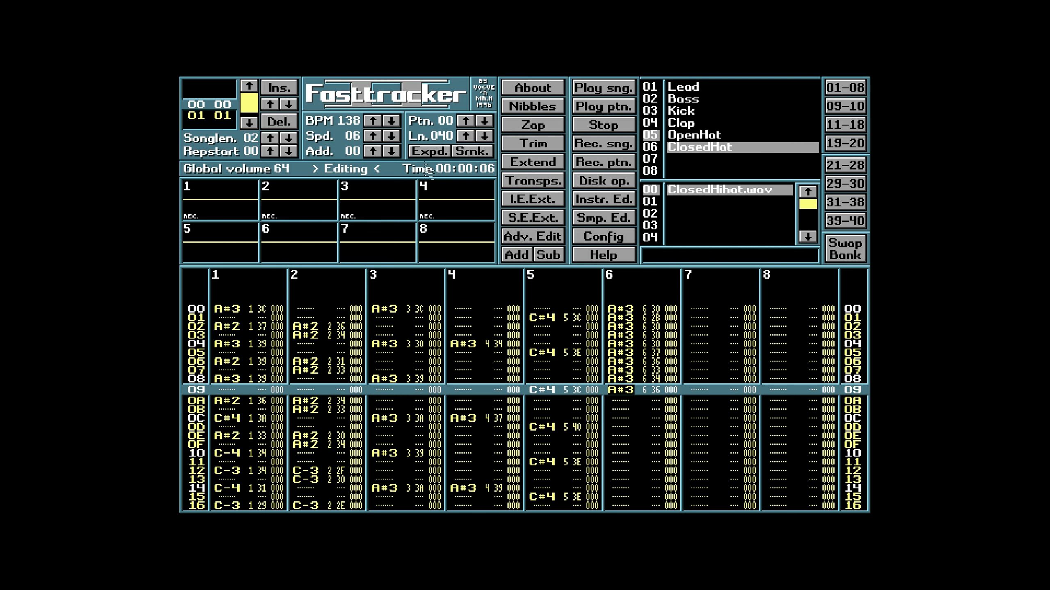
key("Down")
key("j")
key("Down")
key("j")
key("Down")
key("j")
key("Down")
key("j")
key("Down")
key("j")
key("Down")
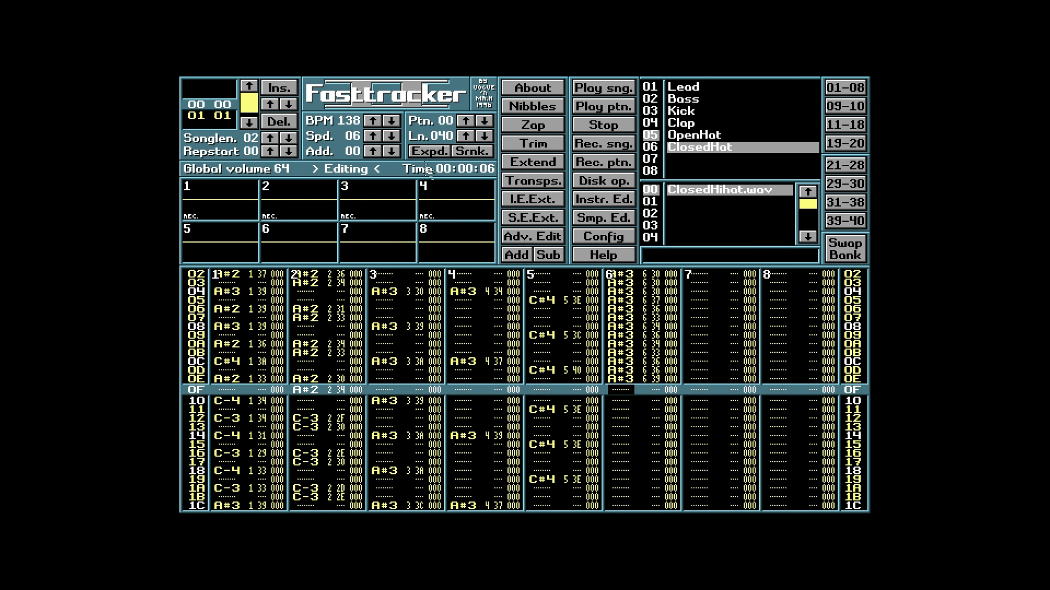
key("j")
key("Down")
key("j")
key("Down")
key("j")
key("Down")
key("j")
key("Down")
key("j")
key("Down")
key("j")
key("Down")
key("j")
key("Down")
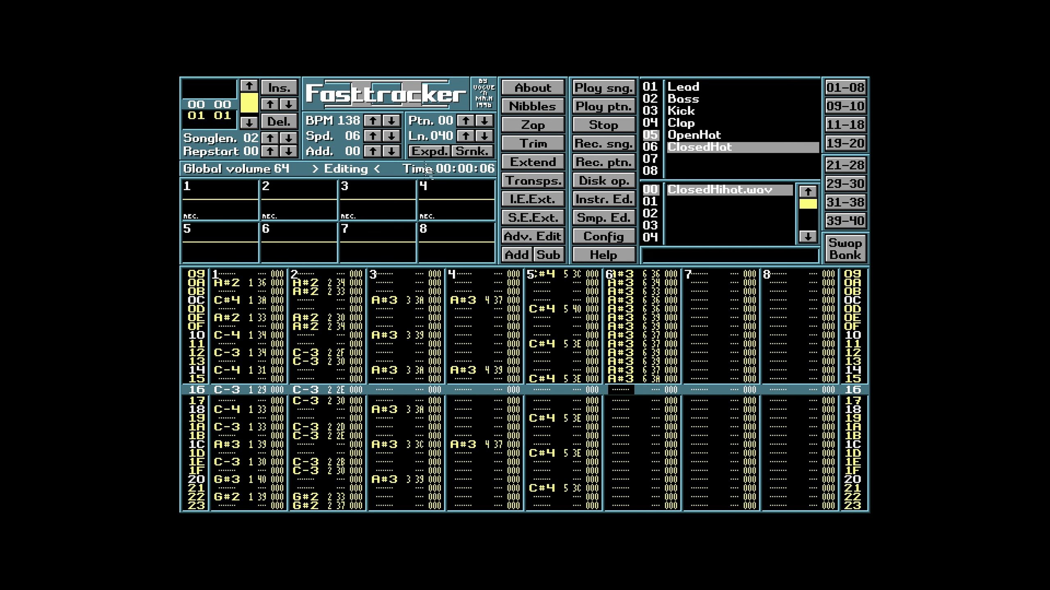
key("j")
key("Down")
key("j")
key("Down")
key("j")
key("Down")
key("j")
key("Down")
key("j")
key("Down")
key("j")
key("Down")
key("j")
key("Down")
key("j")
key("Down")
key("j")
key("Down")
key("j")
key("Down")
key("j")
key("Down")
key("j")
key("Down")
key("j")
key("Down")
key("j")
key("Down")
key("j")
key("Down")
key("j")
key("Down")
key("j")
key("Down")
key("j")
key("Down")
key("j")
key("Down")
key("j")
key("Down")
key("j")
key("Down")
key("j")
key("Down")
key("j")
key("Down")
key("j")
key("Down")
key("j")
key("Down")
key("j")
key("Down")
key("j")
key("Down")
key("j")
key("Down")
key("j")
key("Down")
key("j")
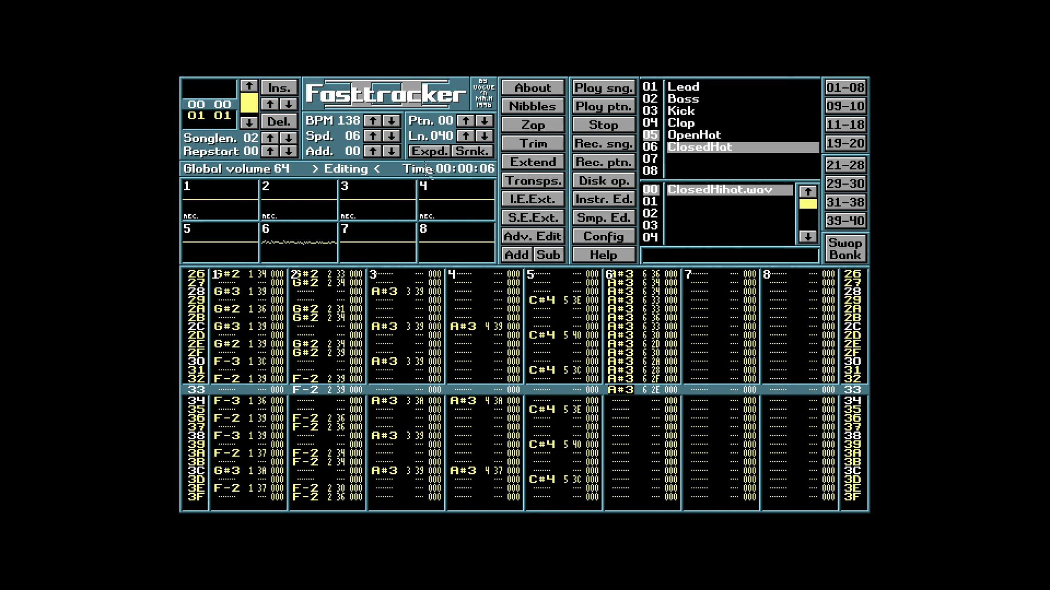
key("Down")
key("j")
key("Down")
key("j")
key("Down")
key("j")
key("Down")
key("j")
key("Down")
key("j")
key("Down")
key("j")
key("Down")
key("j")
key("Down")
key("j")
key("Down")
key("j")
key("Down")
key("j")
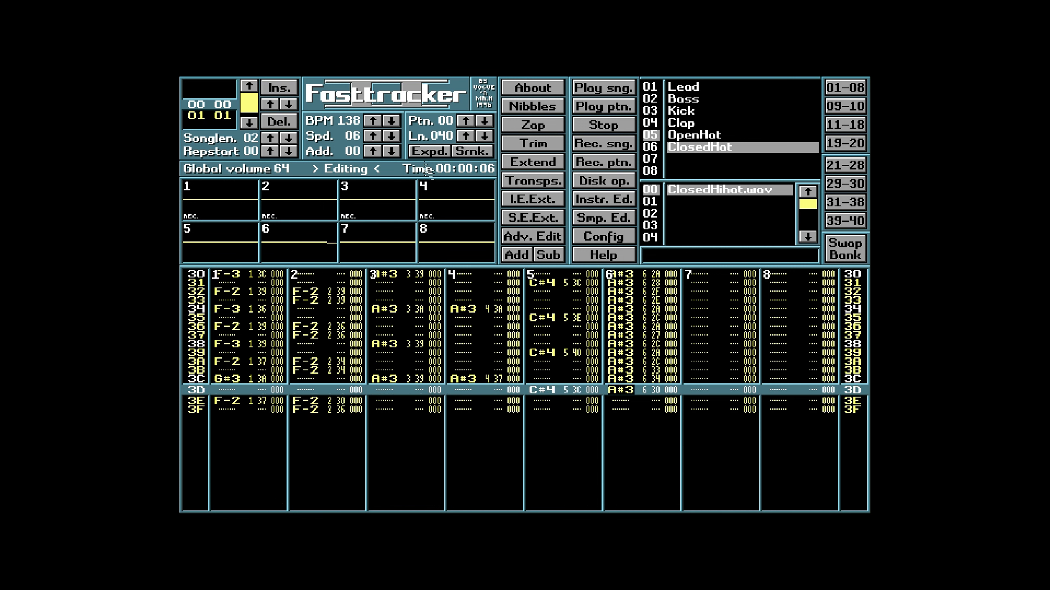
key("Down")
key("j")
key("Down")
key("j")
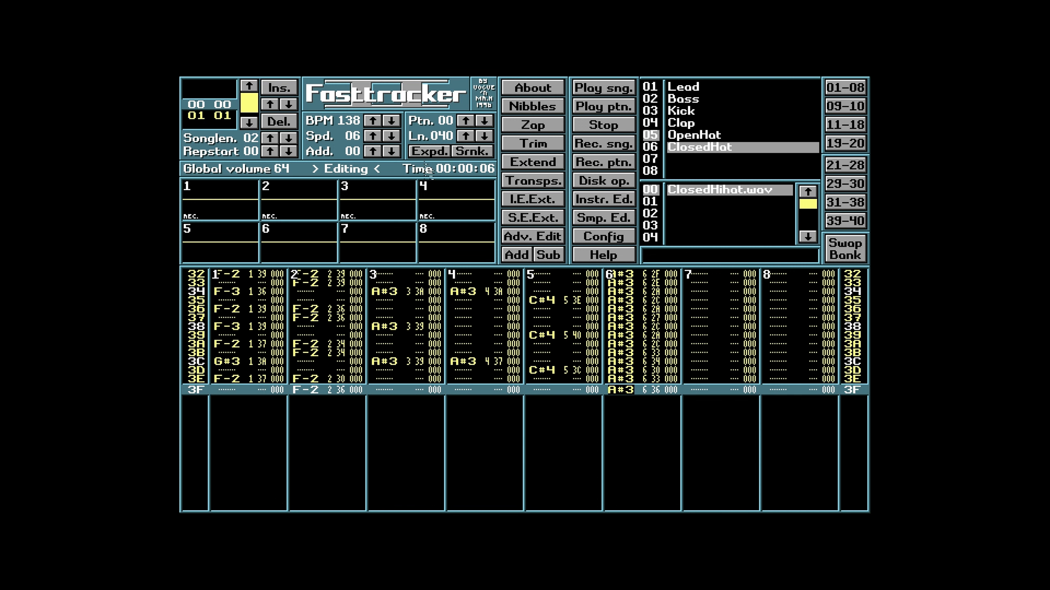
key("Down")
Play pattern 00 to listen to the closed hi-hats, stop playback and return to edit mode
key("Alt_R")
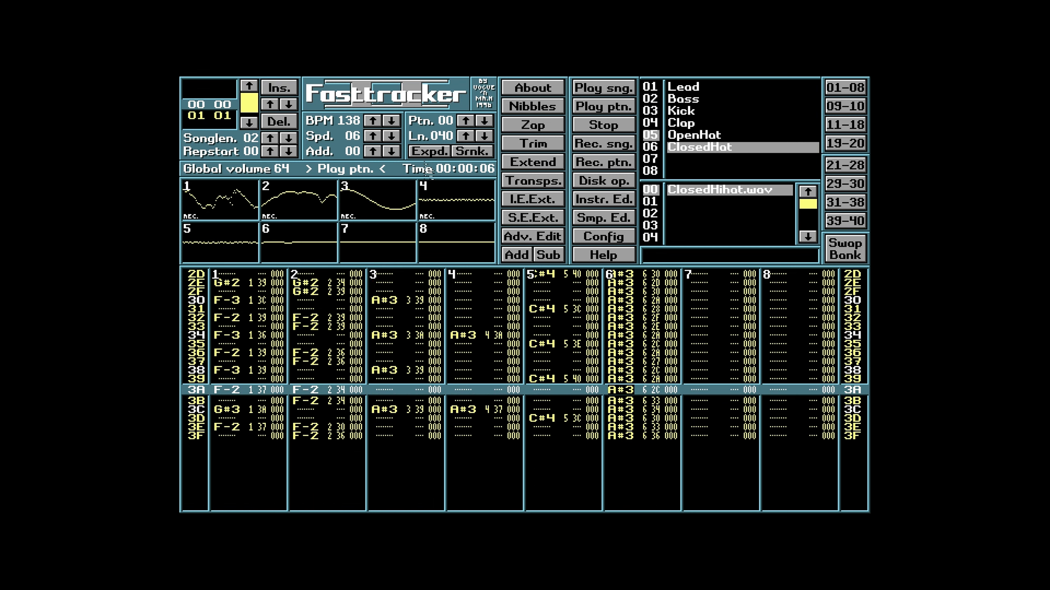
key("space")
key("space")
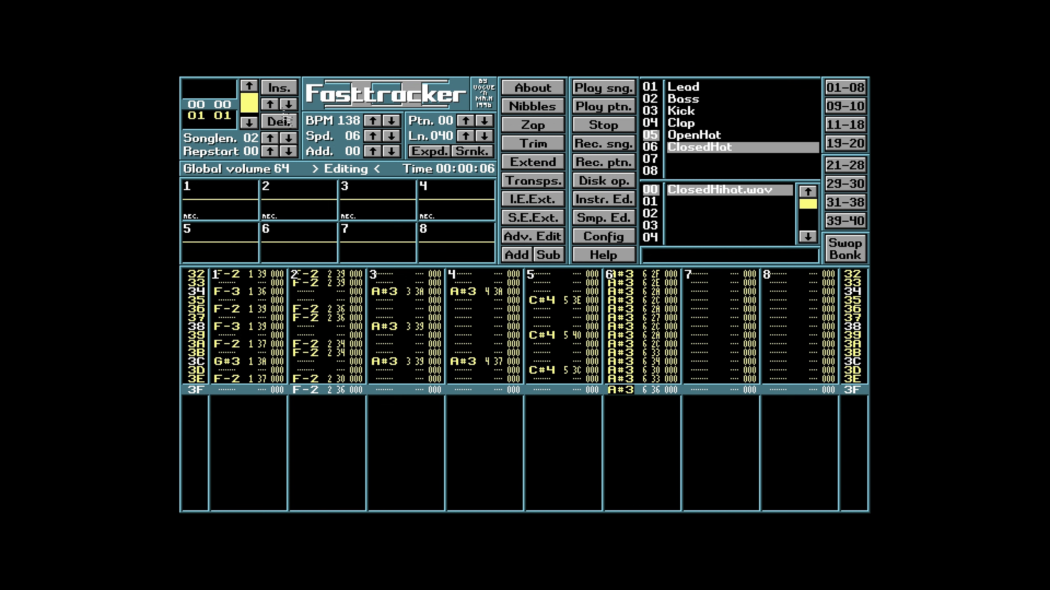
Switch to pattern 01 and fill rows 00 to 3F of track 6 with closed hi-hat A#3 notes
key("ctrl+Right")
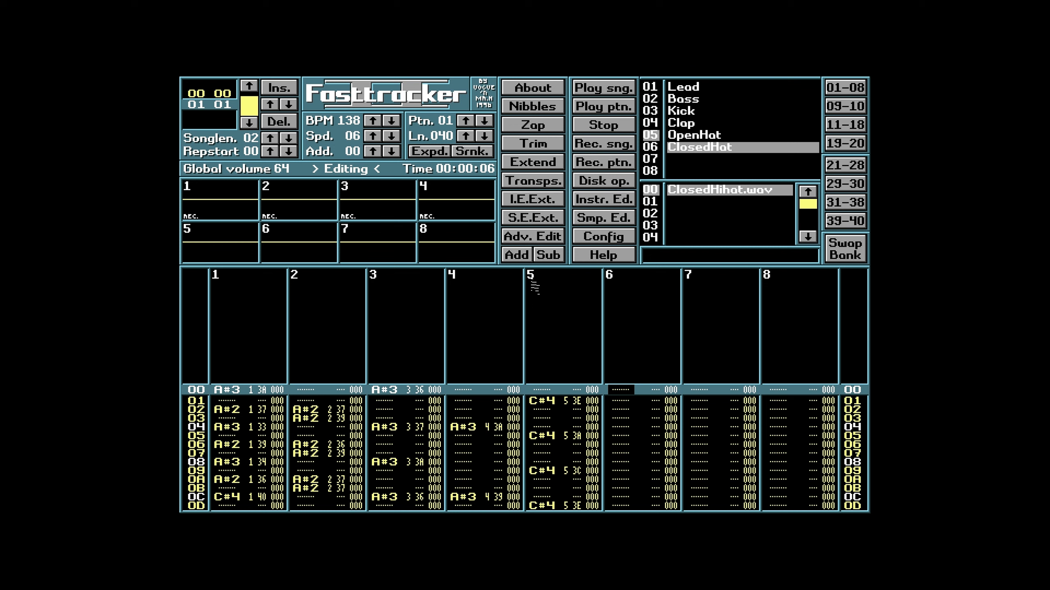
key("j")
key("Down")
key("j")
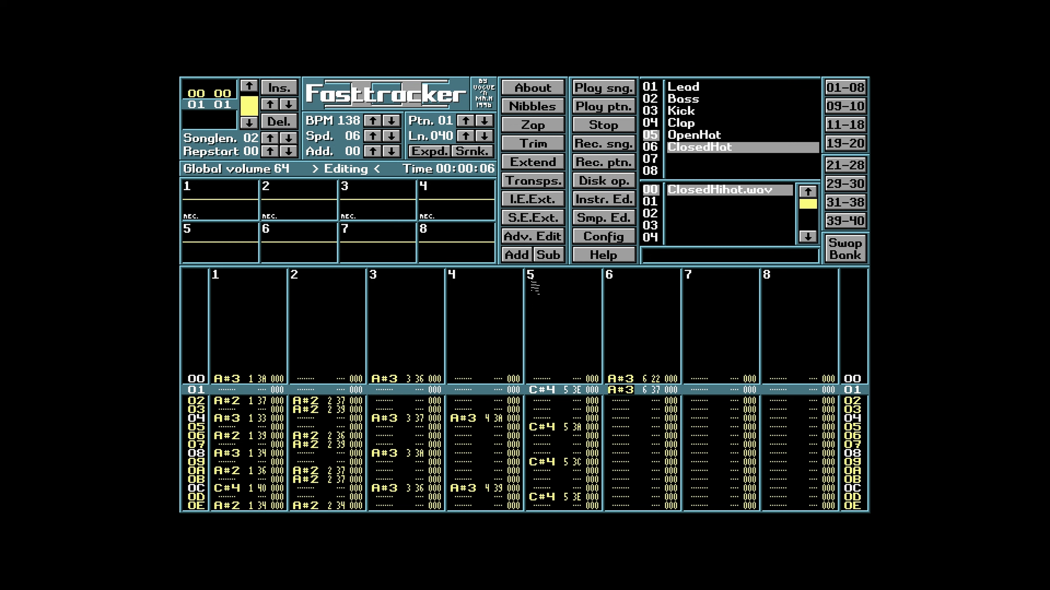
key("Down")
key("j")
key("Down")
key("j")
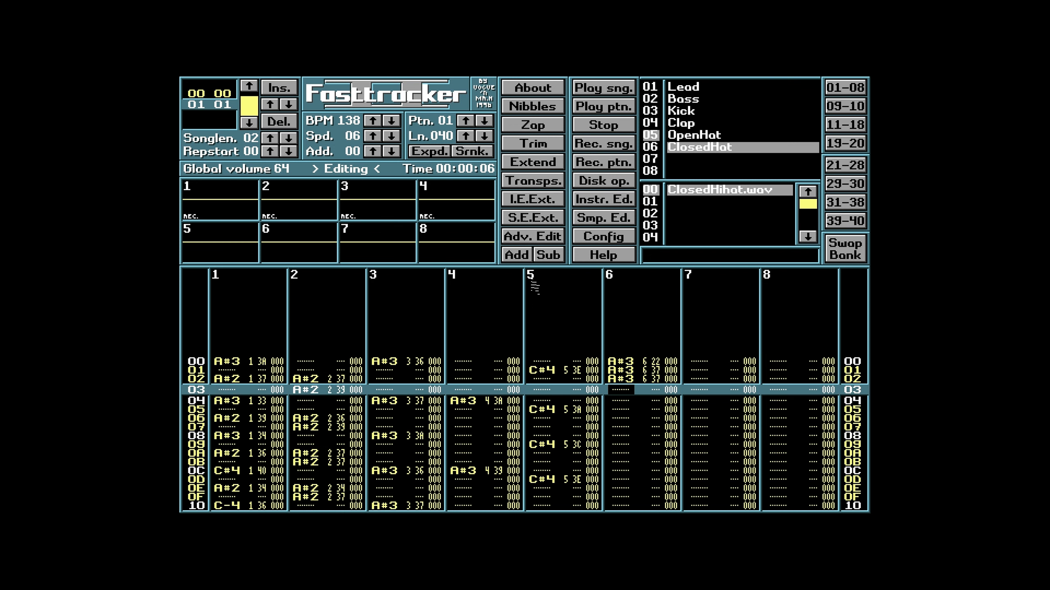
key("Down")
key("j")
key("Down")
key("j")
key("Down")
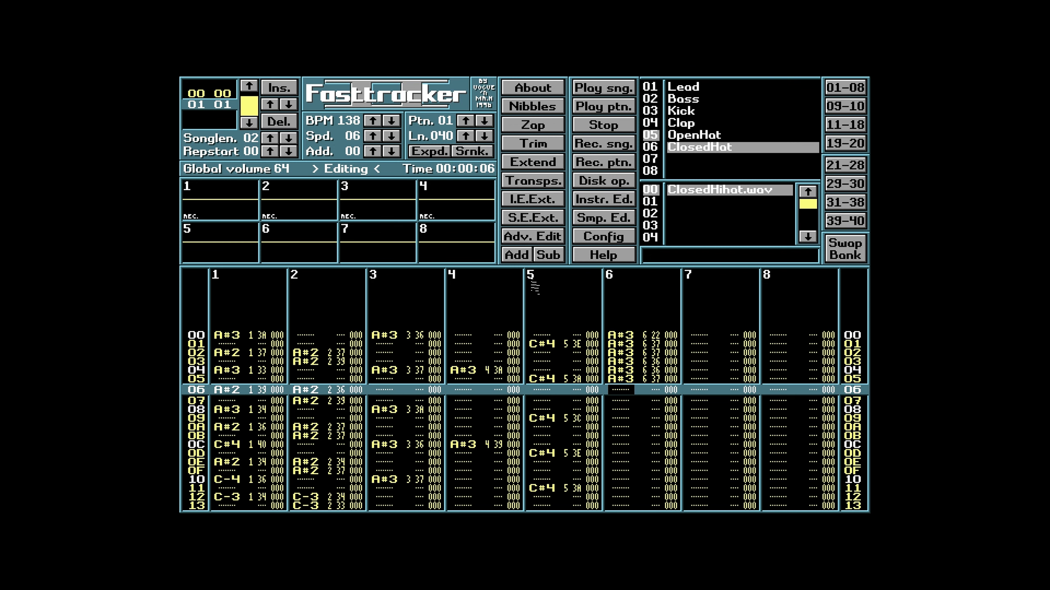
key("j")
key("Down")
key("j")
key("Down")
key("j")
key("Down")
key("j")
key("Down")
key("j")
key("Down")
key("j")
key("Down")
key("j")
key("Down")
key("j")
key("Down")
key("Down")
key("j")
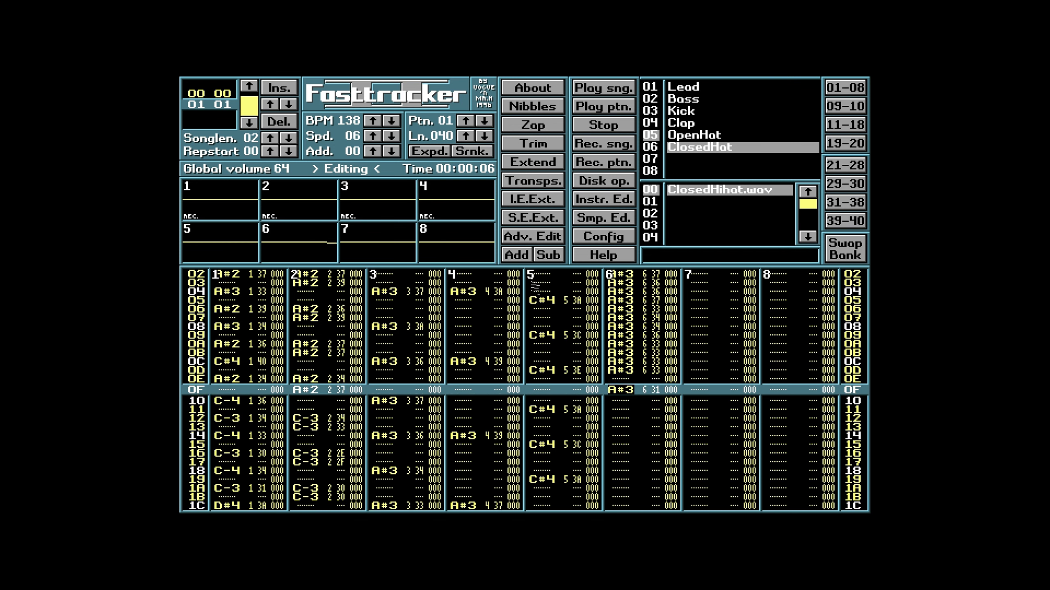
key("Down")
key("Down")
key("j")
key("Down")
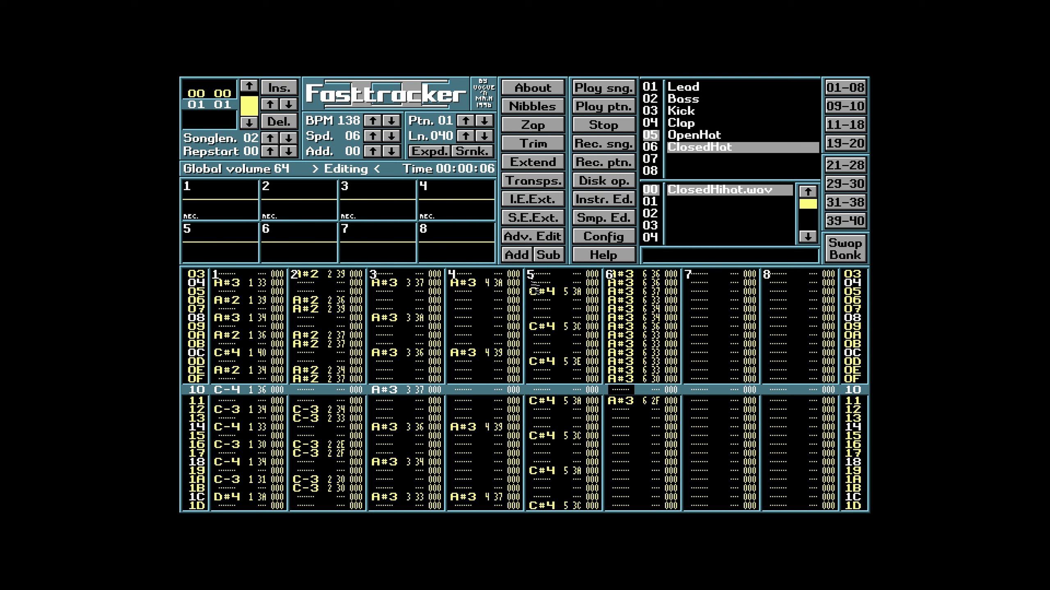
key("j")
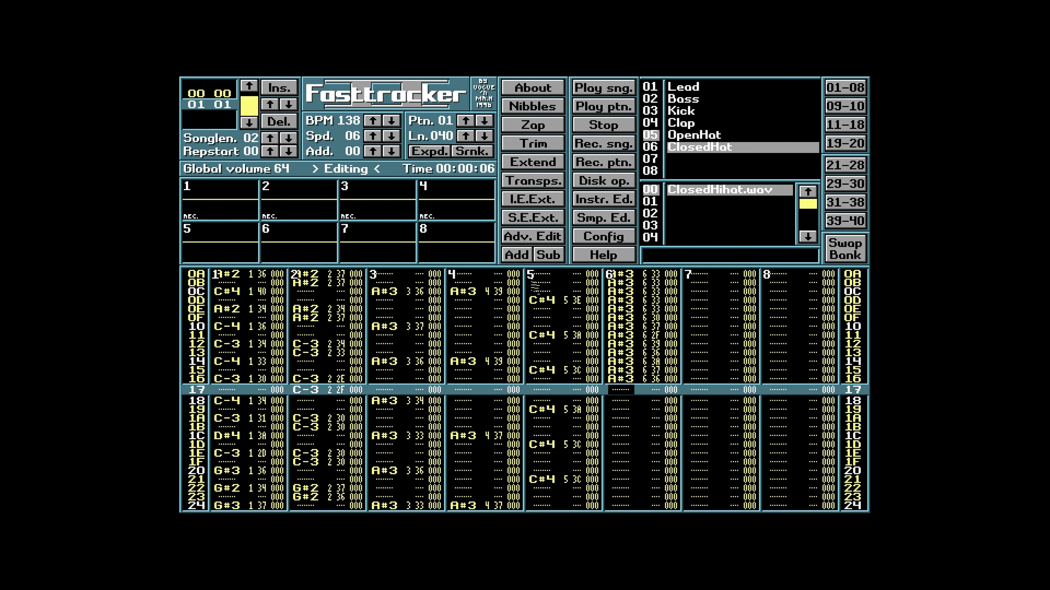
key("j")
key("j")
key("j")
key("j")
key("j")
key("j")
key("j")
key("j")
key("Up")
key("Up")
key("Up")
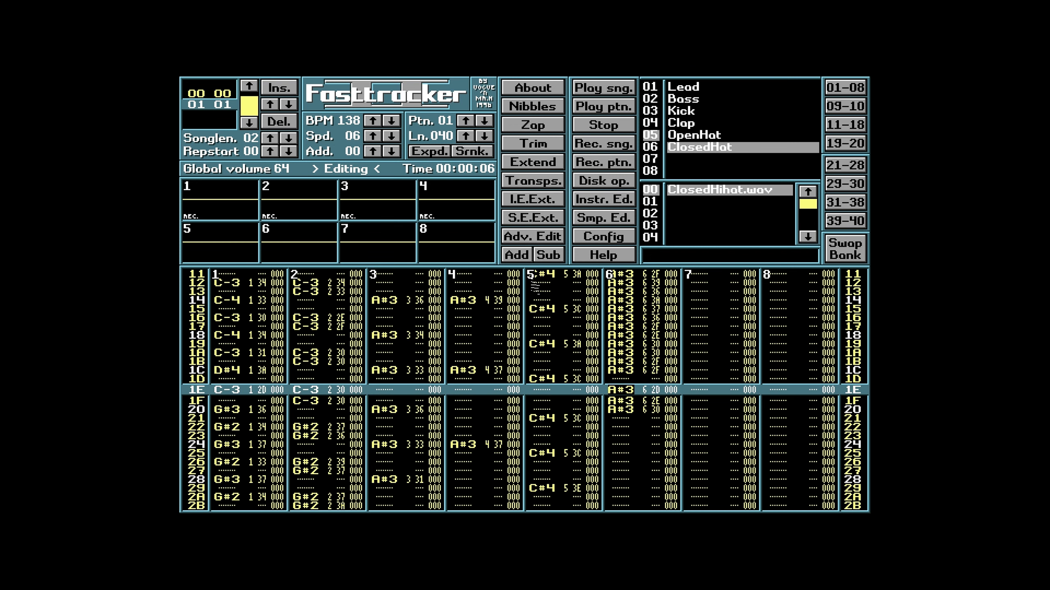
key("Down")
key("Down")
key("Down")
key("Down")
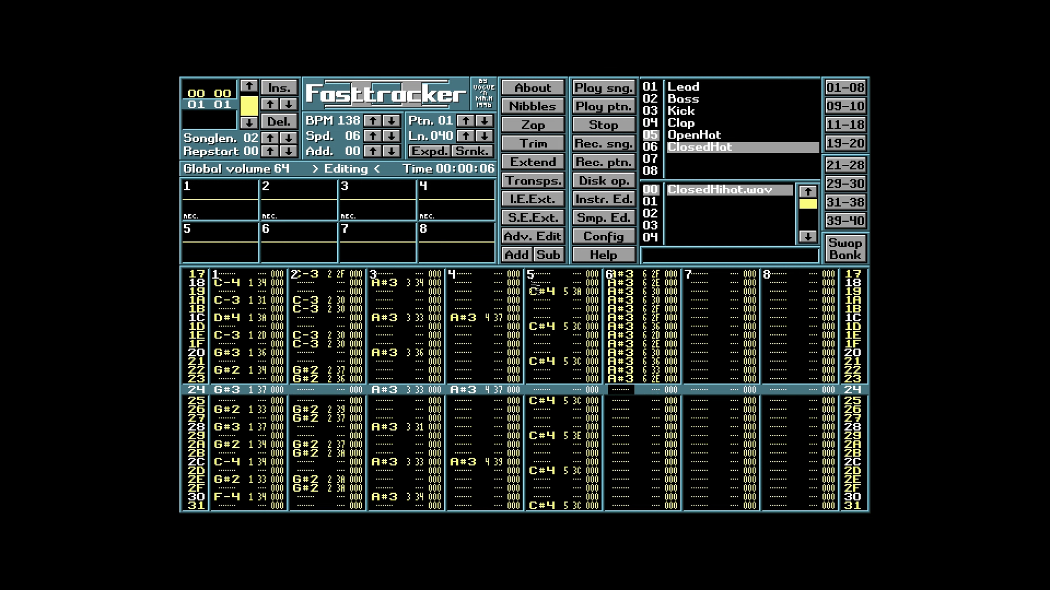
key("Down")
key("j")
key("j")
key("Up")
key("Up")
key("Up")
key("Up")
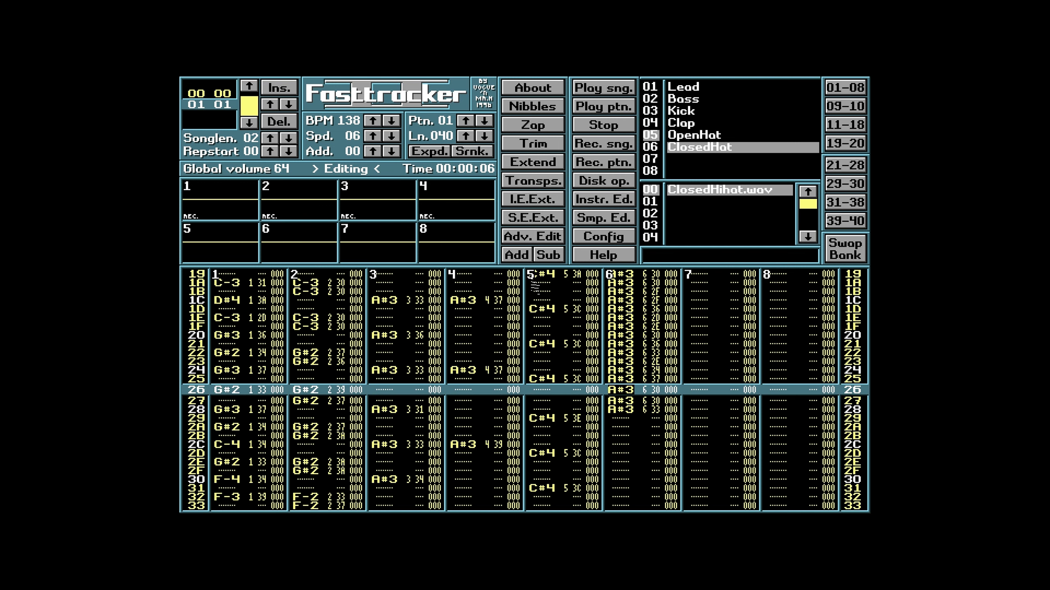
key("Down")
key("Down")
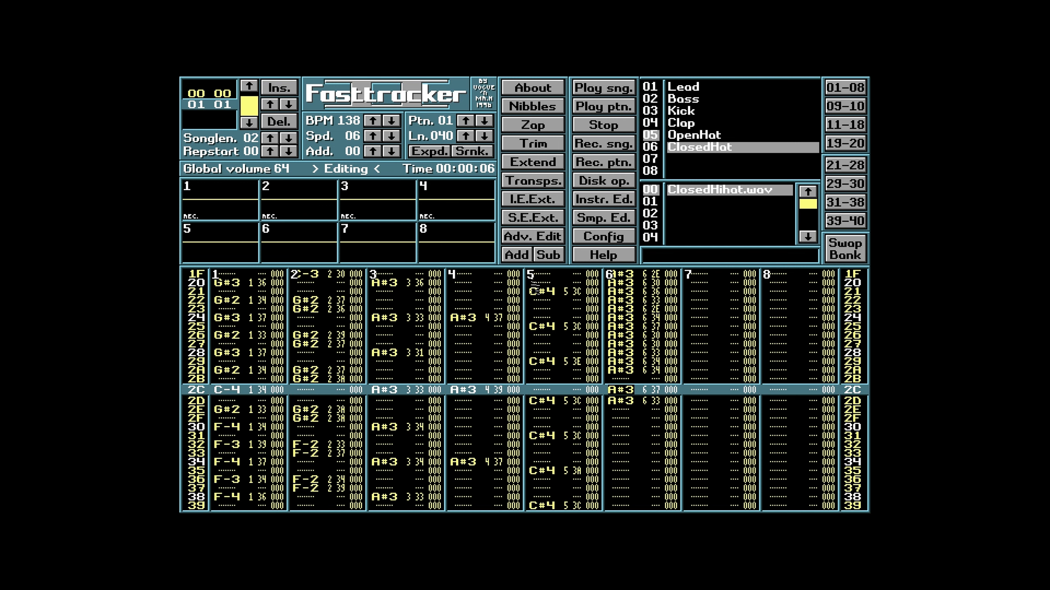
key("Down")
key("j")
key("Down")
key("j")
key("Down")
key("j")
key("Down")
key("j")
key("Down")
key("j")
key("Down")
key("j")
key("Down")
key("j")
key("Down")
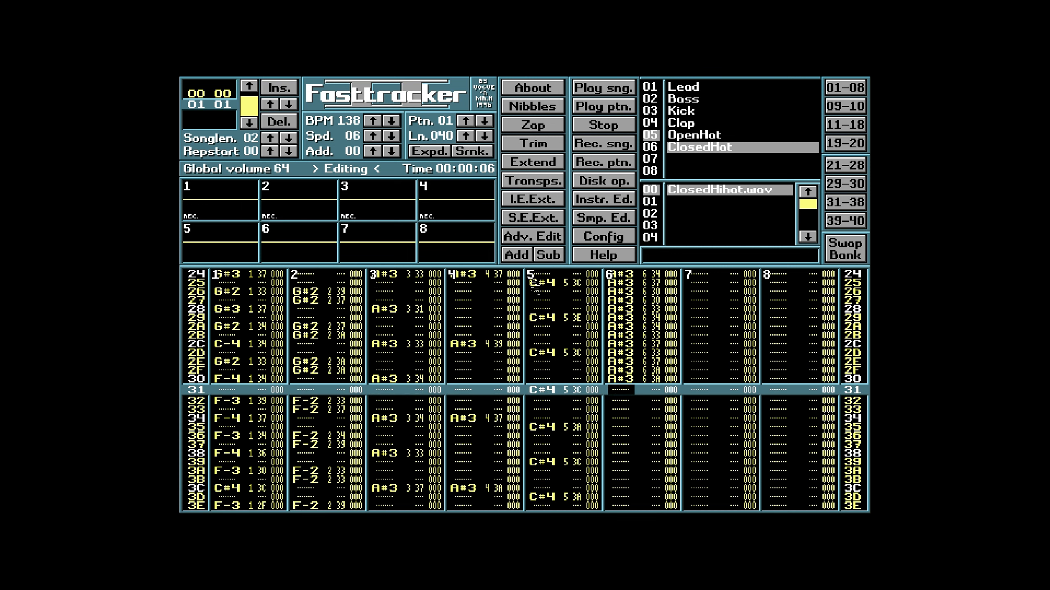
key("j")
key("Down")
key("j")
key("Down")
key("j")
key("Down")
key("j")
key("Down")
key("j")
key("Down")
key("j")
key("Down")
key("j")
key("Down")
key("j")
key("Down")
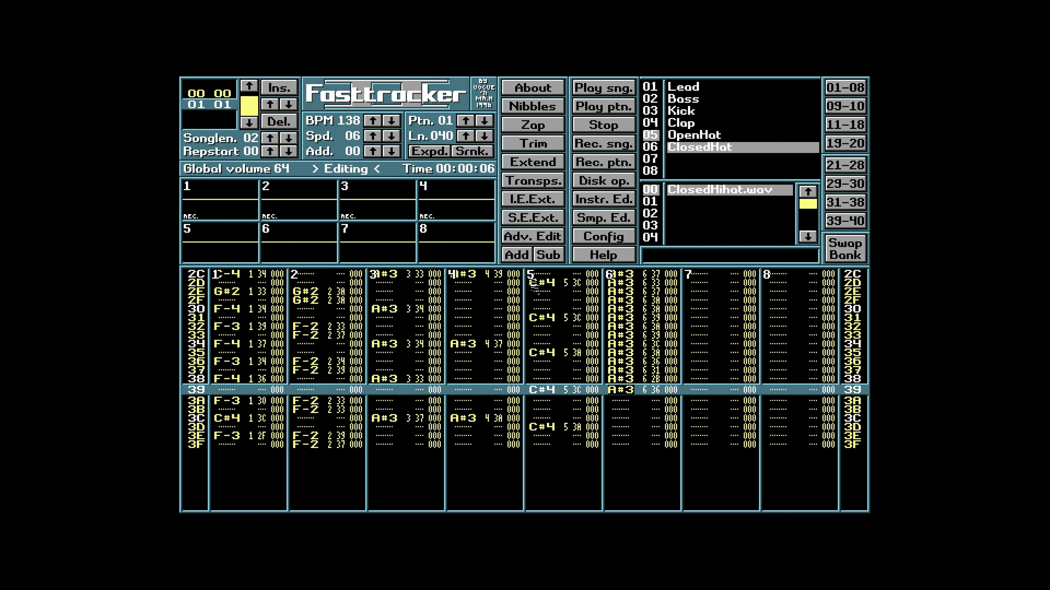
key("Down")
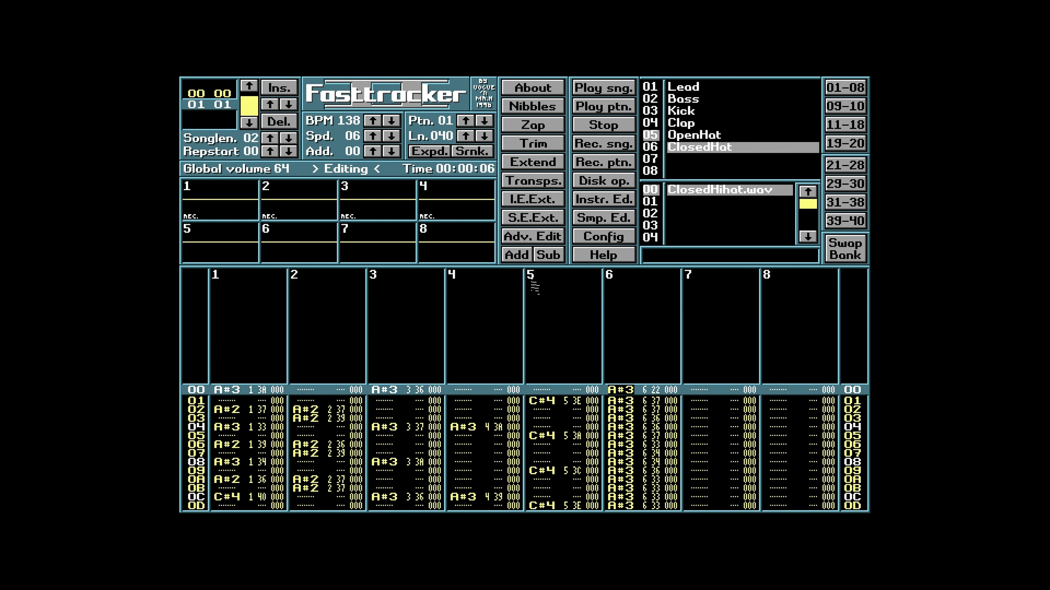
Play pattern 01 to listen to the closed hi-hats, stop playback and return to row 00
key("Alt_R")
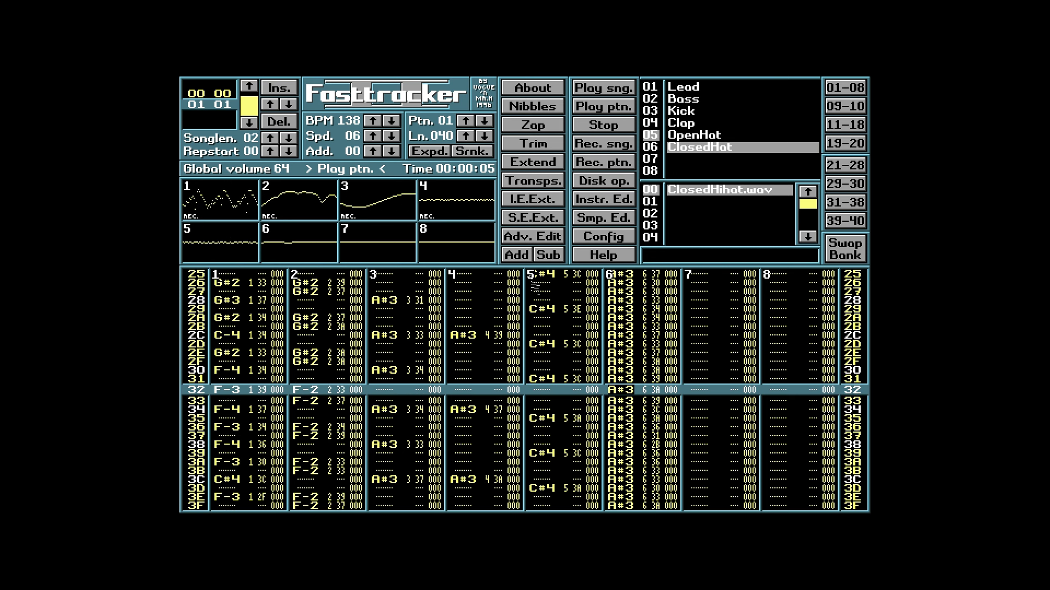
key("space")
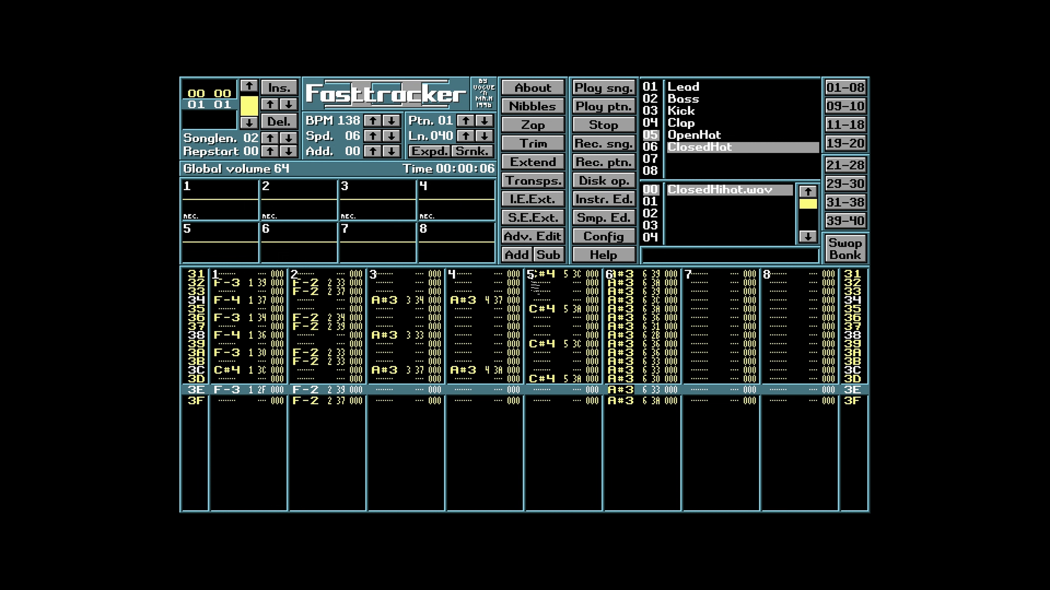
key("Home")
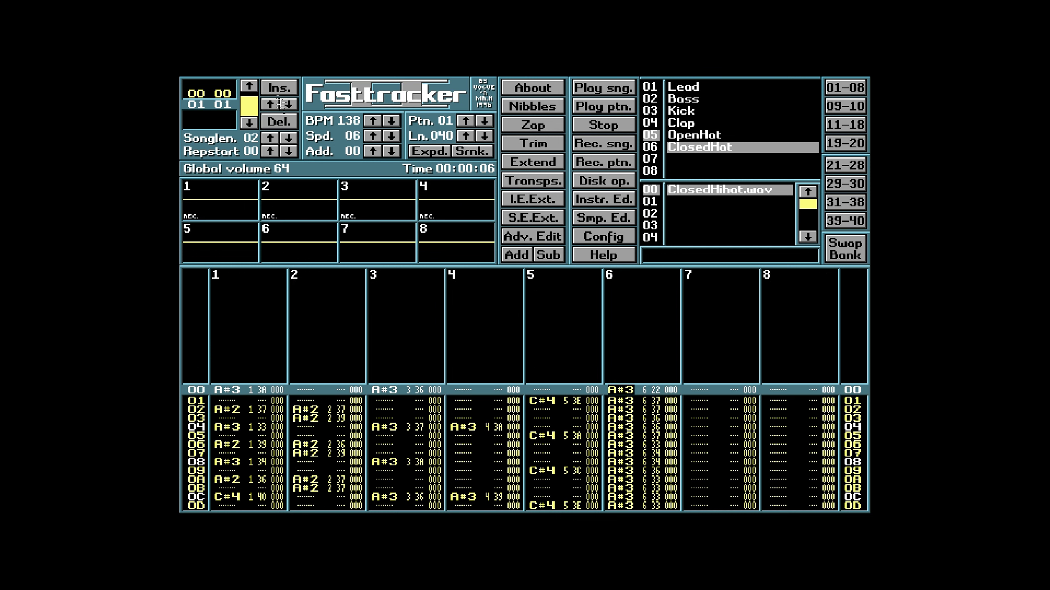
Go back to song position 00, play the whole song, stop playback and return to row 00
left_click(251, 93)
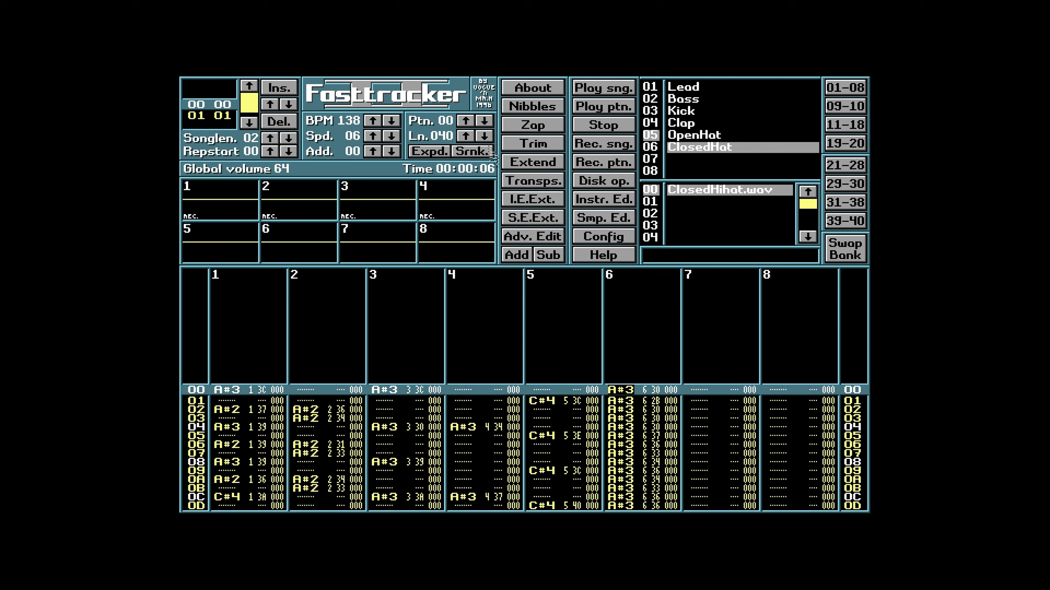
left_click(620, 89)
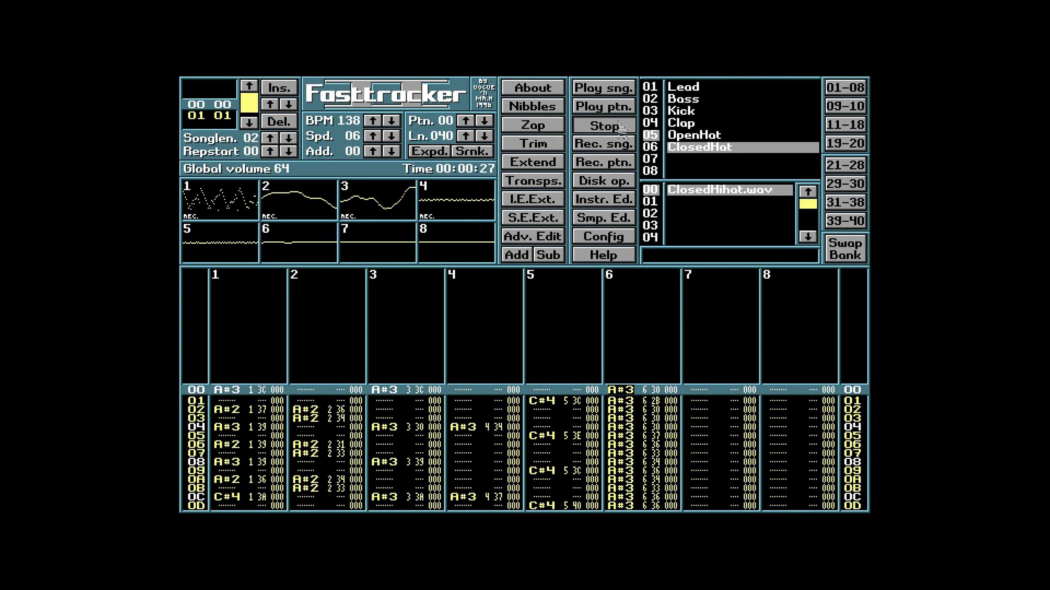
left_click(622, 129)
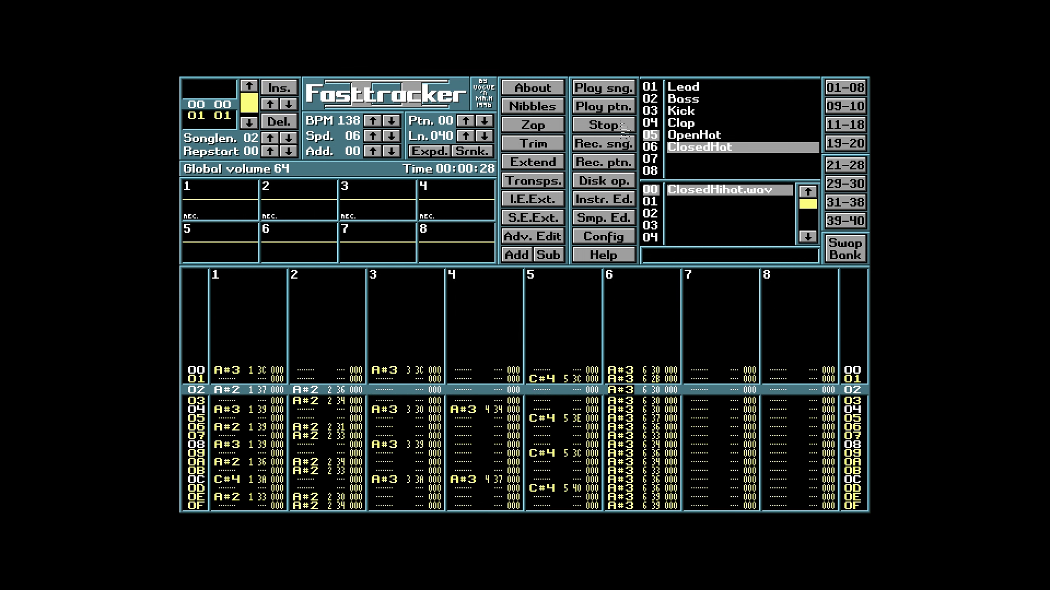
key("Up")
key("Up")
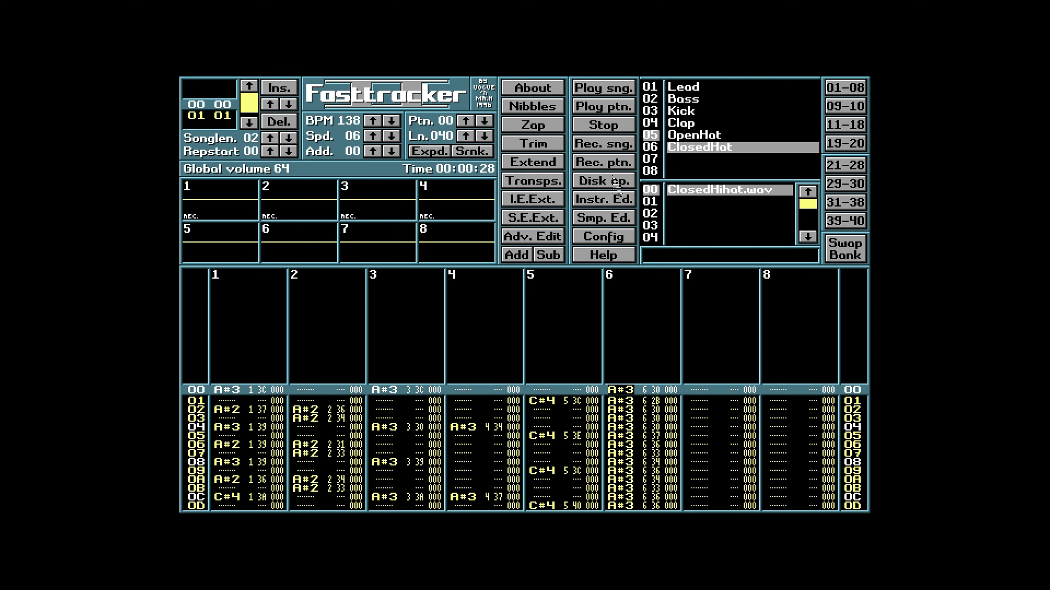
Save the song as the module untitled.xm in the SecondWorldSamples folder inside Music
left_click(616, 185)
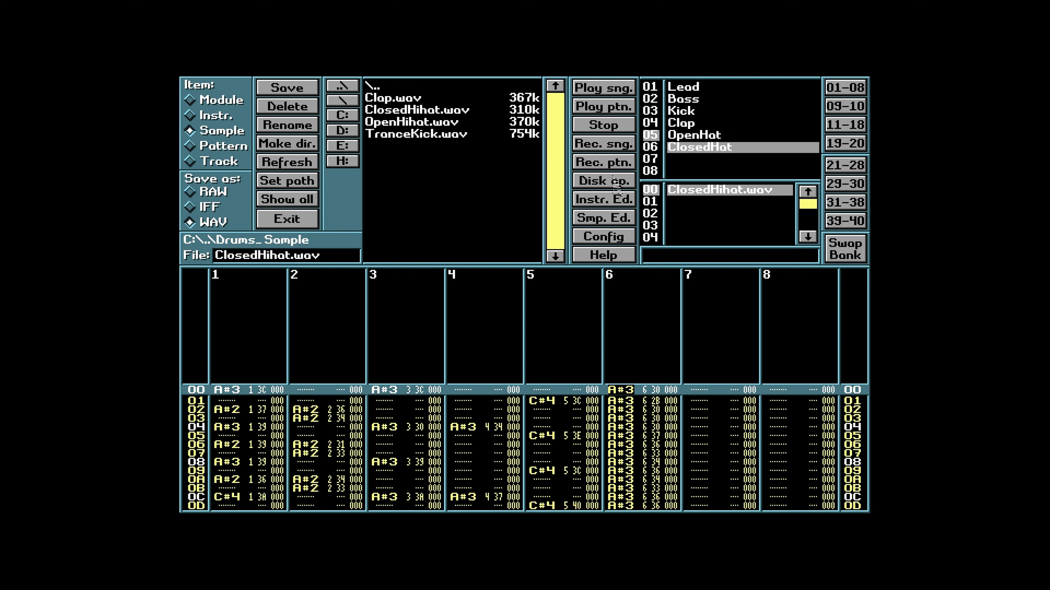
key("BackSpace")
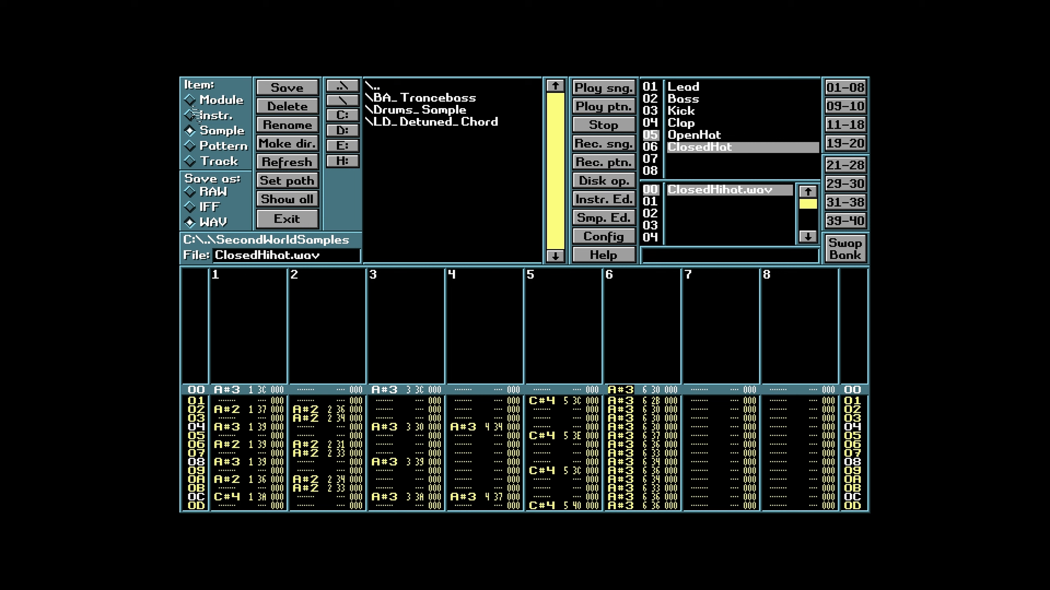
left_click(190, 100)
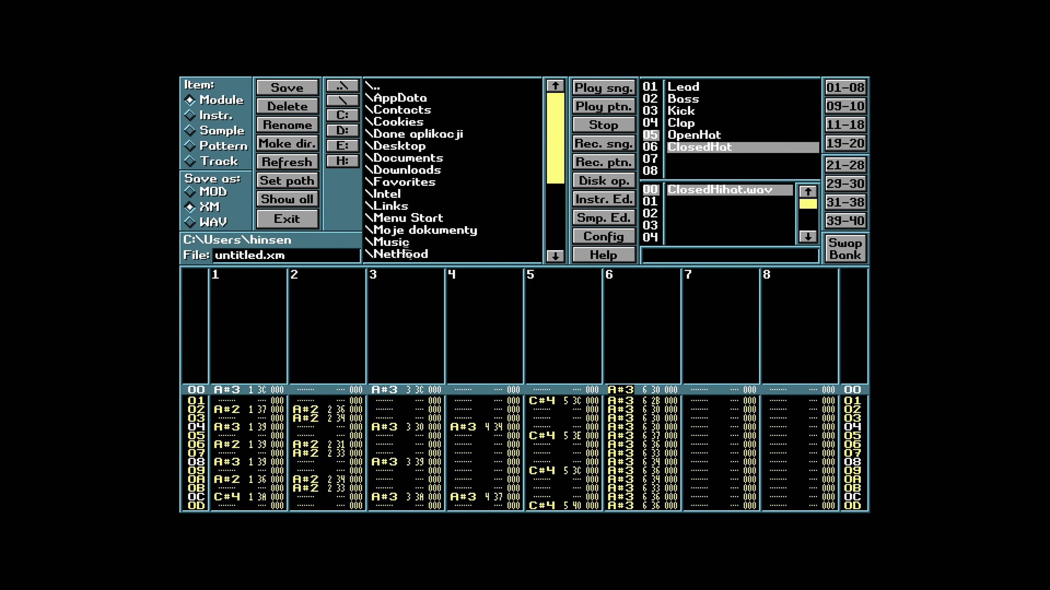
left_click(406, 244)
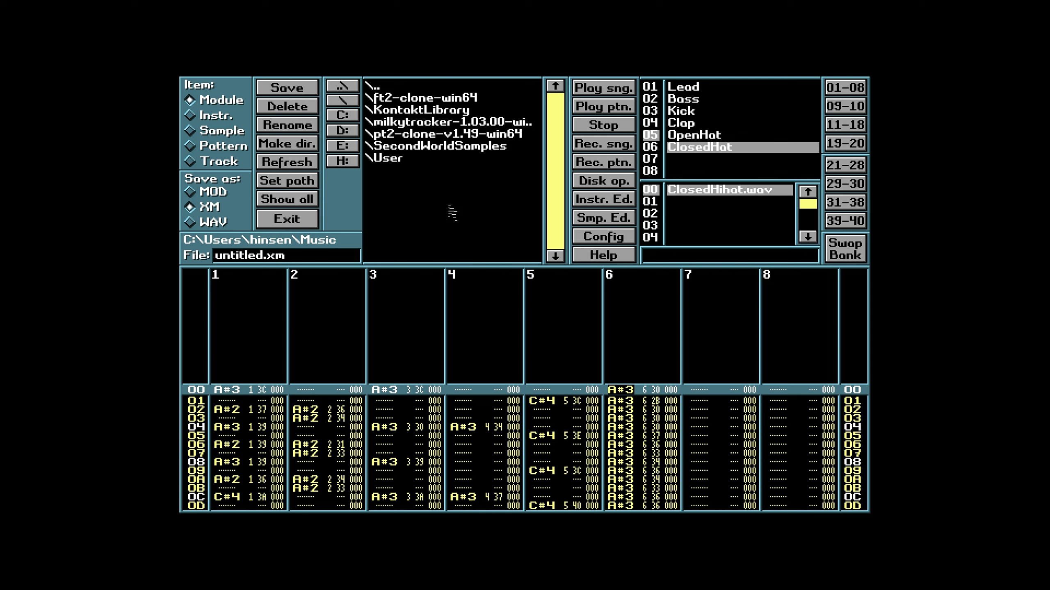
left_click(419, 148)
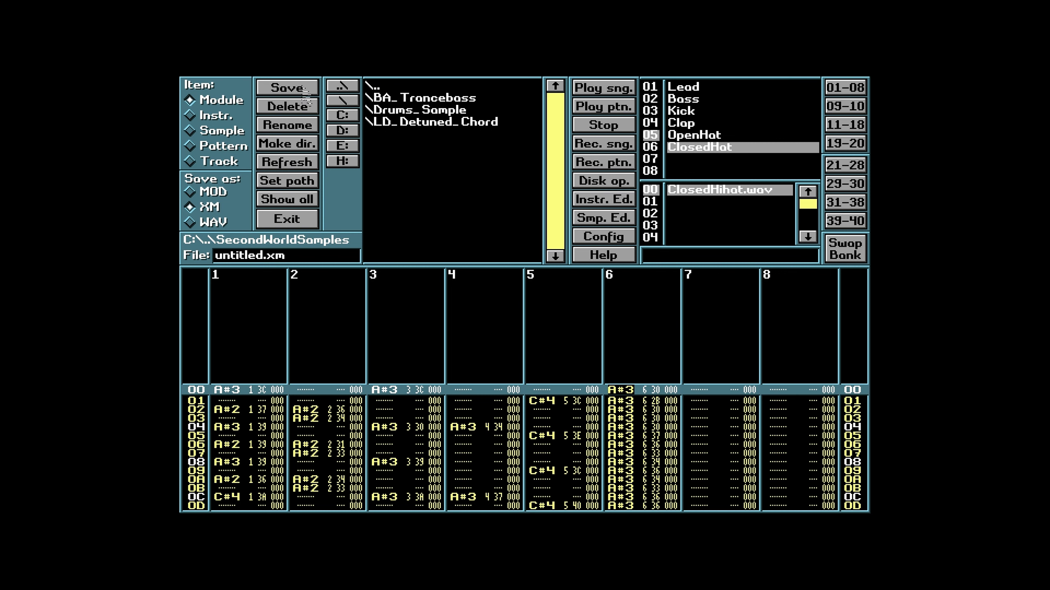
left_click(306, 91)
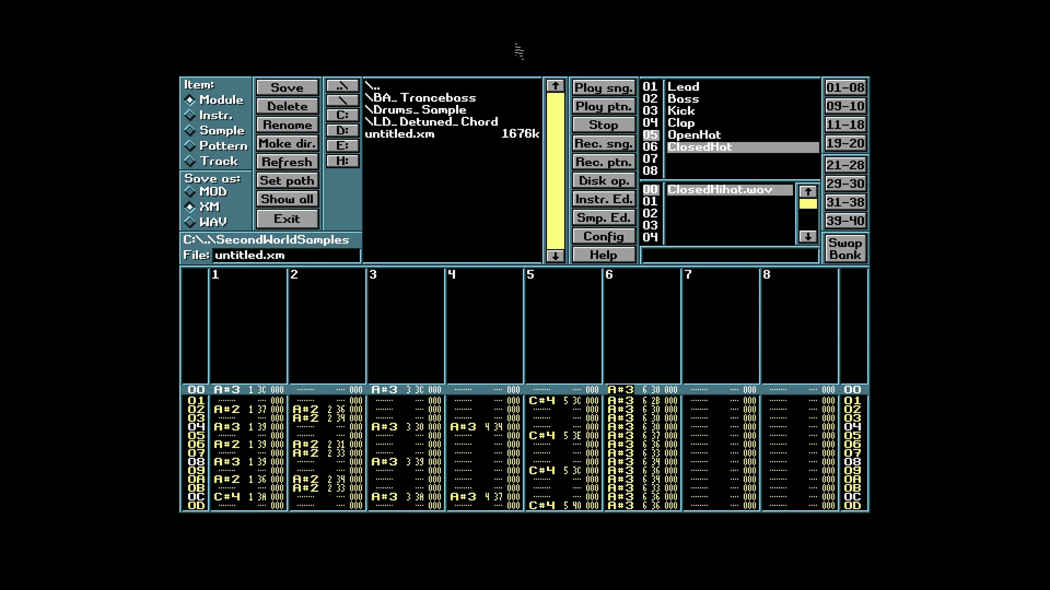